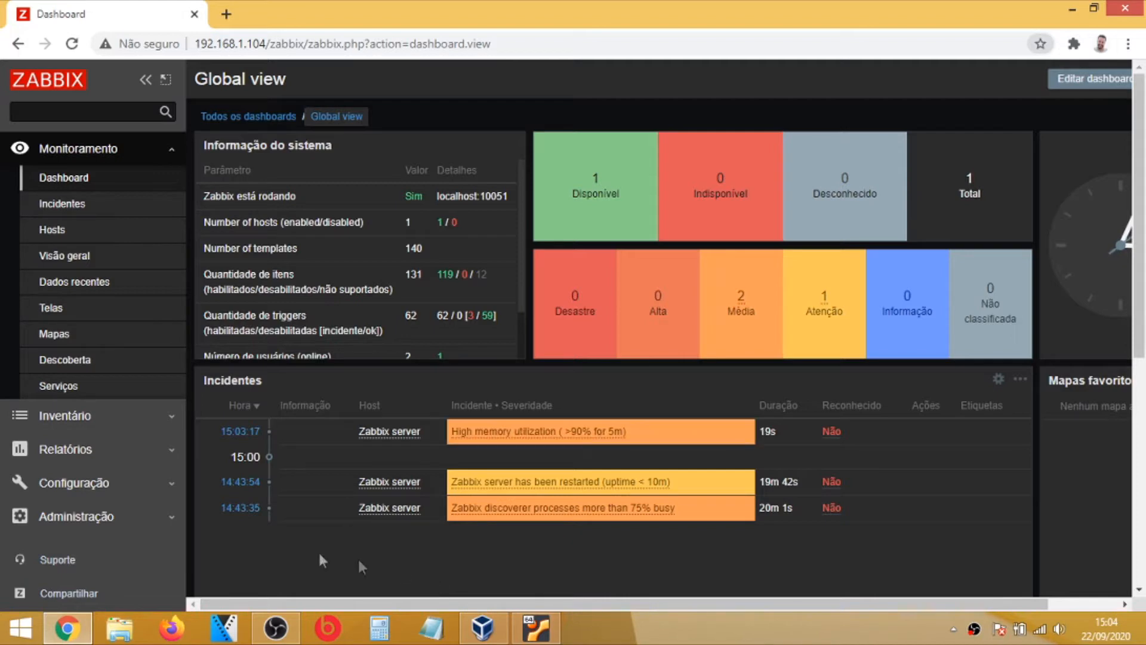
- Start a new template from the Zabbix configuration's template list and name it 103-apache
left_click(74, 484)
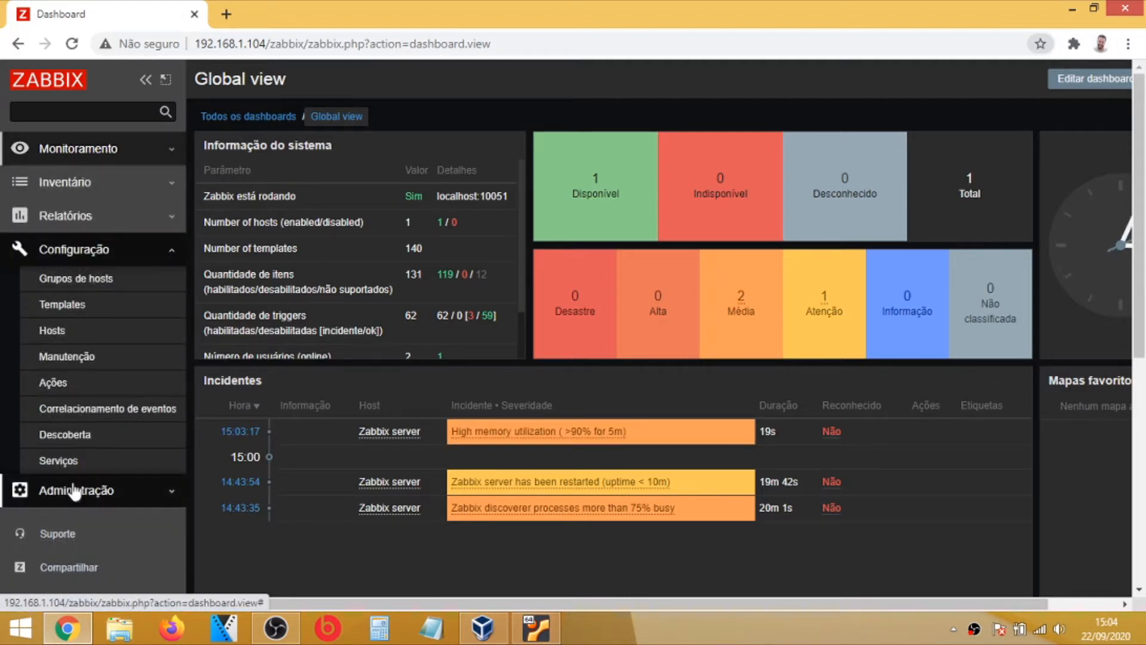
left_click(87, 312)
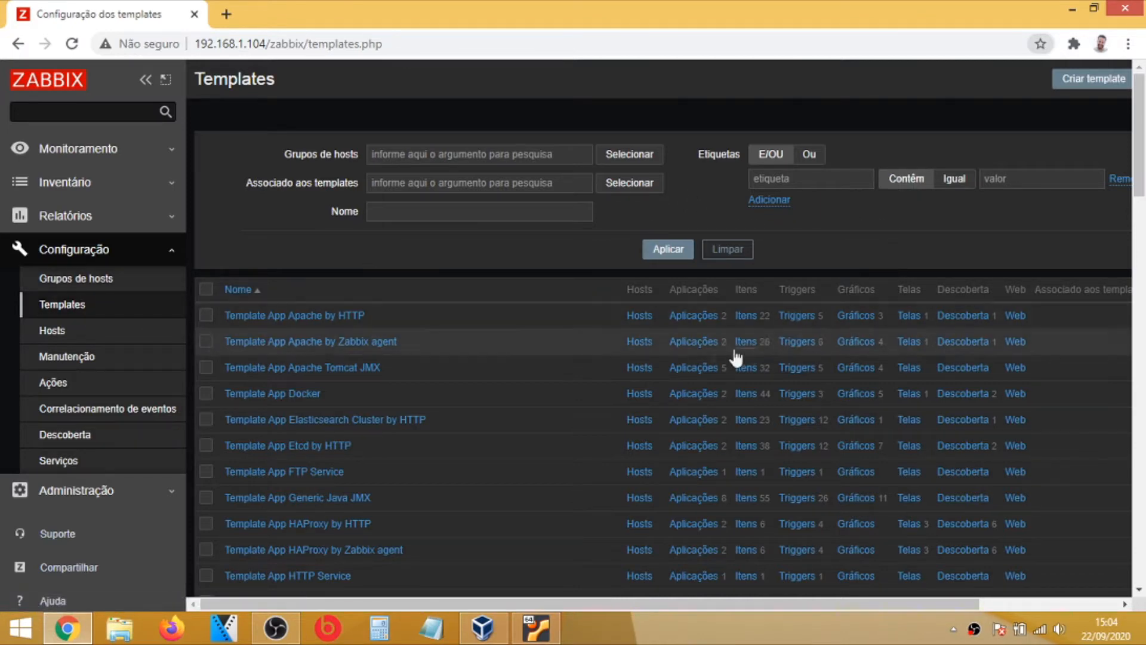
scroll(656, 355, "down", 5)
scroll(601, 357, "up", 5)
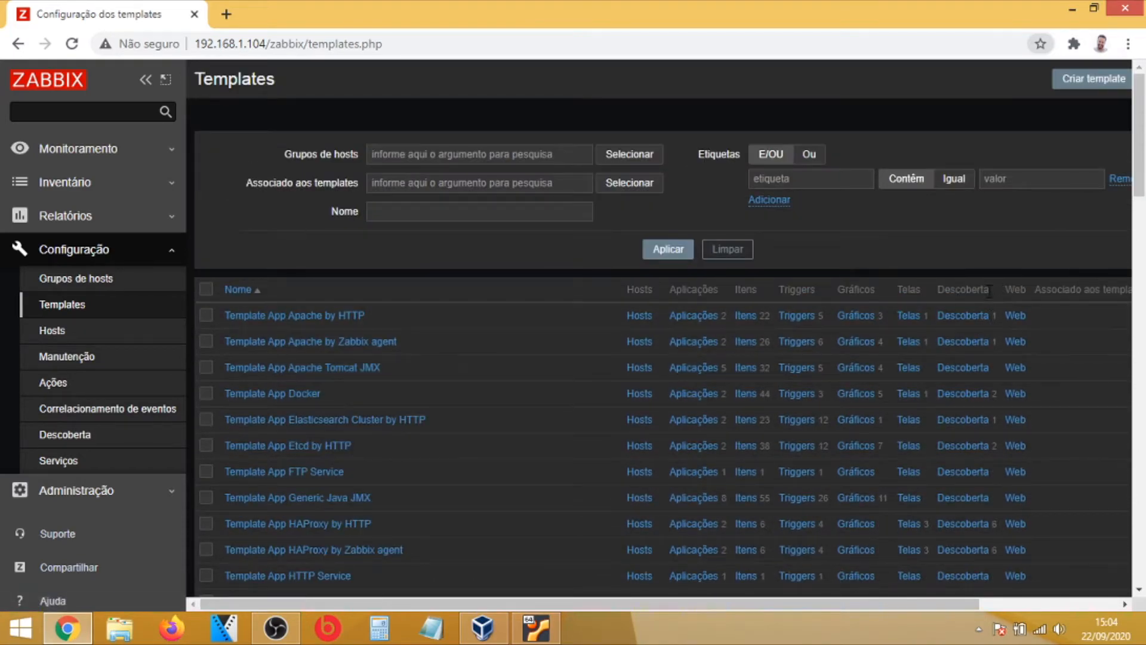
left_click_drag(693, 603, 820, 602)
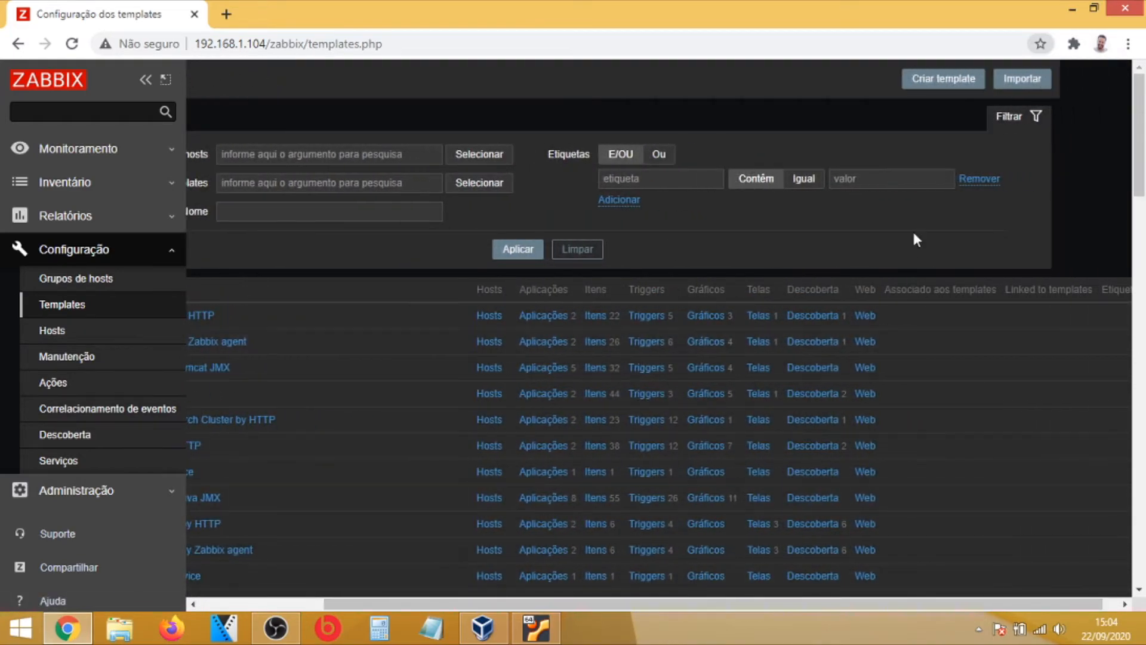
left_click(929, 84)
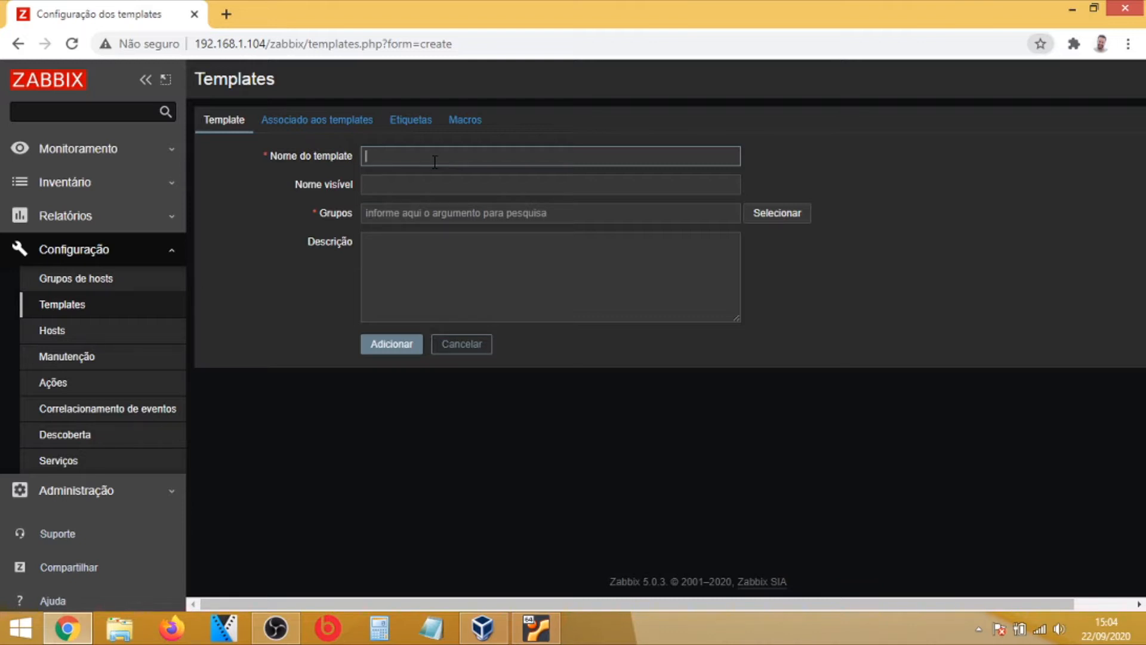
type("103-apache")
left_click(435, 179)
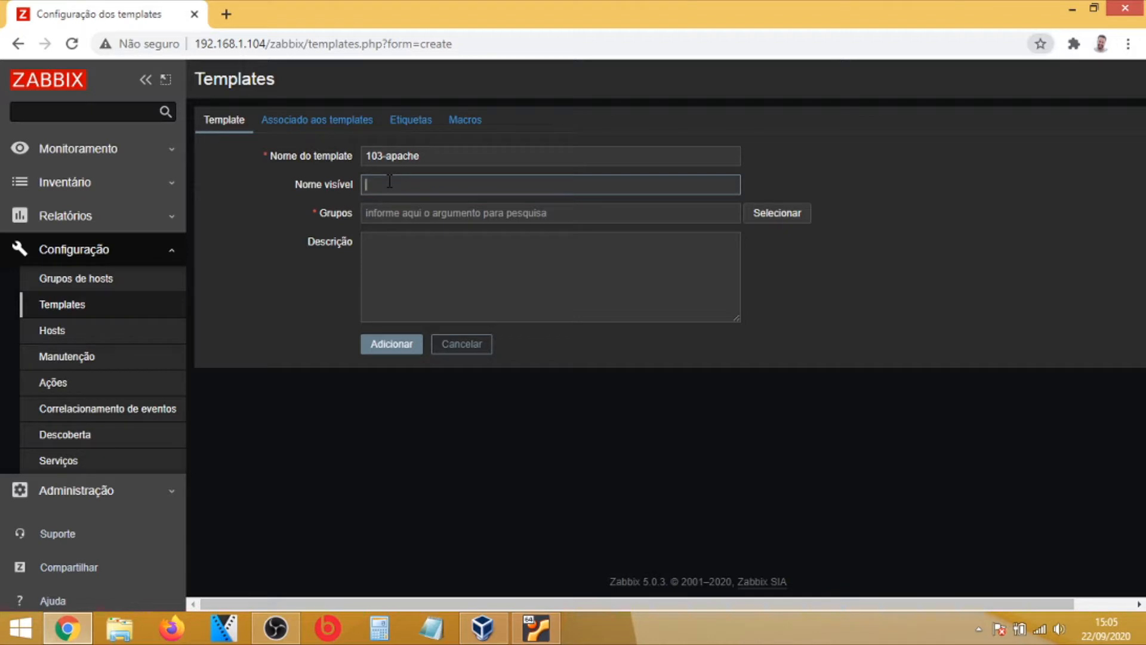
- Assign the template to a new group named 100-linux
left_click(406, 214)
type("100-")
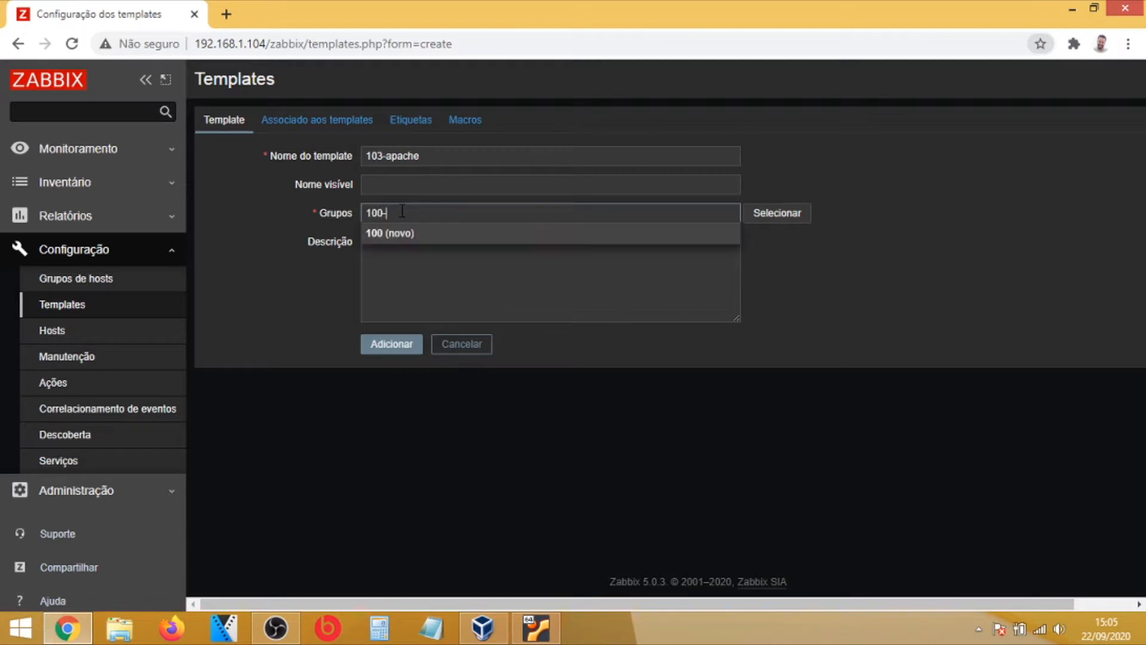
type("linux")
left_click(405, 237)
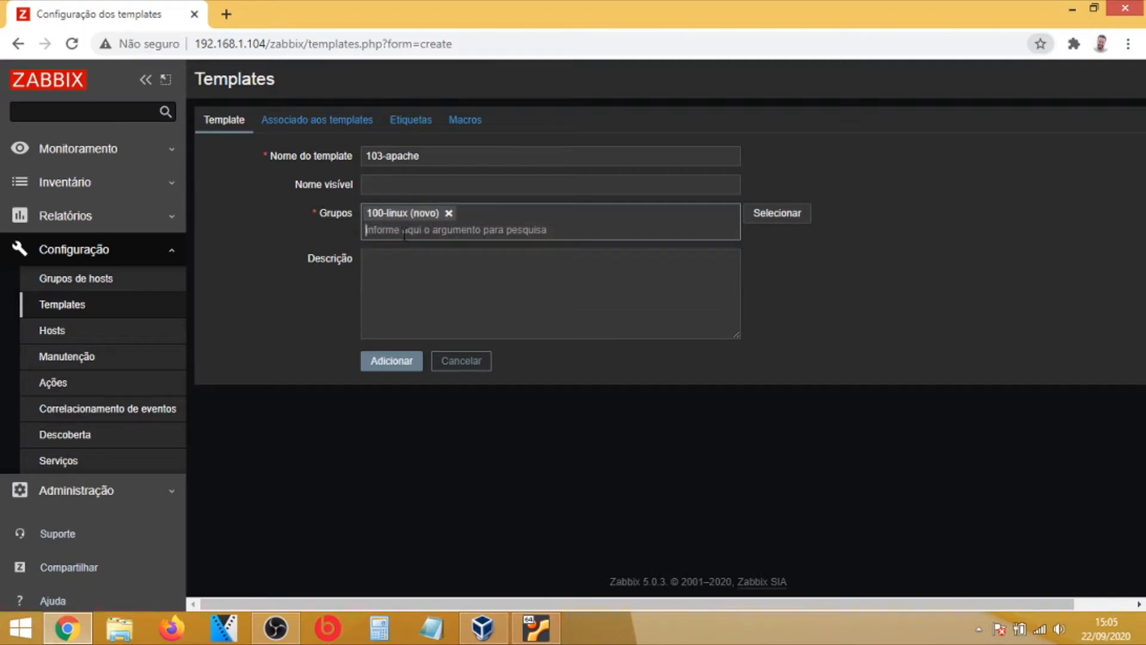
- Set the template description to "Monitoramento Servidor Linux" and add the template
left_click(395, 265)
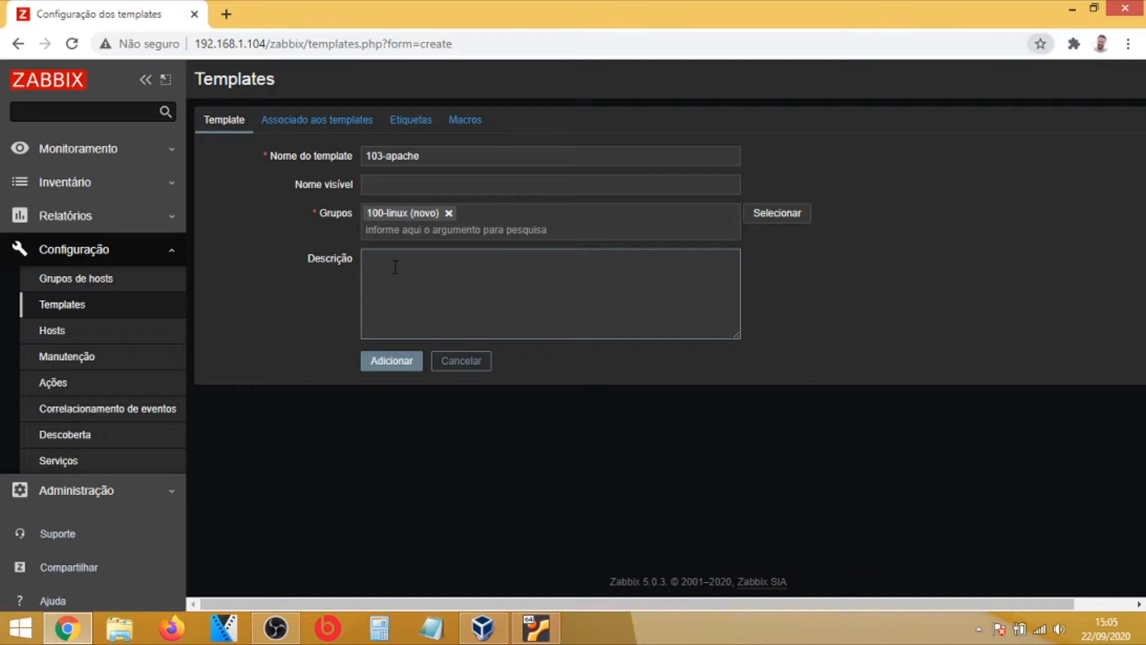
type("Monitoramento Servidor Linux")
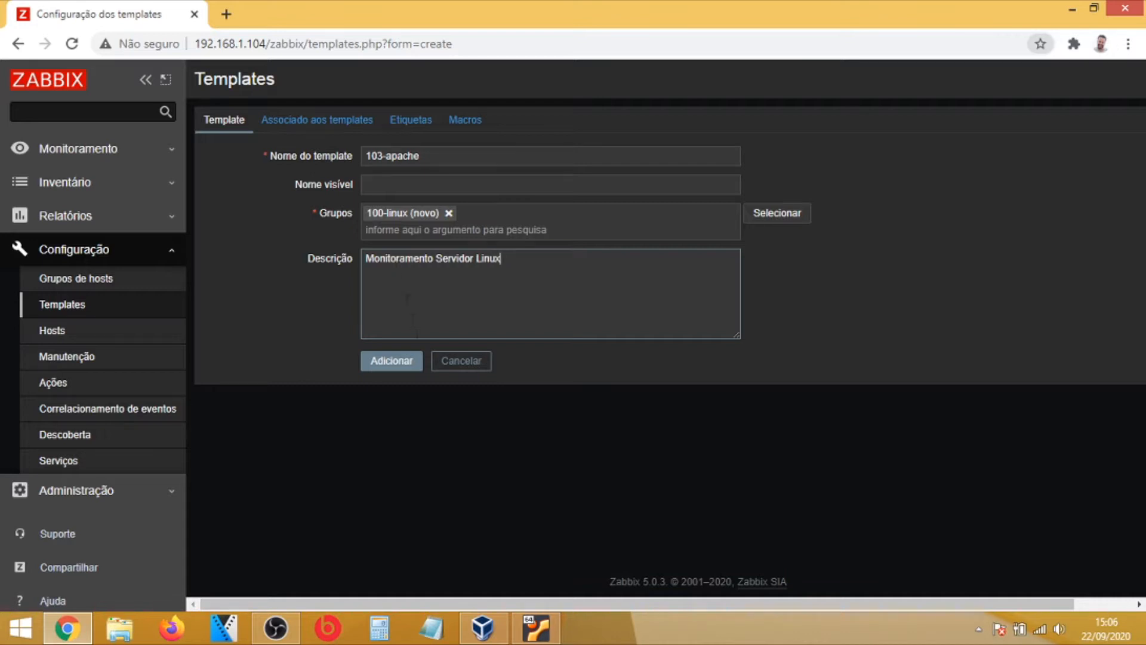
left_click(393, 362)
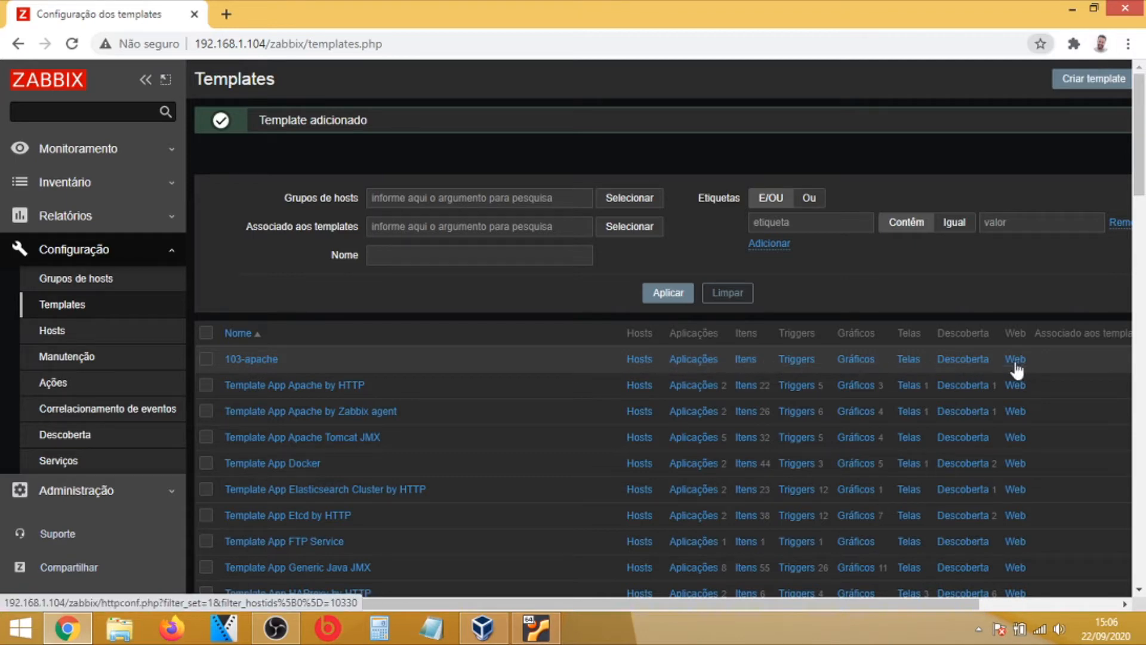
- Create a new item in the 103-apache template and name it "Apache Disponibilidade"
left_click_drag(373, 603, 316, 600)
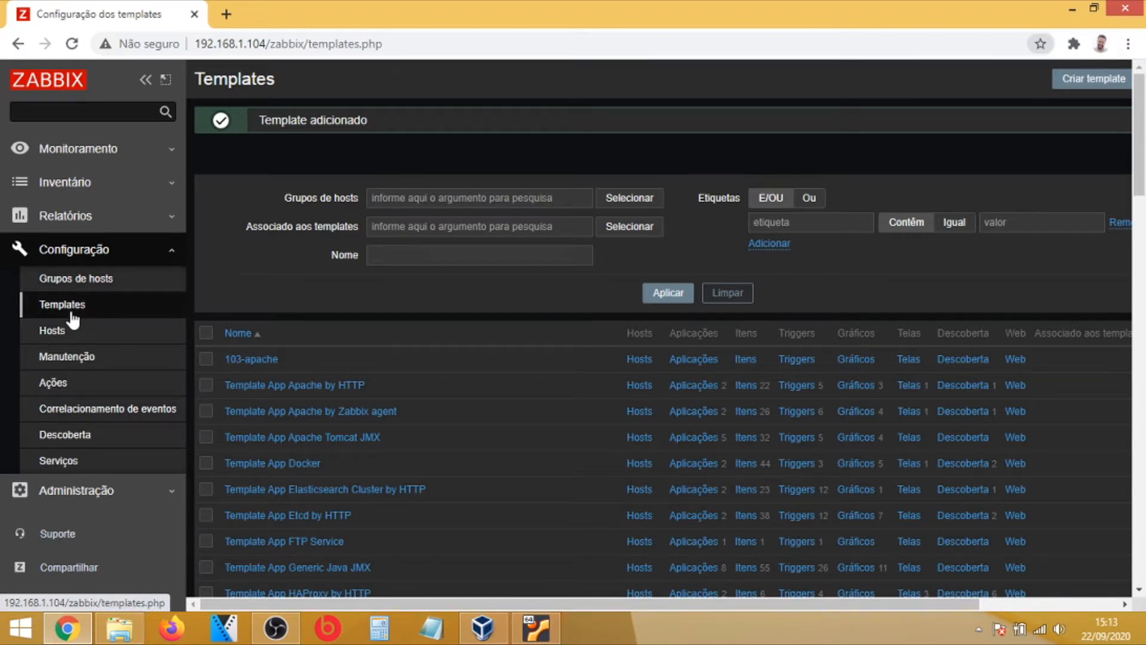
scroll(73, 321, "down", 2)
scroll(73, 322, "up", 2)
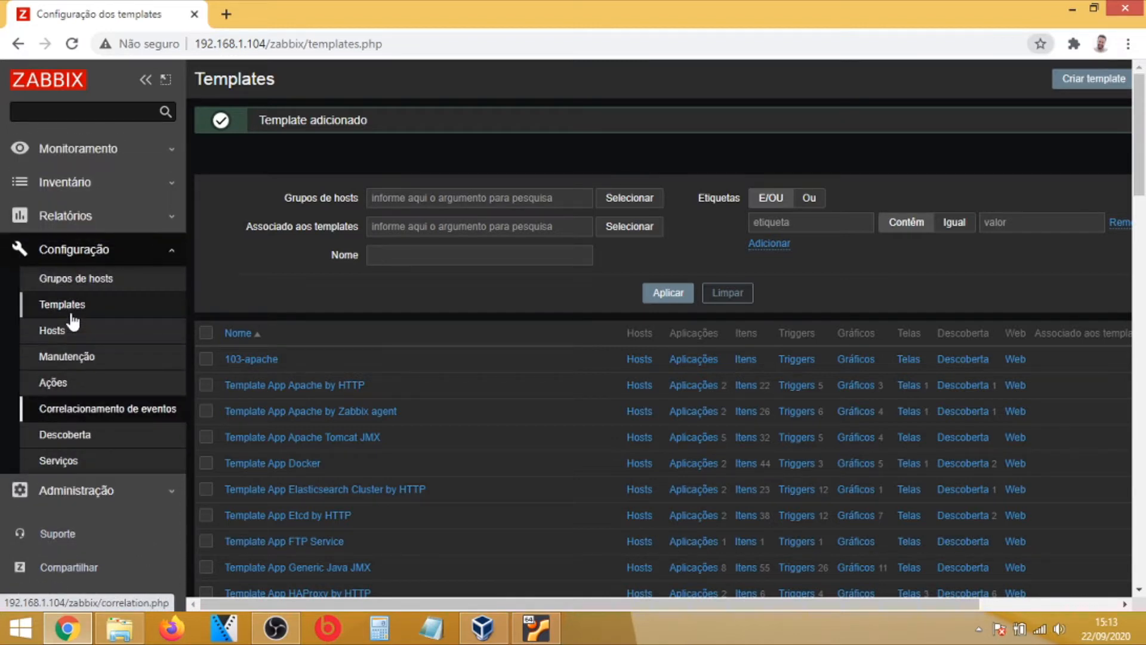
left_click(254, 360)
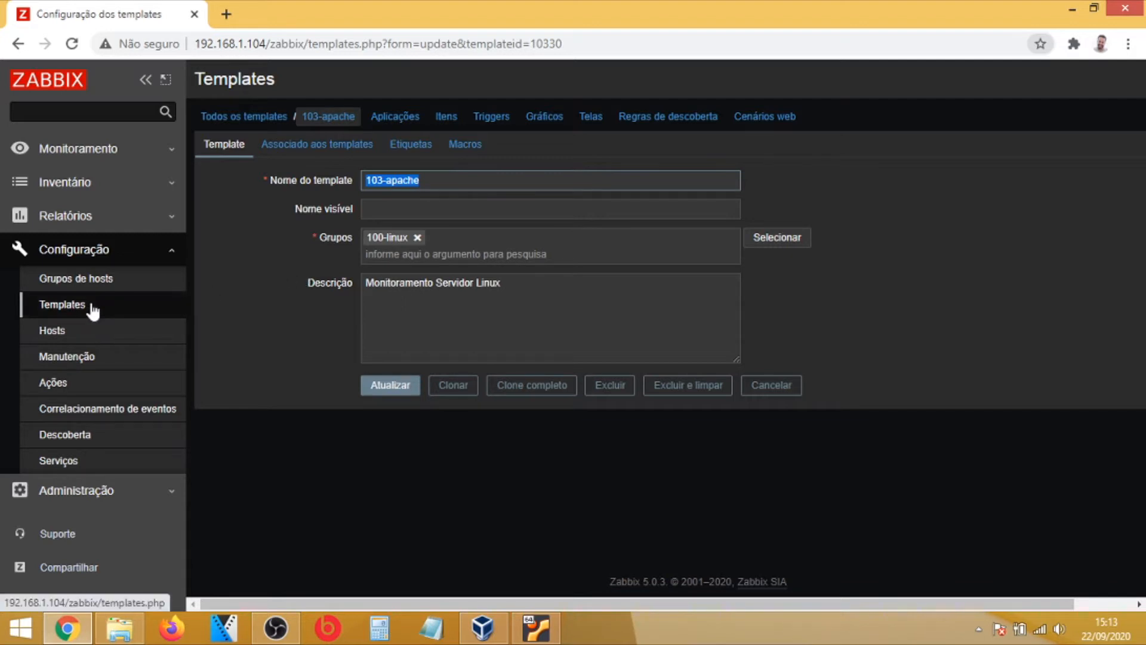
left_click(449, 123)
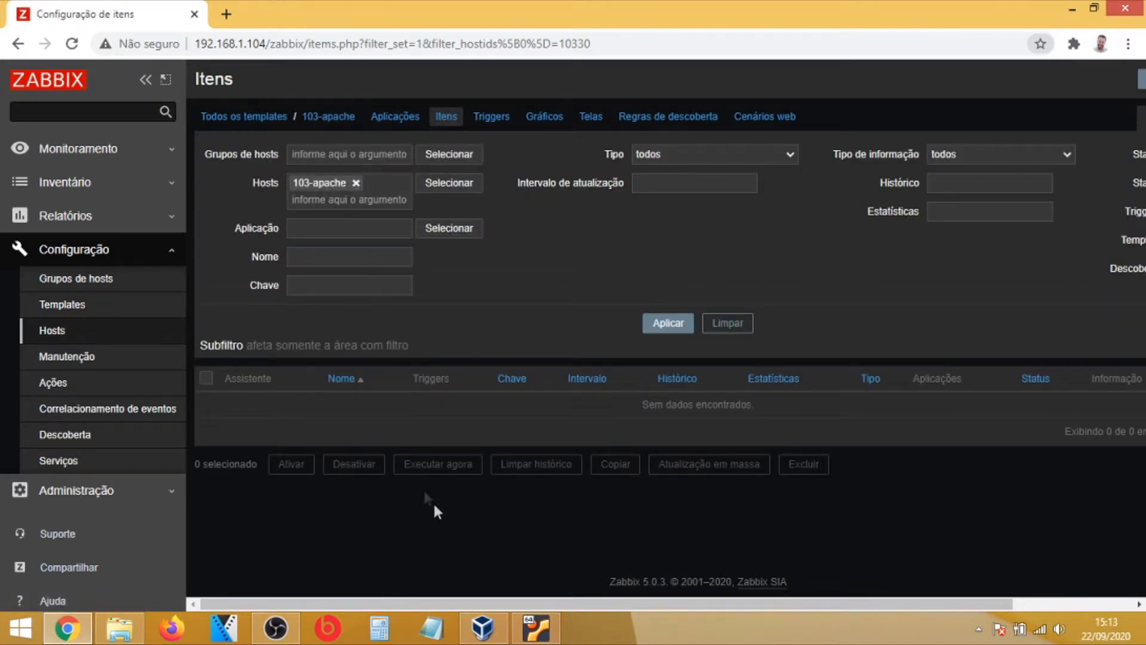
left_click_drag(439, 606, 498, 606)
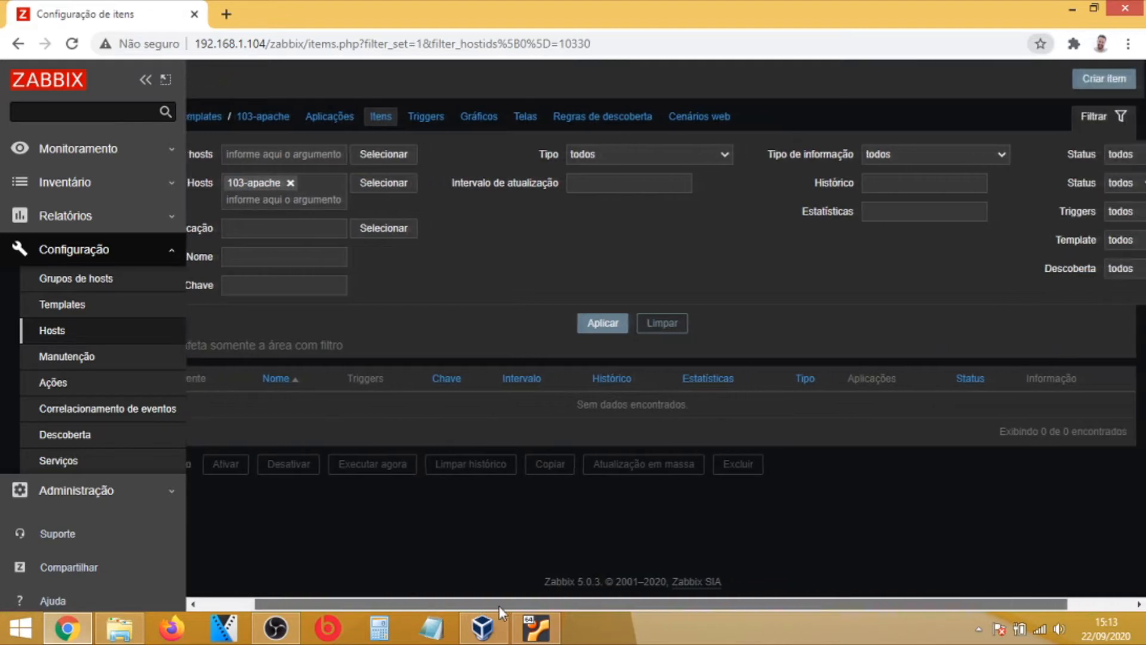
left_click(1074, 87)
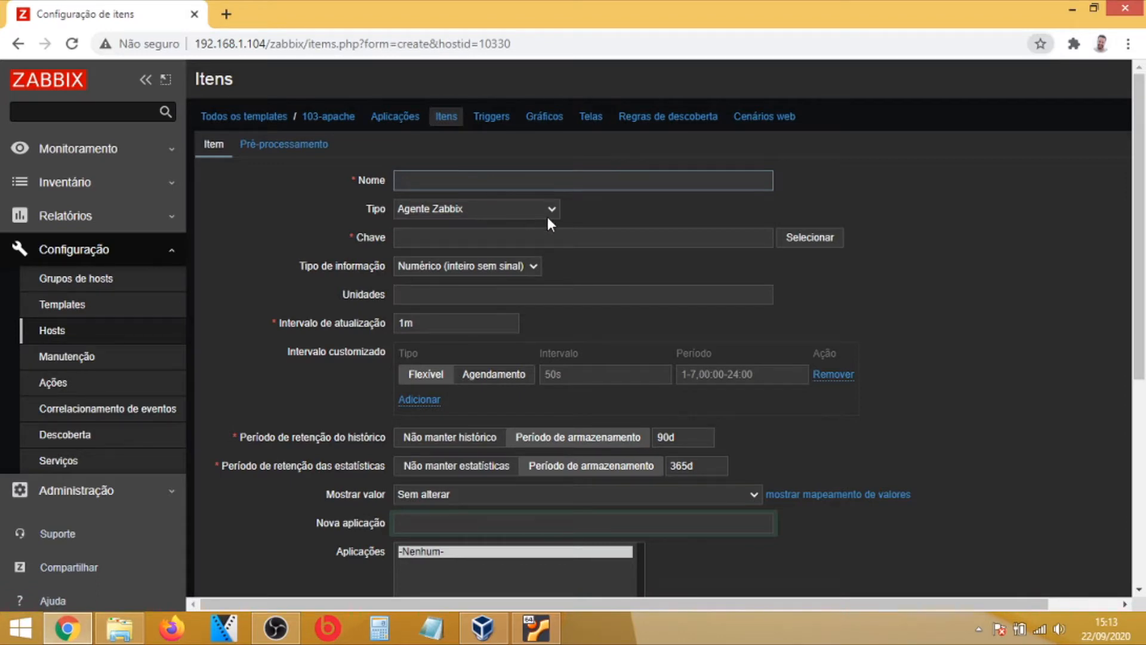
key("Down")
type("Apache Disponibilidade")
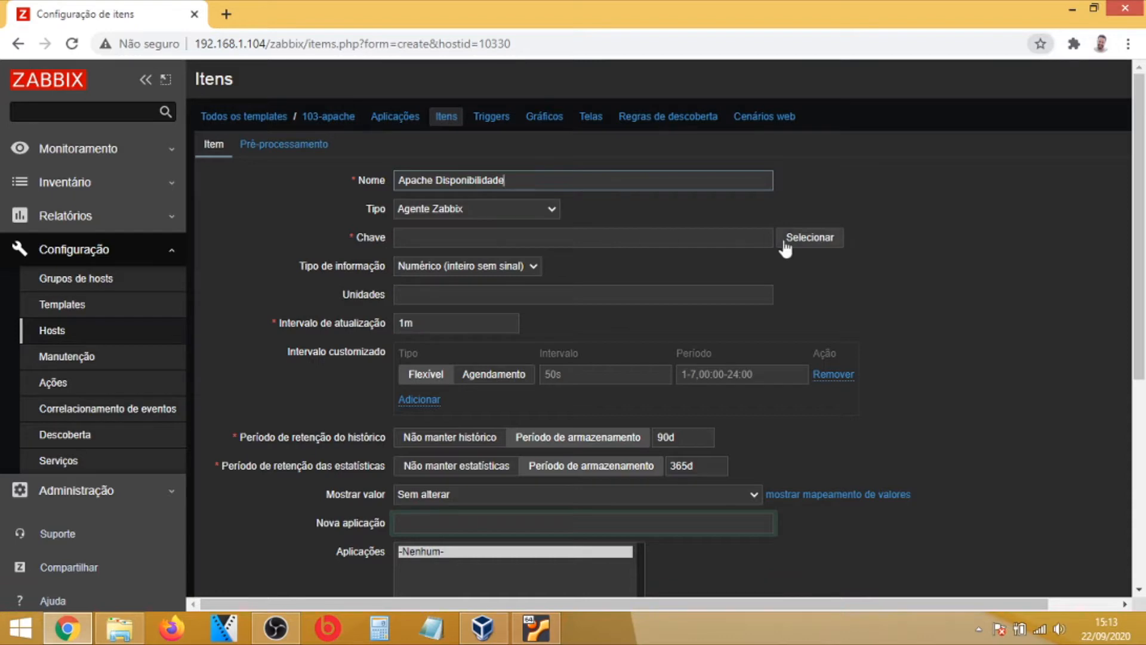
- Set the item key to the standard proc.num[<name>,<user>,<state>,<cmdline>] from the Zabbix agent key list
left_click(752, 240)
type("proc")
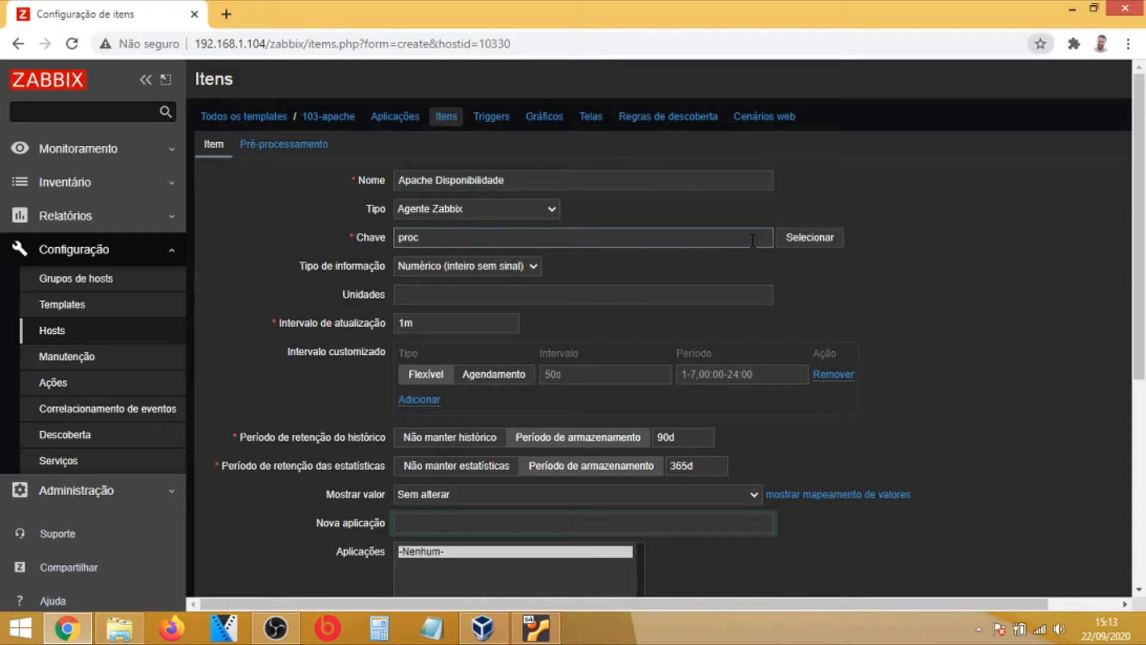
left_click(790, 234)
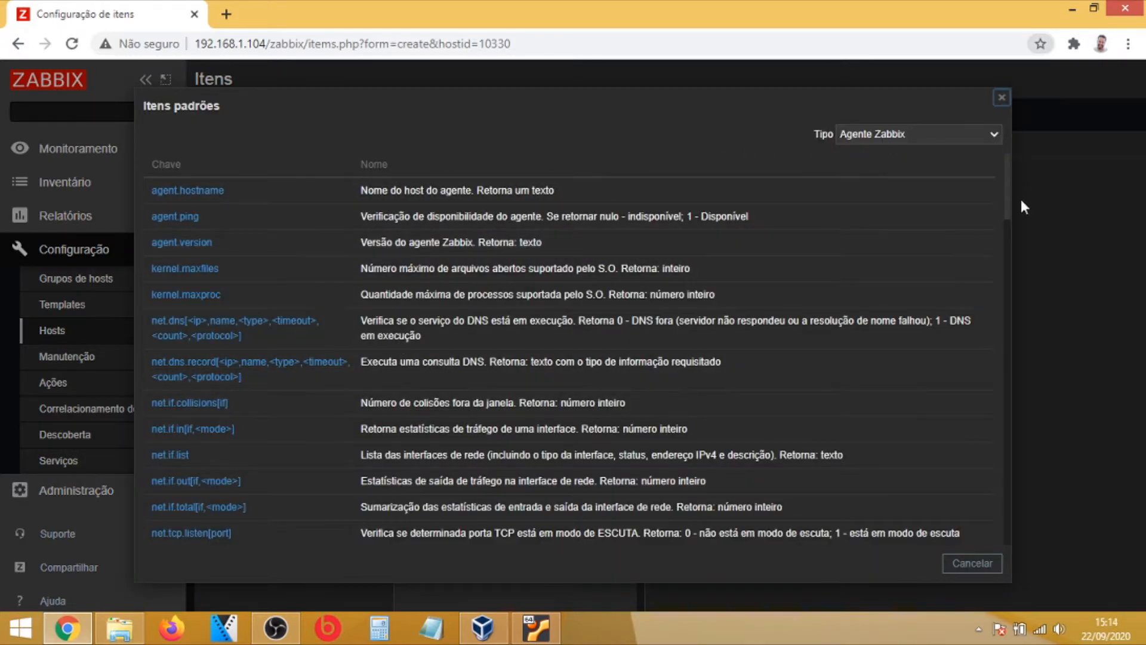
left_click_drag(1008, 197, 987, 286)
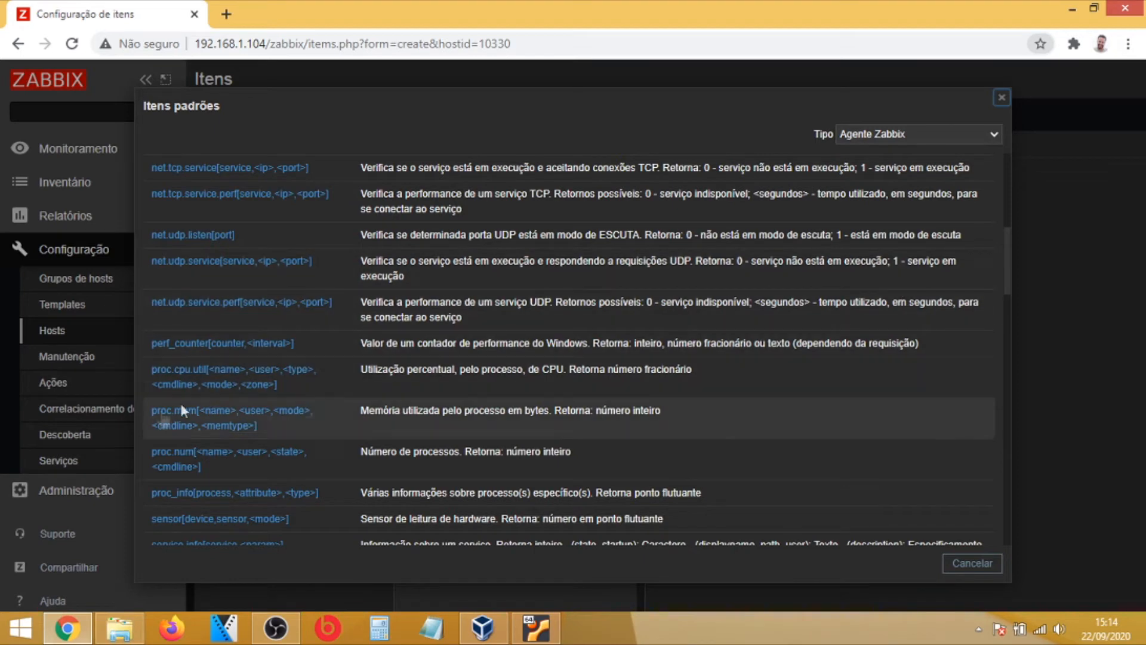
left_click(194, 451)
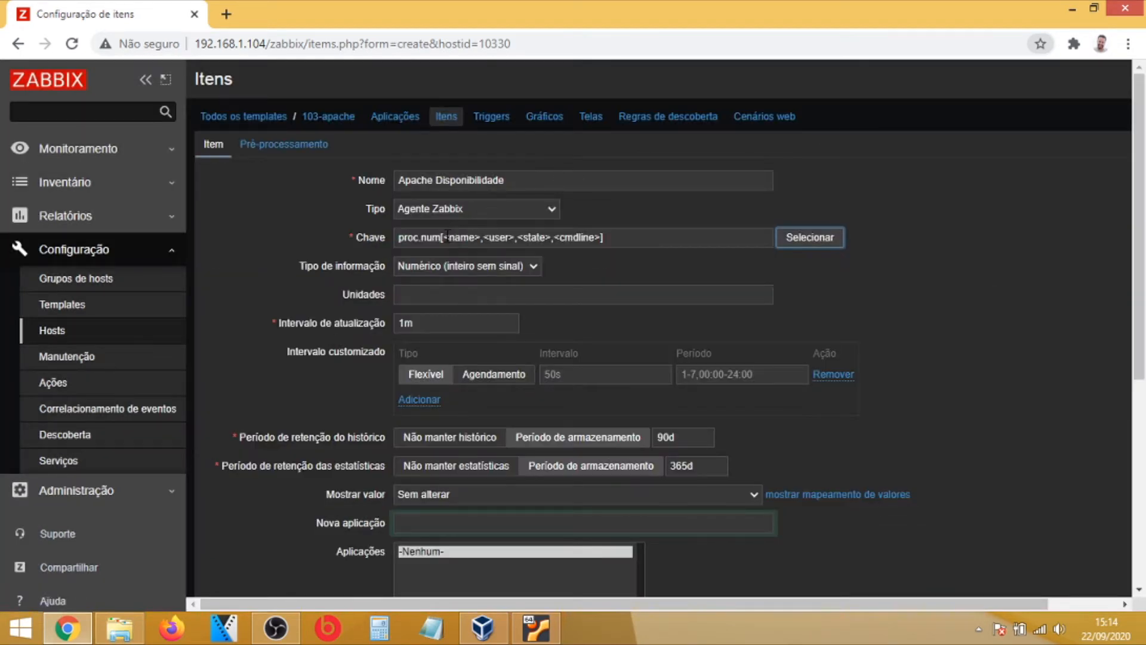
- Set the item's update interval to 30s, history retention to 7d and new application to Apache
scroll(611, 356, "down", 1)
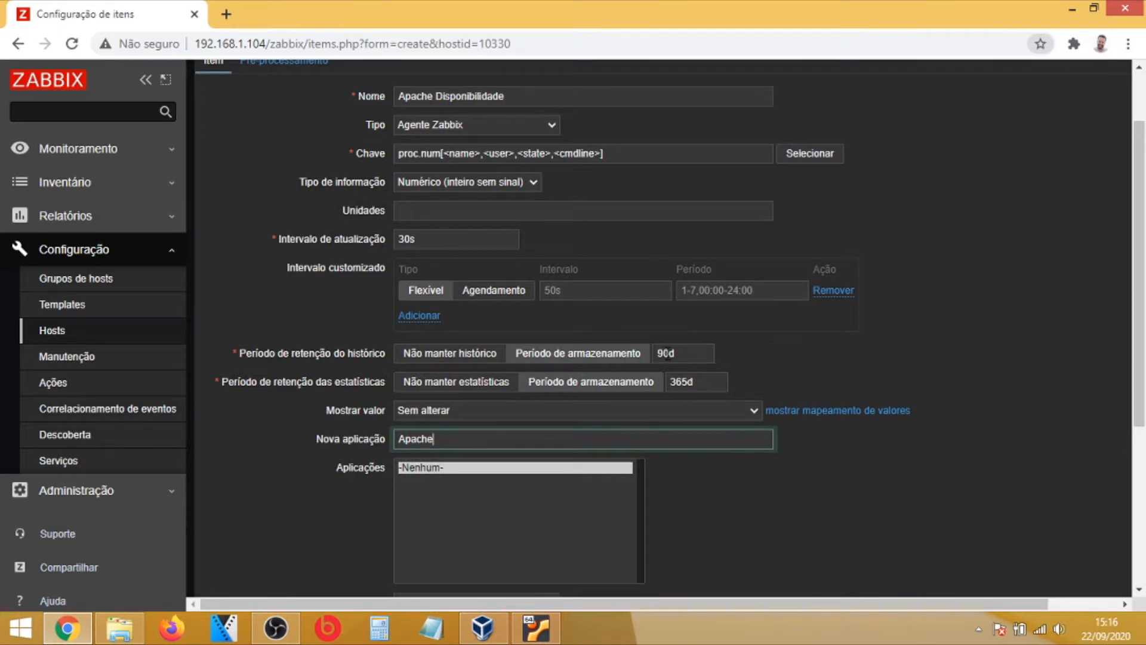
left_click_drag(668, 352, 650, 353)
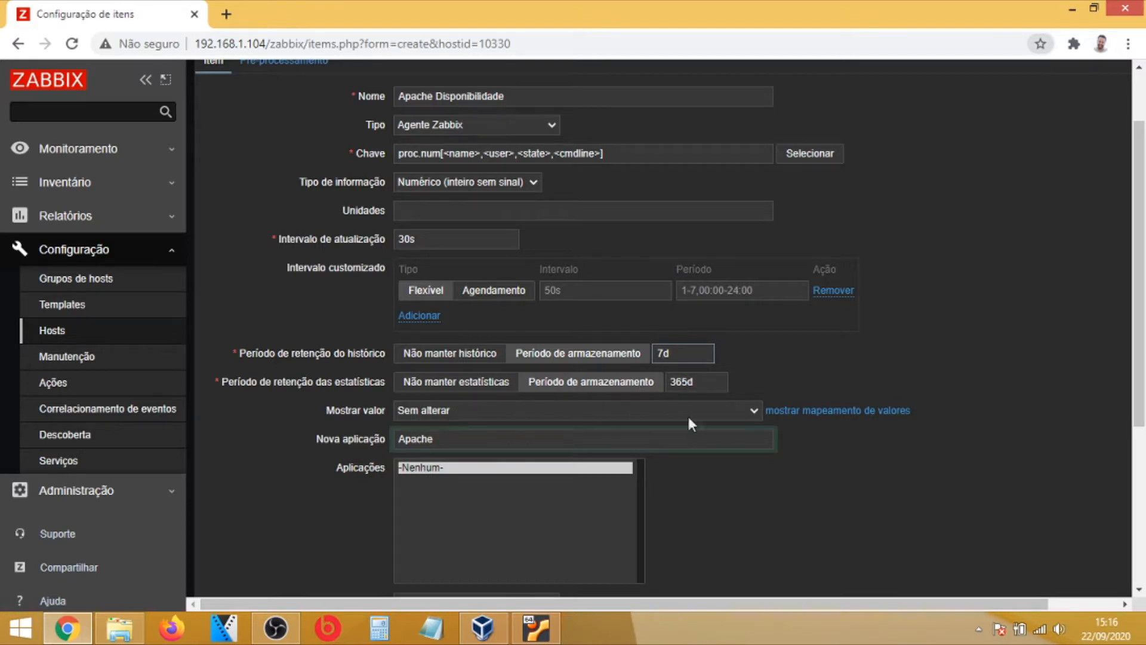
left_click(754, 411)
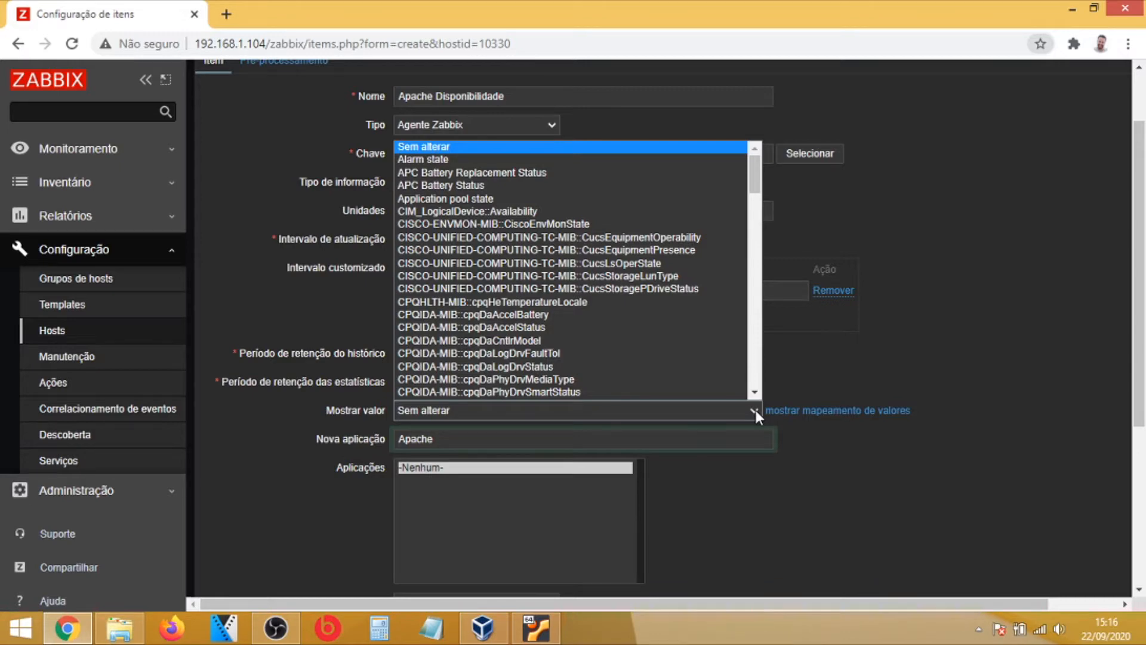
left_click_drag(753, 174, 768, 367)
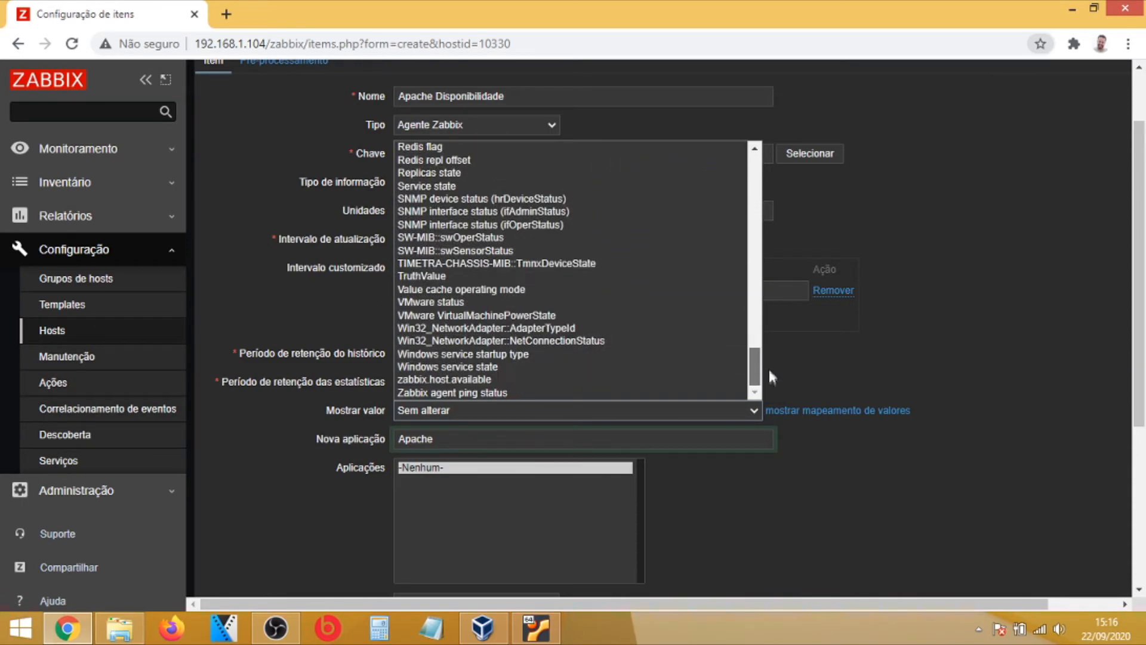
left_click(753, 411)
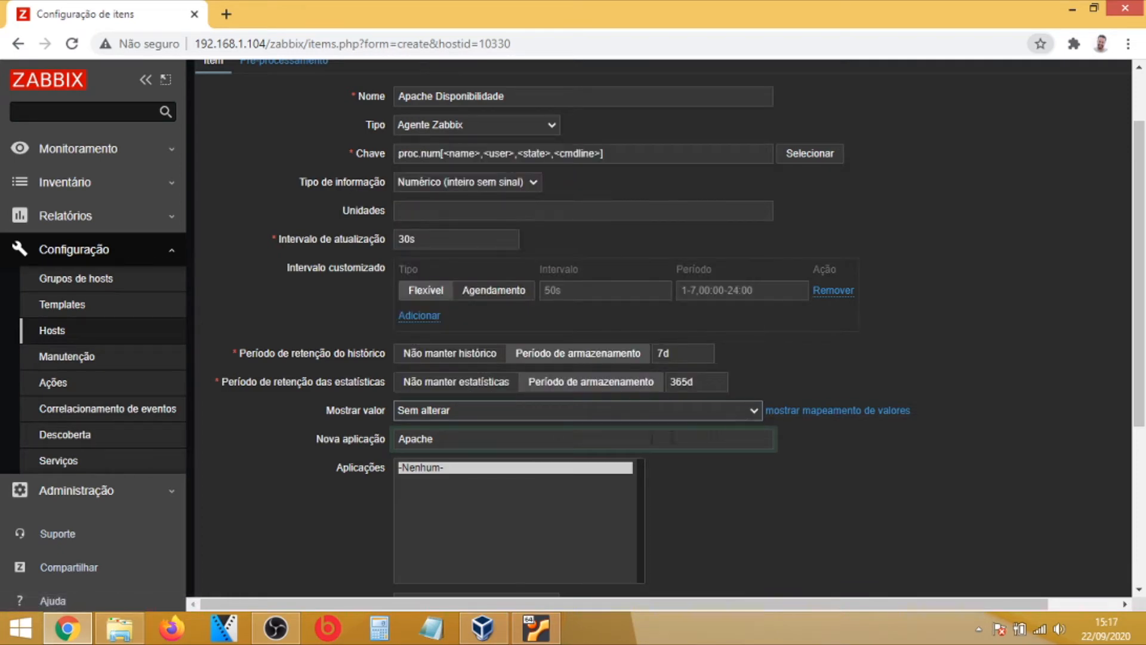
- Add the configured Apache Disponibilidade item to the template
scroll(550, 439, "down", 4)
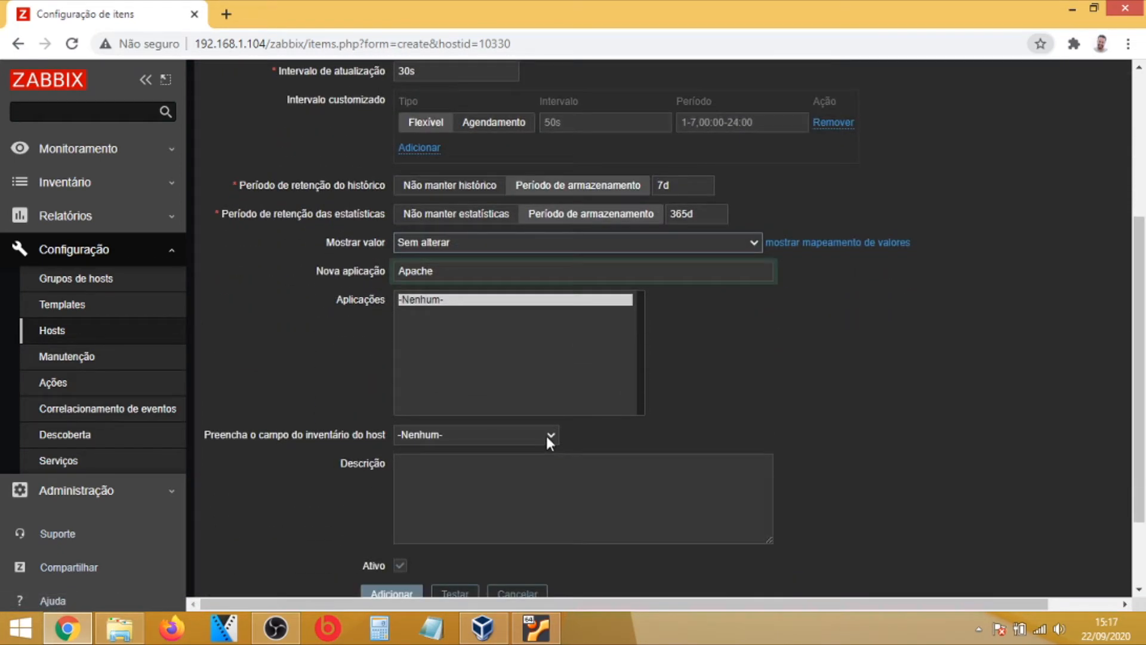
left_click(552, 436)
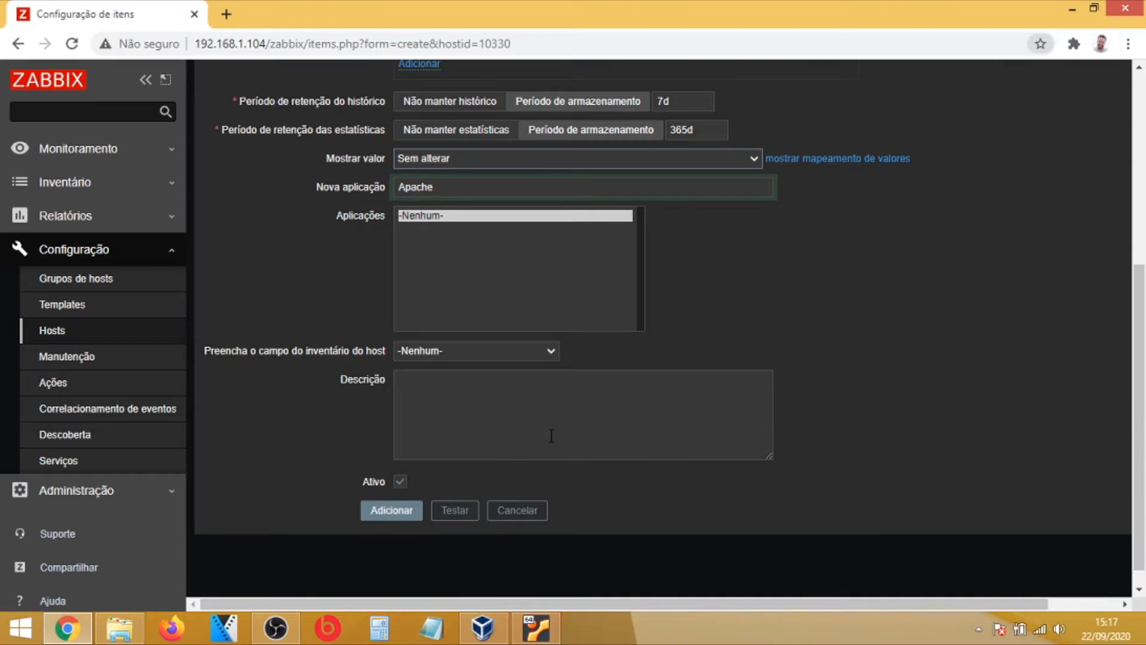
left_click(396, 512)
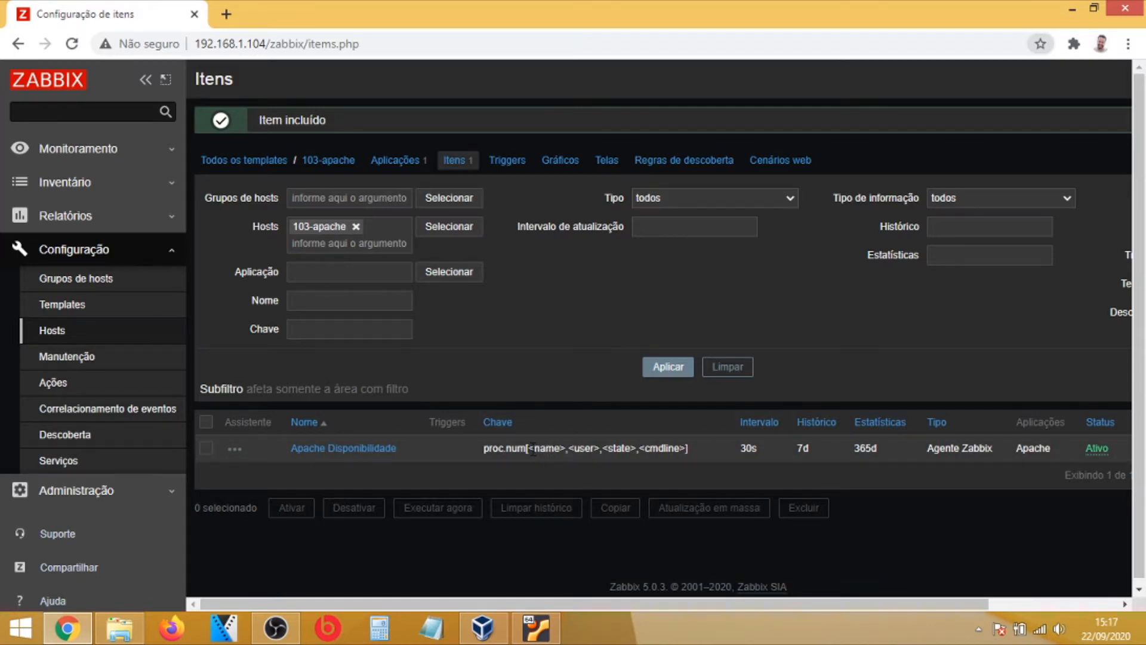
- Switch to the Ubuntu Server virtual machine and list its processes with "sudo ps", entering the account password
left_click_drag(533, 449, 687, 449)
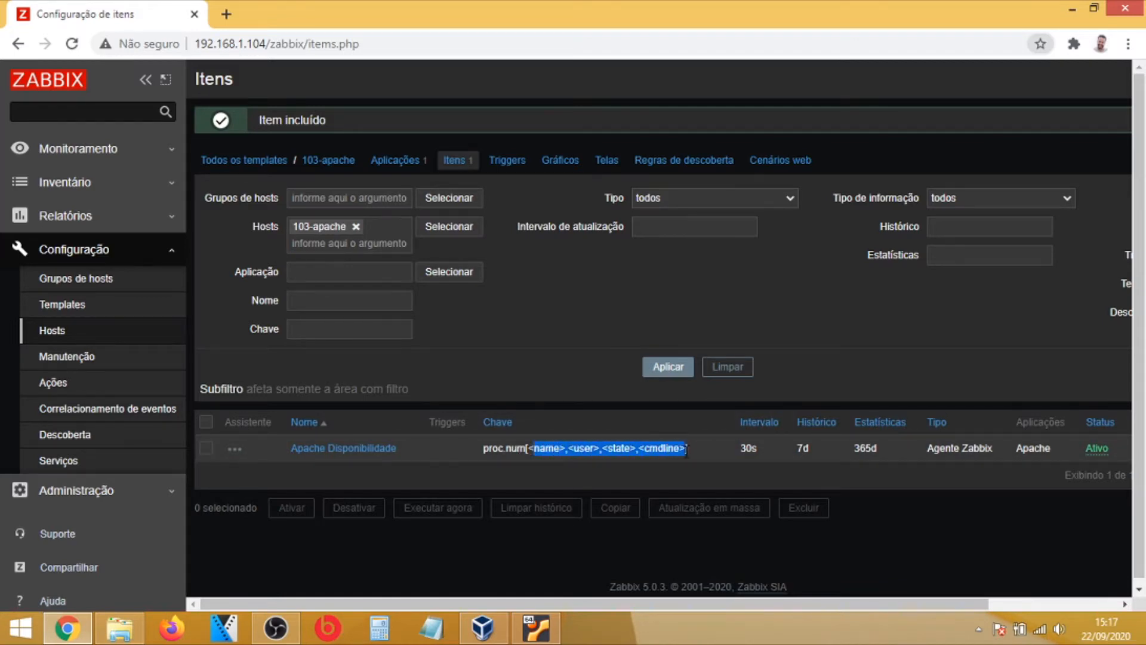
left_click(540, 636)
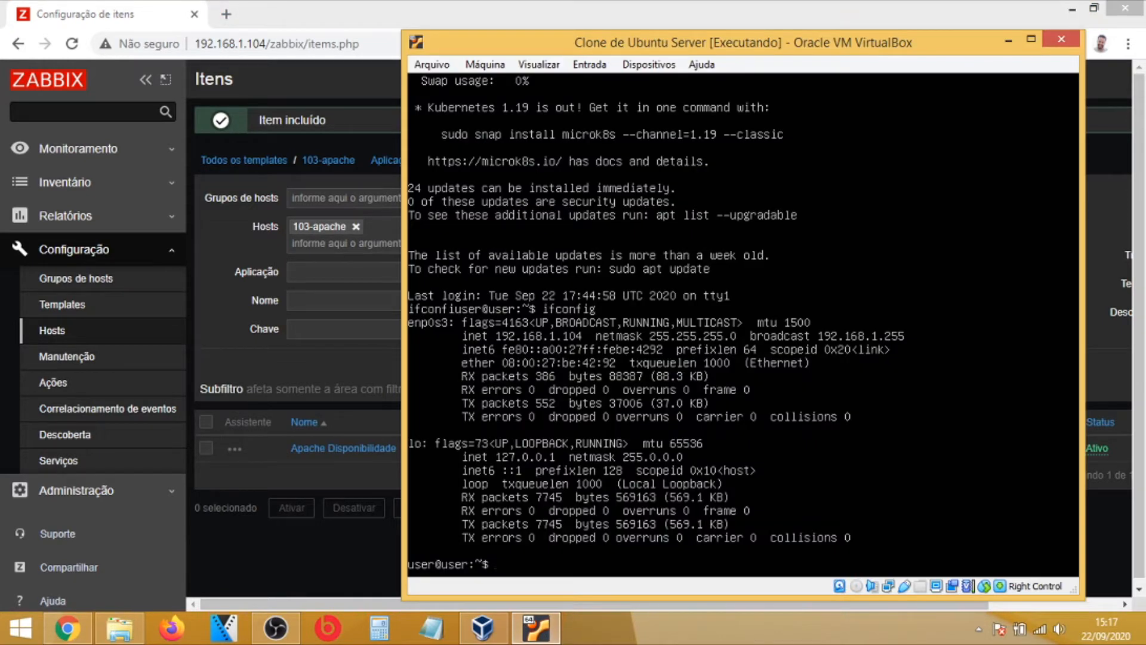
type("sudo ")
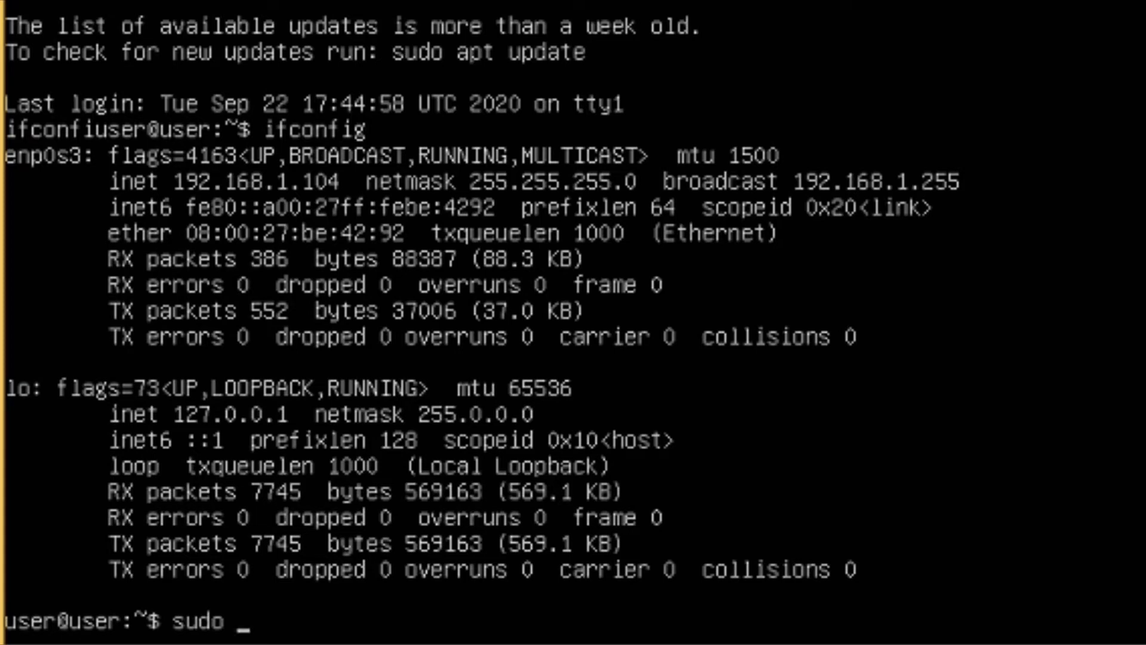
type("ppps")
key("BackSpace")
key("BackSpace")
key("BackSpace")
type("s")
key("Return")
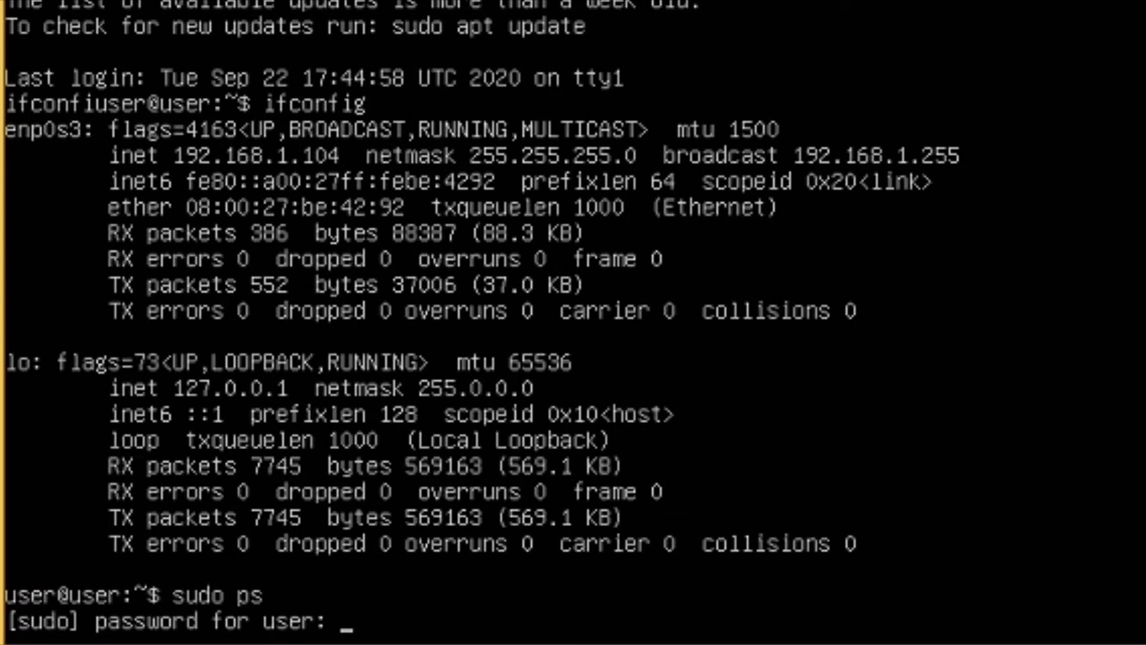
key("Return")
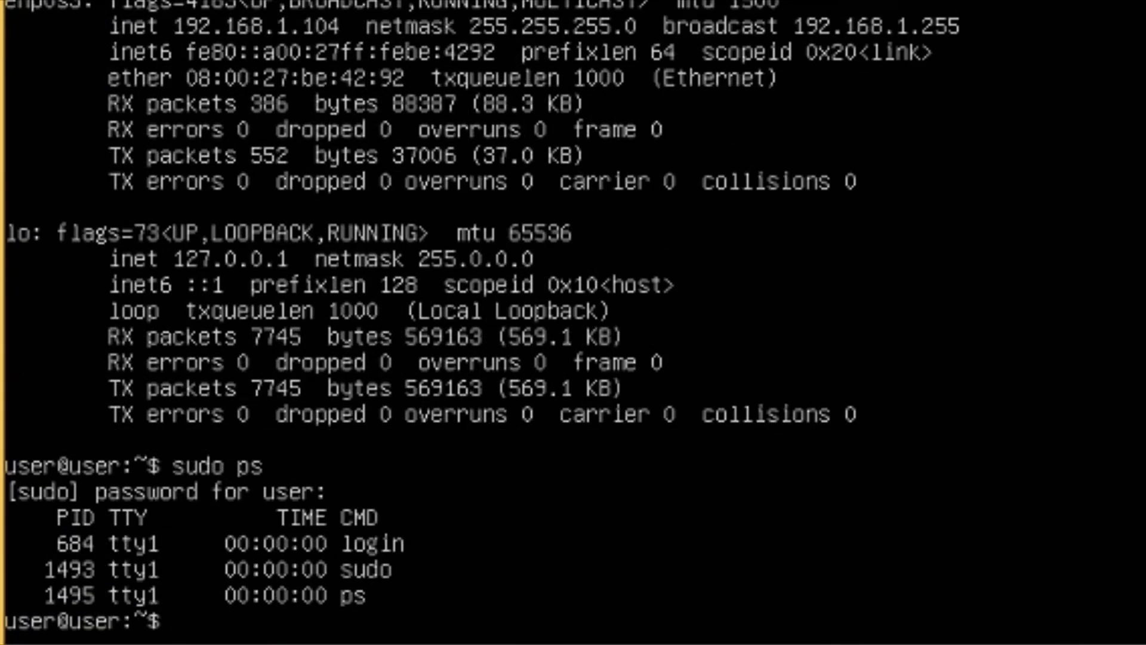
- List every process running on the server with "sudo ps -A"
type("sudo ps -")
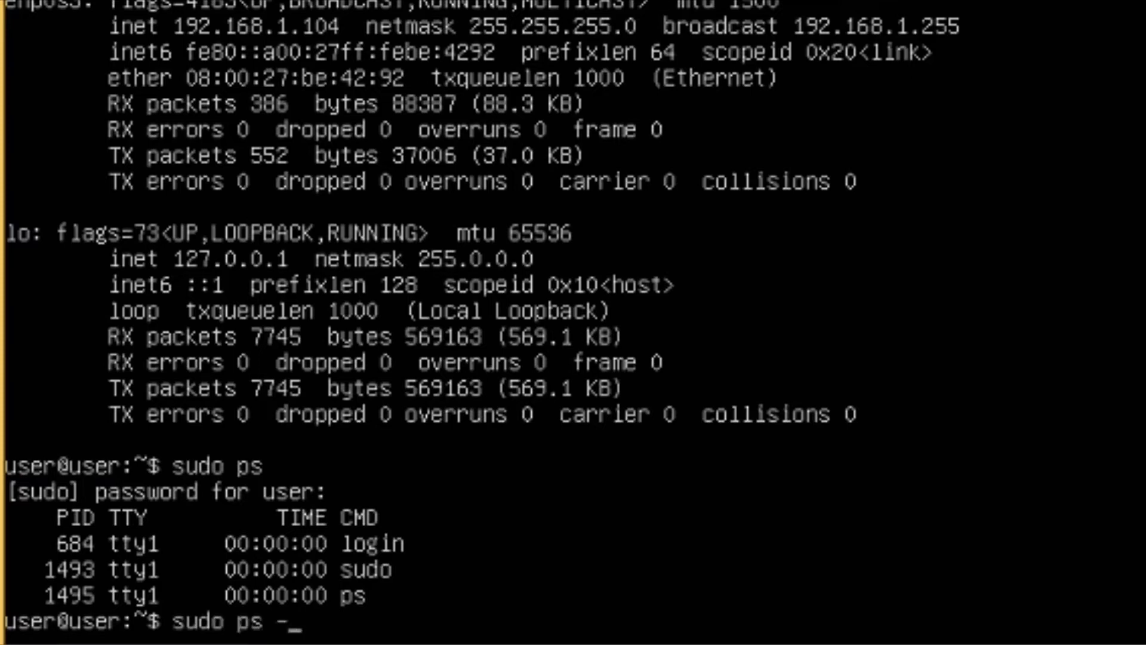
type("A")
key("Return")
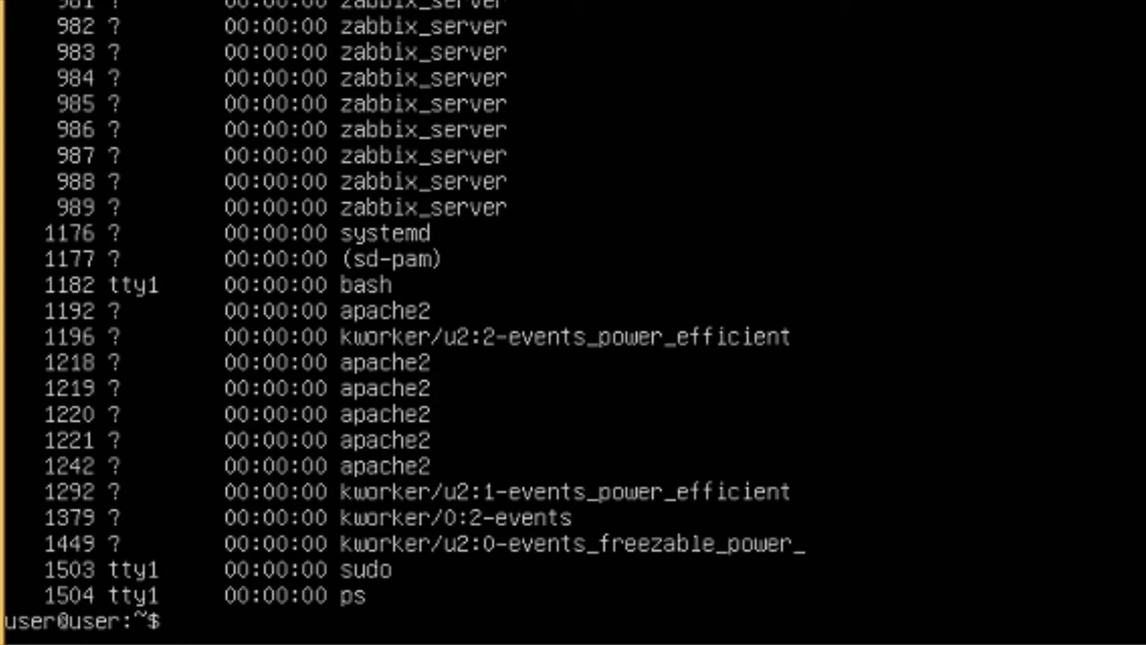
- Try to pipe the full process list through "grep", first without a pattern and again with the pattern "more"
key("Up")
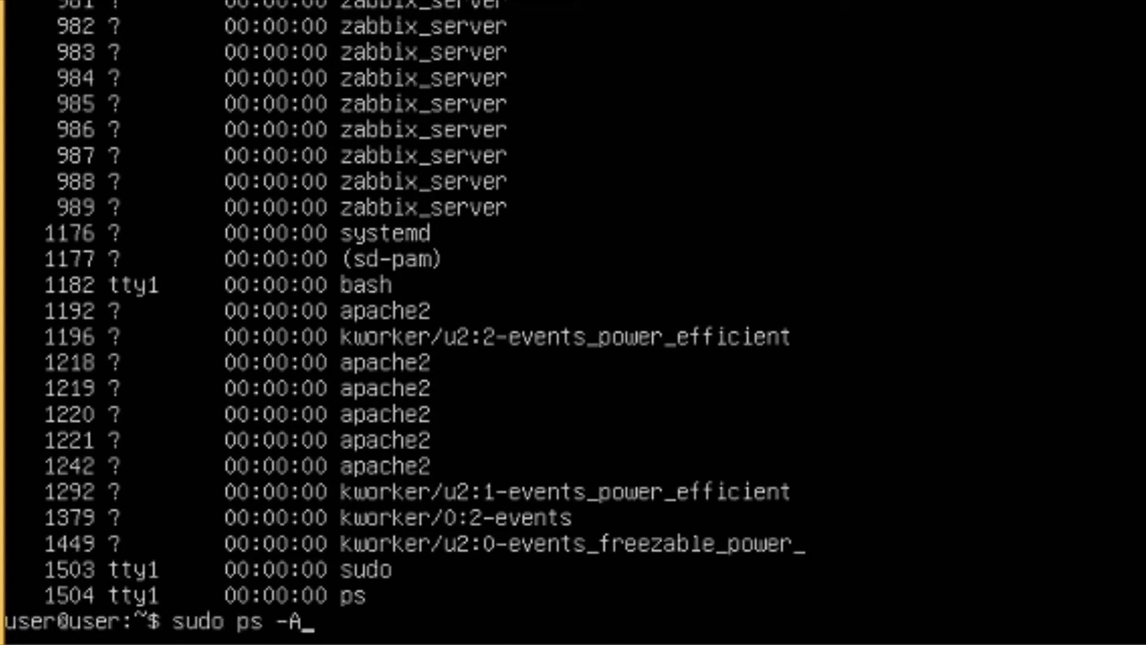
type("|grep")
key("Return")
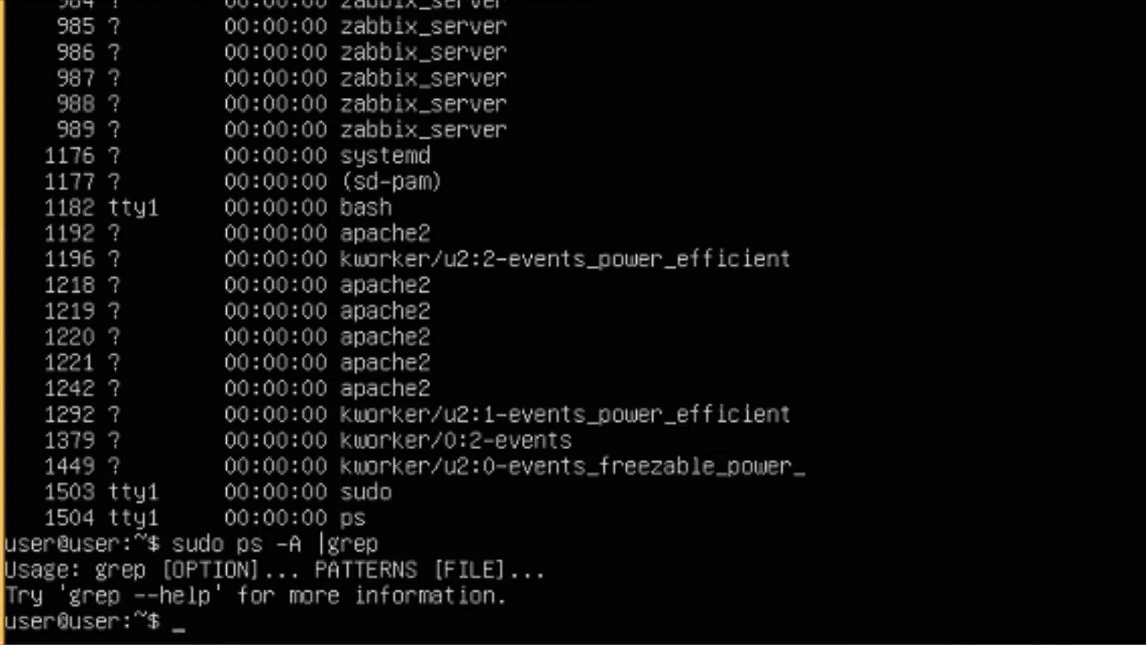
key("Up")
type("more")
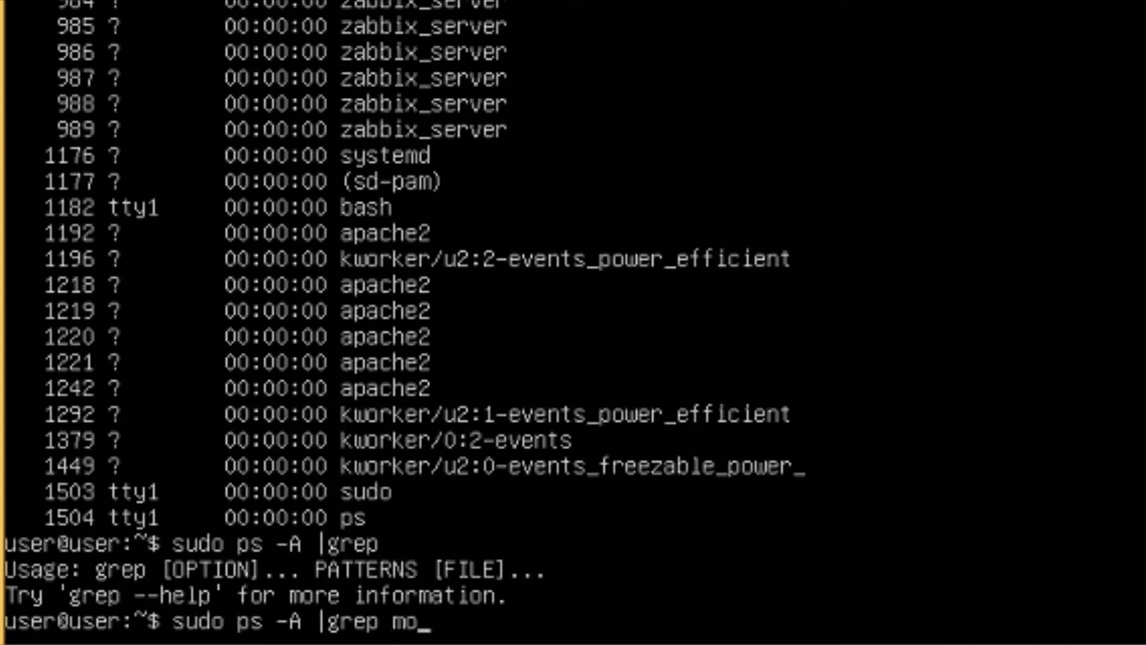
key("Return")
- Run "sudo ps -A |more" to list all processes one page at a time
key("Up")
key("BackSpace")
key("BackSpace")
key("BackSpace")
key("BackSpace")
key("BackSpace")
key("BackSpace")
key("BackSpace")
key("BackSpace")
key("BackSpace")
type("more")
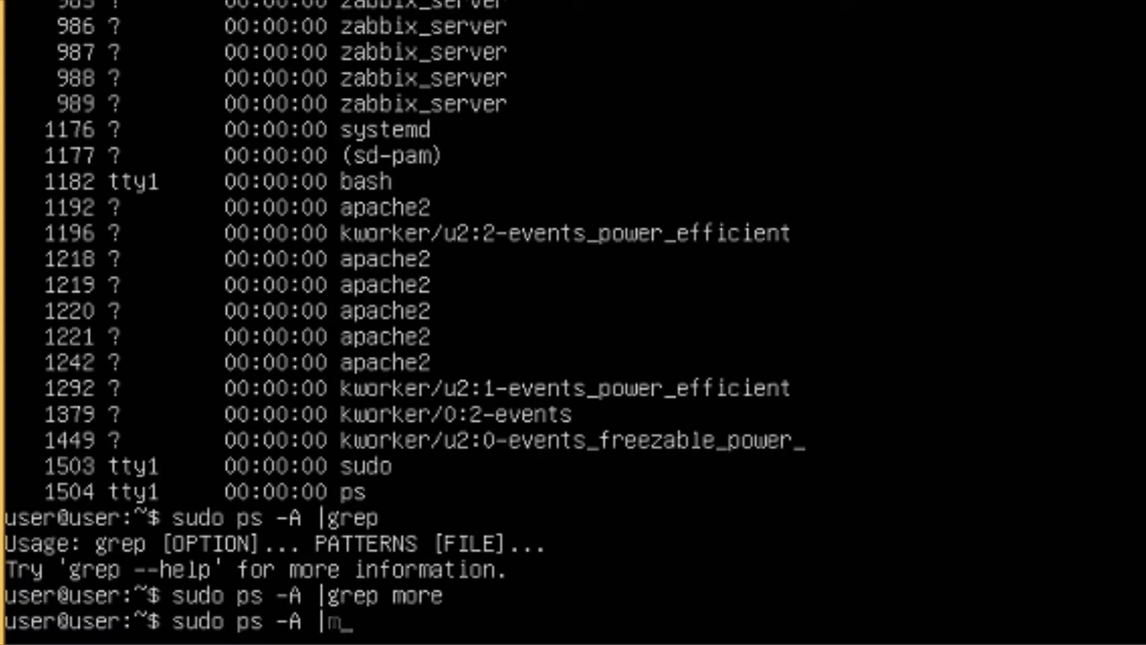
key("Return")
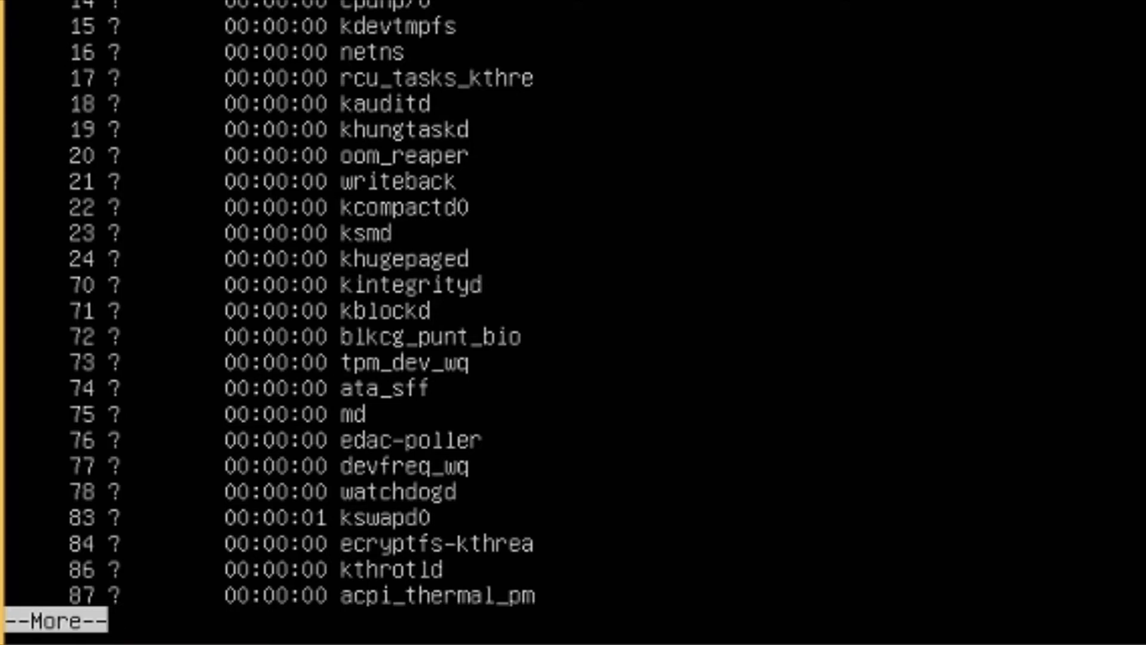
- Page through the process list to its end, examining the names of the running processes
key("Return")
key("Return")
key("Return")
key("Return")
key("Return")
key("Return")
key("Return")
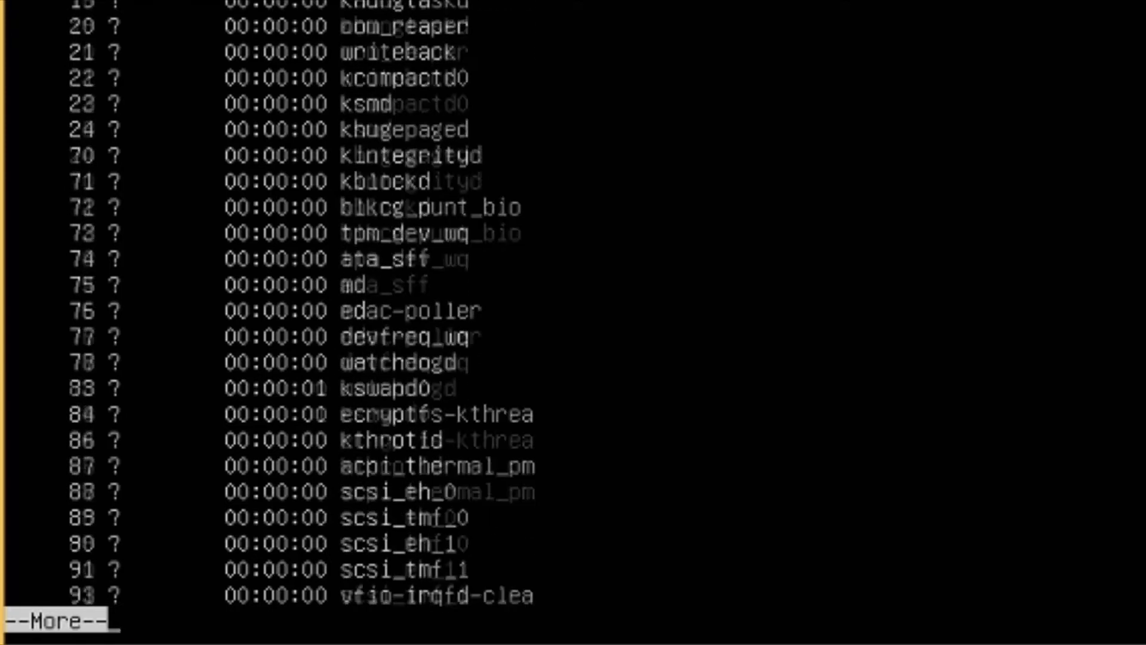
key("space")
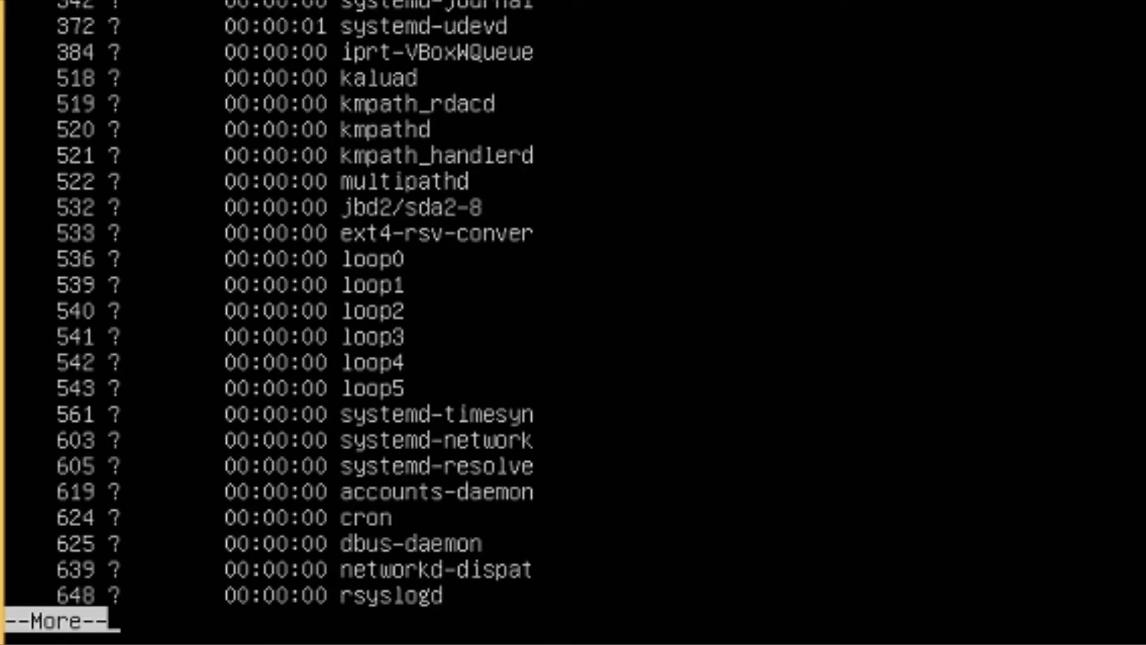
key("space")
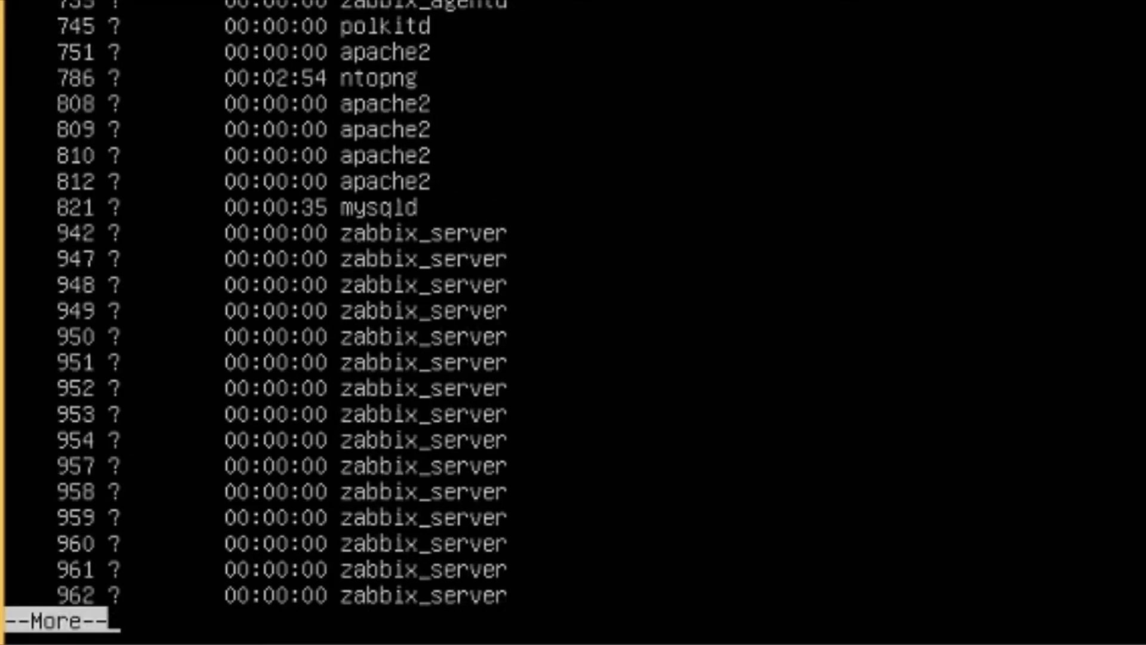
key("space")
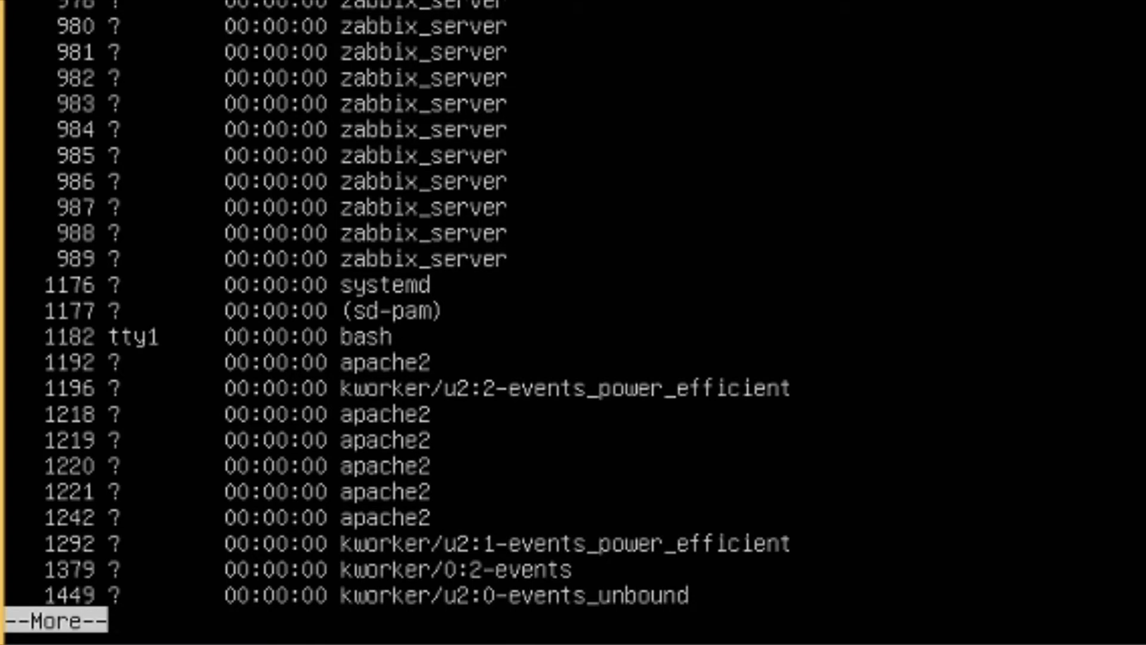
key("space")
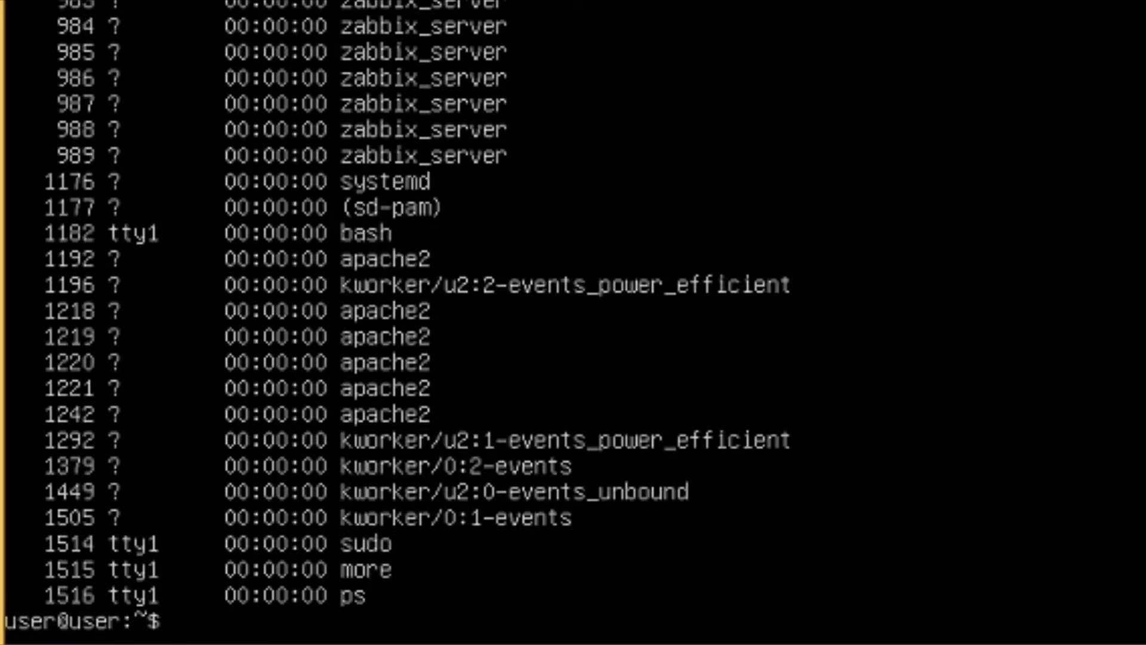
- Run "sudo ps -A |more" again and page through the whole process list to look for the monitored services
key("Up")
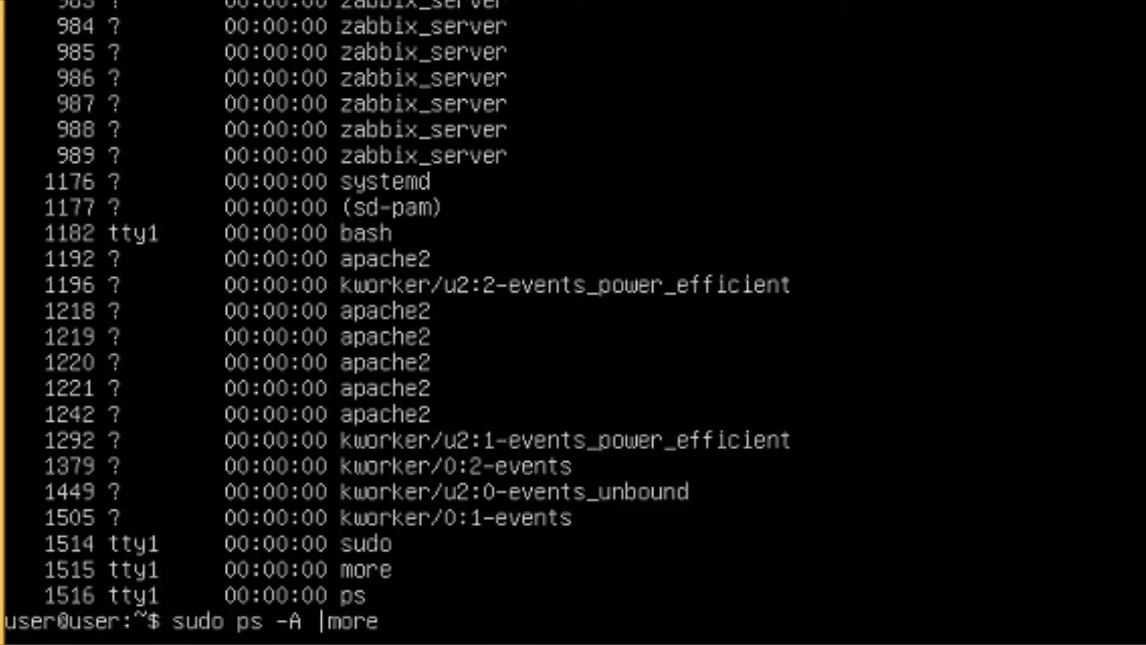
key("Return")
key("space")
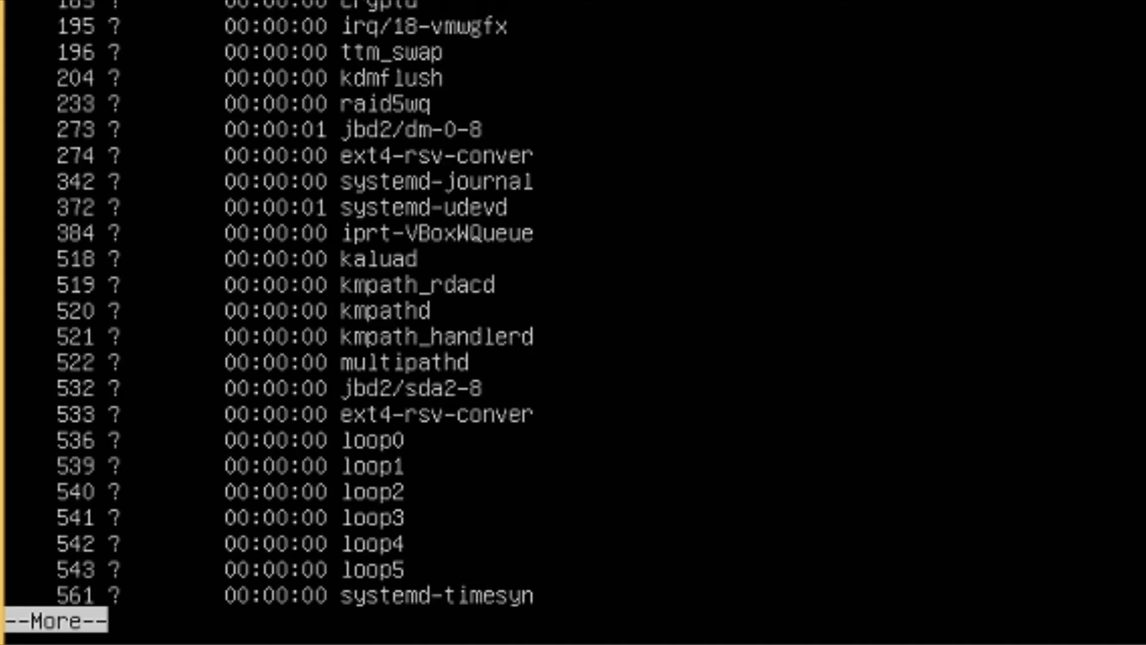
key("space")
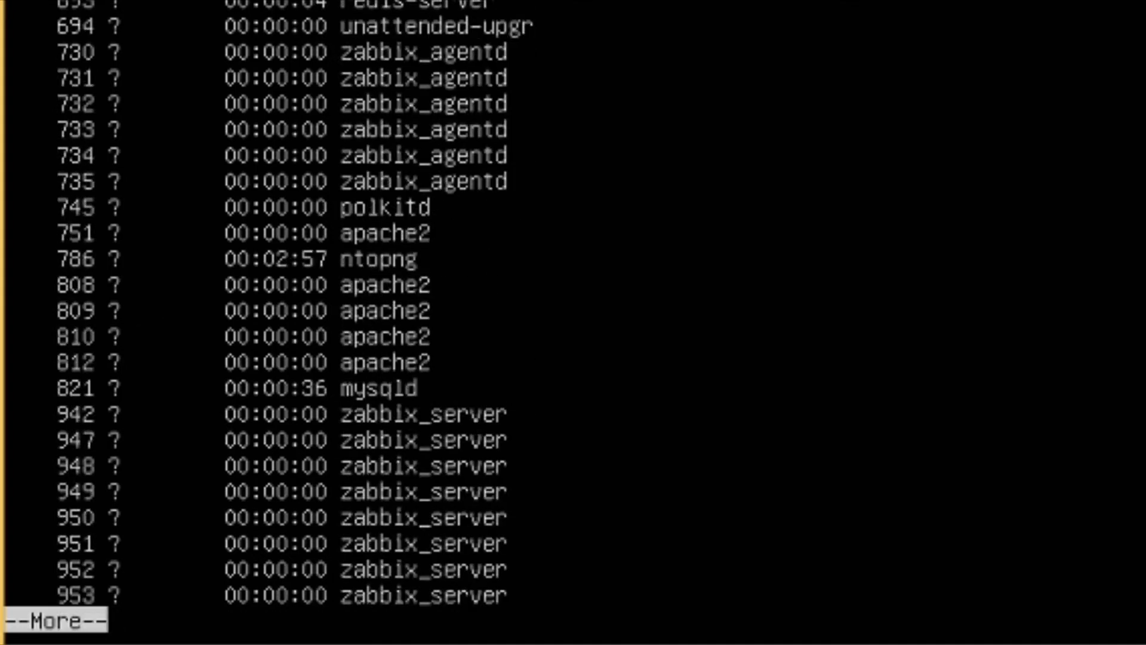
key("space")
key("space")
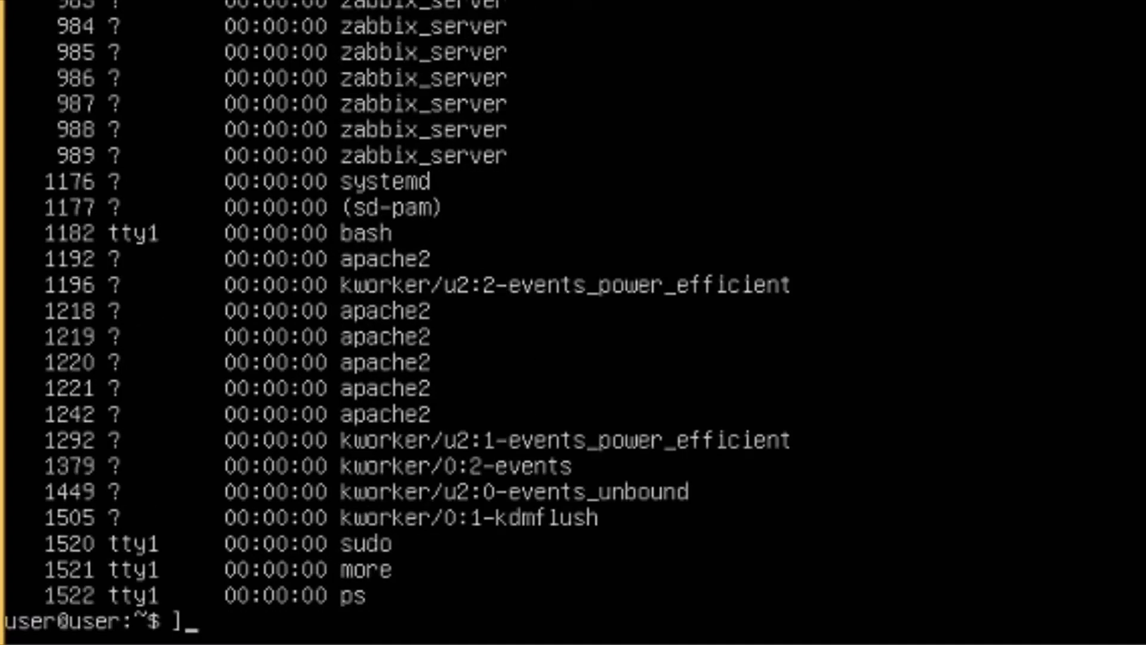
- Try to filter the process list with "sudo ps -A |gre nto" and interrupt the command
key("Up")
key("BackSpace")
key("BackSpace")
key("BackSpace")
key("BackSpace")
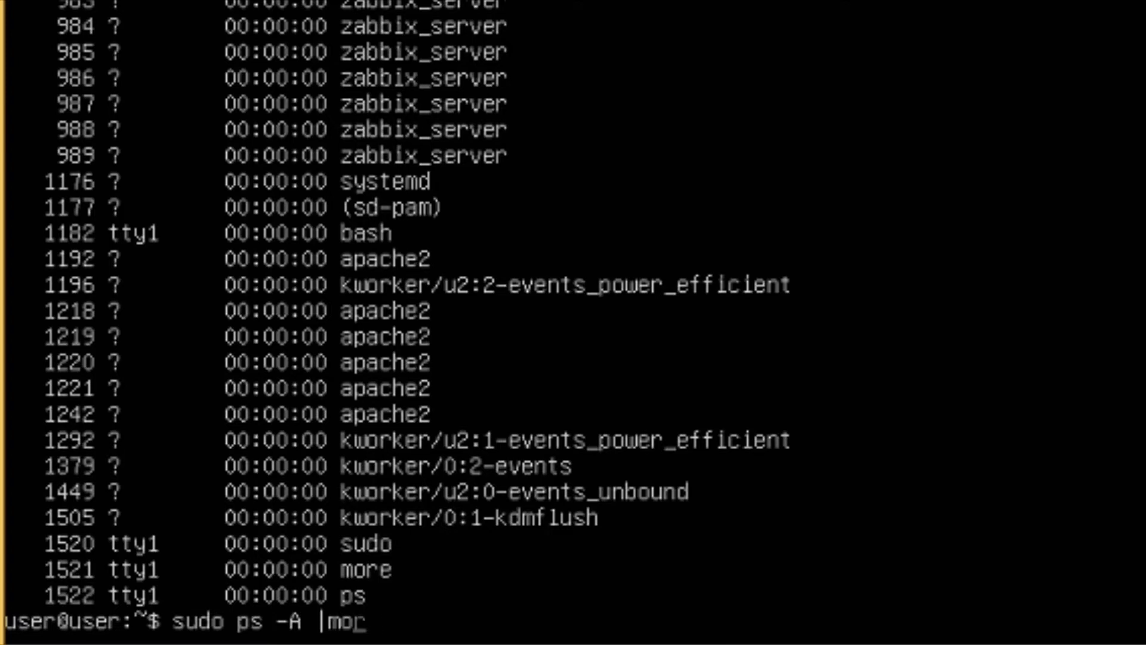
type("gre nto")
key("Return")
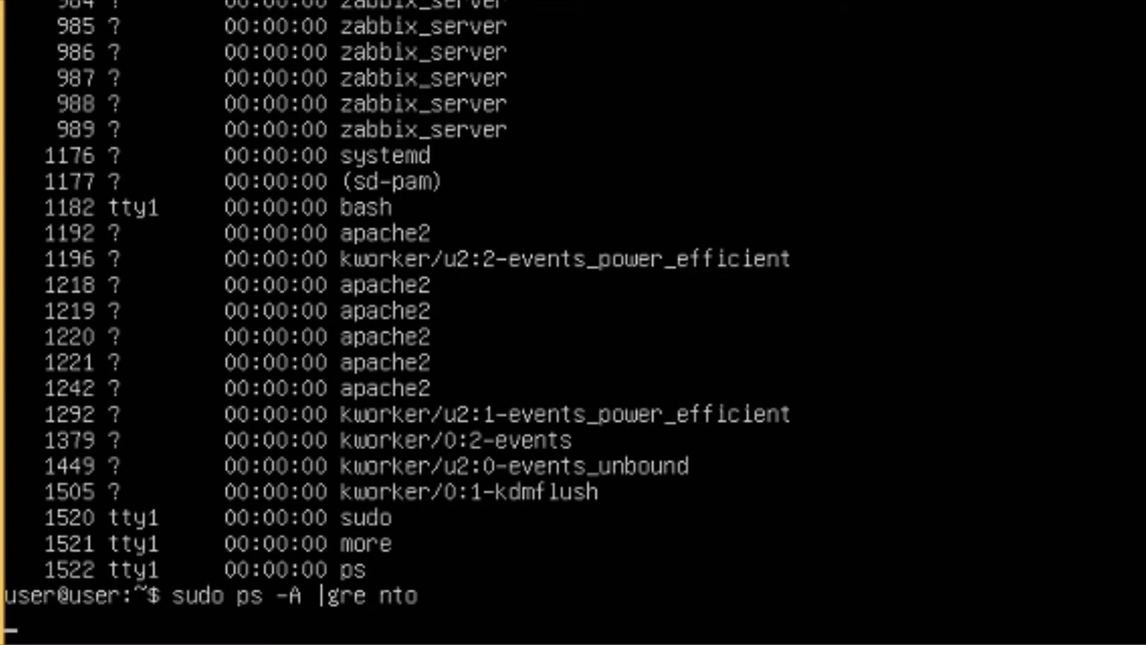
key("Return")
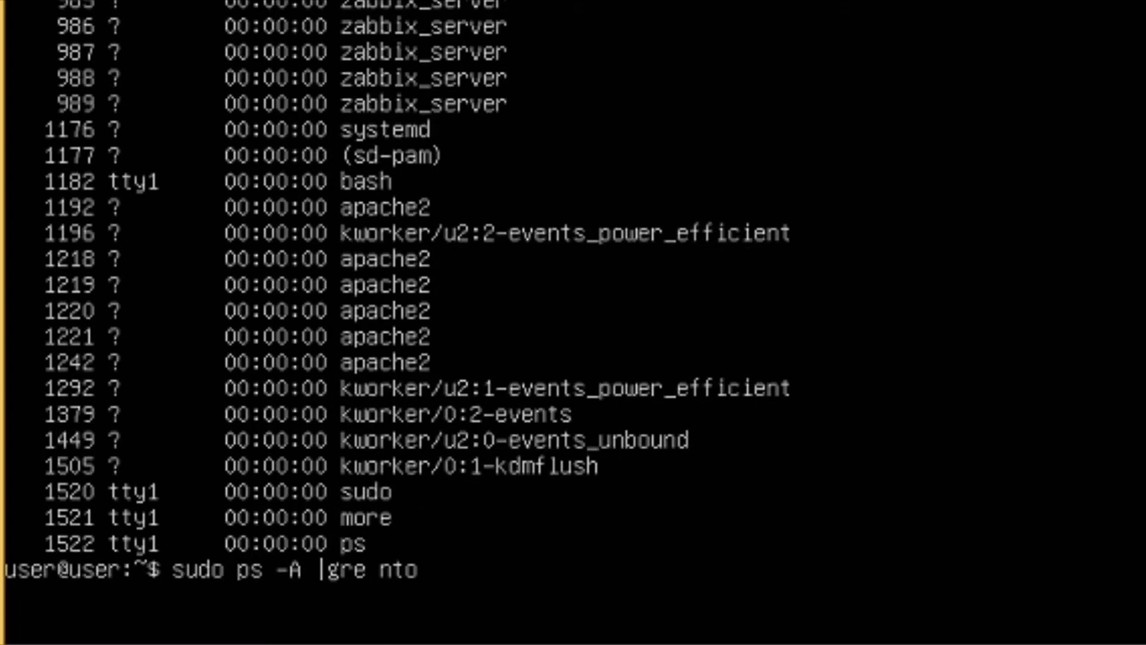
key("ctrl+c")
- Filter the process list for names containing nto with "sudo ps -A |grep nto"
key("Left")
key("Left")
key("Left")
key("Left")
type("p")
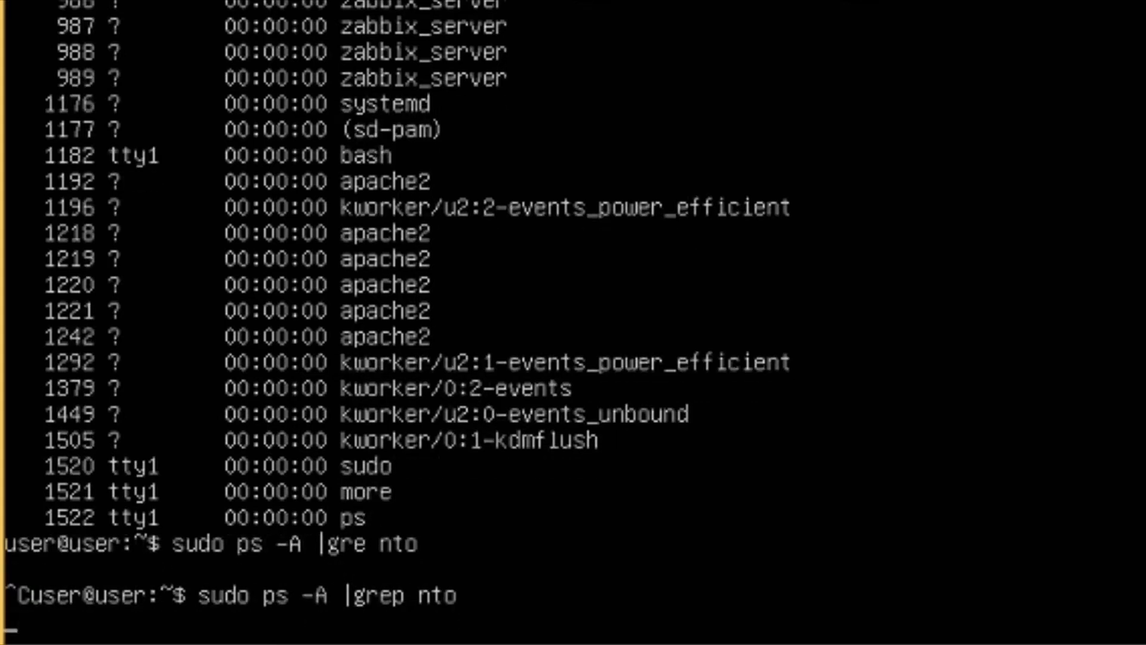
key("Return")
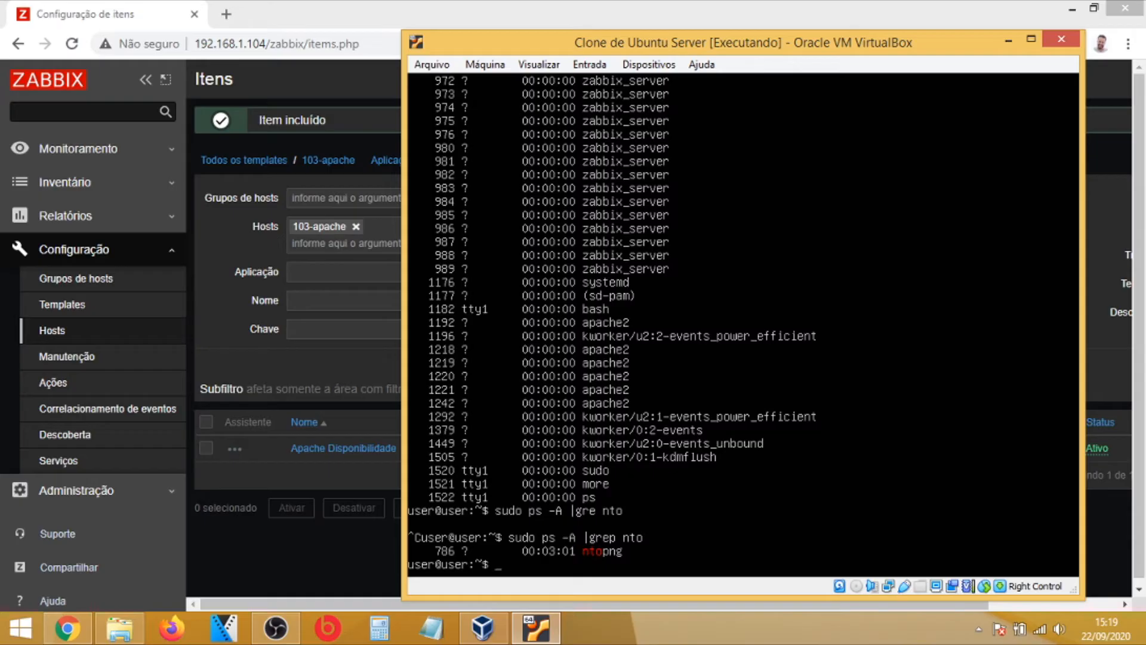
- Switch back to Zabbix in the browser, review the Apache Disponibilidade key's parameters and open the 103-apache template's configuration
left_click(272, 589)
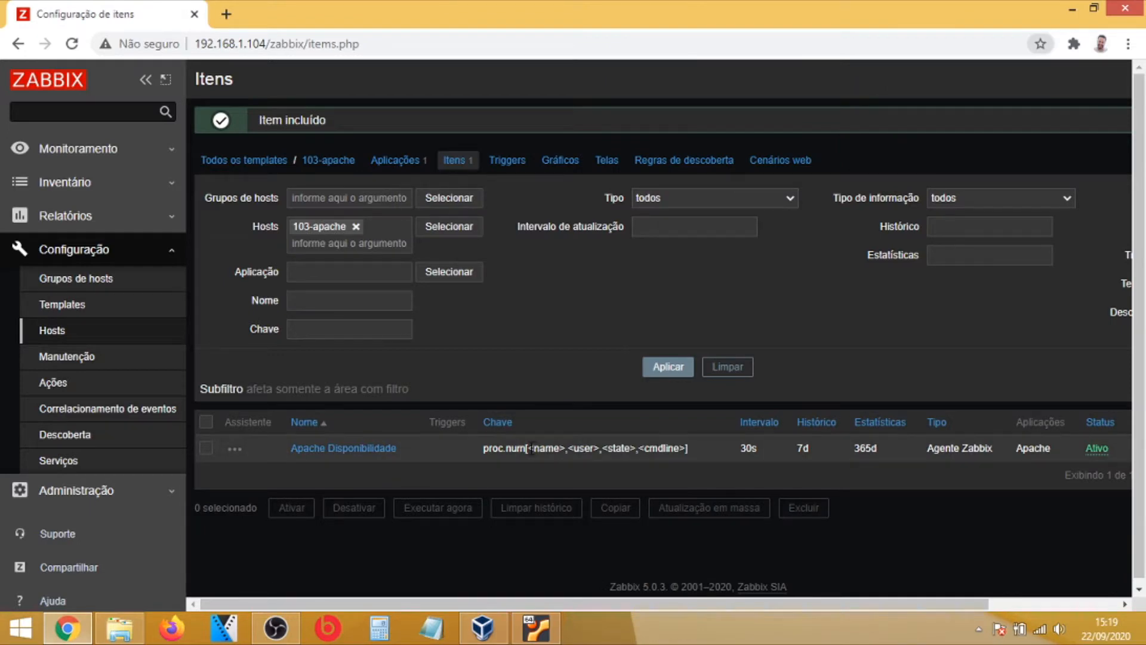
left_click_drag(527, 448, 686, 448)
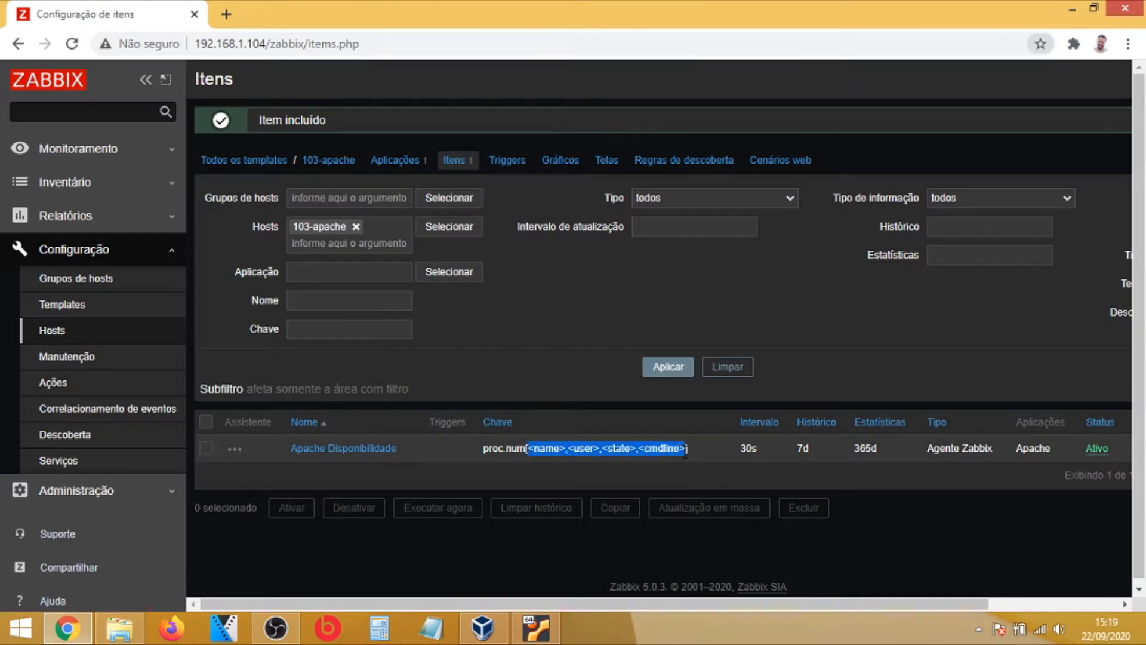
left_click(604, 449)
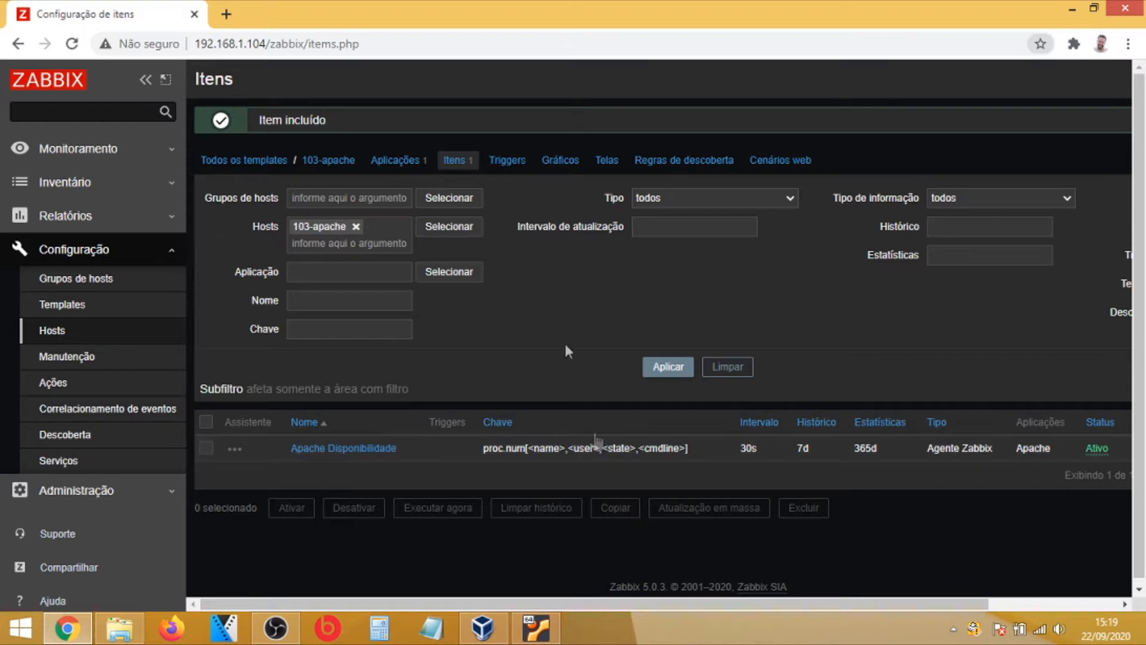
left_click(339, 165)
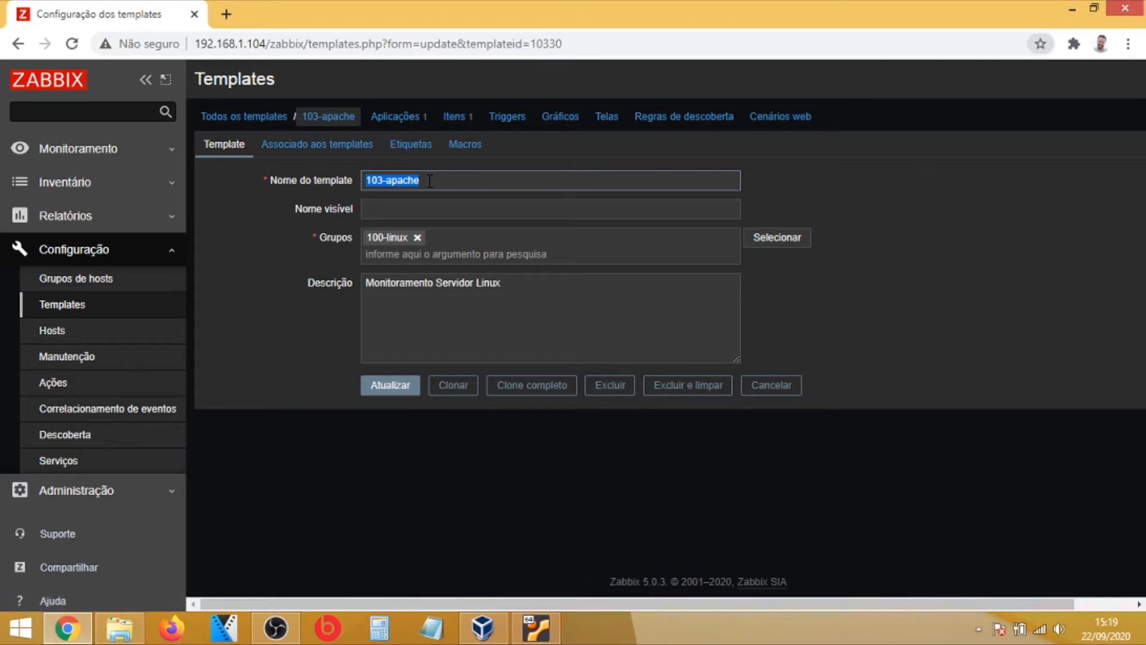
left_click(509, 282)
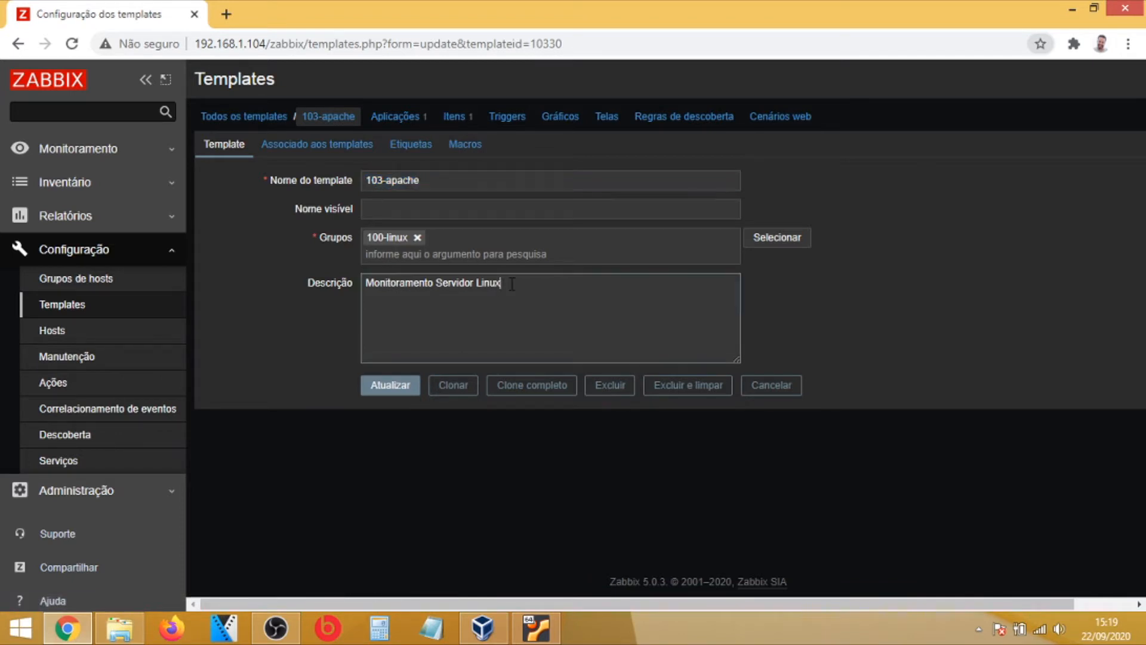
type("Ubuntu")
type("20")
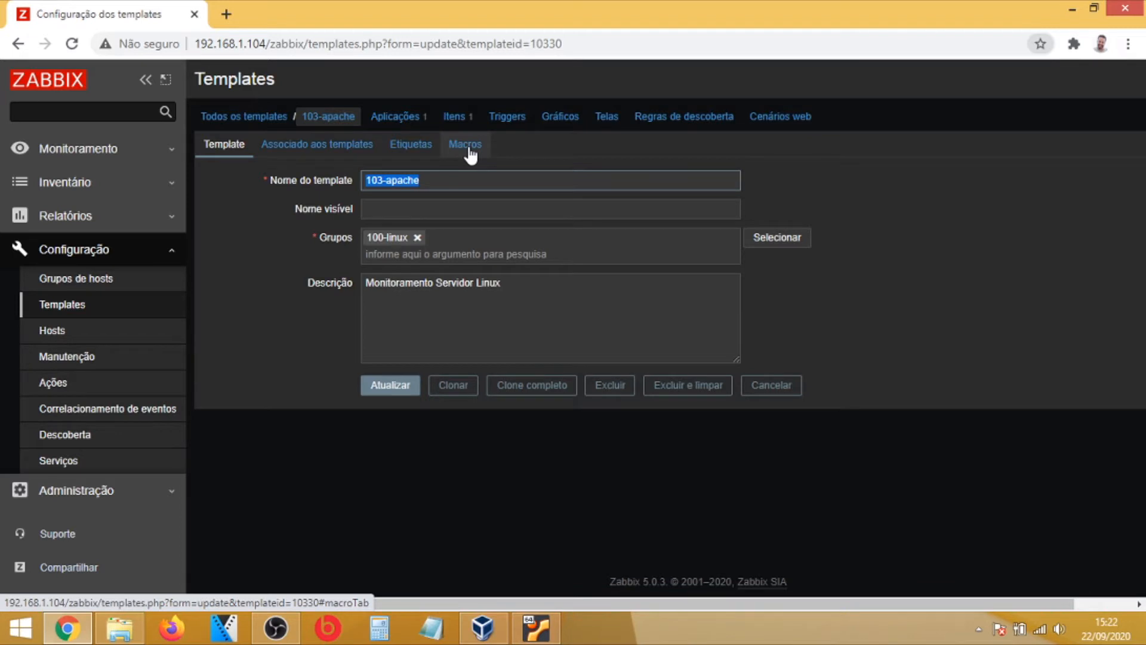
- Enter {$APACHE_PROCESSO} as the name of a new template macro on 103-apache
left_click(469, 148)
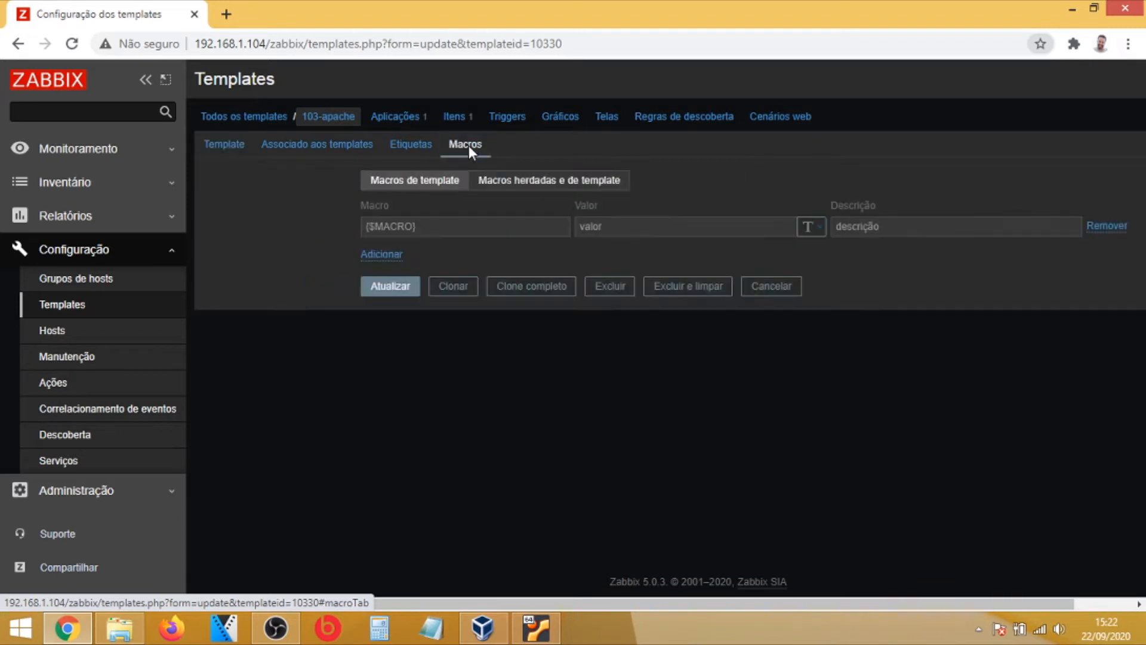
left_click(431, 226)
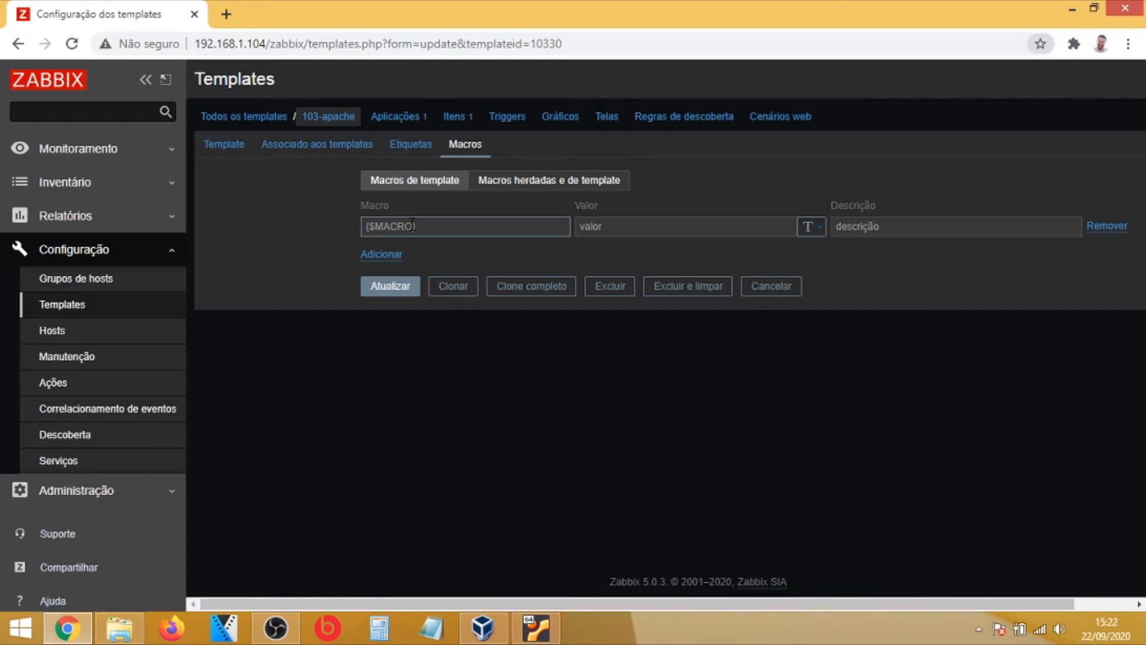
type("A")
key("BackSpace")
type("{")
type("$Apache")
key("BackSpace")
key("BackSpace")
key("BackSpace")
key("BackSpace")
key("BackSpace")
type("PACHE_PROCESSO")
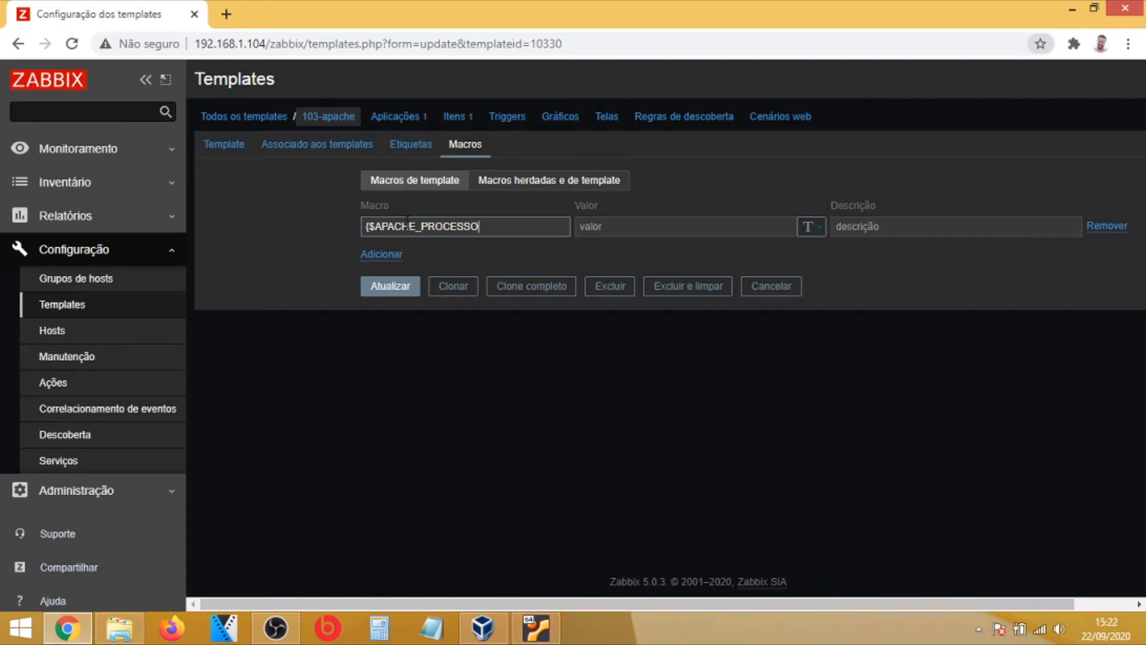
type("}")
- Set the {$APACHE_PROCESSO} macro's value to apache2 and save the template
left_click(594, 227)
type("apache2")
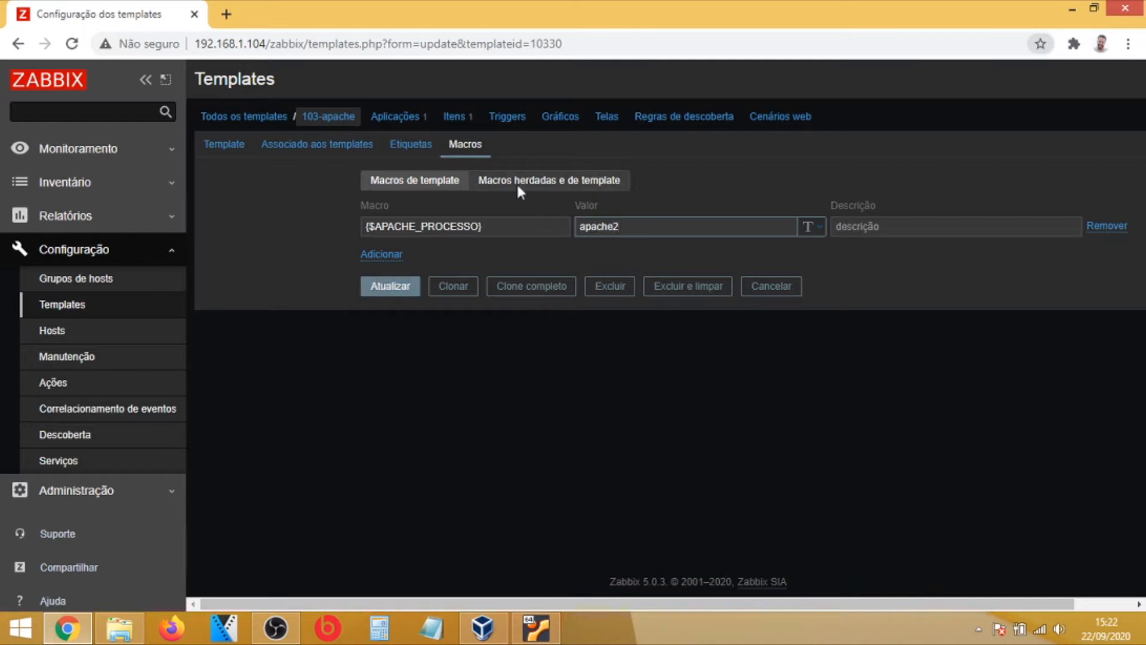
left_click(392, 287)
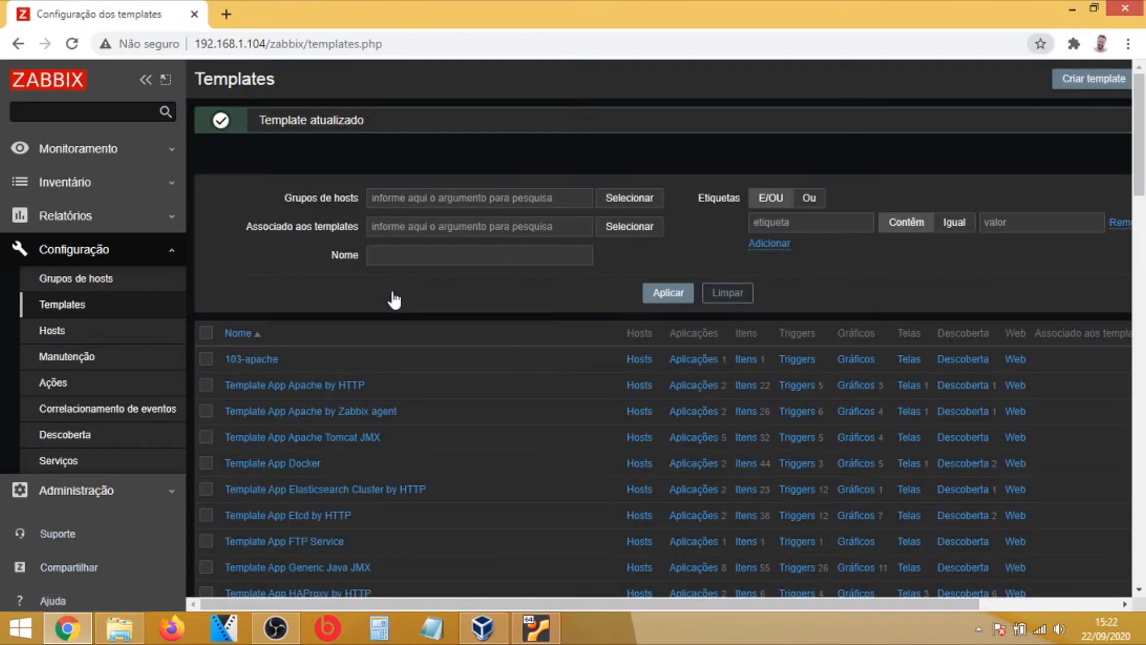
- View the 103-apache item list, then reopen the template's macros and copy the {$APACHE_PROCESSO} macro name
left_click(746, 359)
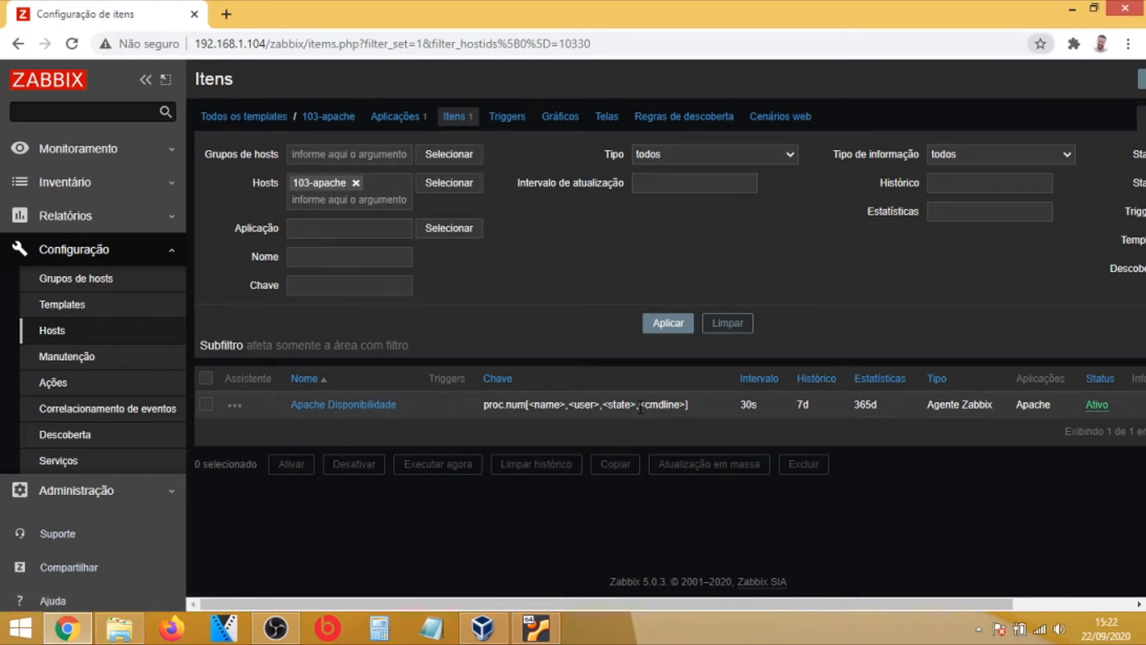
left_click(323, 119)
left_click(465, 146)
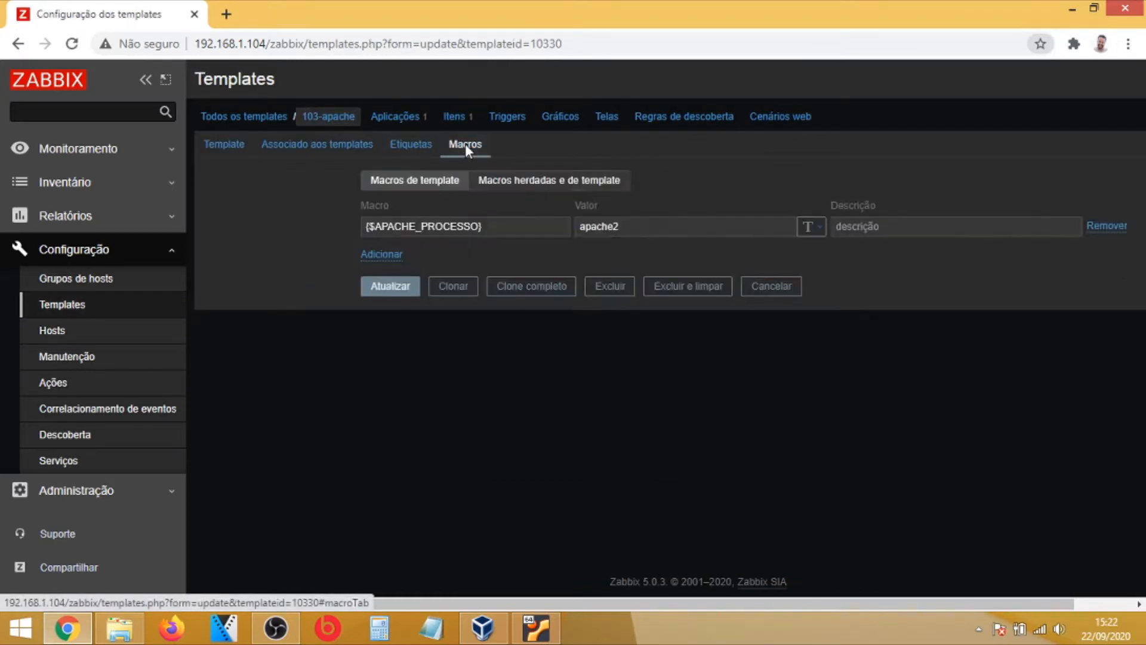
left_click_drag(483, 227, 337, 225)
key("ctrl+c")
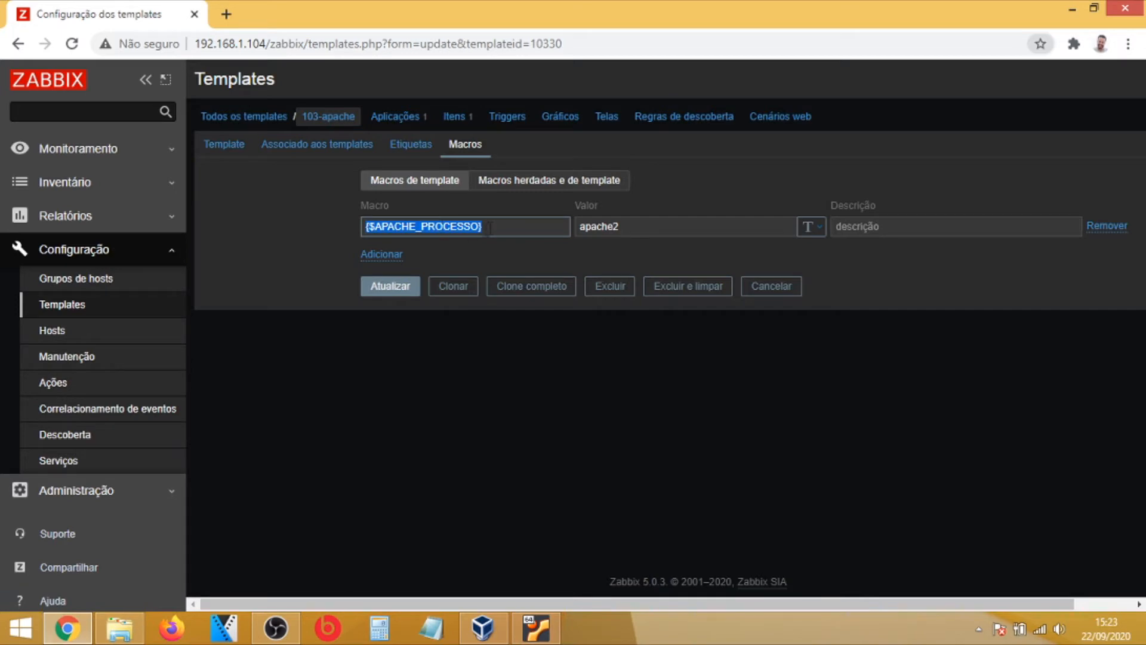
- Replace the Apache Disponibilidade item's key parameters so the key reads proc.num[{$APACHE_PROCESSO}], and save the item
left_click(459, 115)
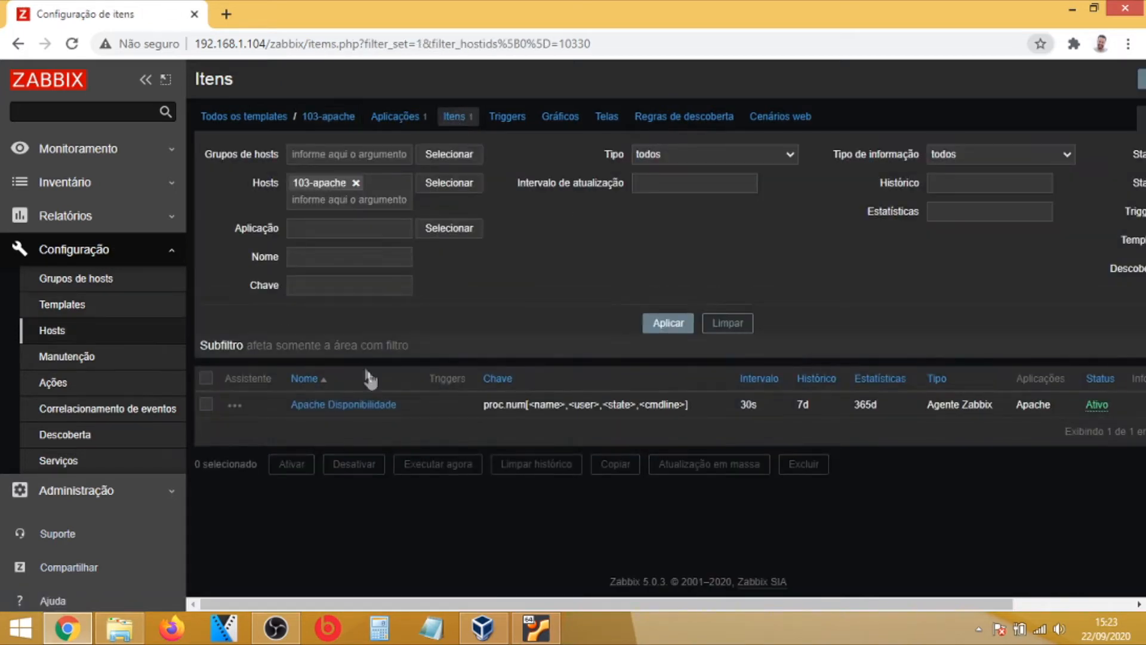
left_click(381, 403)
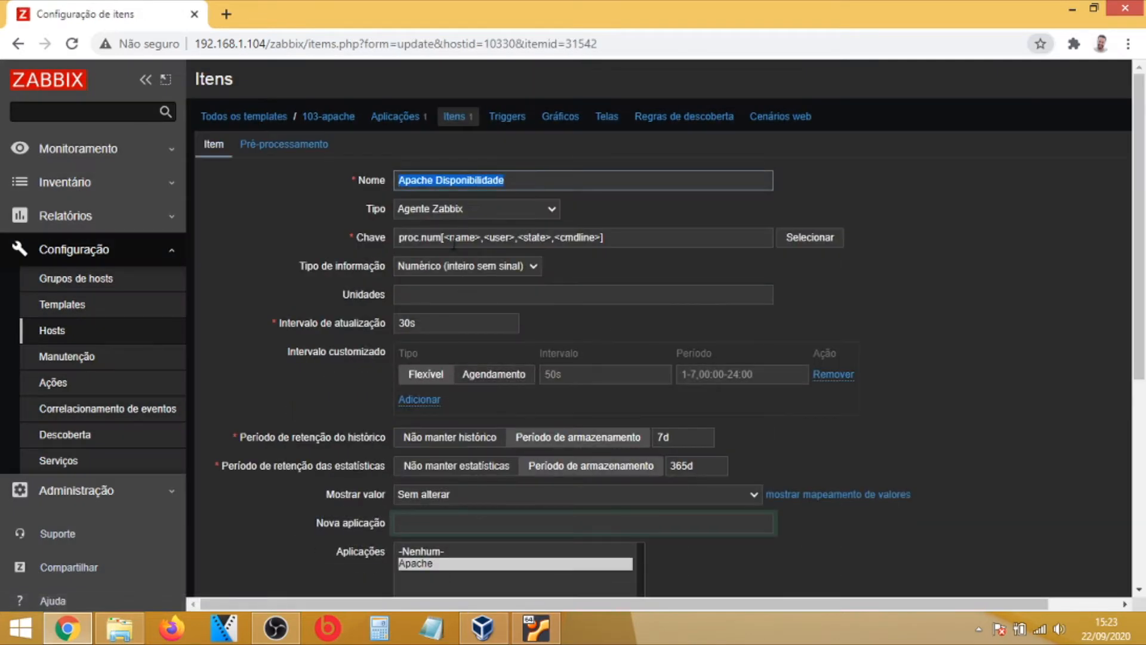
left_click_drag(447, 237, 614, 237)
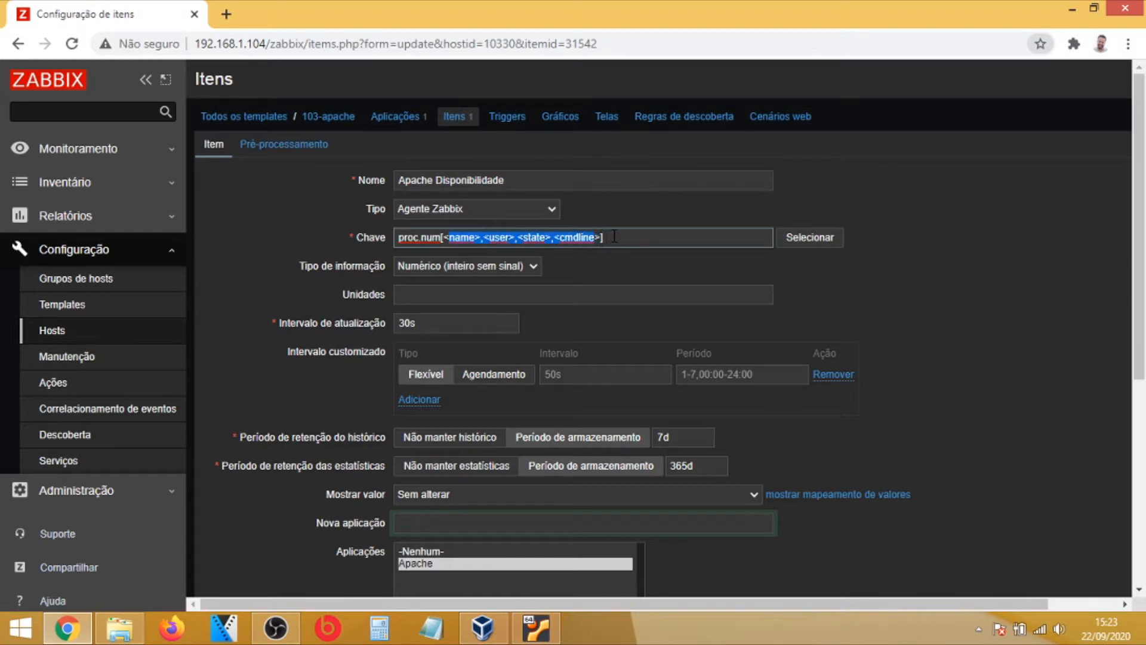
key("BackSpace")
key("BackSpace")
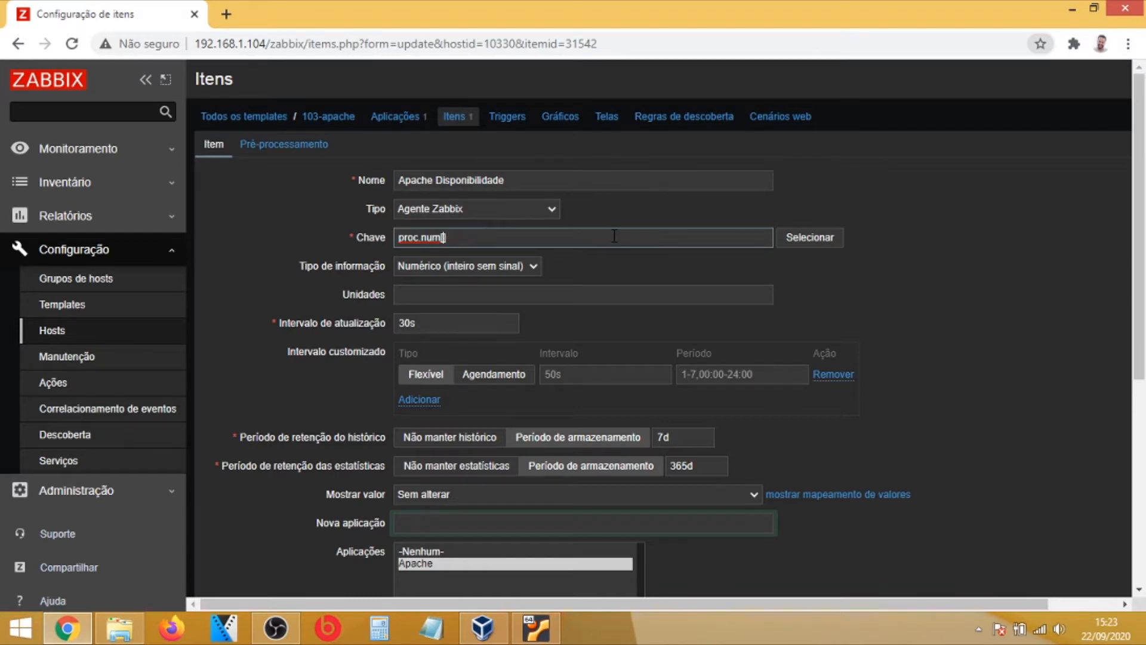
key("ctrl+v")
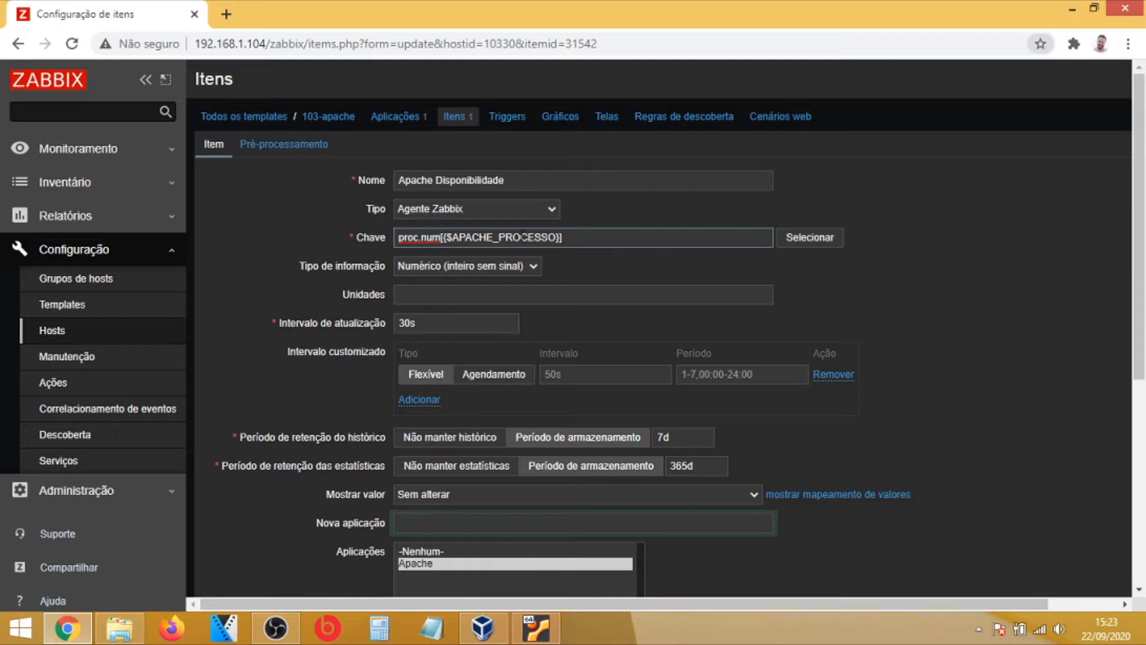
scroll(524, 324, "down", 6)
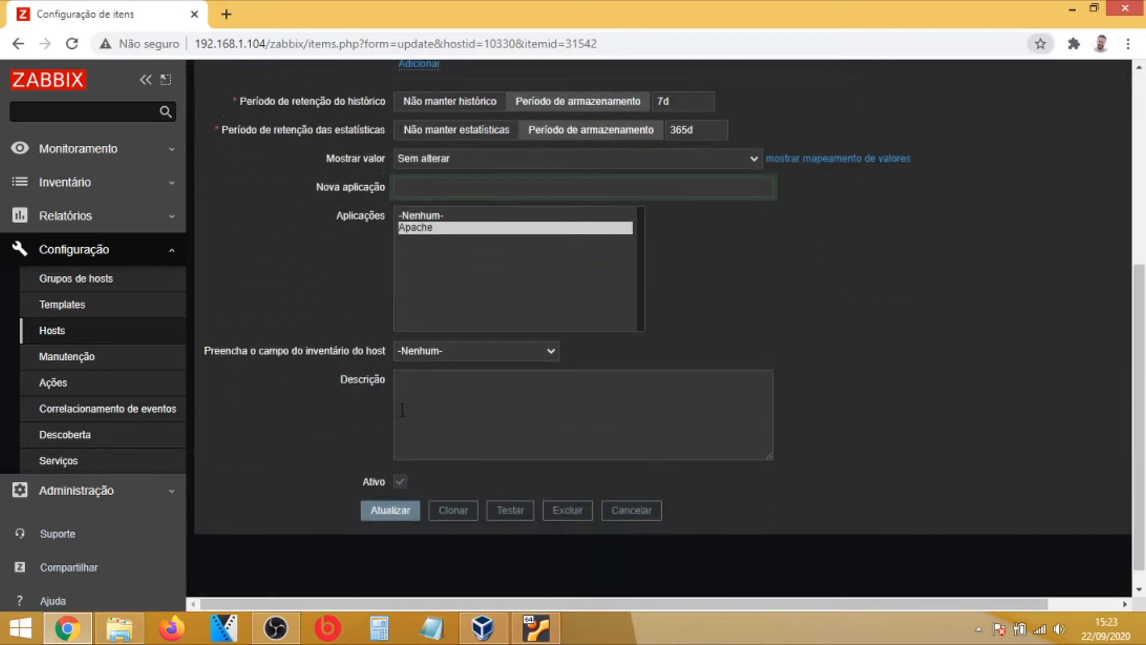
left_click(390, 493)
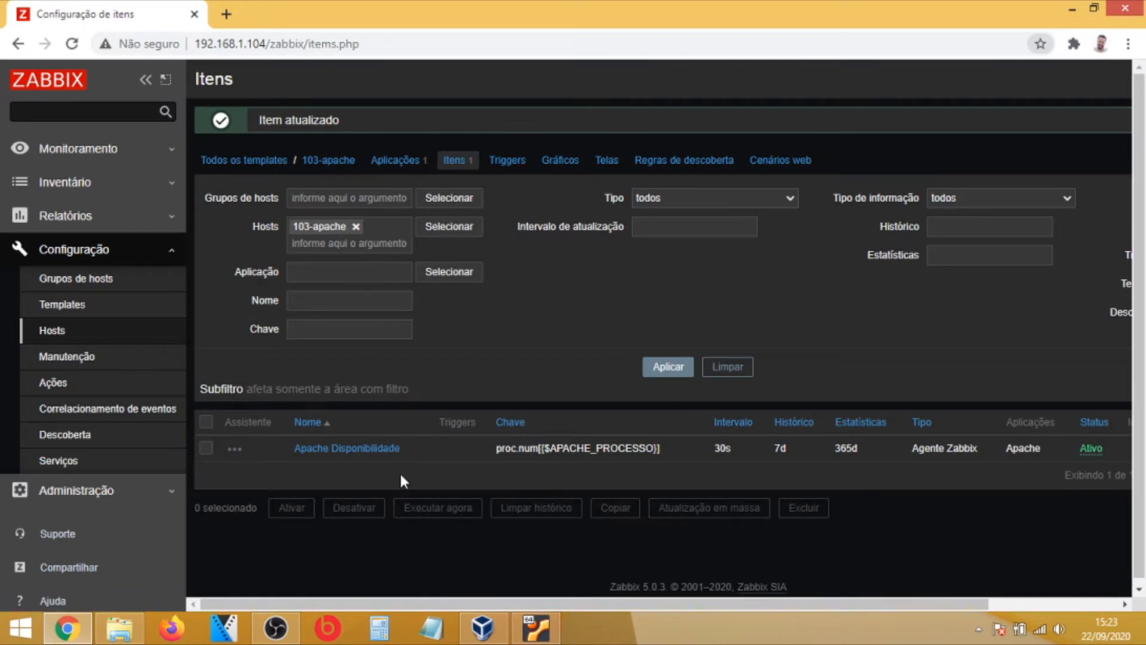
- Review the 103-apache template's macro value against the process list in the VirtualBox Ubuntu Server terminal, then return to Zabbix in the browser
left_click(327, 162)
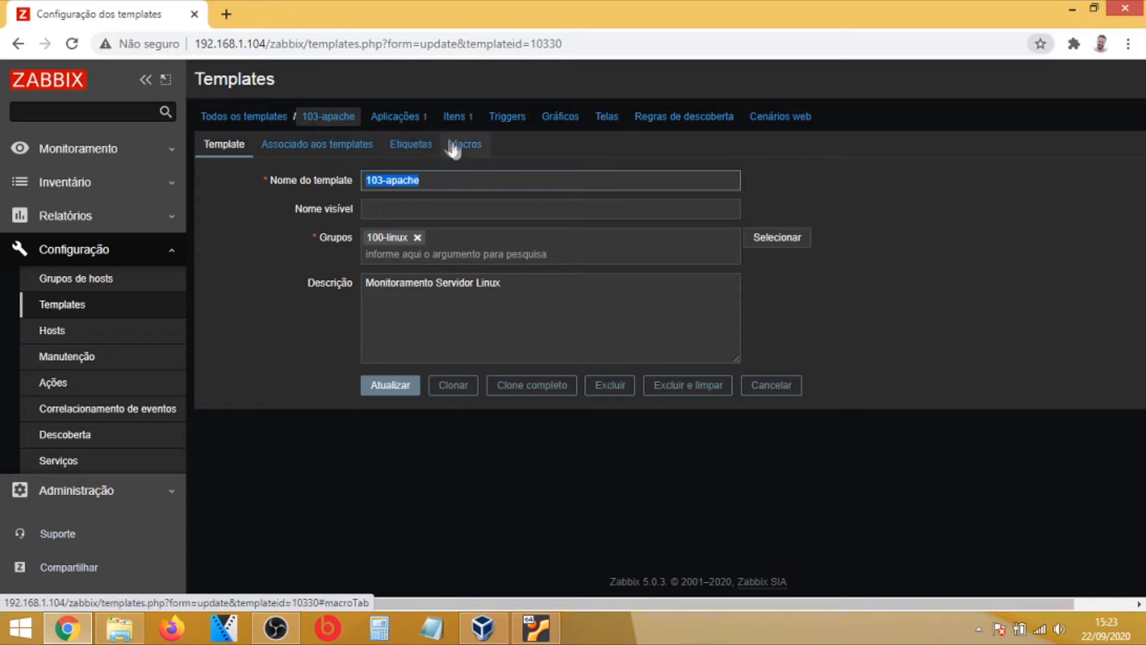
left_click(468, 149)
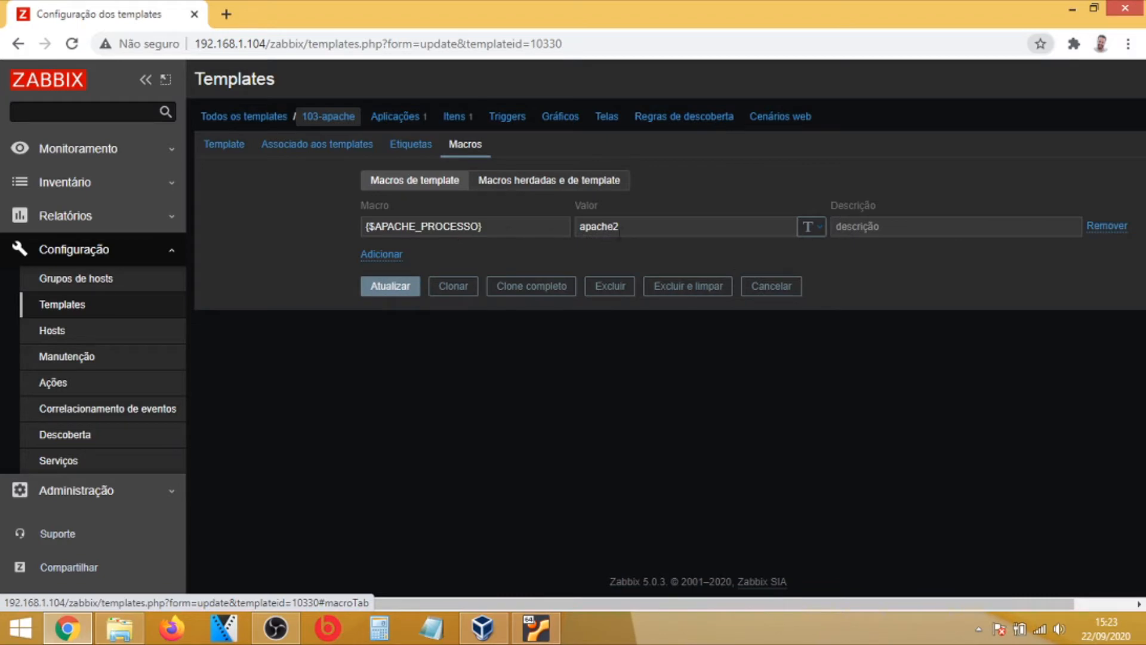
left_click_drag(622, 229, 574, 238)
left_click(539, 628)
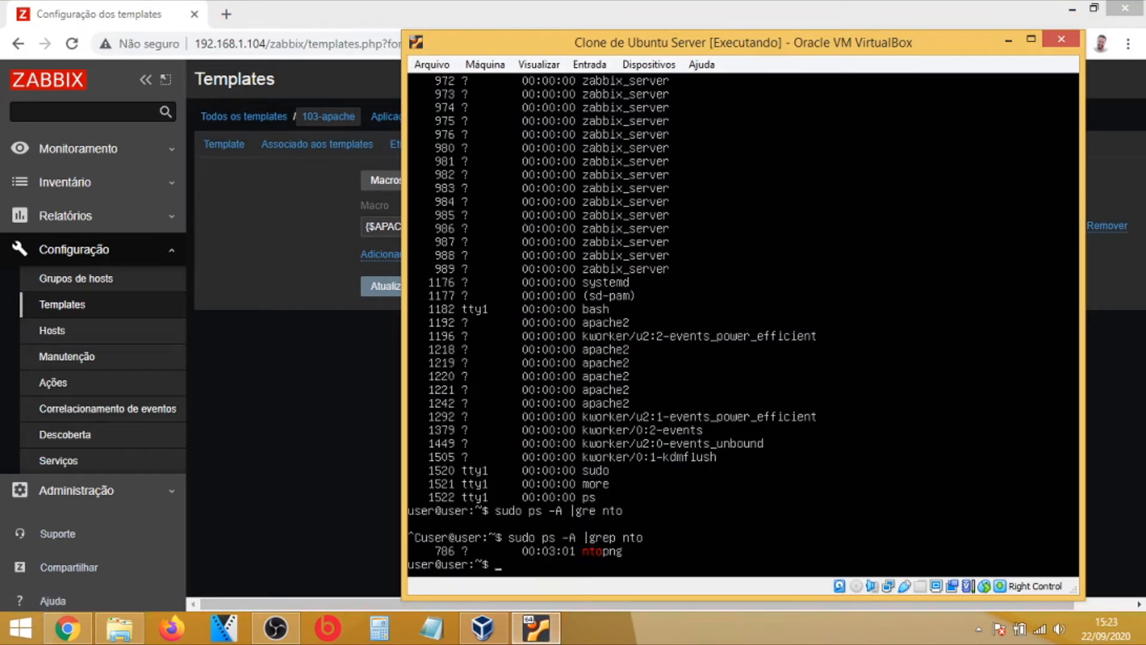
left_click(263, 377)
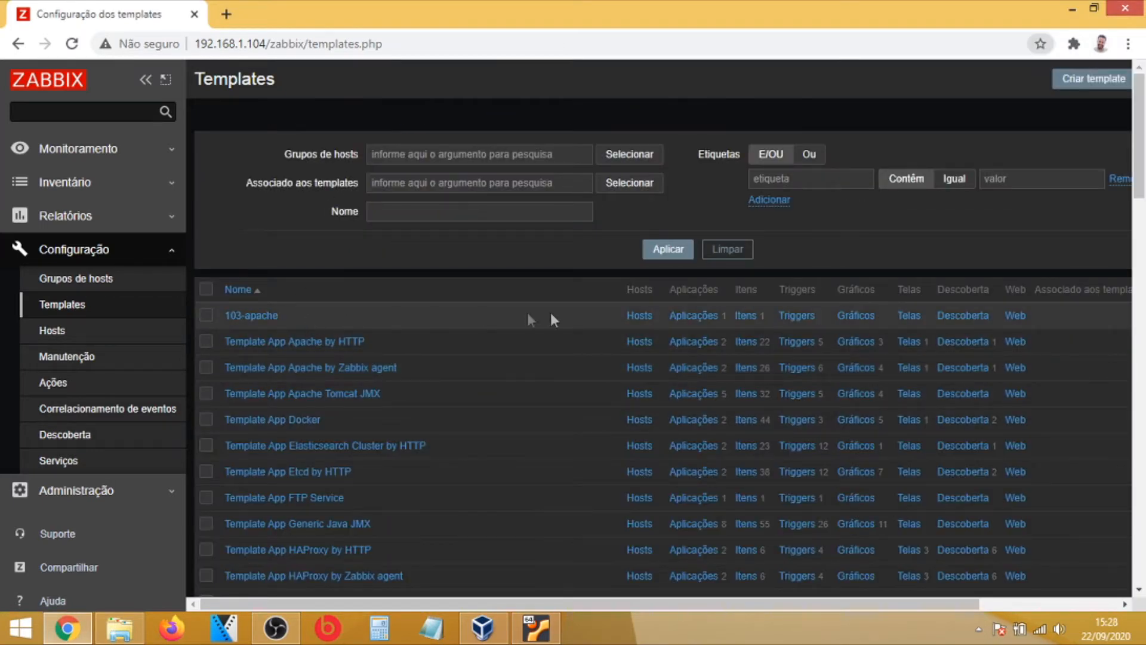
- Start a new trigger on the 103-apache template, named "O apache não está na memória", with severity Desastre
left_click(797, 316)
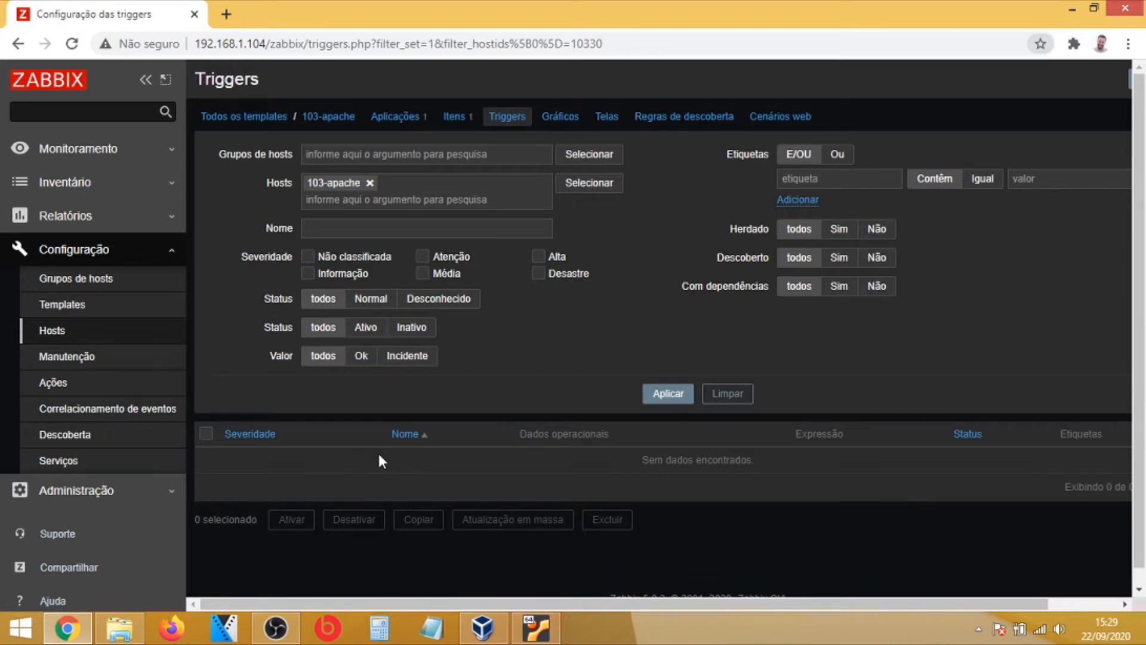
left_click_drag(537, 604, 605, 604)
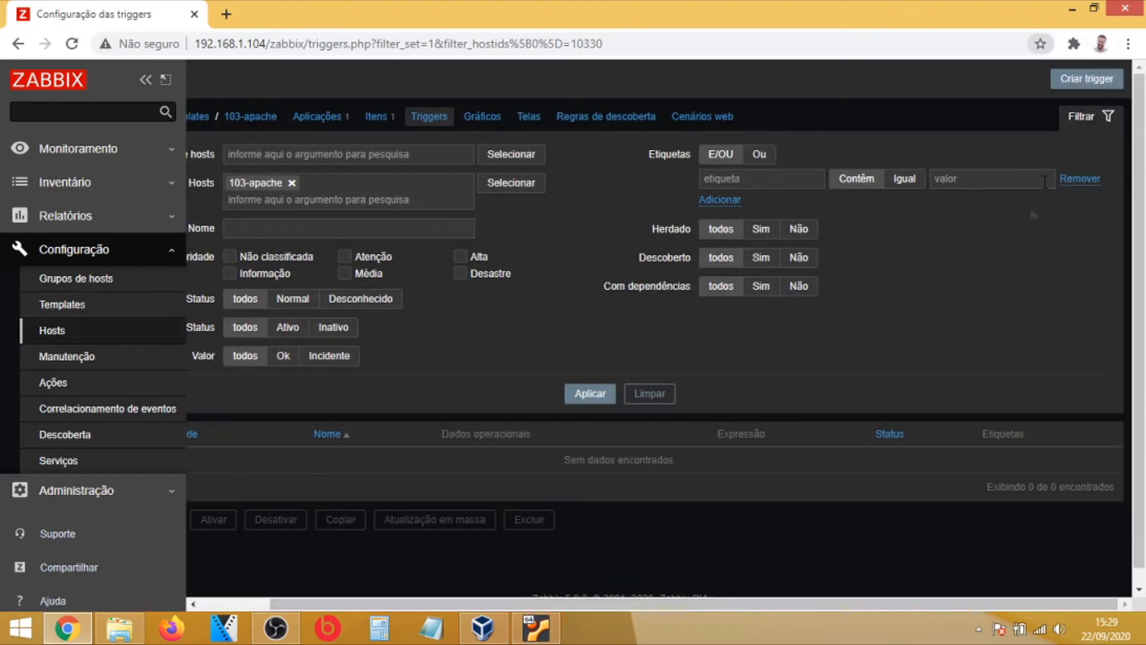
left_click(1087, 80)
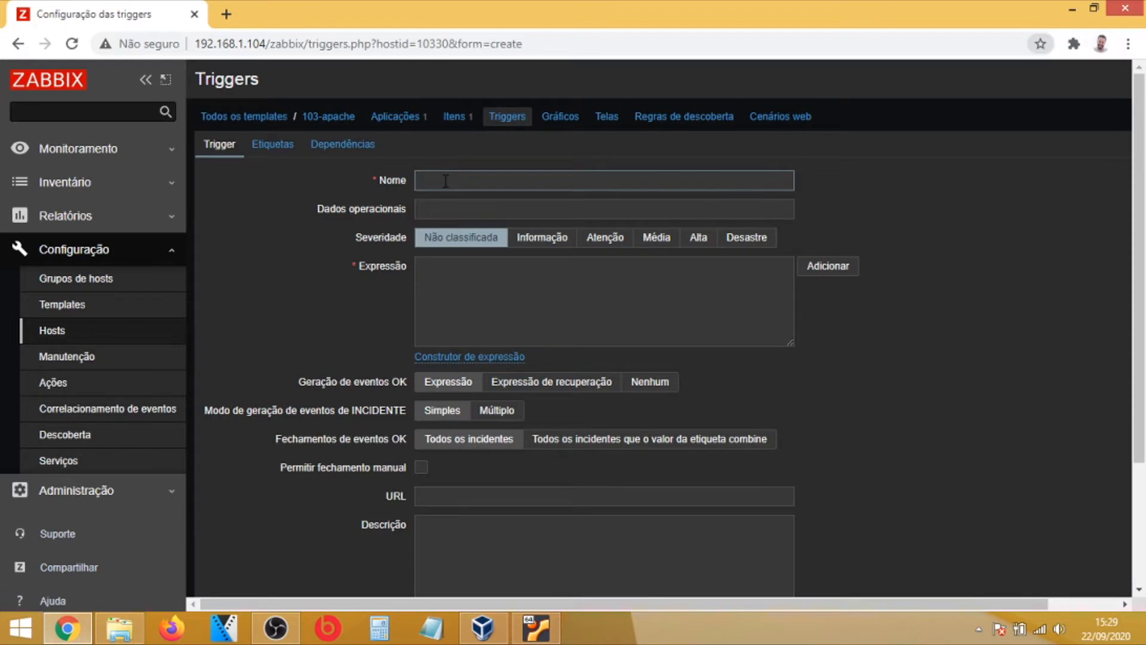
type("O apache não está na memoria")
key("BackSpace")
key("BackSpace")
key("BackSpace")
key("BackSpace")
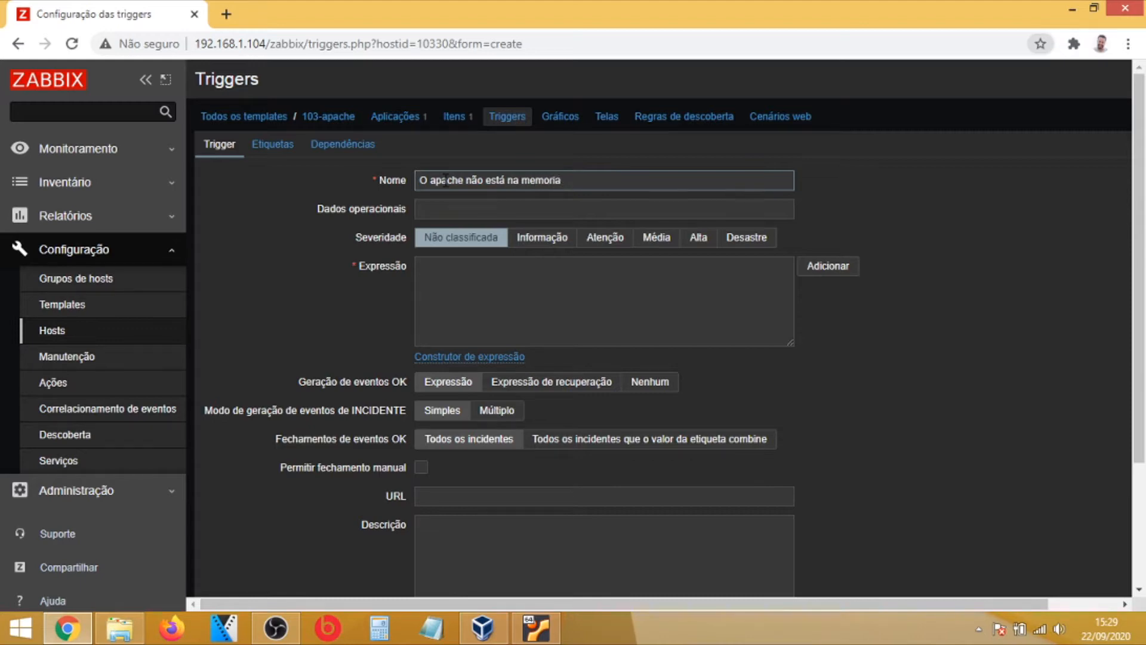
type("ória")
left_click(741, 236)
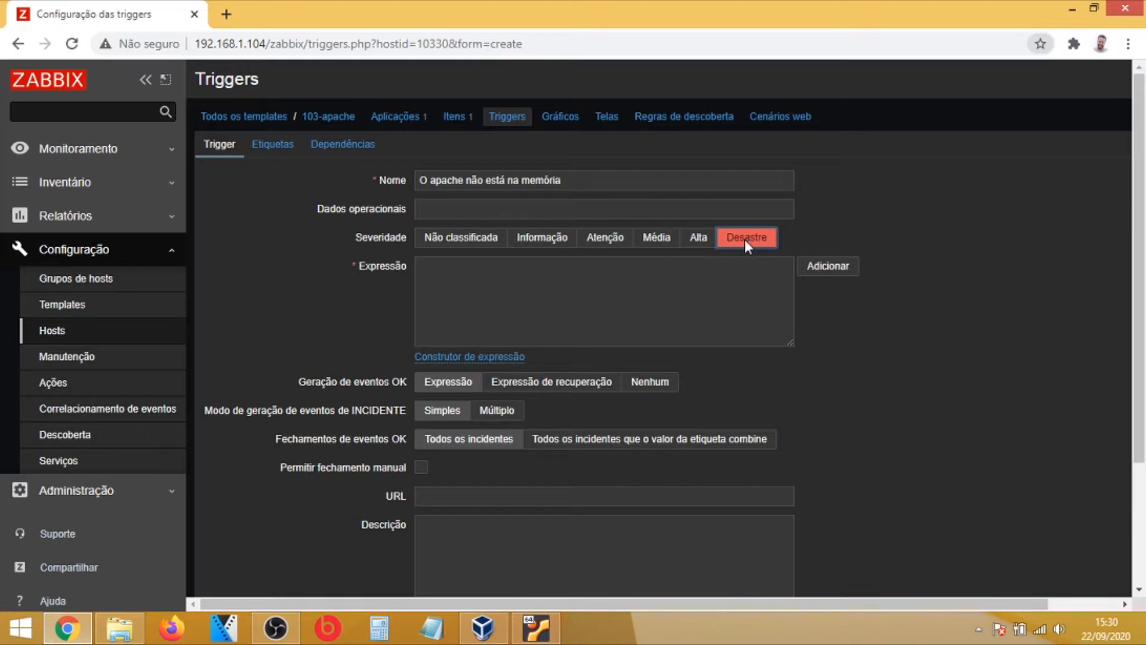
- Insert a trigger expression condition on the Apache Disponibilidade item using the last() function with result = 0
left_click(392, 272)
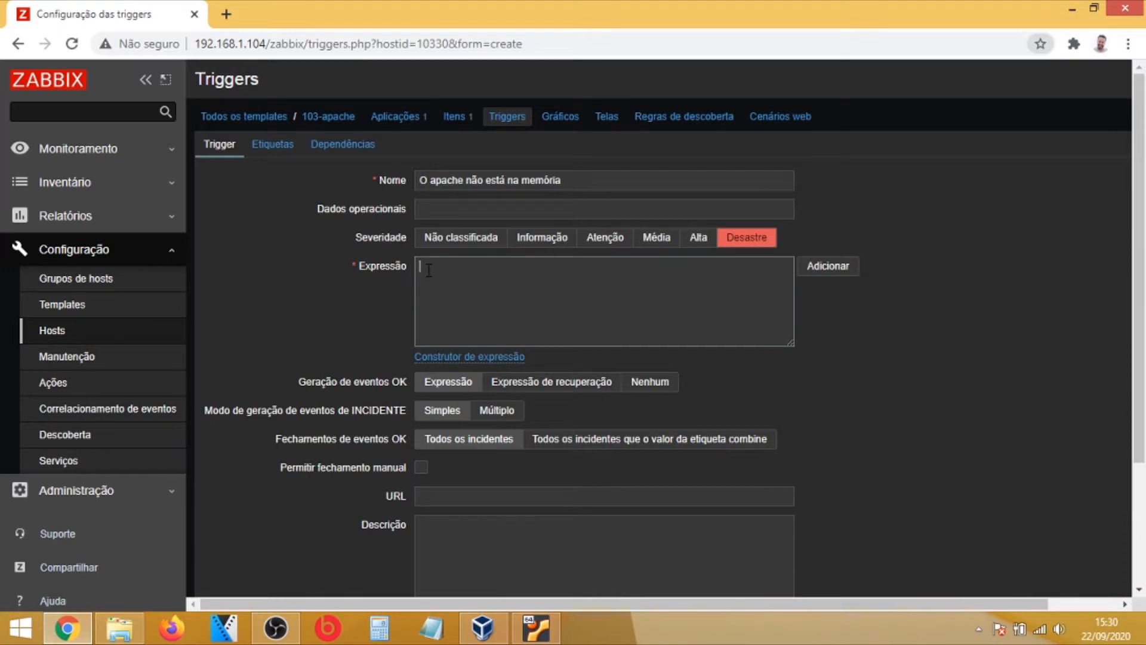
left_click(820, 279)
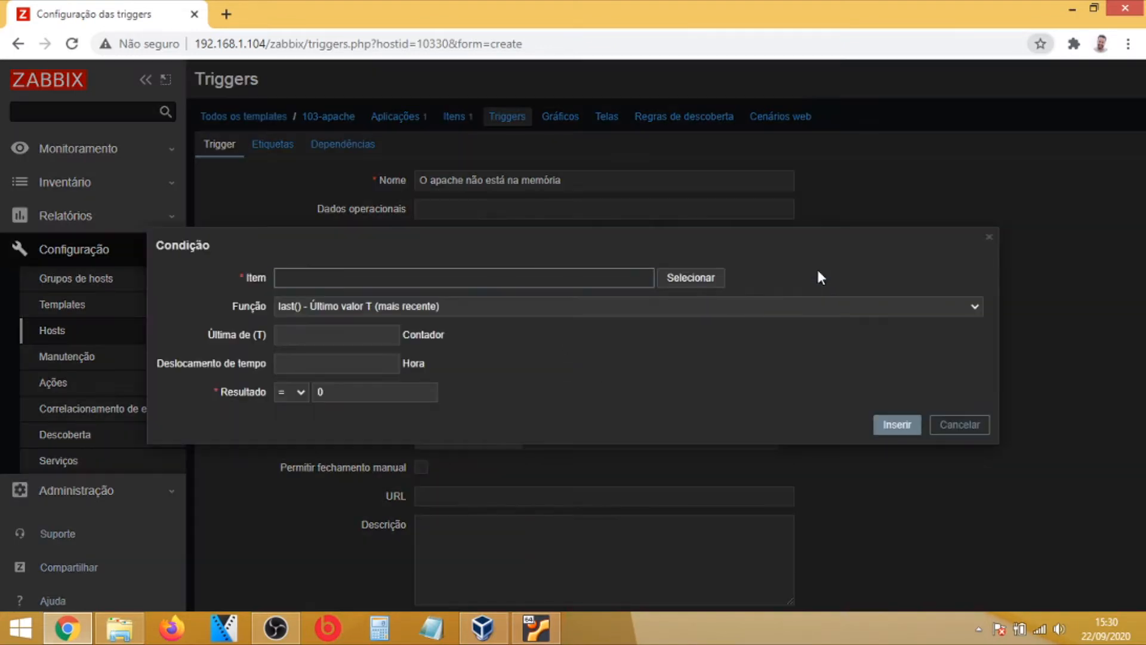
left_click(663, 281)
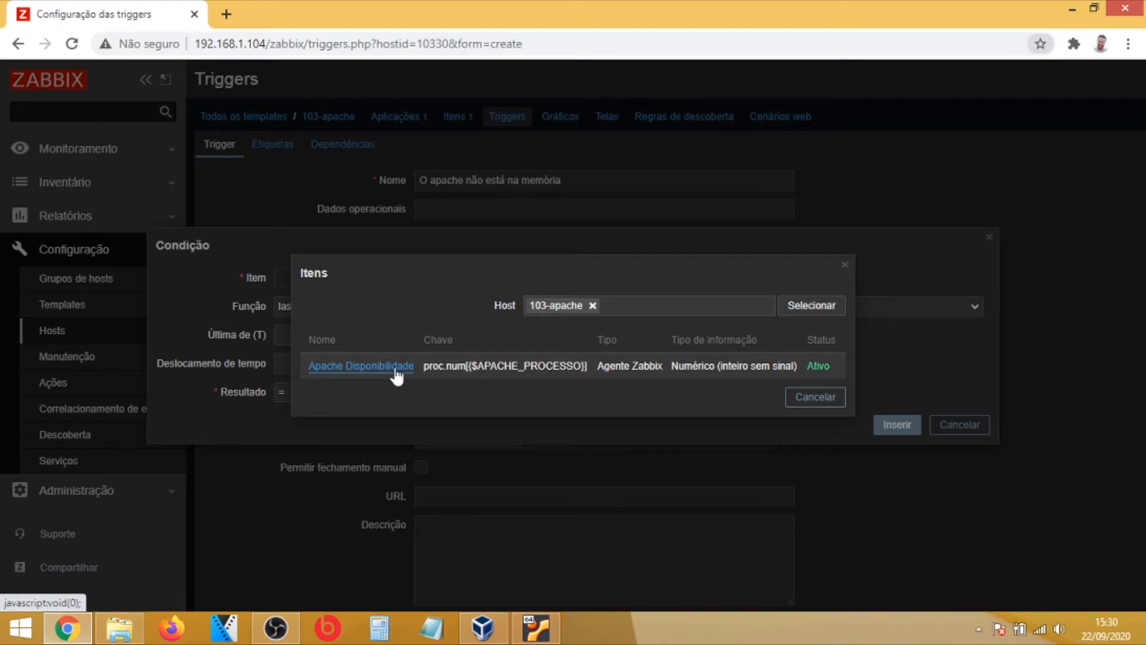
left_click(360, 366)
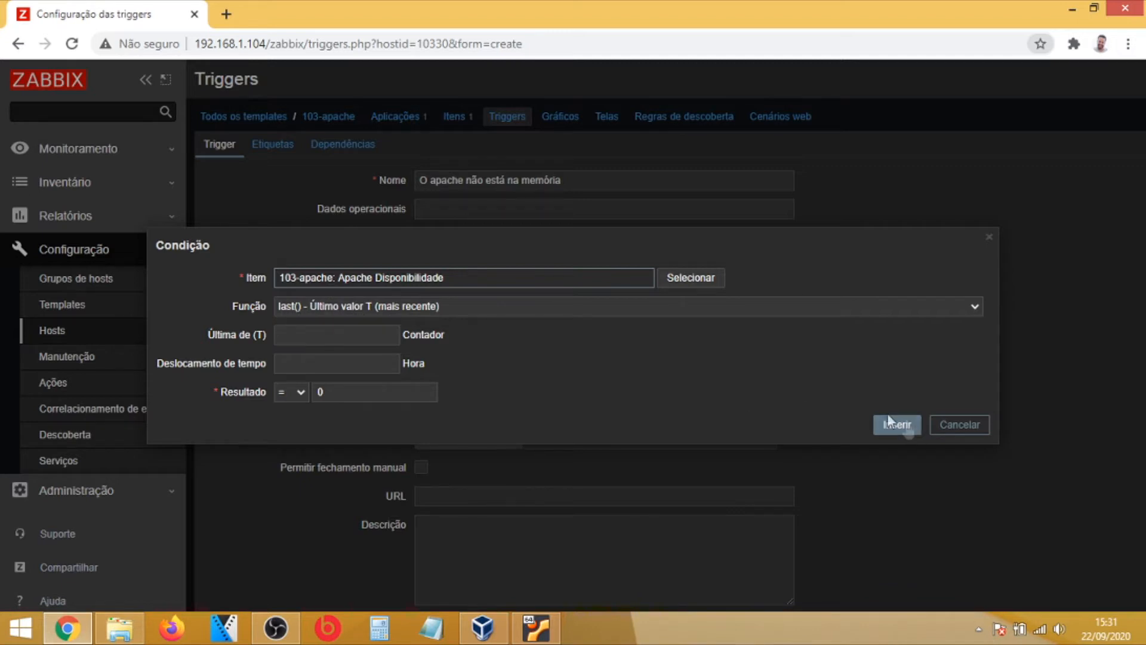
left_click(975, 310)
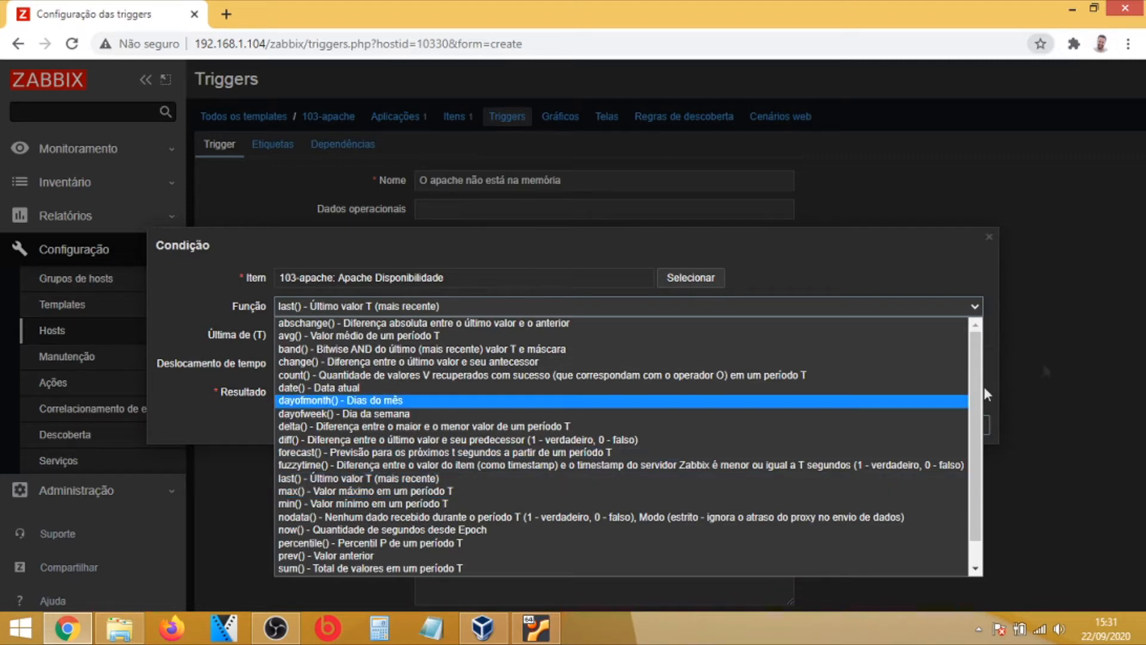
left_click(974, 305)
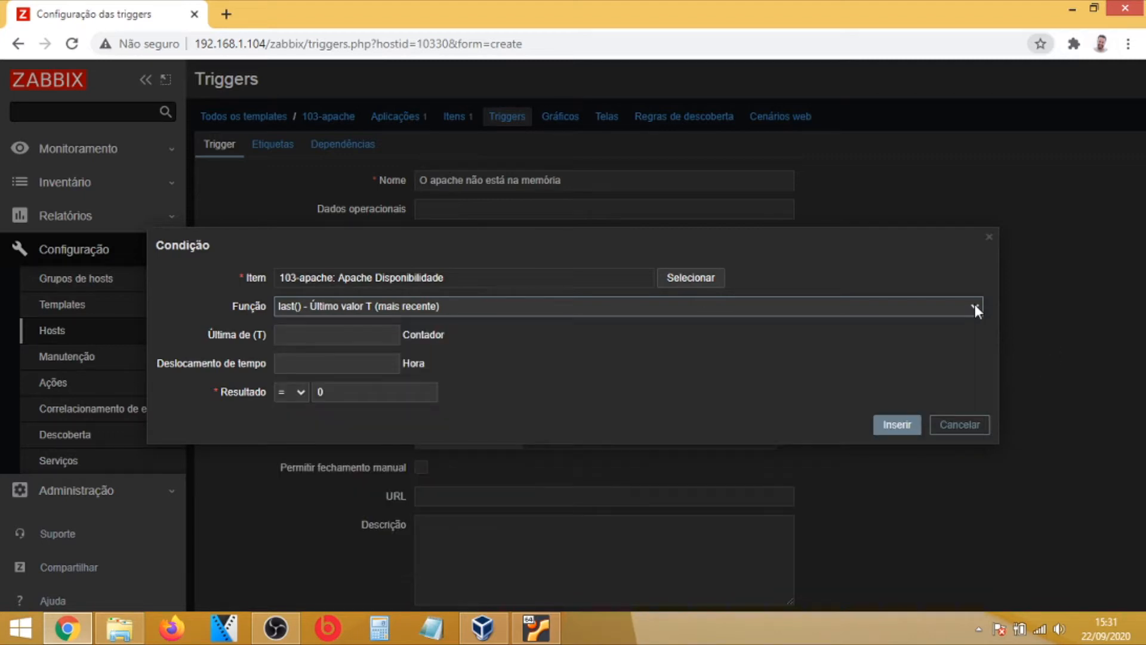
left_click(897, 425)
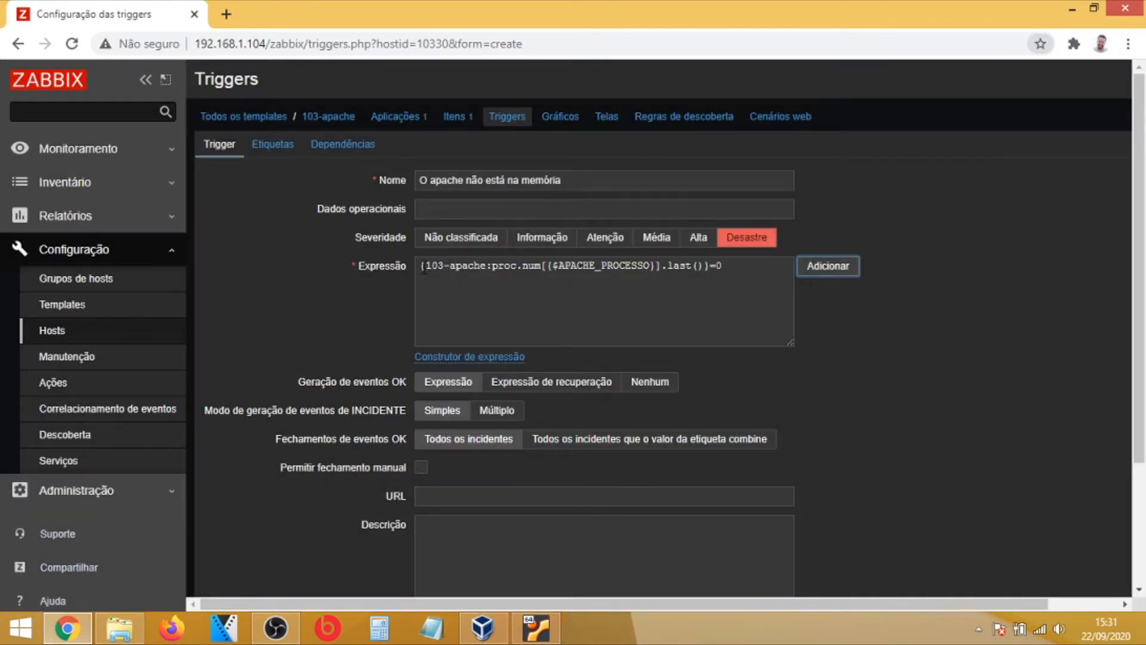
- Review the trigger expression, add the trigger to 103-apache and check the saved trigger's dependencies
mouse_move(418, 267)
left_mouse_down()
mouse_move(650, 266)
mouse_move(422, 267)
left_mouse_up()
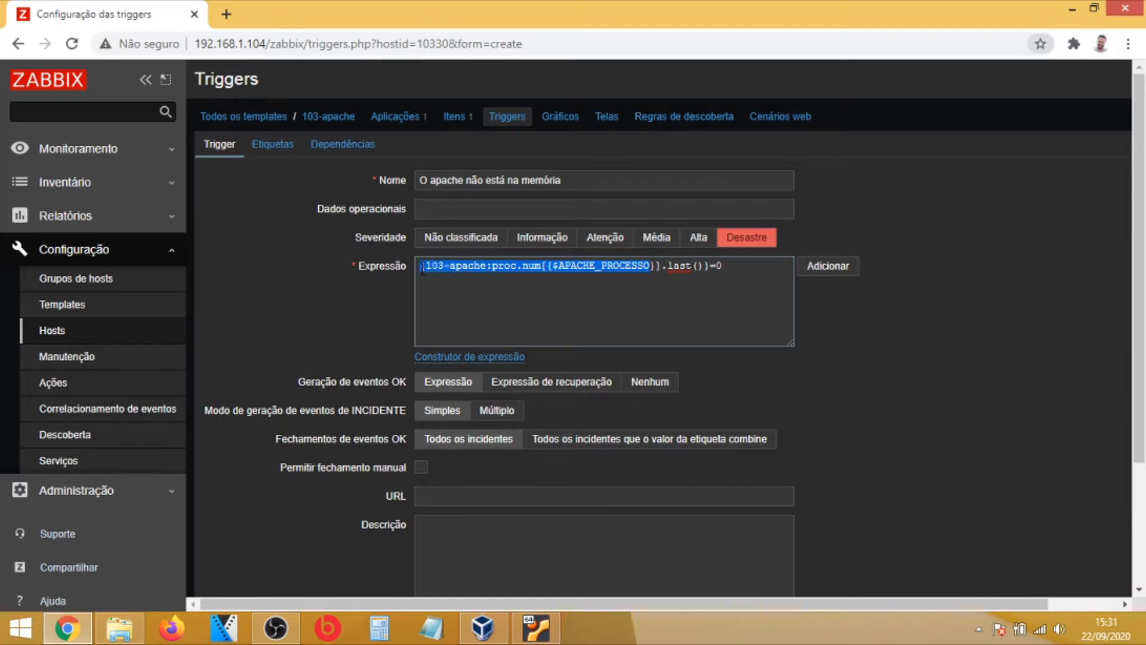
double_click(718, 265)
left_click(779, 312)
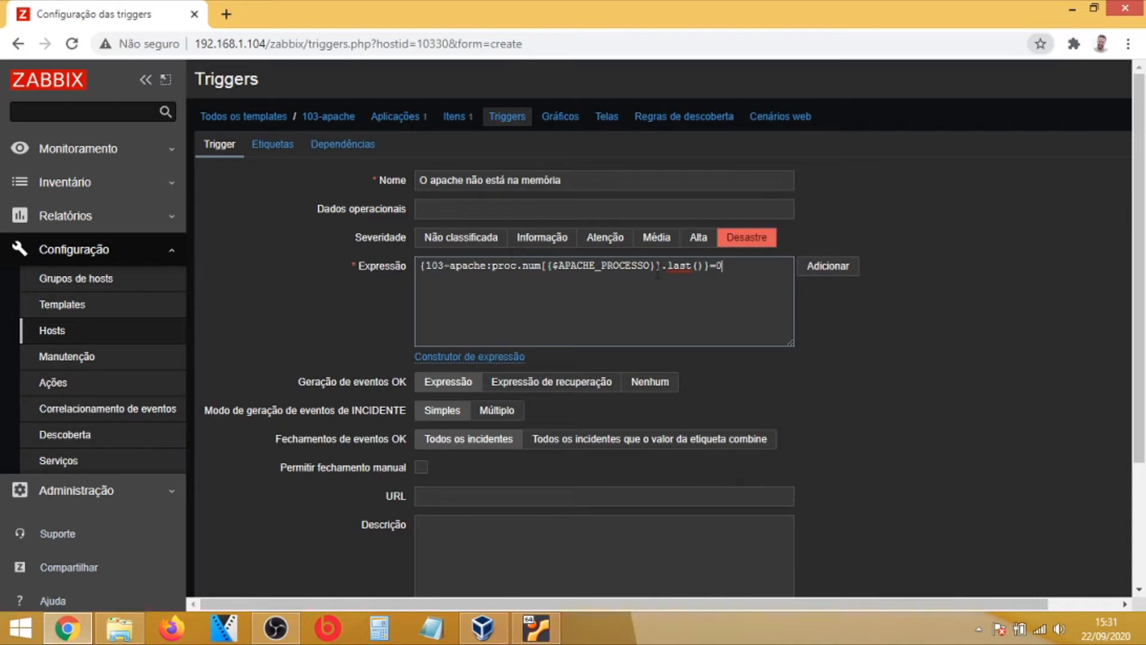
left_click(651, 265)
scroll(660, 297, "down", 3)
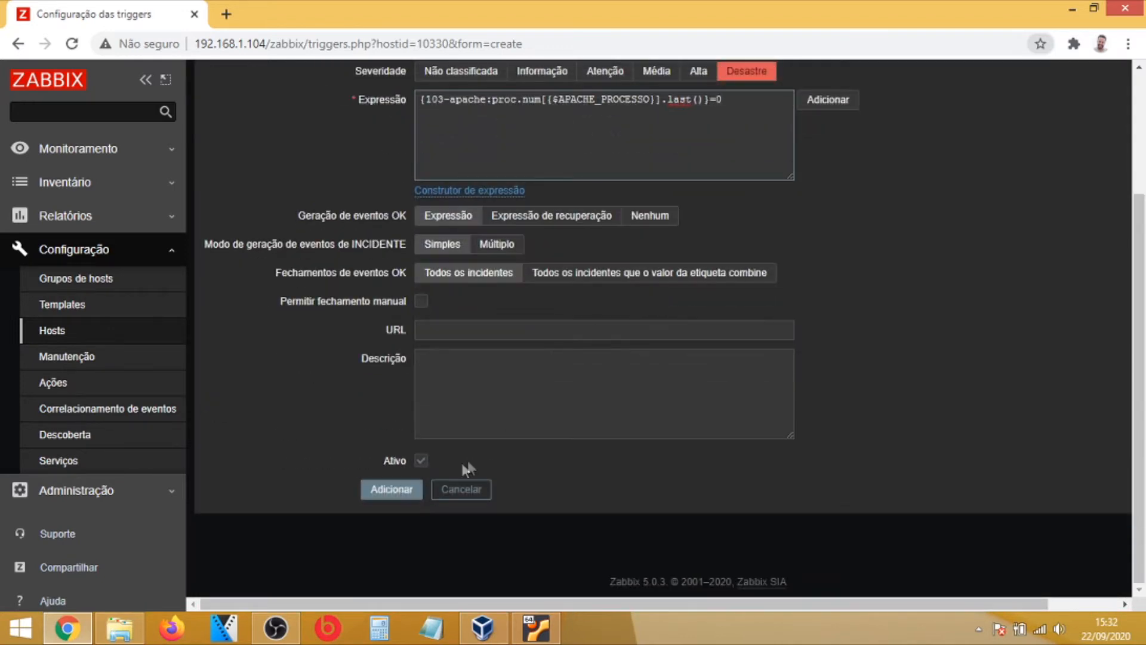
left_click(461, 368)
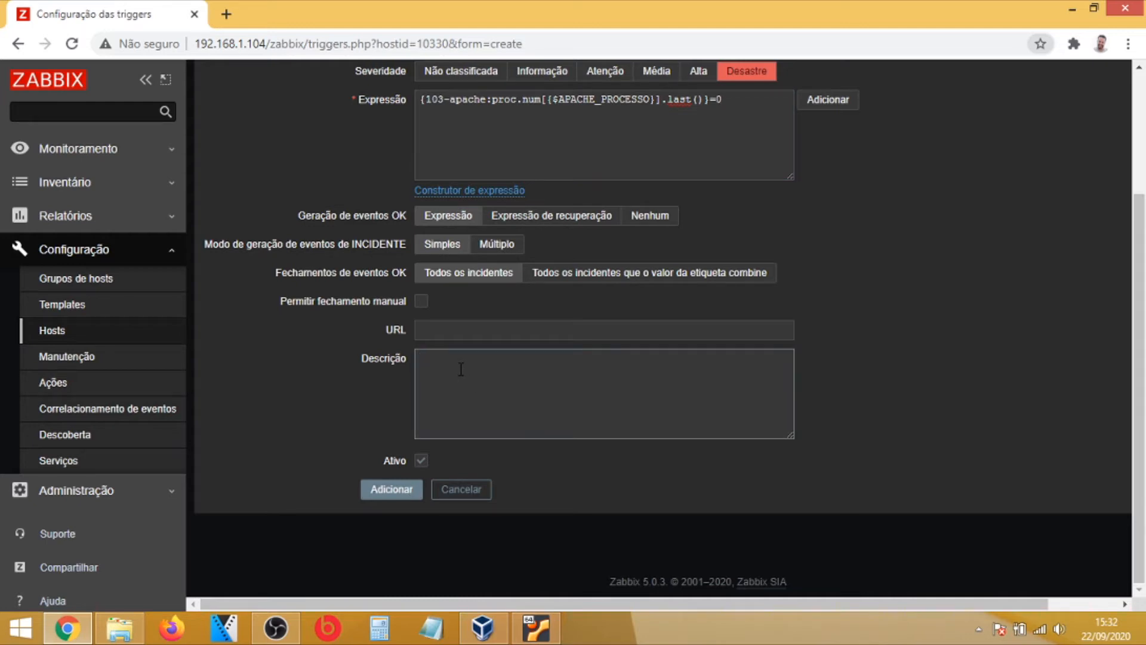
left_click(404, 491)
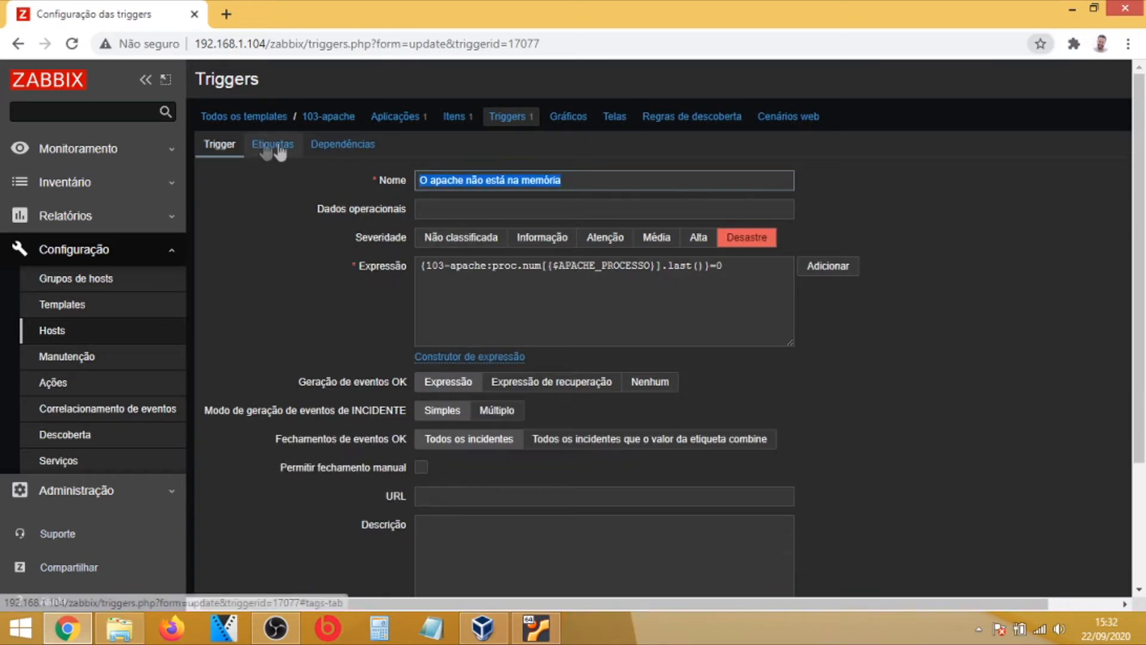
left_click(326, 143)
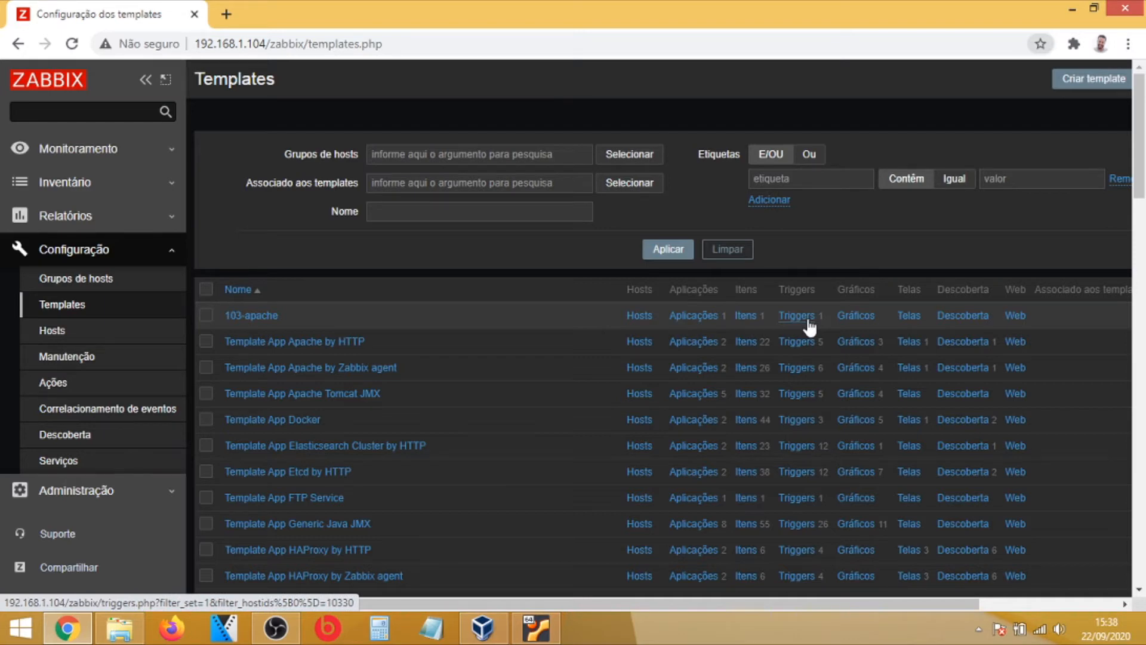
- Start creating a new host and enter Servidor NOC as its host name
left_click(66, 339)
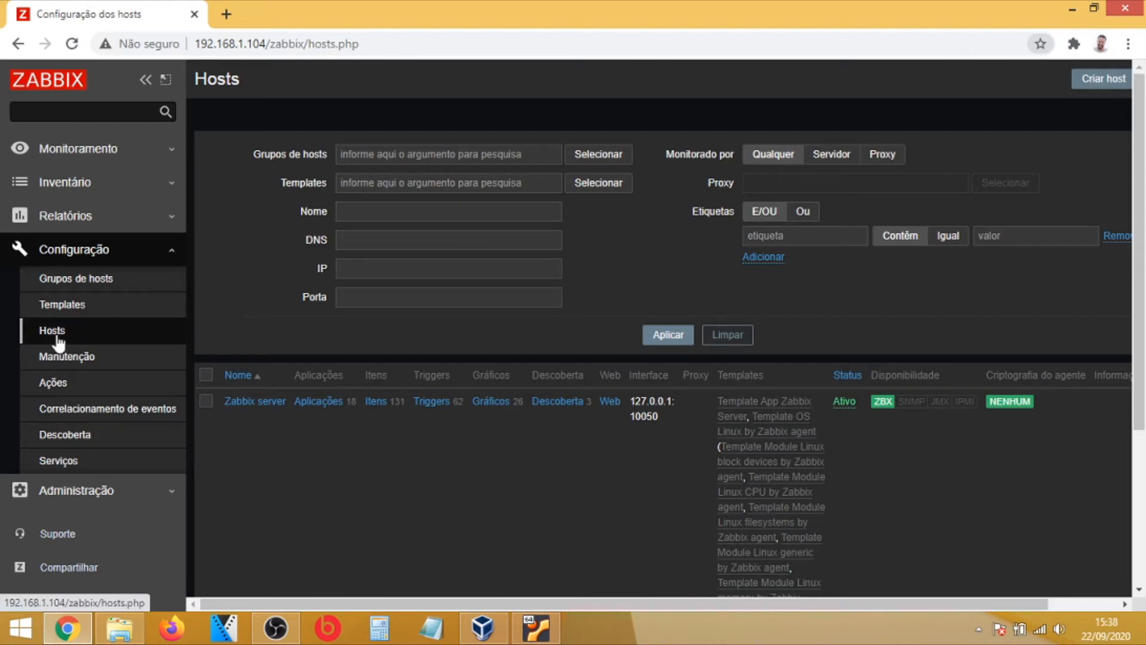
left_click(1094, 84)
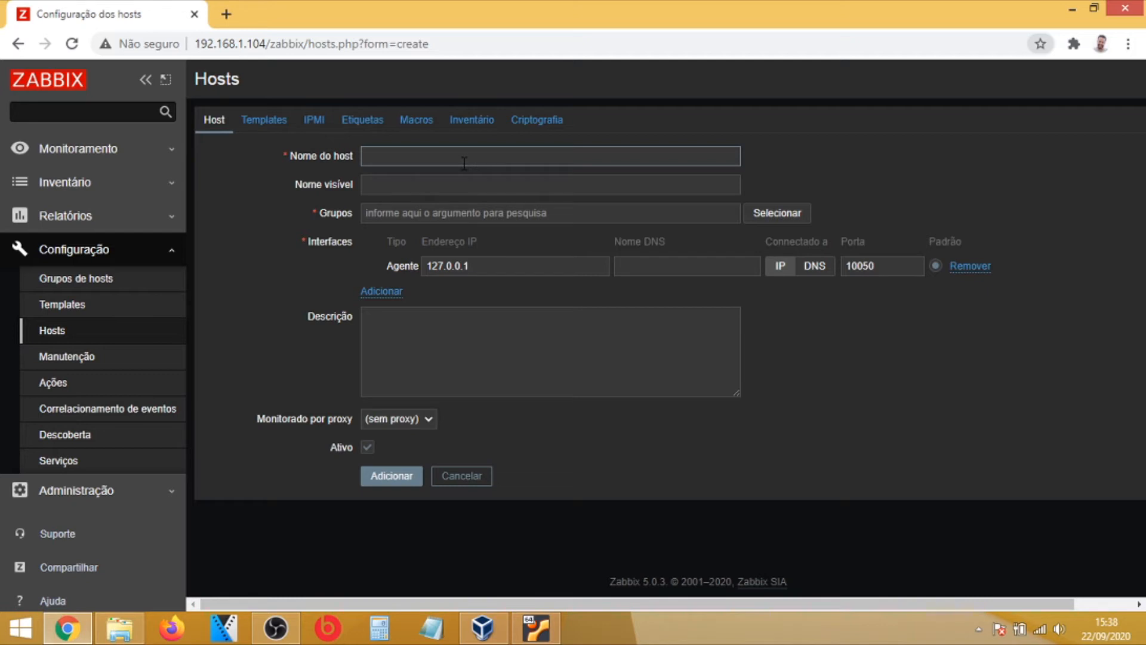
type("Servidor")
type(" Zab")
key("BackSpace")
key("BackSpace")
key("BackSpace")
key("BackSpace")
type("-")
key("BackSpace")
type("NOC")
- Set the host's visible name to Servidor NOC and assign it to the 100-linux group
left_click(457, 185)
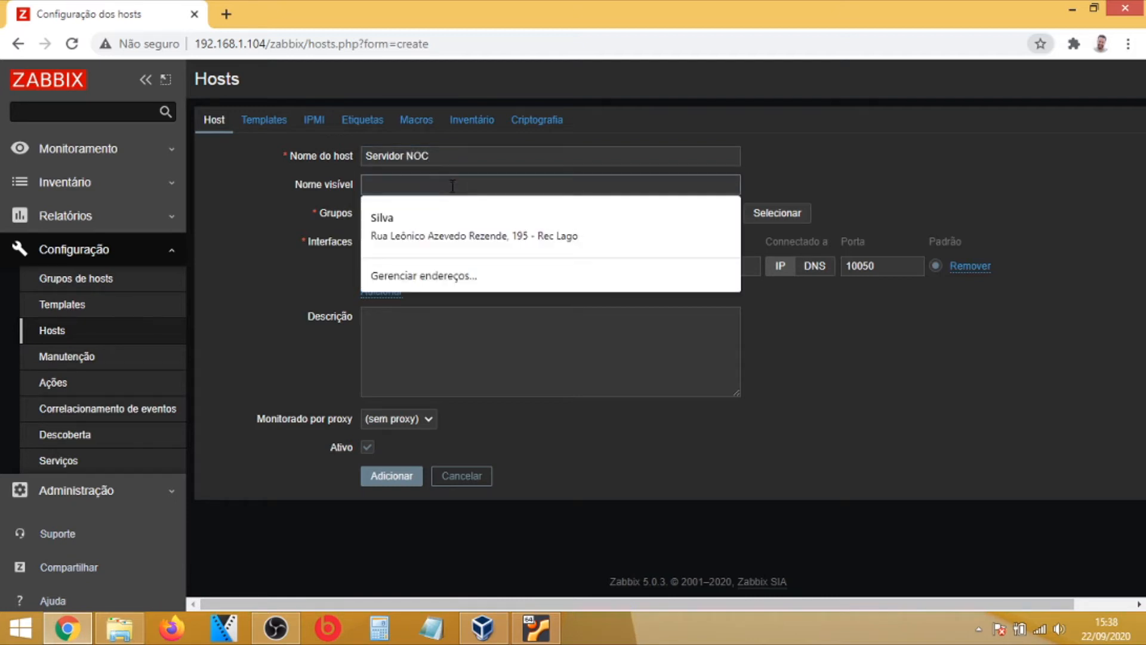
type("Servidor NOC")
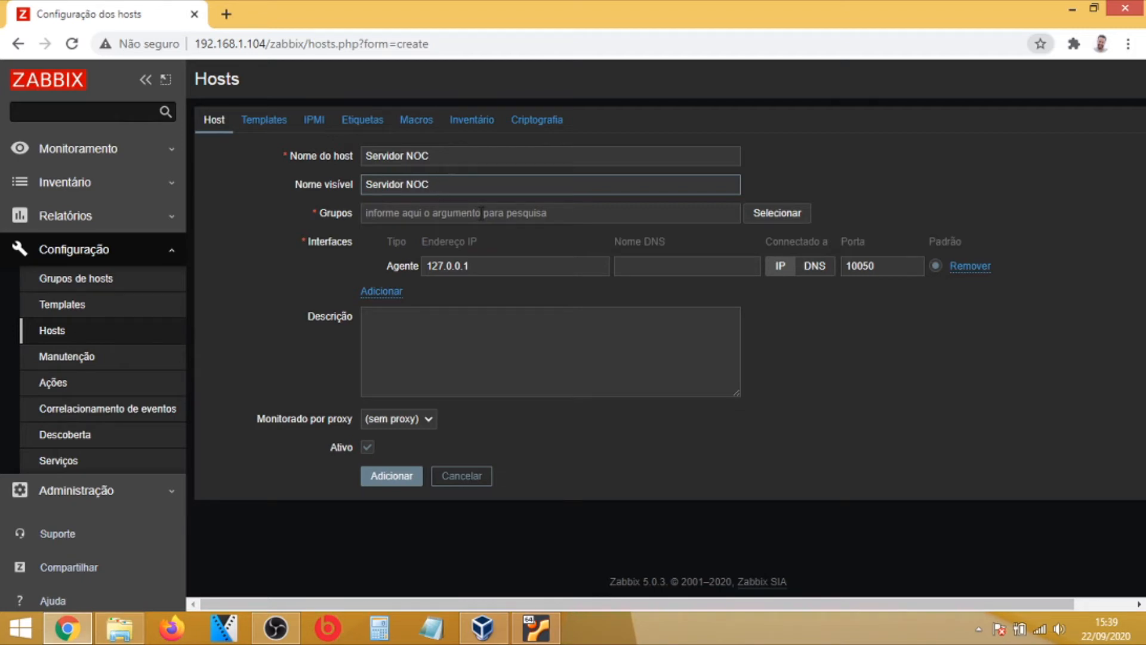
left_click(762, 219)
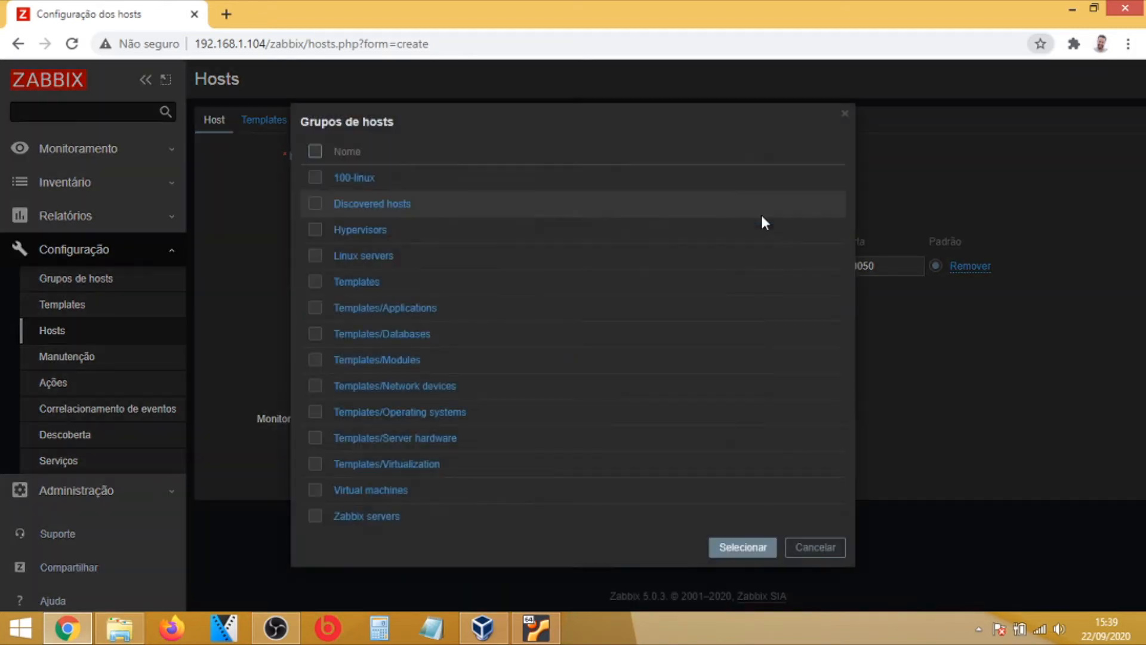
left_click(315, 178)
left_click(743, 546)
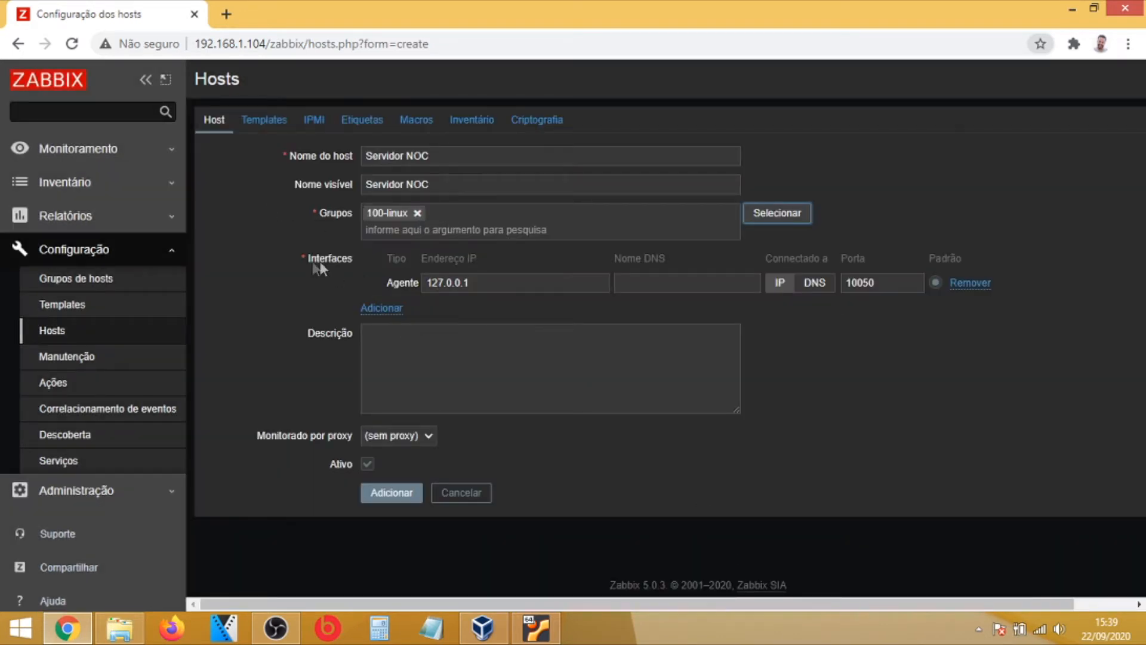
- Check the agent interface's IP address, then switch to the Ubuntu Server virtual machine and rerun an earlier command from the terminal history
double_click(481, 283)
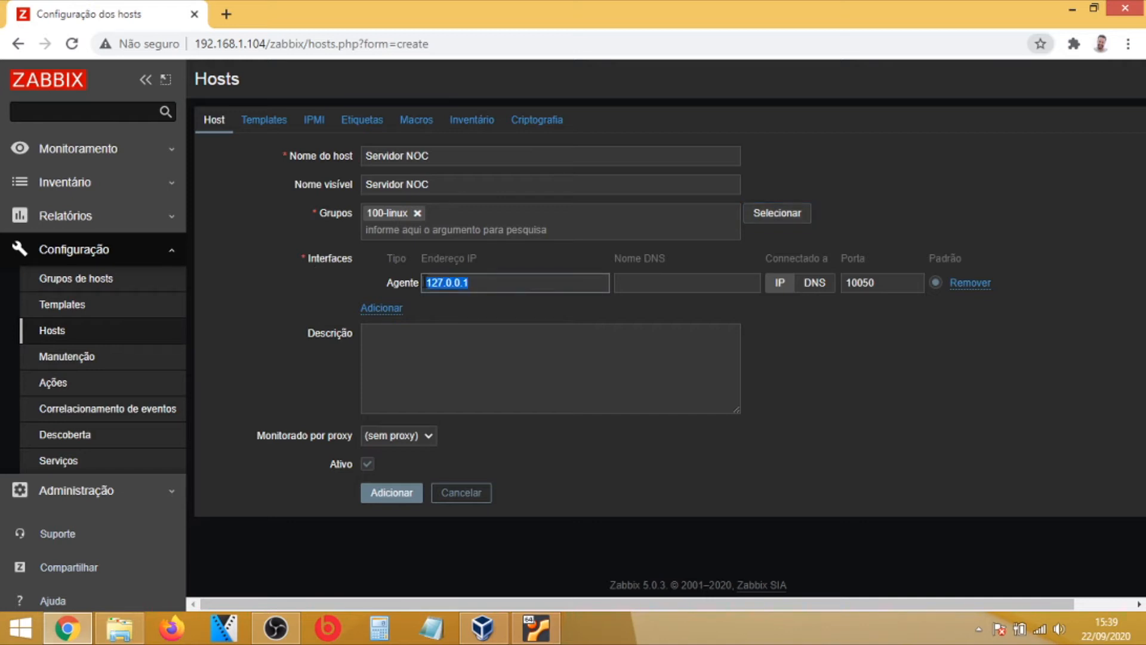
left_click(487, 283)
left_click(536, 627)
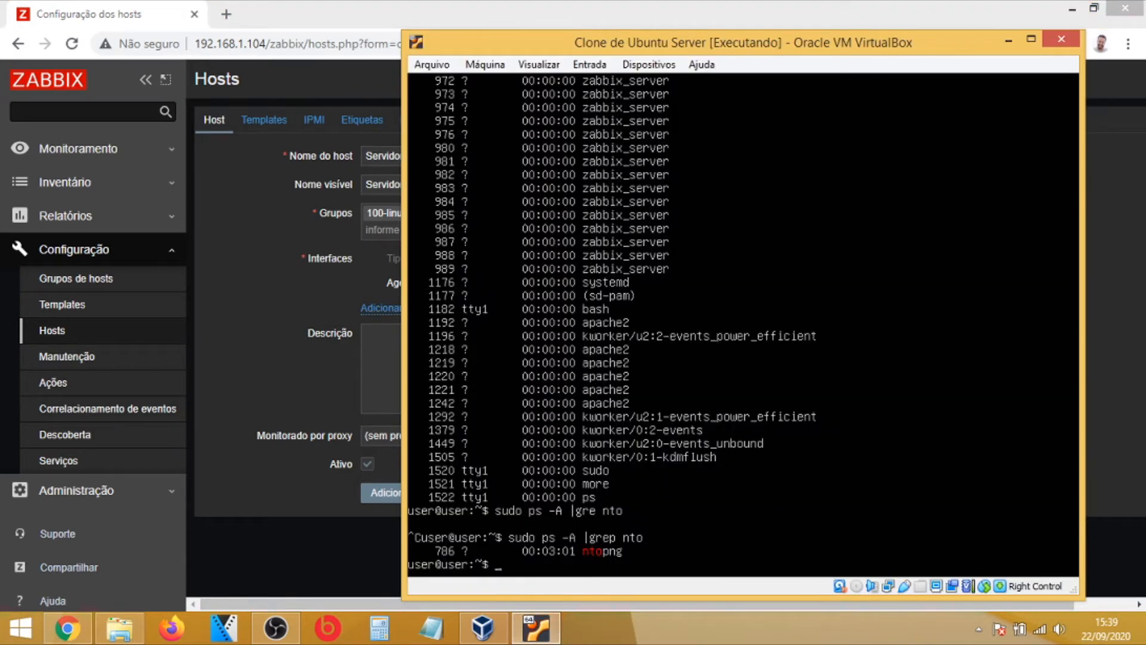
key("Up")
key("Up")
key("Up")
key("Up")
key("Up")
key("Up")
key("Up")
key("Up")
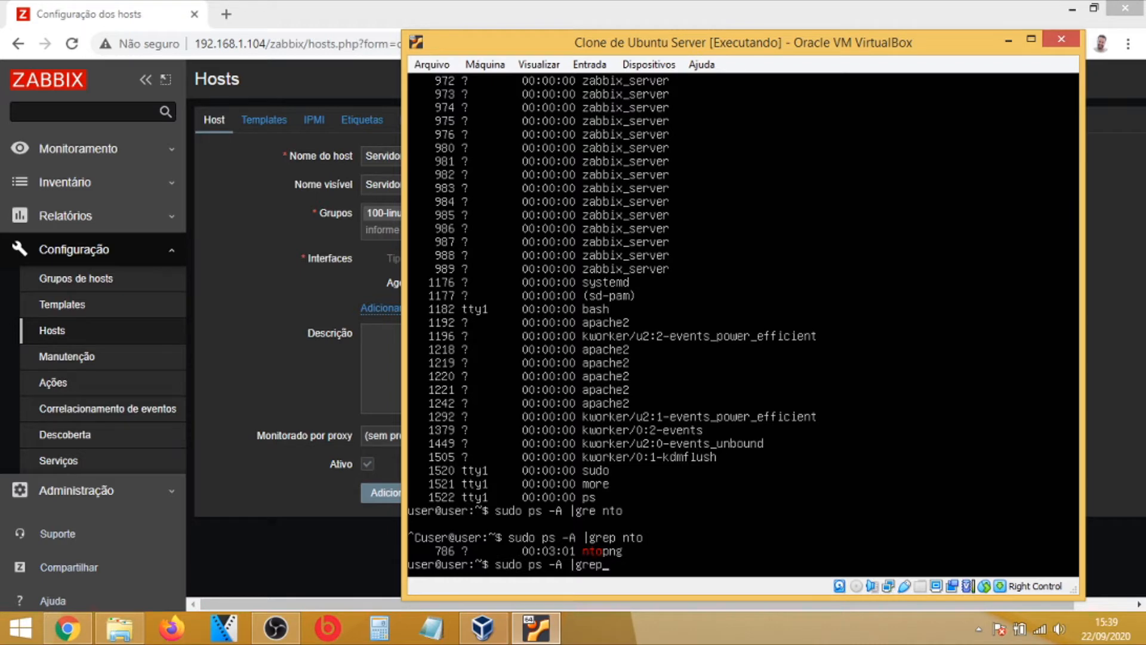
key("Up")
key("Return")
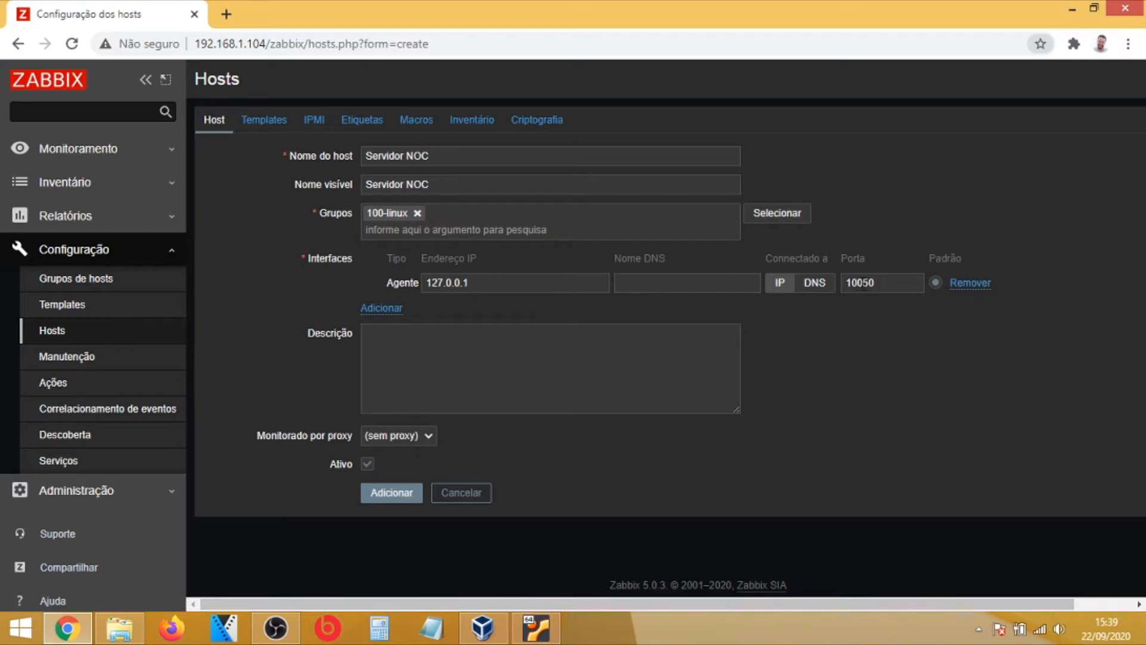
- Describe the host as "Servidor Network Operation Center - Zabbix" and add it
left_click(404, 350)
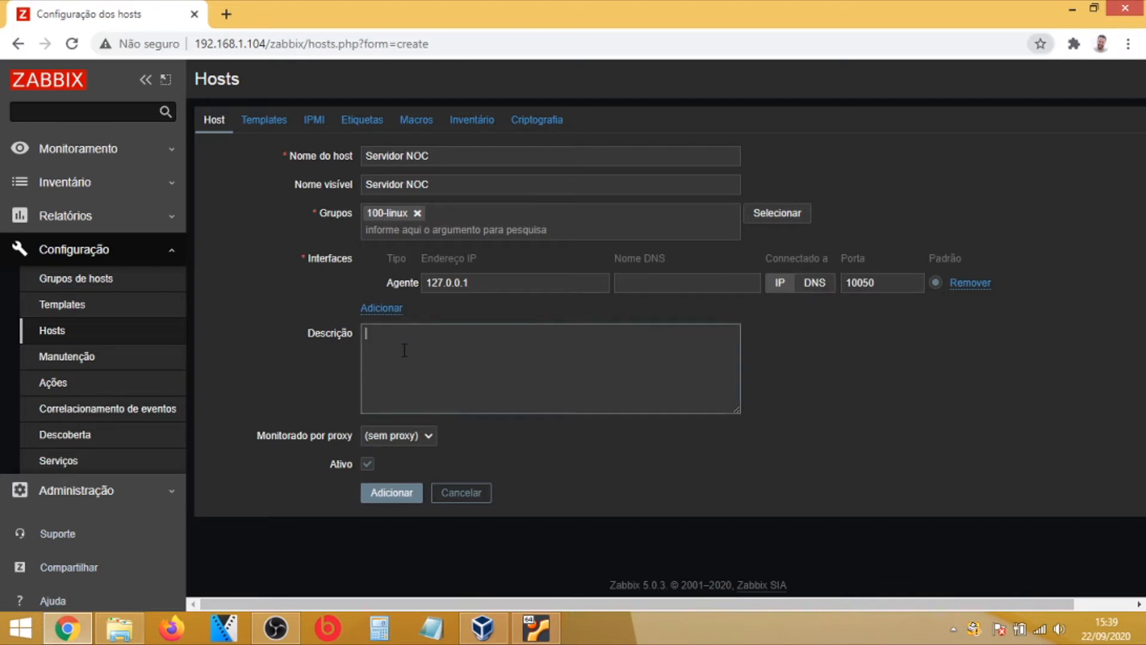
type("SErvi")
key("BackSpace")
key("BackSpace")
key("BackSpace")
key("BackSpace")
type("erdi")
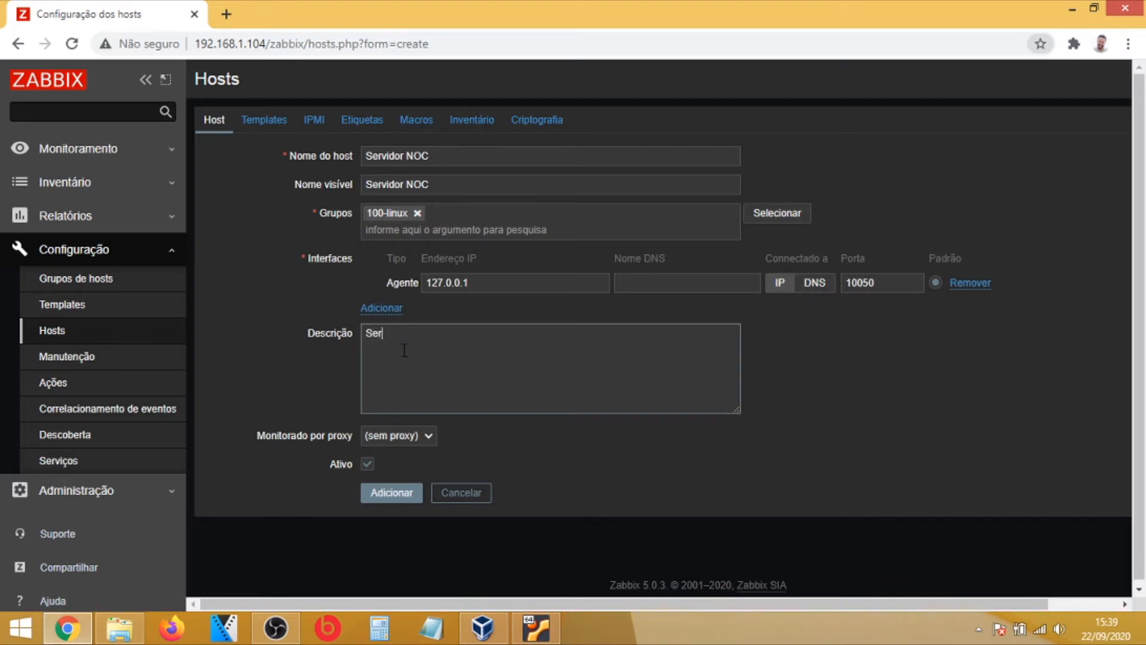
key("BackSpace")
key("BackSpace")
type("vidor Network Operation Center")
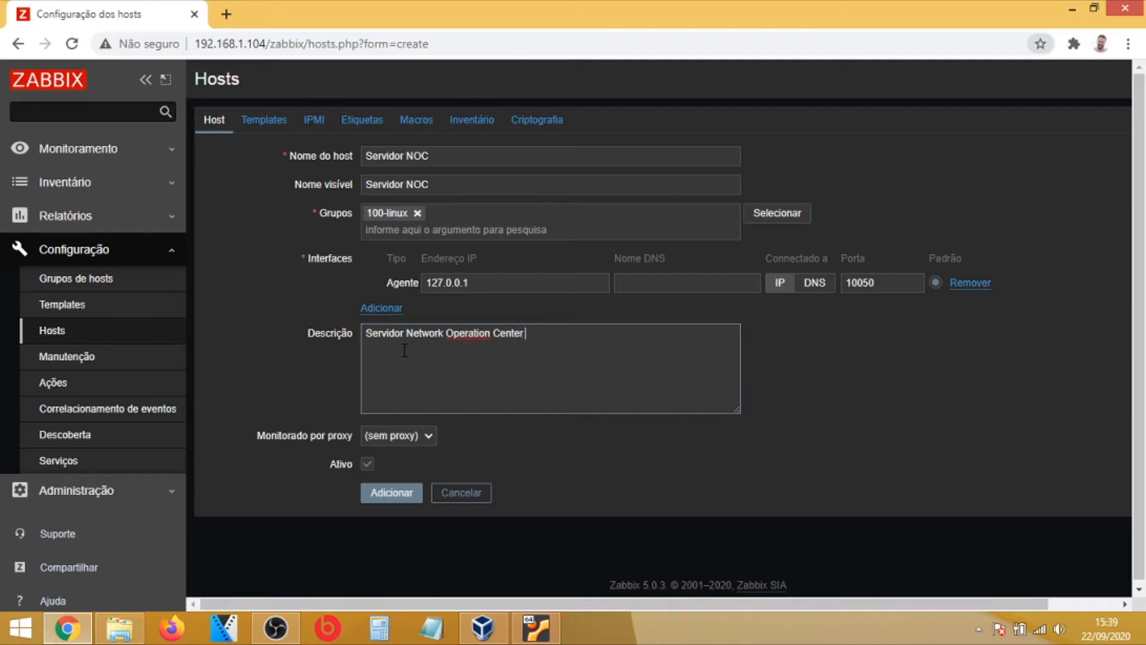
type(" - Zabbix")
left_click(392, 498)
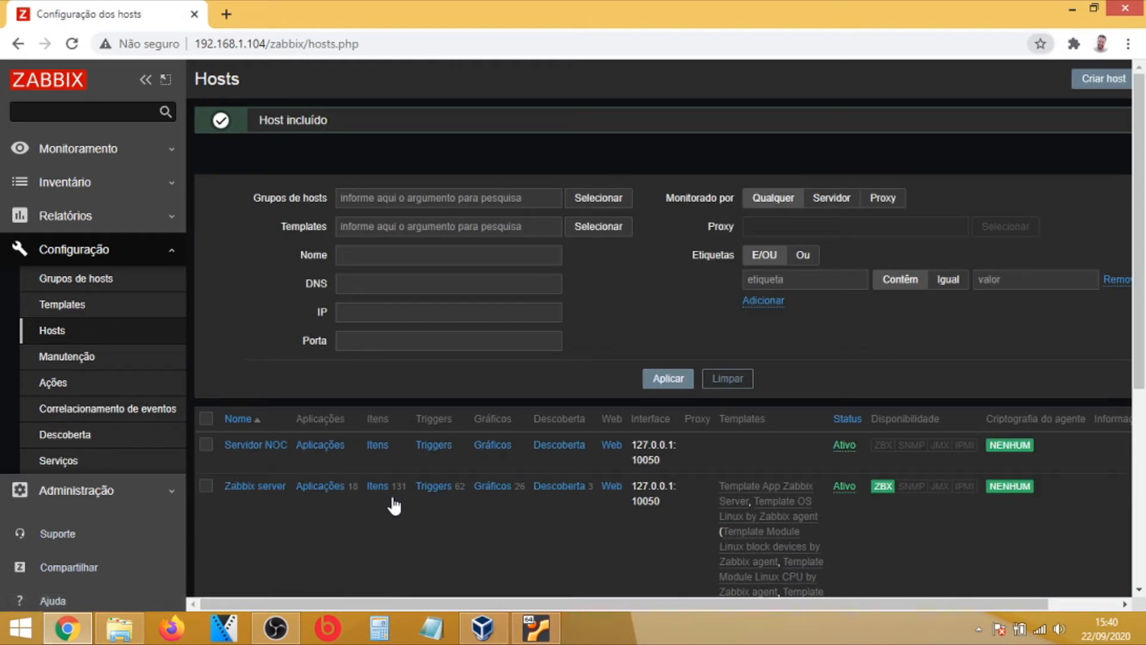
- Link the 103-apache template to the Servidor NOC host and update the host
left_click(268, 444)
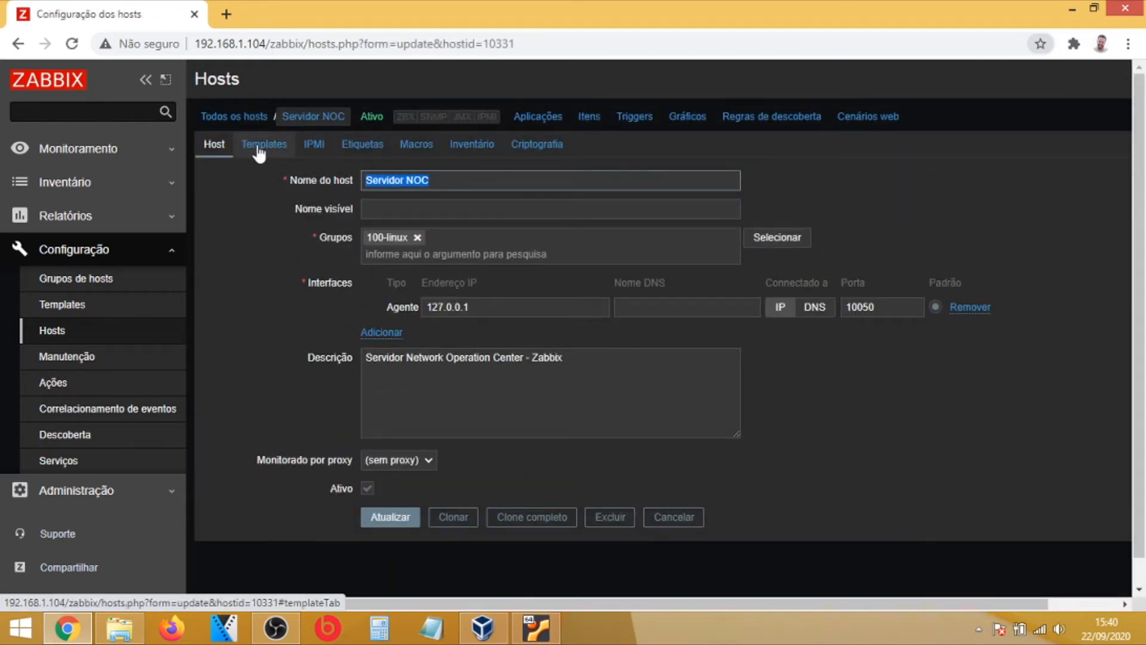
left_click(260, 151)
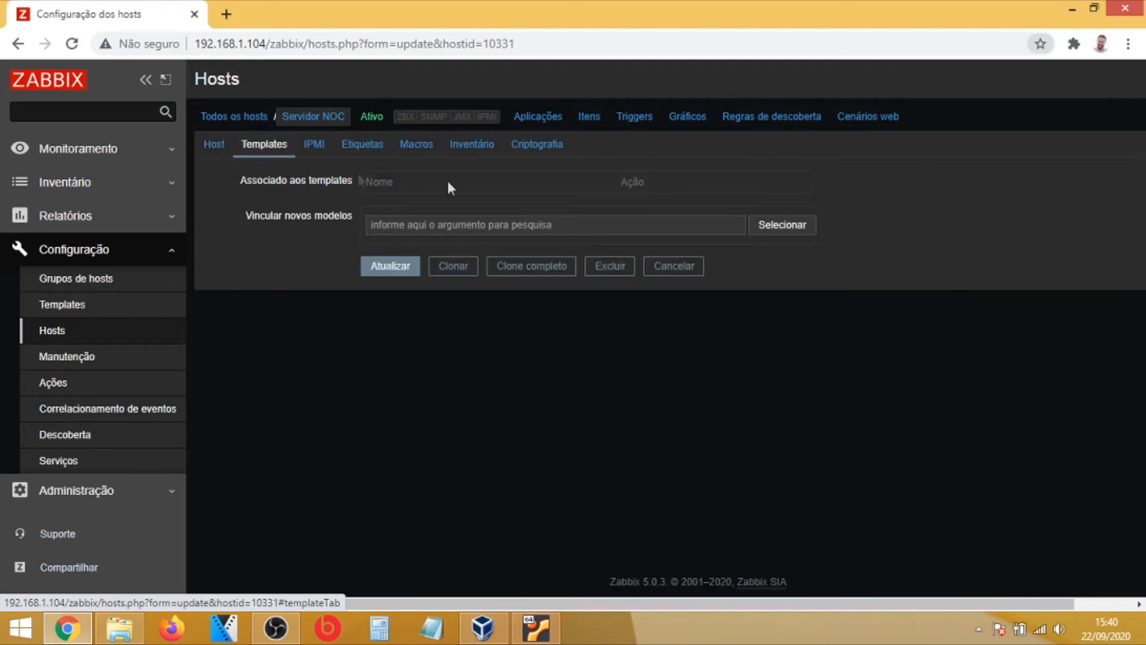
left_click(519, 222)
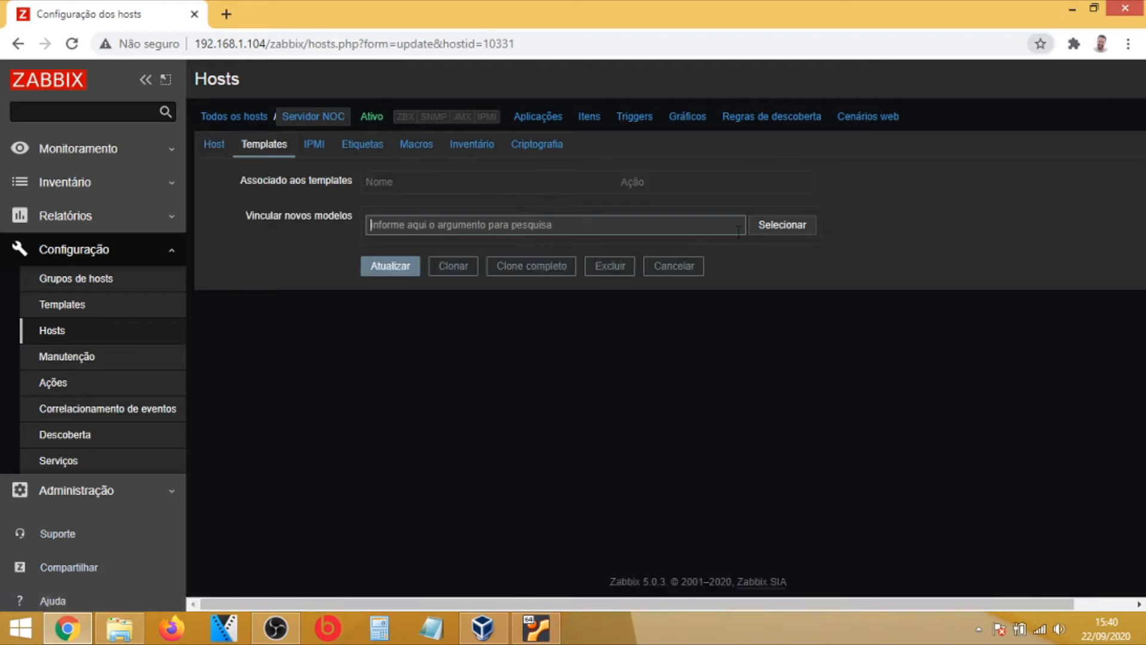
left_click(784, 230)
left_click(730, 305)
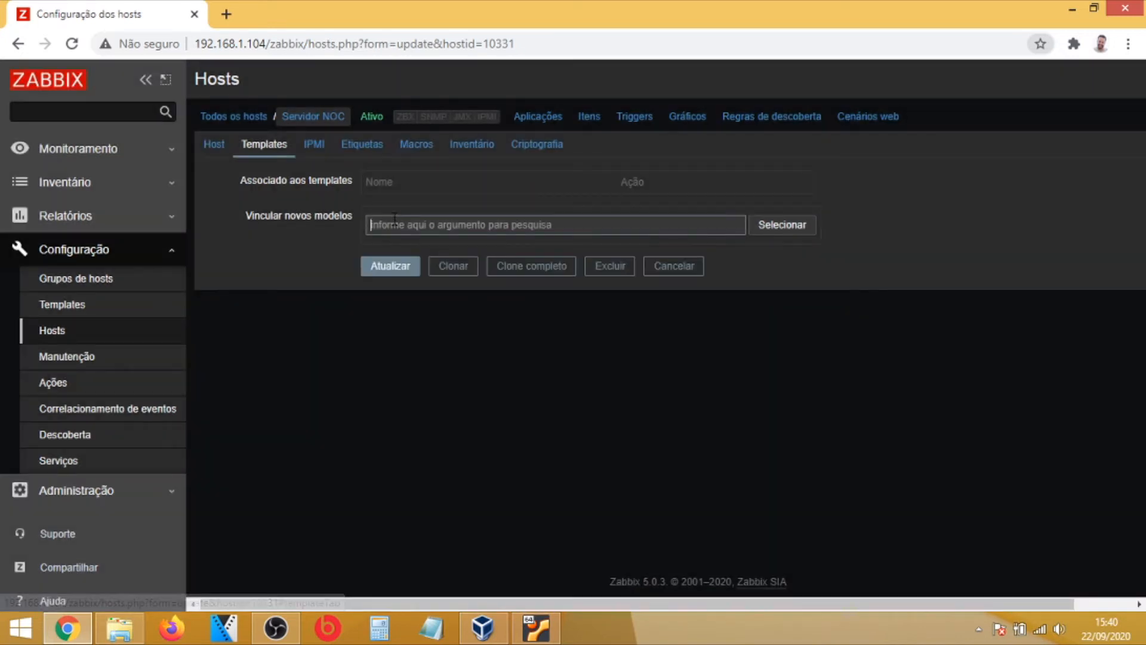
type("103-")
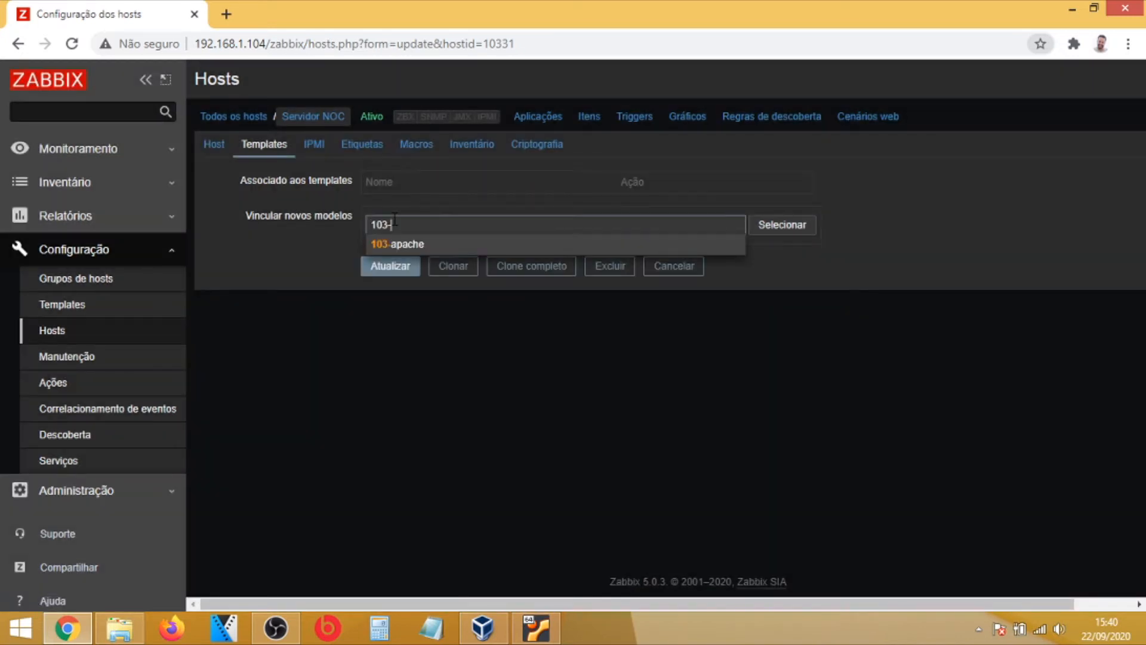
left_click(413, 249)
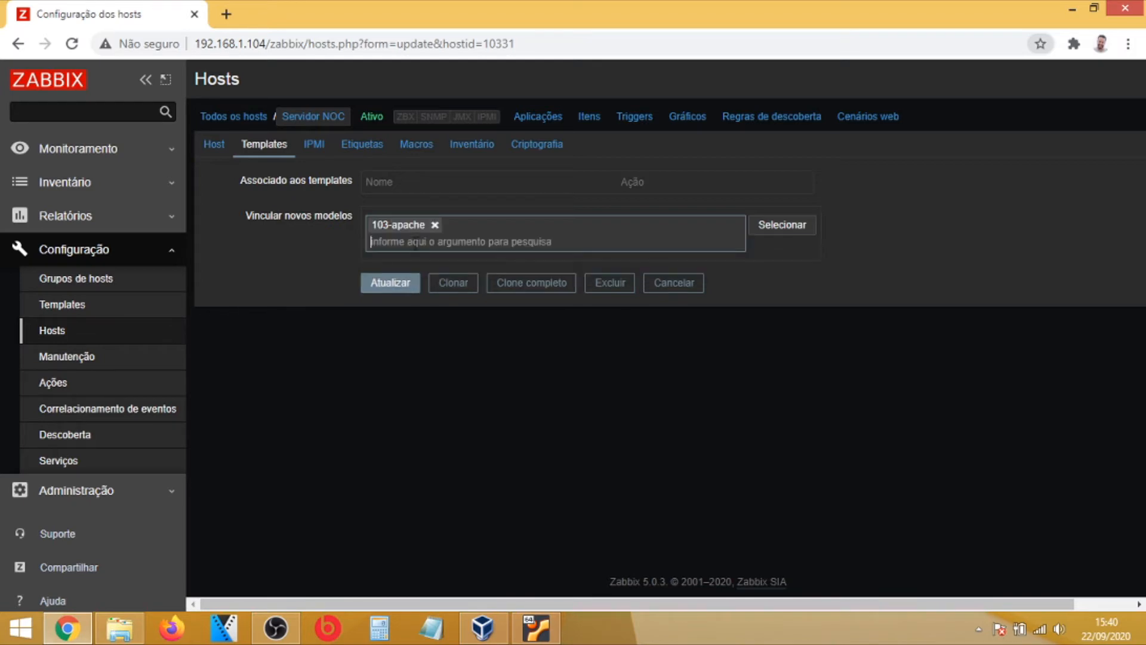
left_click(398, 285)
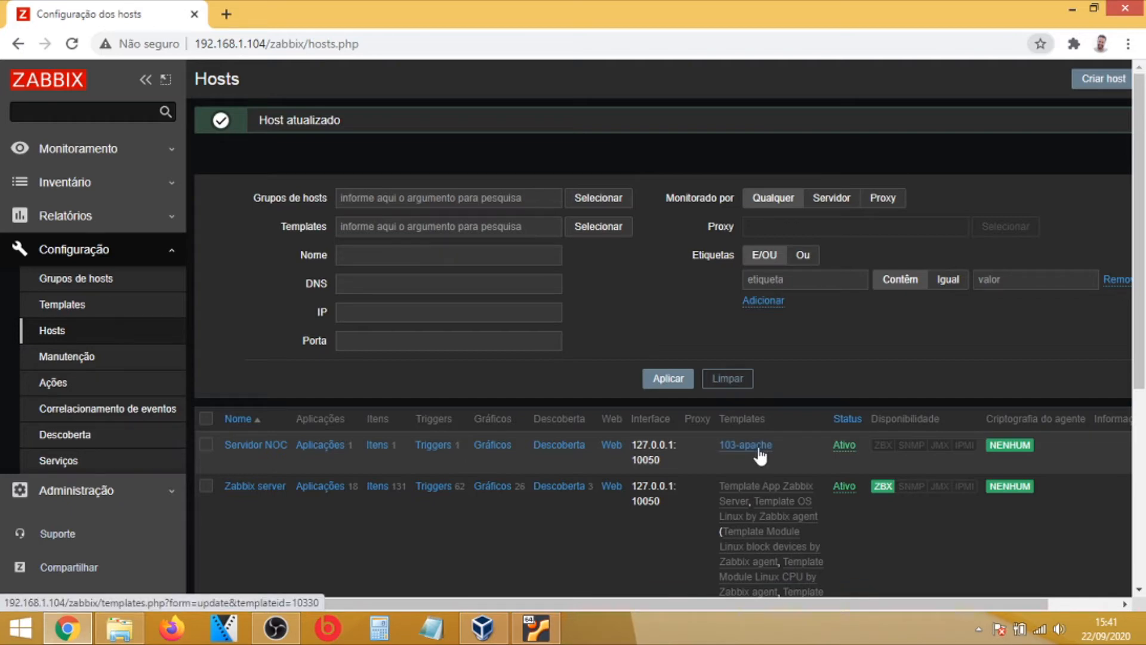
- Check the 103-apache entry in the templates list and the availability of Servidor NOC in the hosts list
left_click(76, 307)
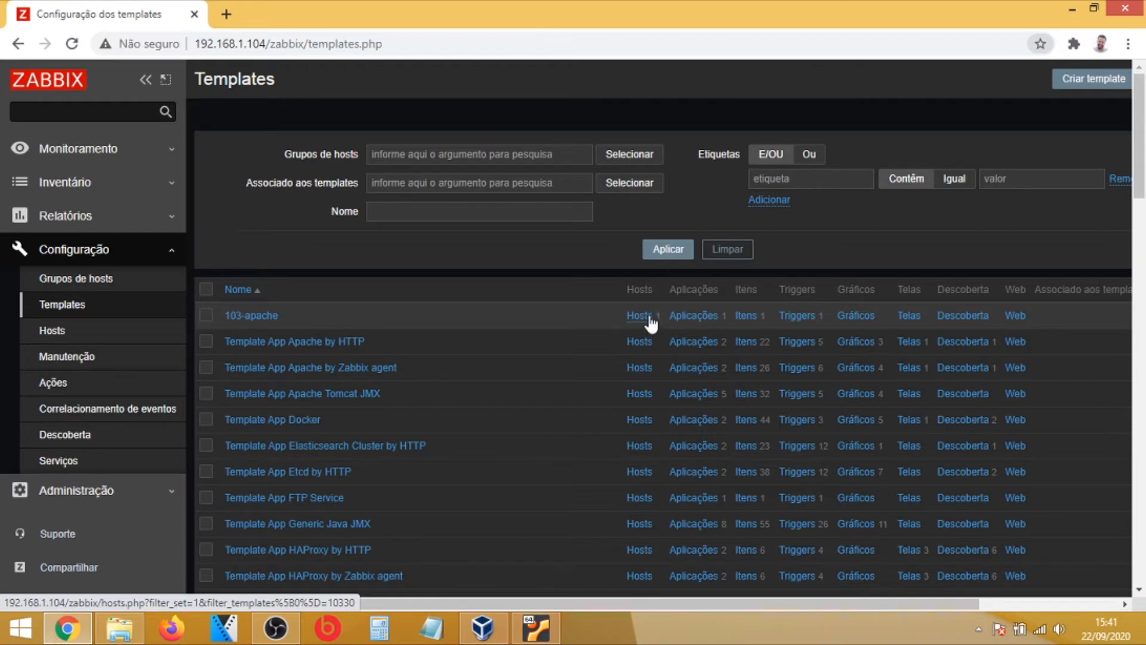
left_click(55, 330)
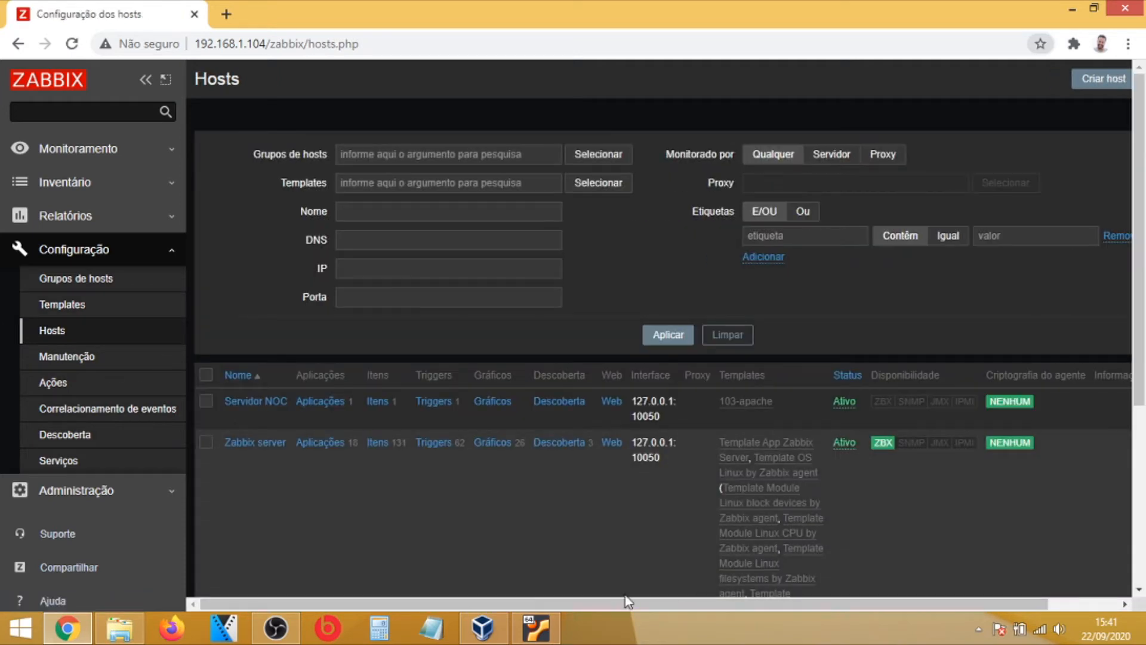
left_click_drag(624, 608, 739, 607)
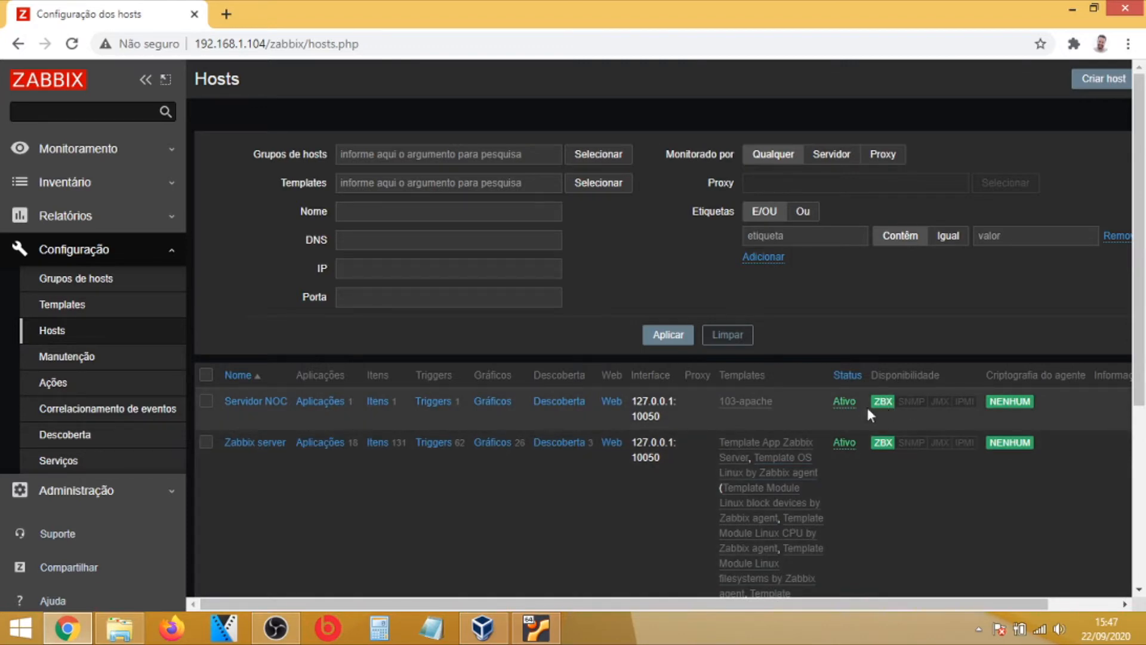
- Examine the last value of the Apache Disponibilidade item on Servidor NOC in the latest monitoring data
left_click(89, 158)
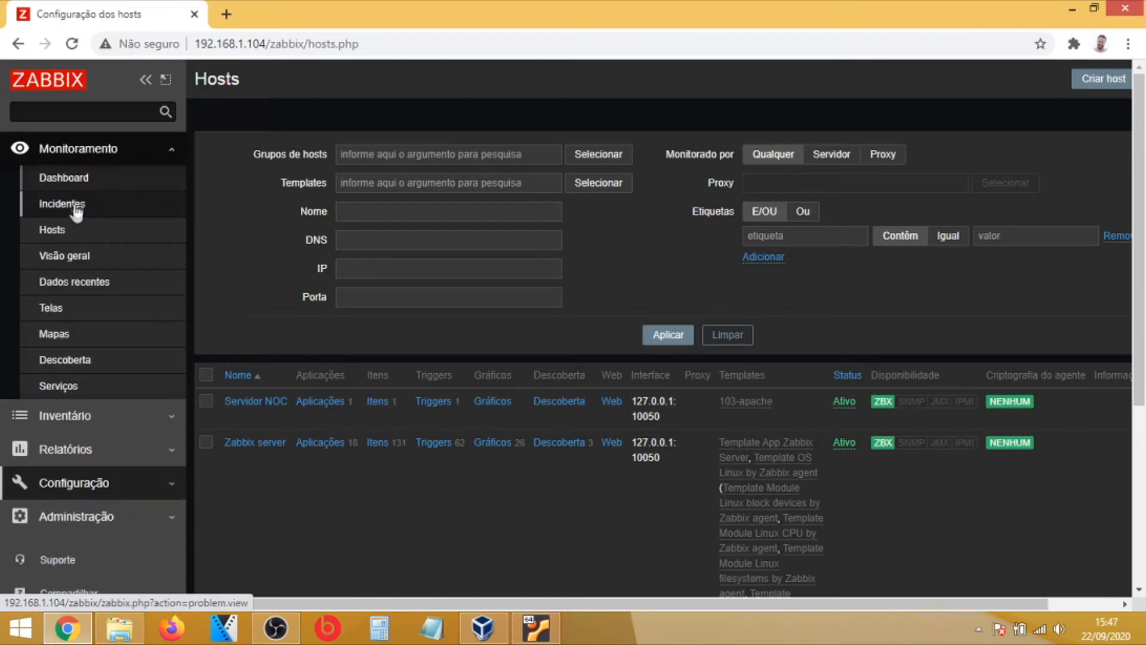
left_click(84, 287)
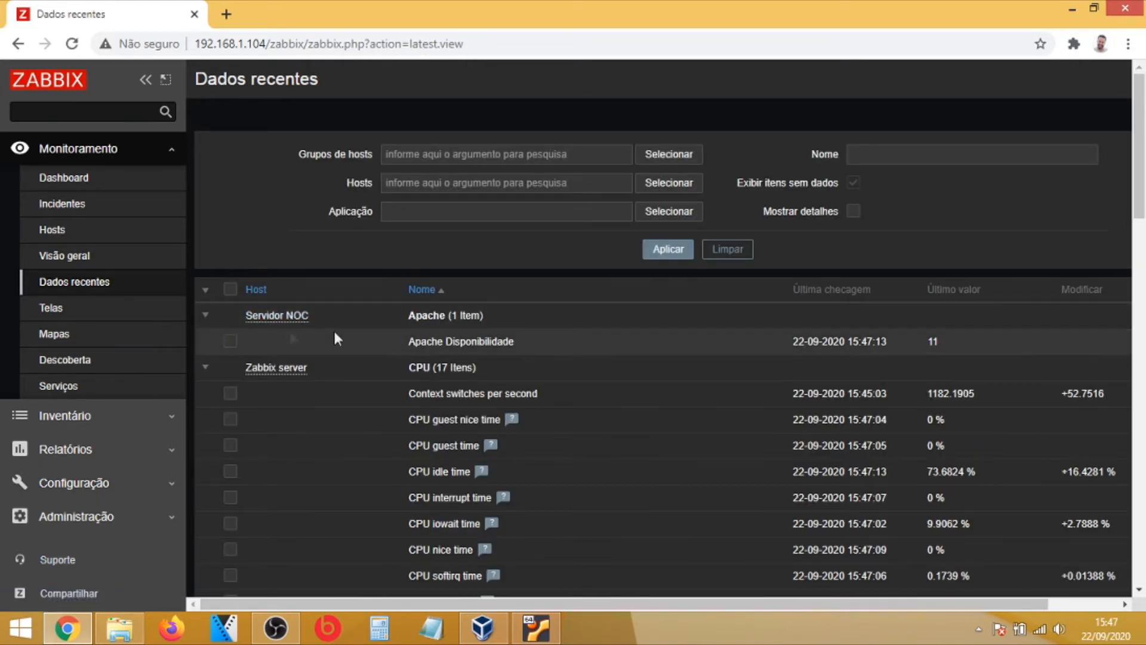
double_click(932, 341)
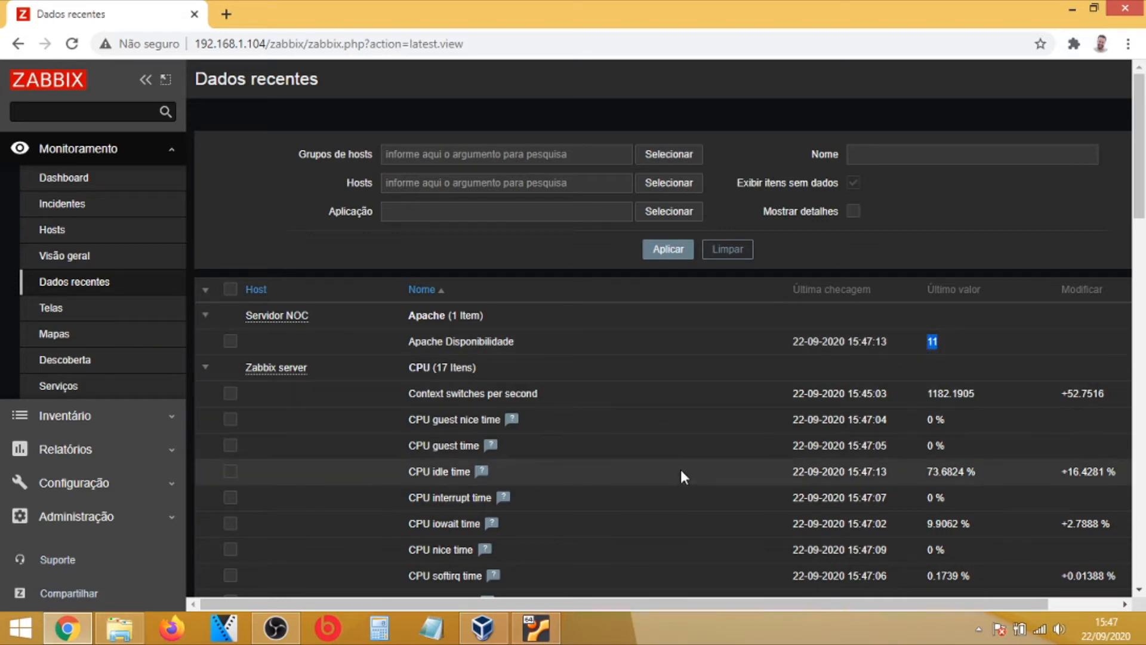
double_click(938, 338)
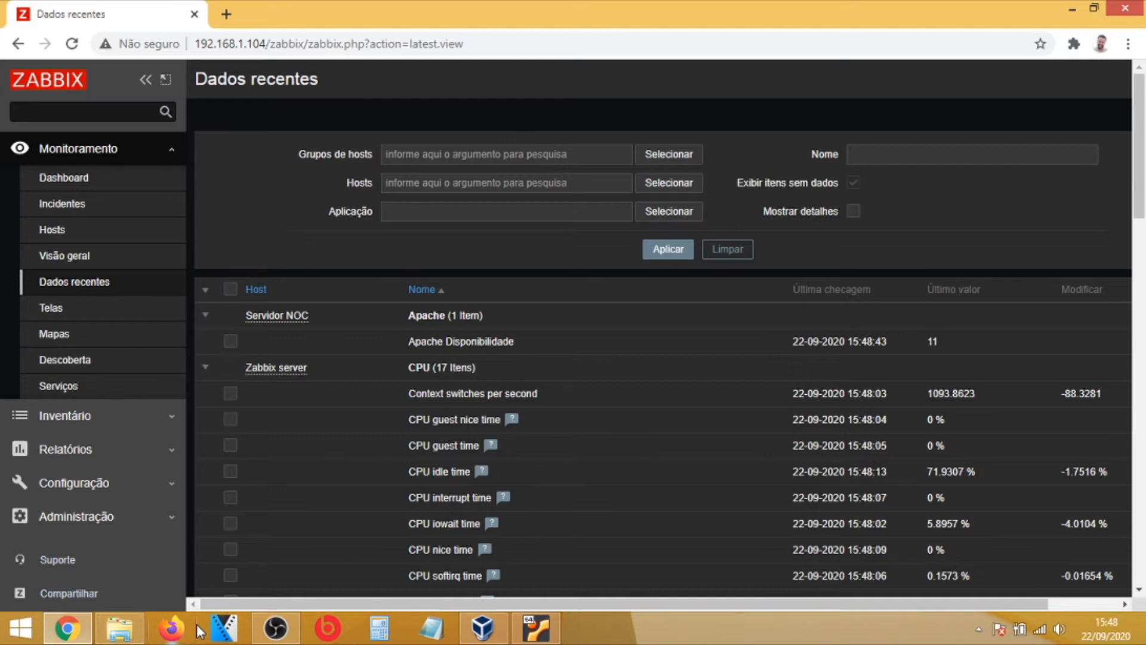
- Start creating a new template and name it 103-ntopng
left_click(97, 489)
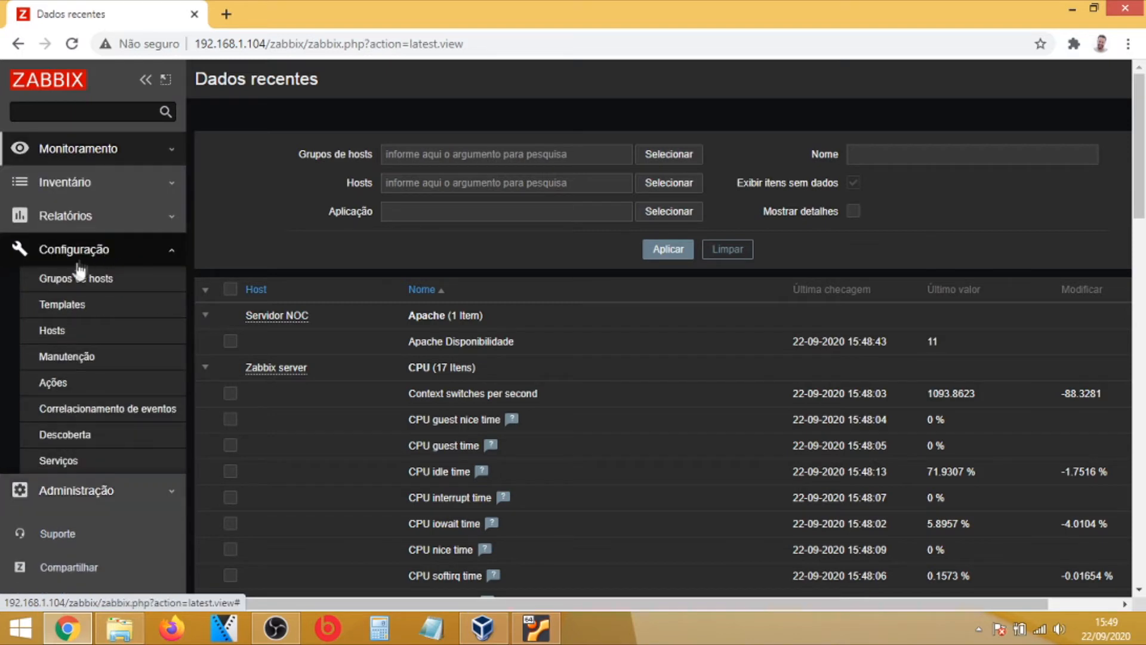
left_click(74, 311)
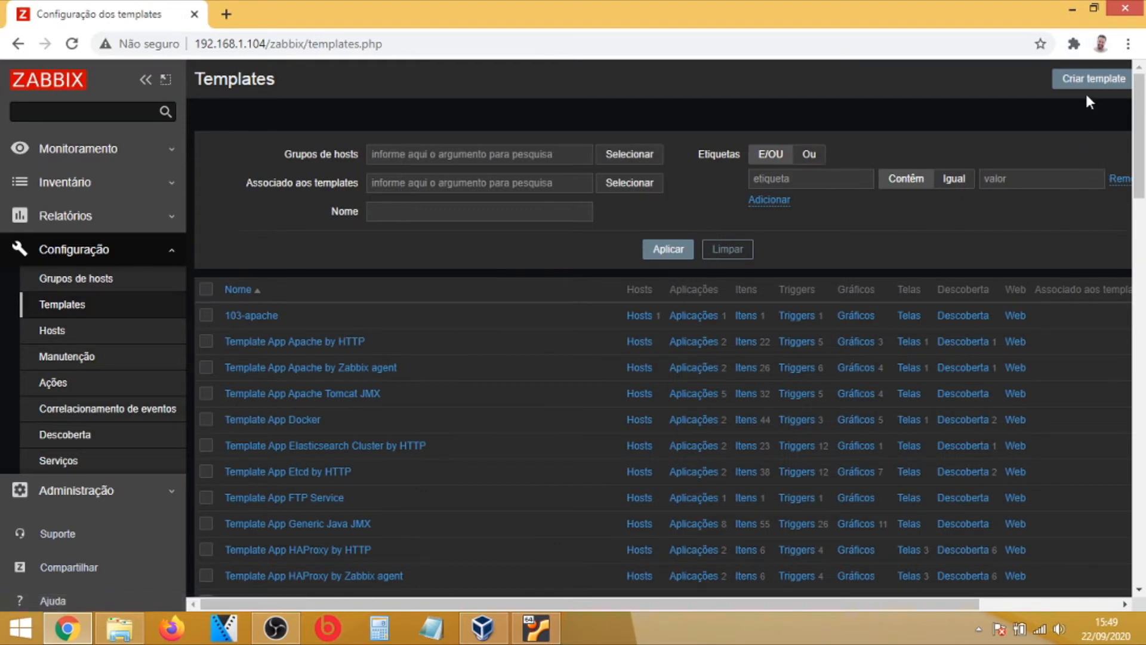
left_click(1086, 80)
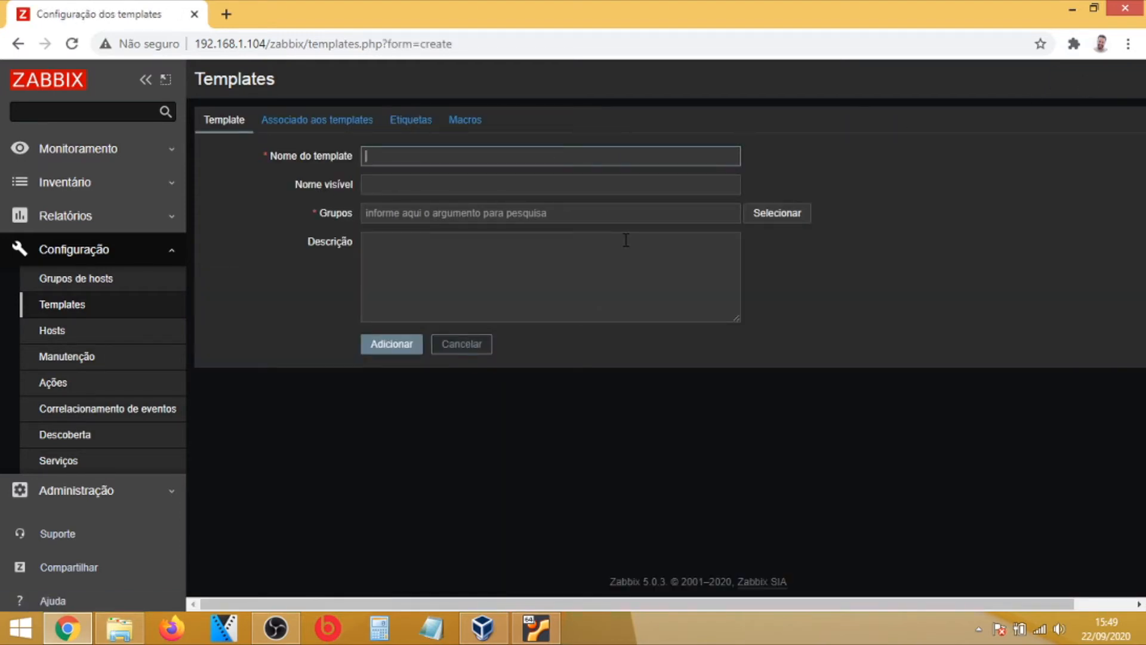
type("10")
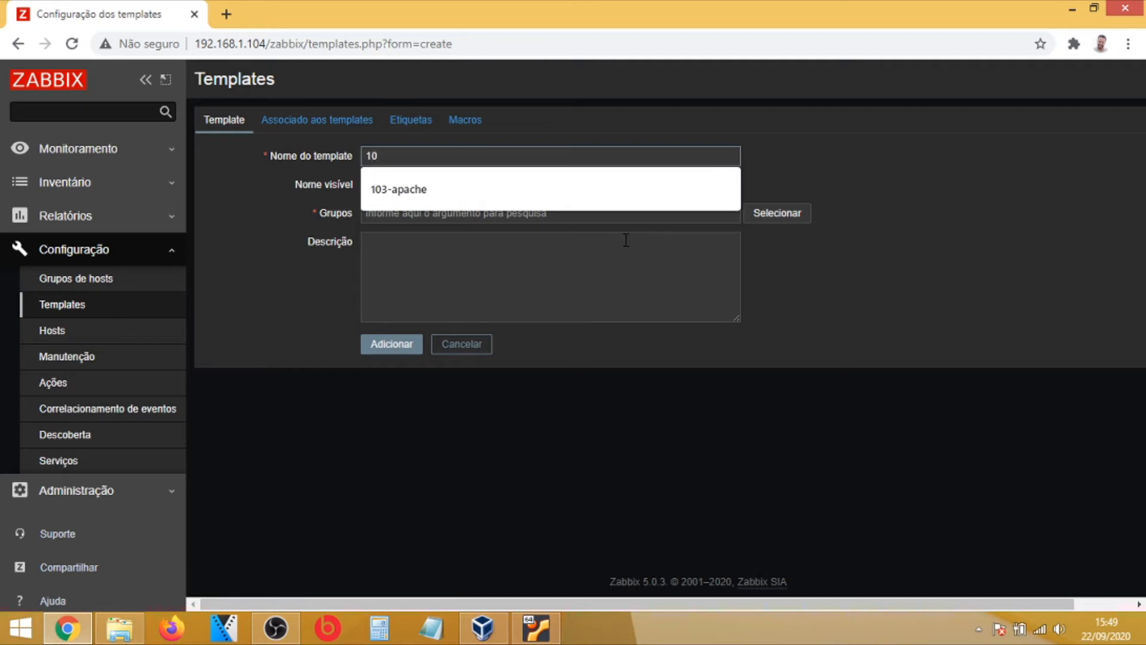
type("3-Nto")
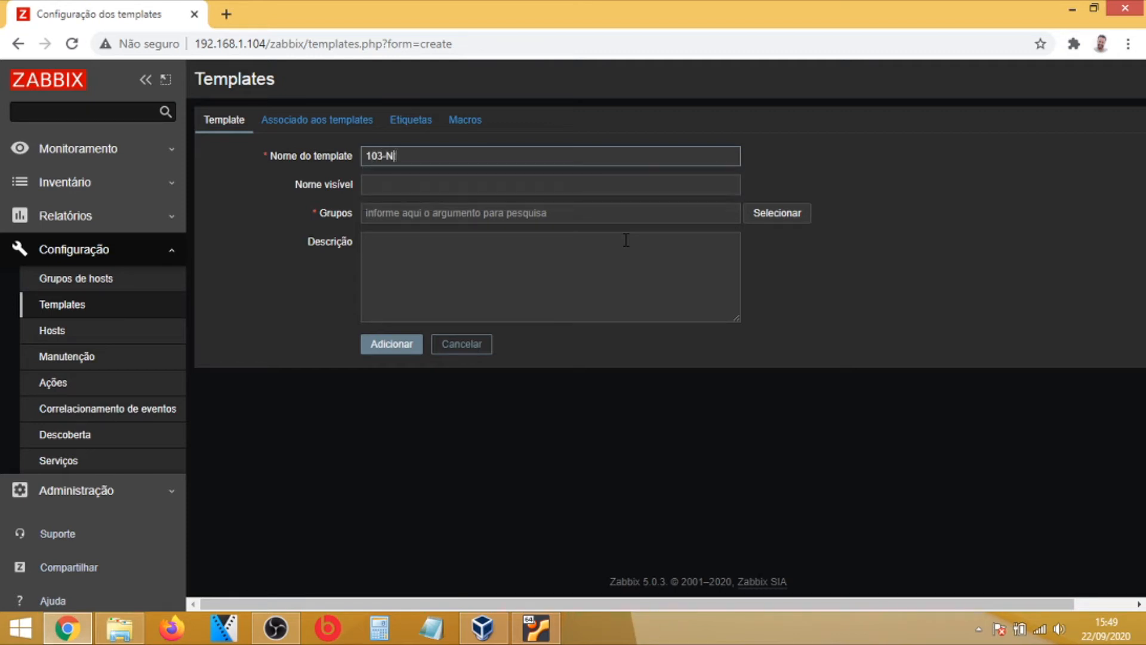
key("BackSpace")
key("BackSpace")
key("BackSpace")
type("ntopng")
- Assign the new template to the 100-linux group
left_click(561, 179)
left_click(717, 210)
left_click(761, 218)
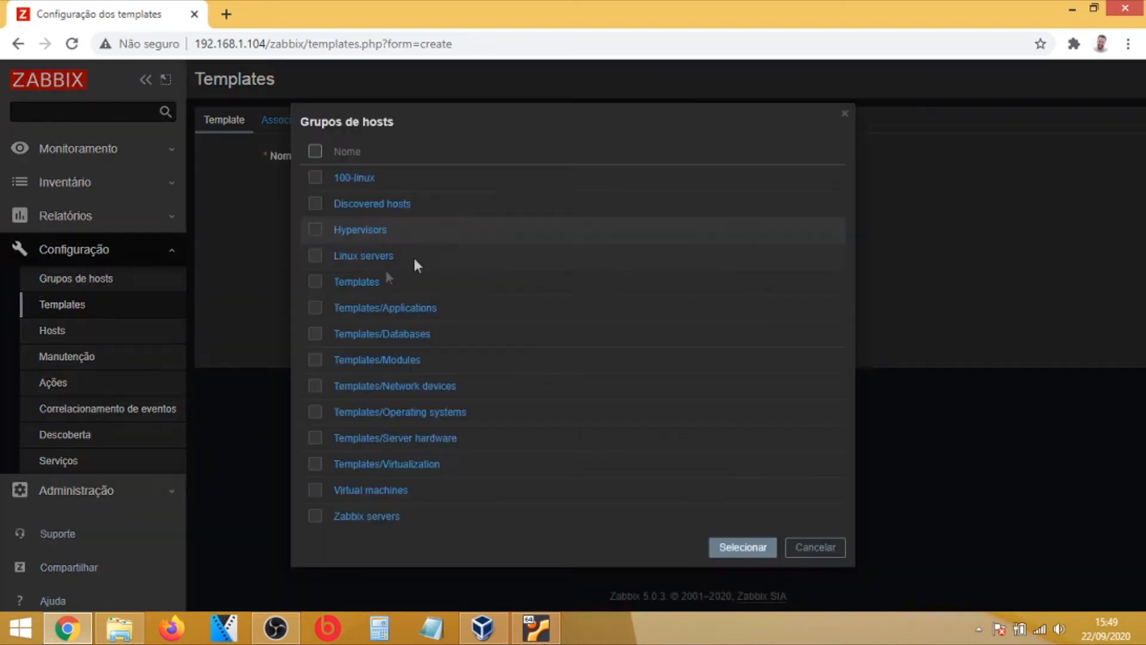
left_click(316, 178)
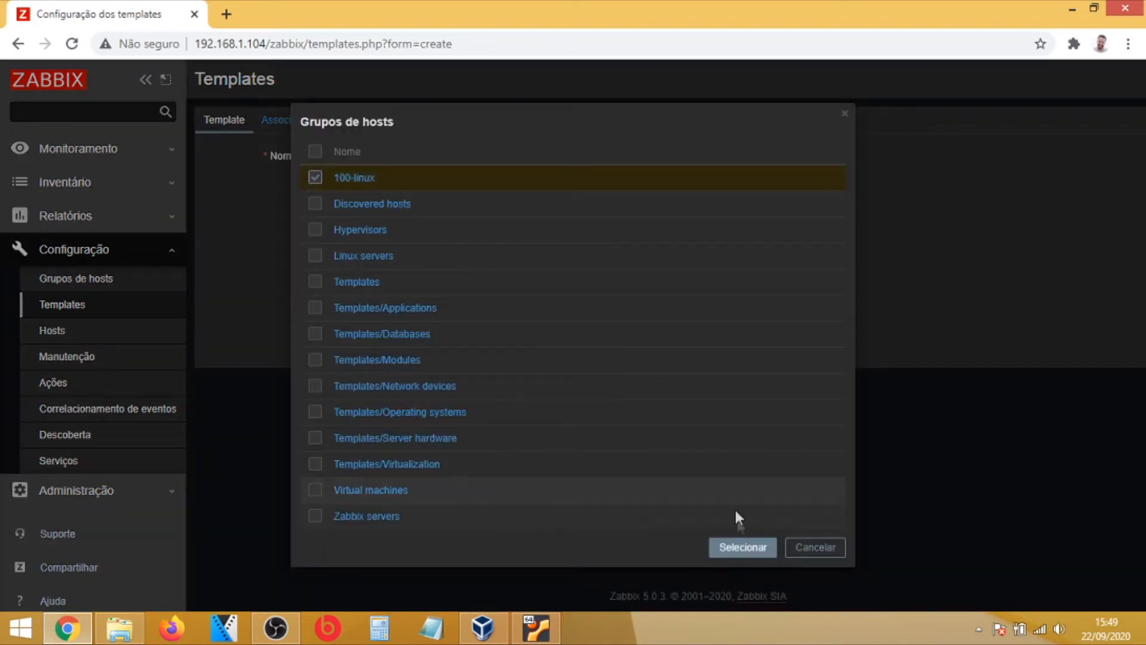
left_click(752, 555)
- Describe the template as "Monitoramento NtopNG" and add it
left_click(412, 279)
type("Monito")
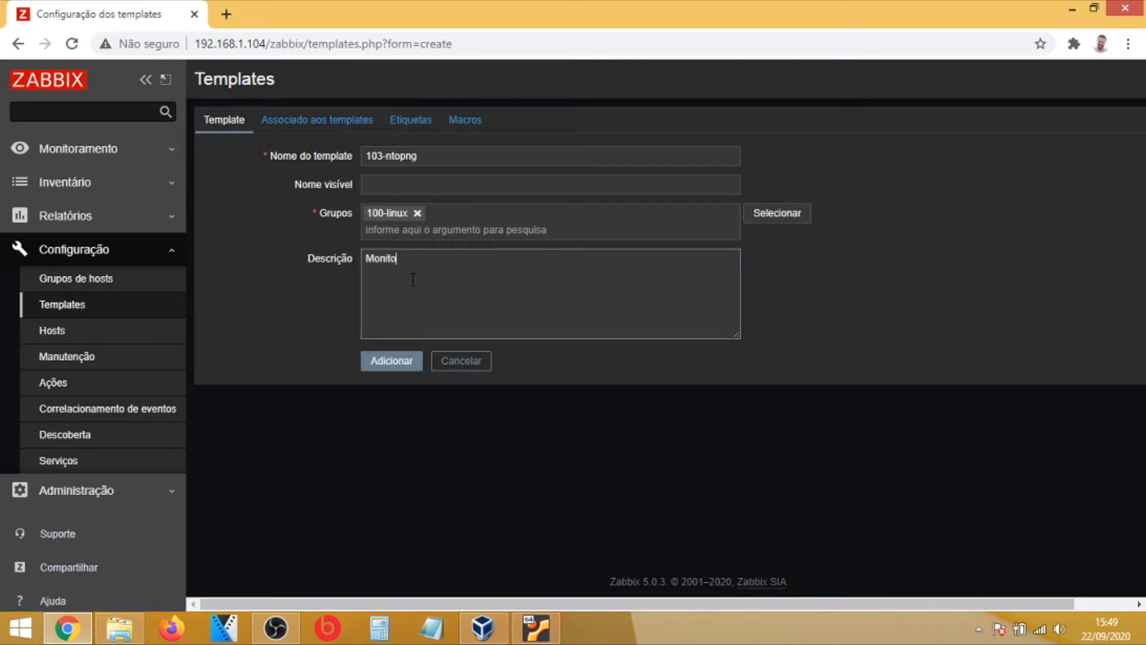
type("ramento NtopNG")
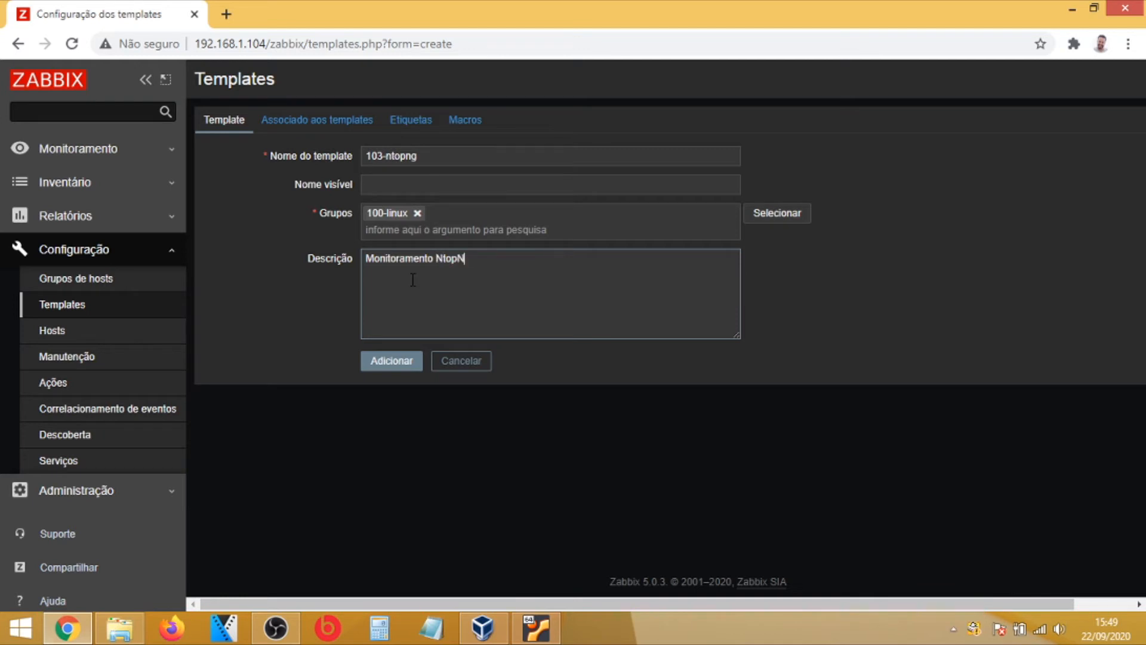
left_click(391, 361)
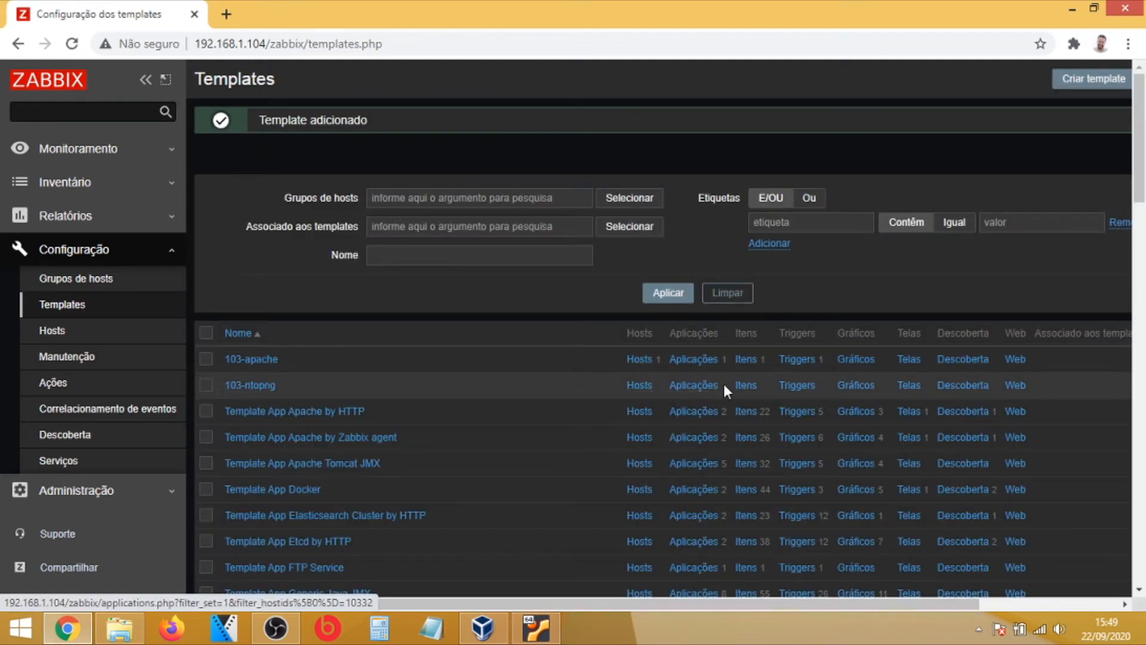
- Create an application named ntopng in the 103-ntopng template
left_click(706, 391)
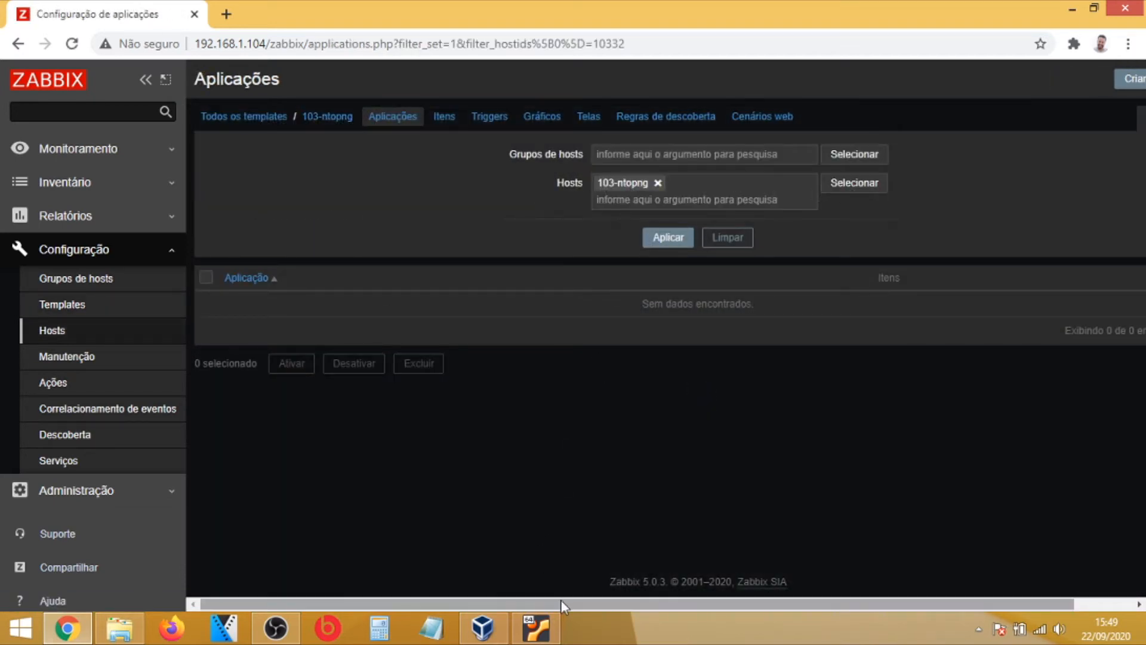
left_click_drag(560, 599, 696, 597)
left_click(1084, 77)
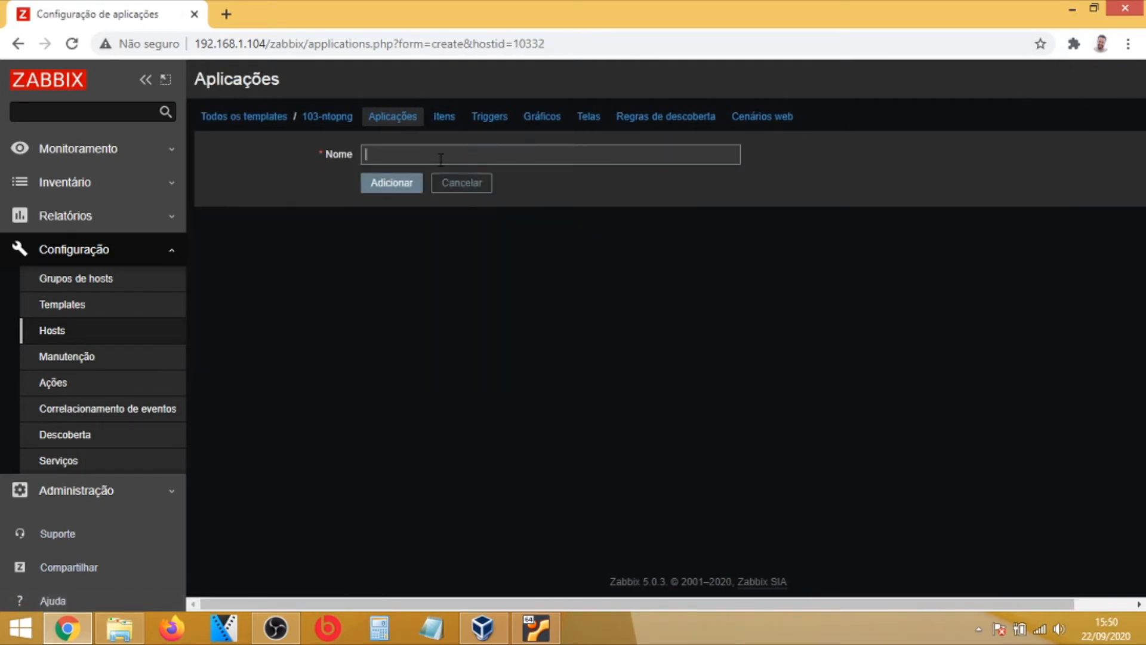
left_click(437, 151)
type("ntopng")
left_click(403, 184)
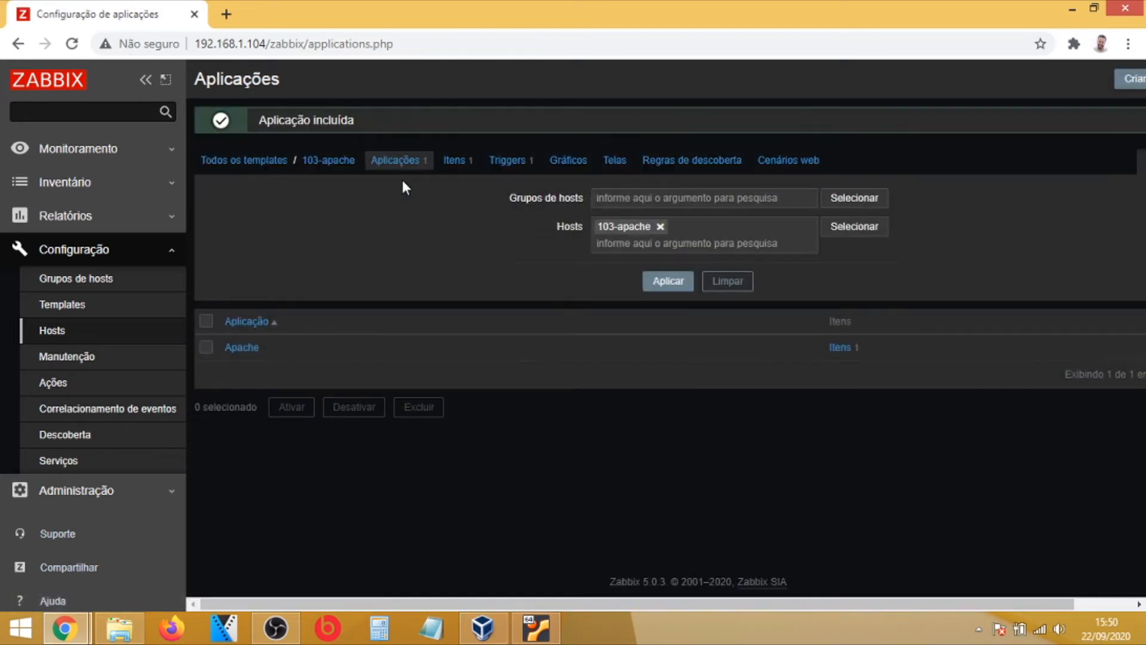
- Start a new item in the 103-ntopng template and name it NtopNG Disponibilidade
left_click(242, 347)
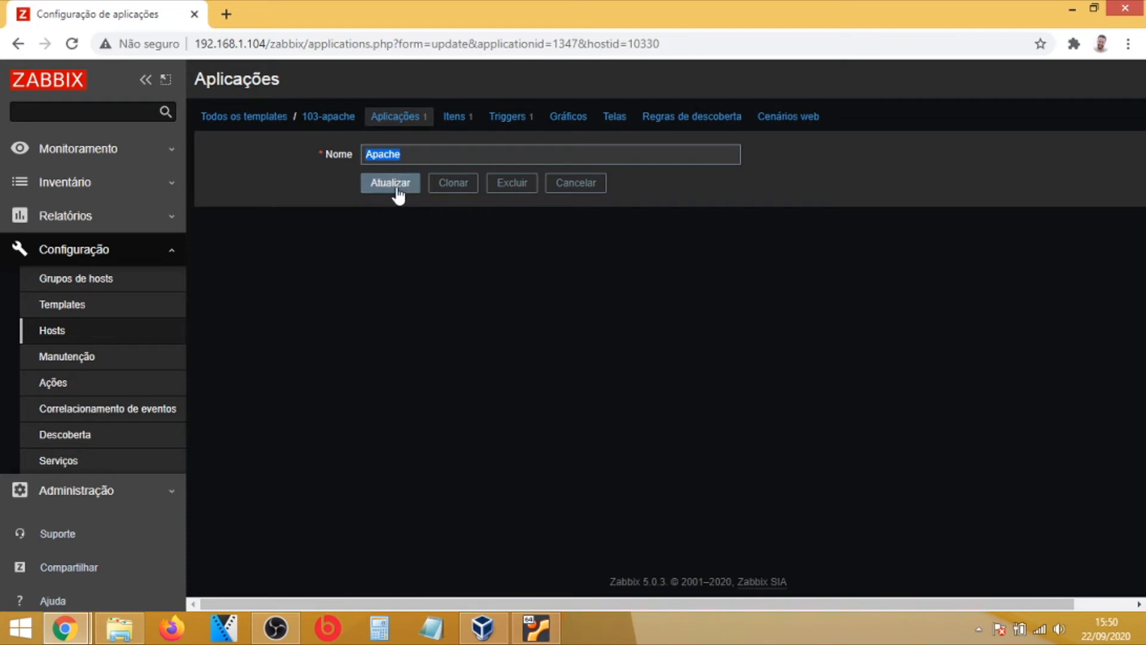
left_click(278, 123)
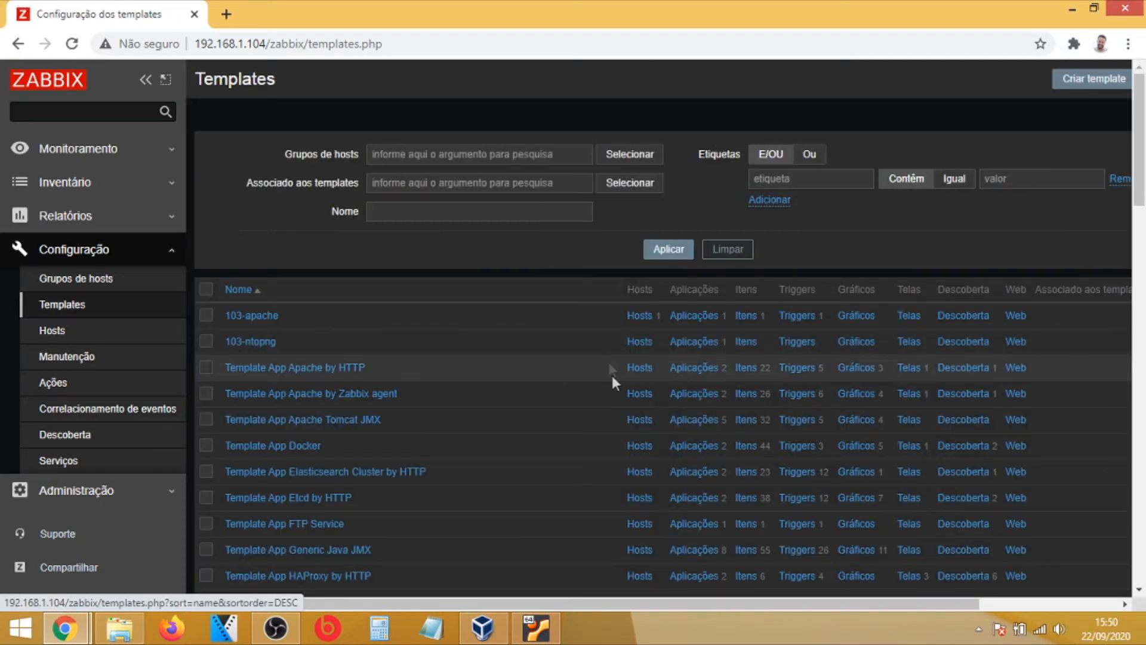
left_click(709, 341)
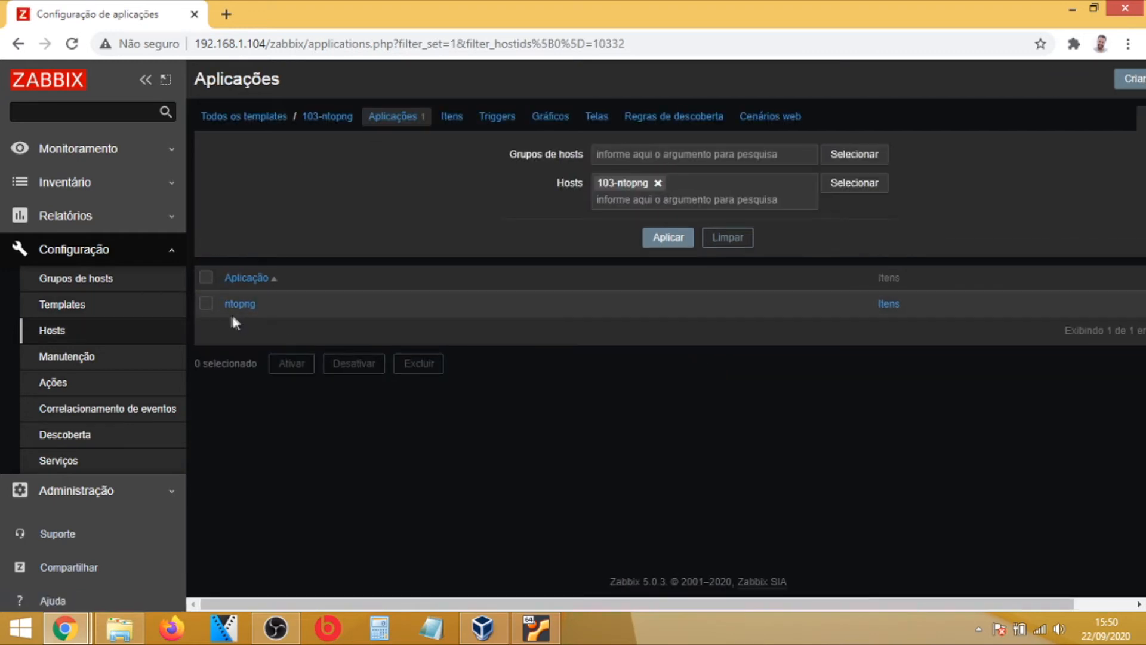
left_click(888, 304)
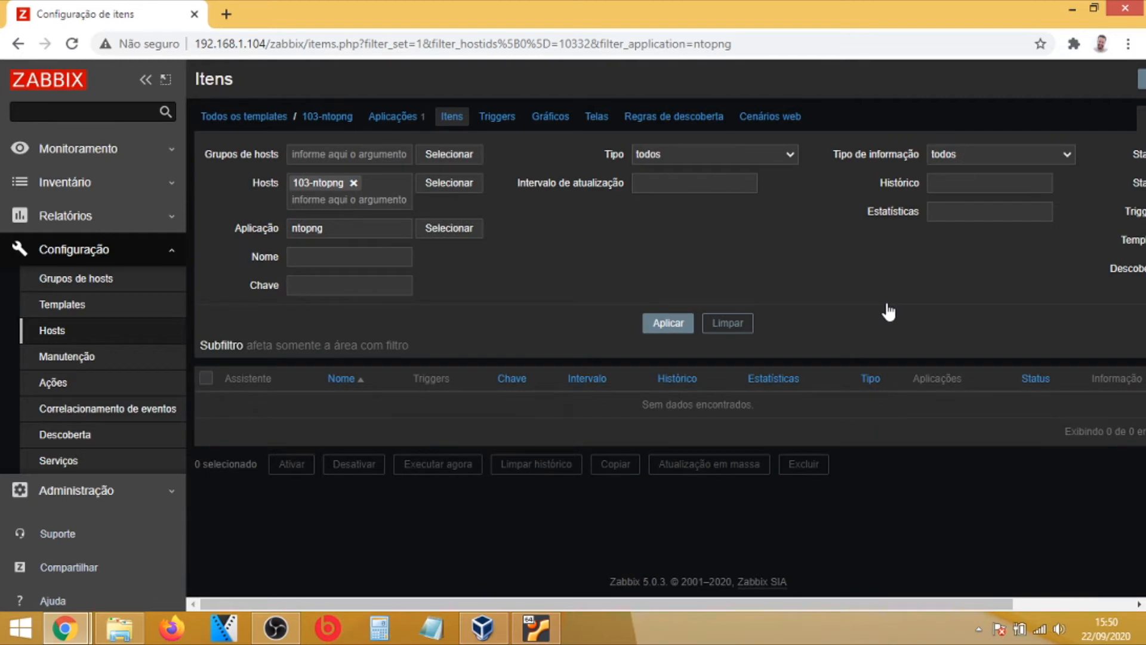
left_click_drag(537, 604, 657, 598)
left_click(1027, 81)
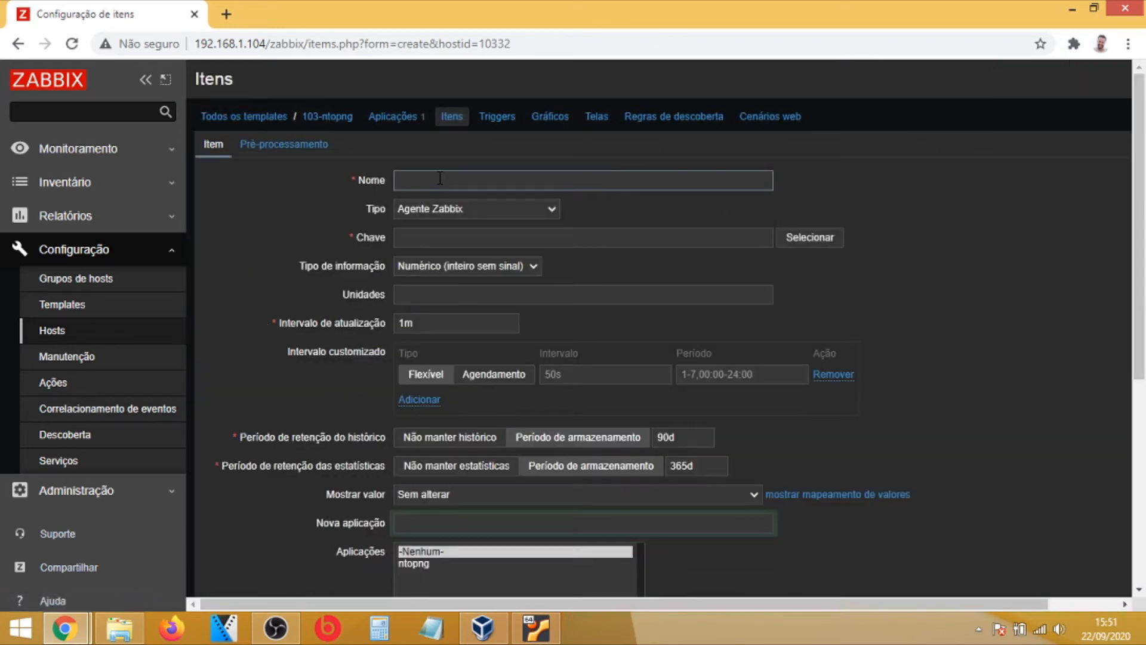
type("NtopNG Disponibilidade")
- Set the item's key to proc.num[<name>,<user>,<state>,<cmdline>]
left_click(452, 238)
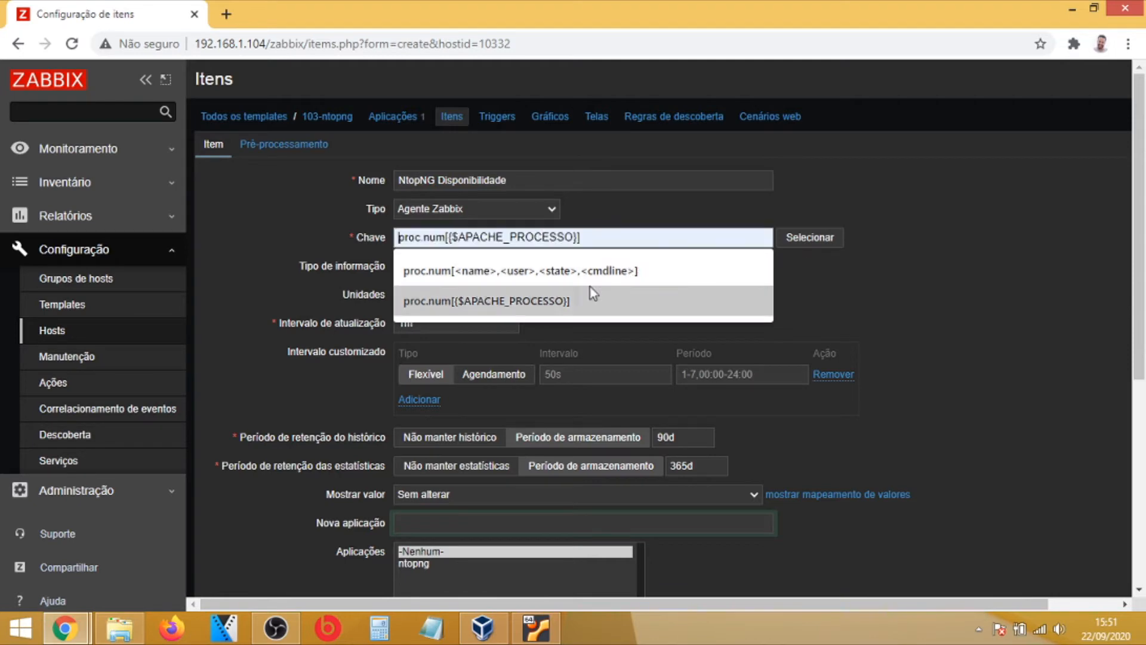
left_click(608, 273)
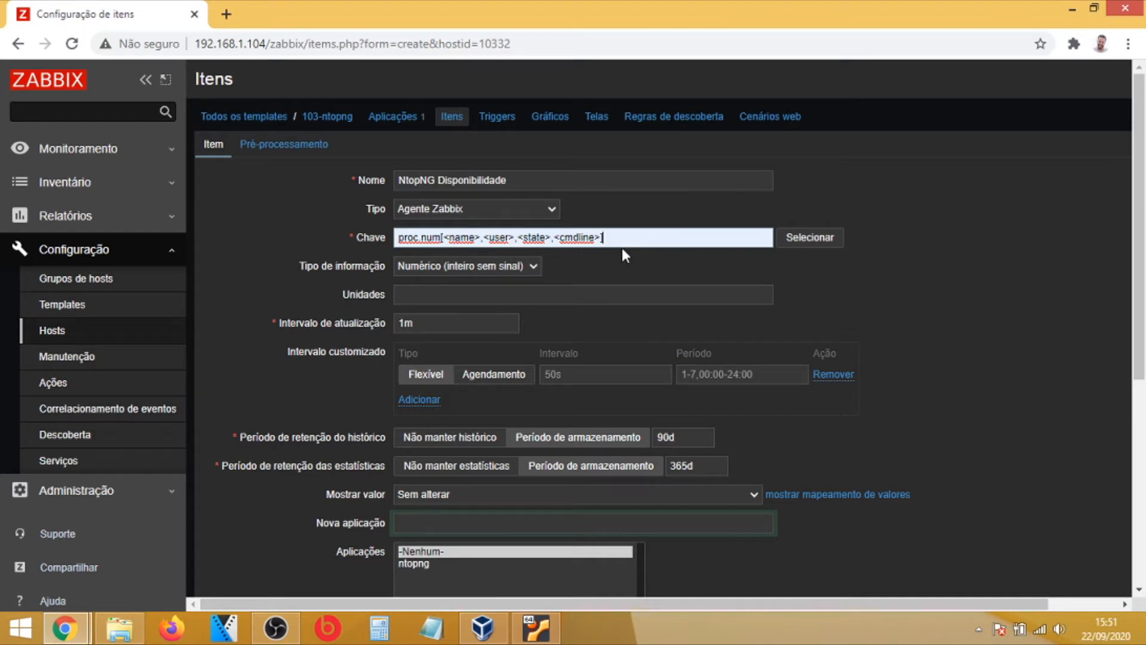
left_click(500, 294)
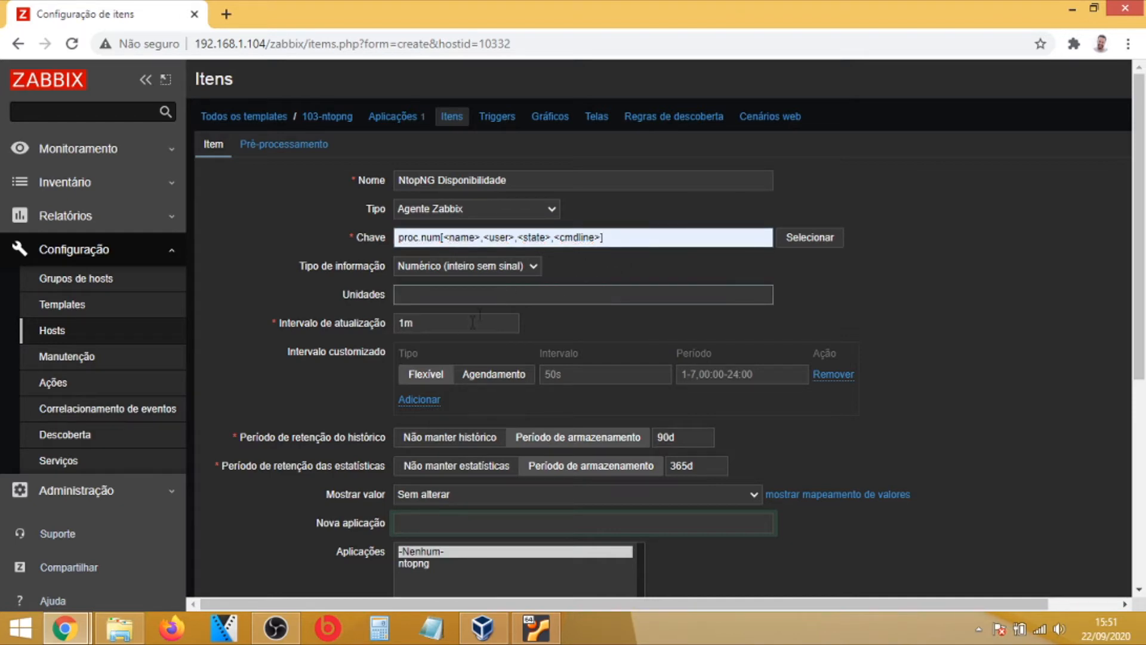
- Set the item's update interval to 5s and its history storage period to 7d
left_click_drag(420, 323, 389, 330)
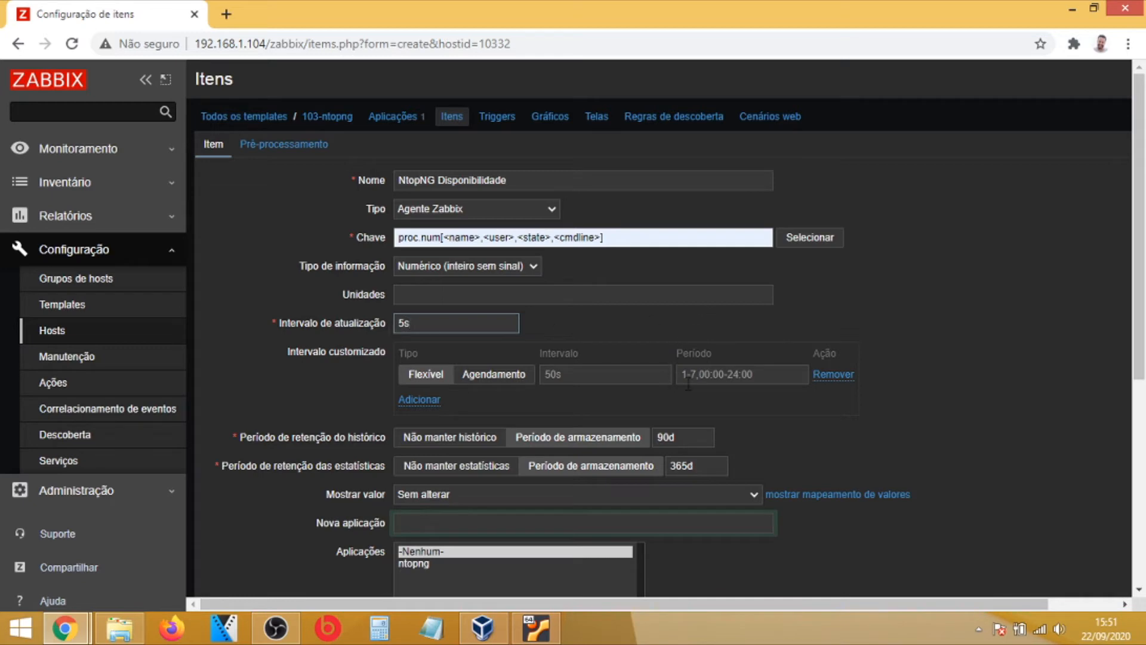
scroll(704, 406, "down", 3)
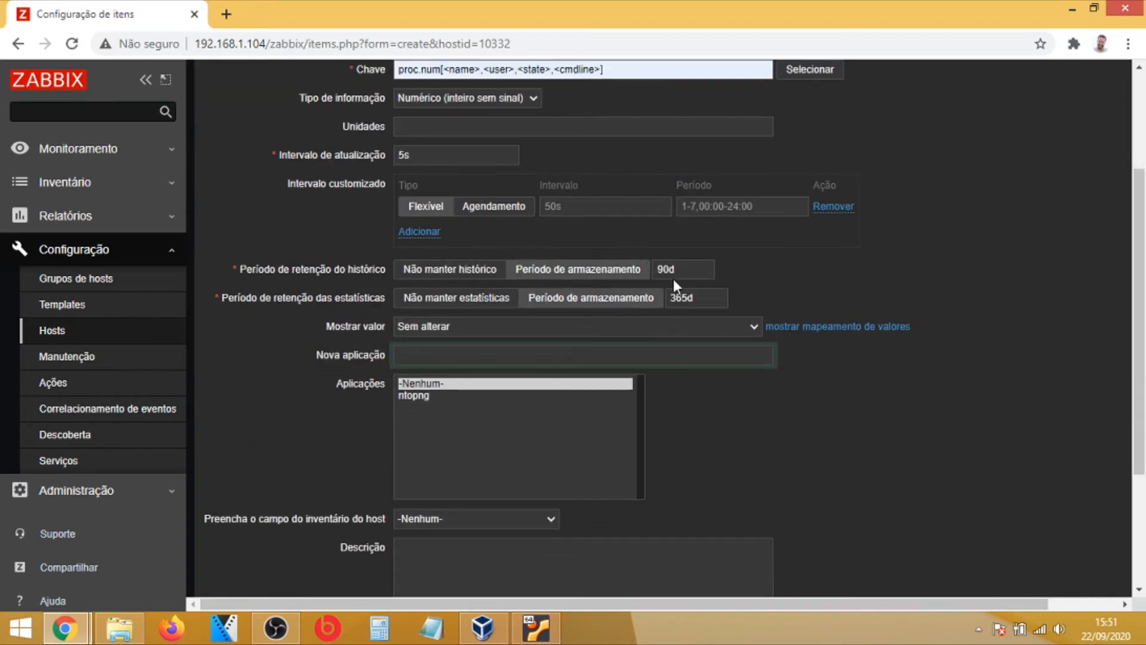
left_click_drag(670, 269, 649, 270)
type("7d")
left_click(863, 417)
scroll(856, 393, "down", 1)
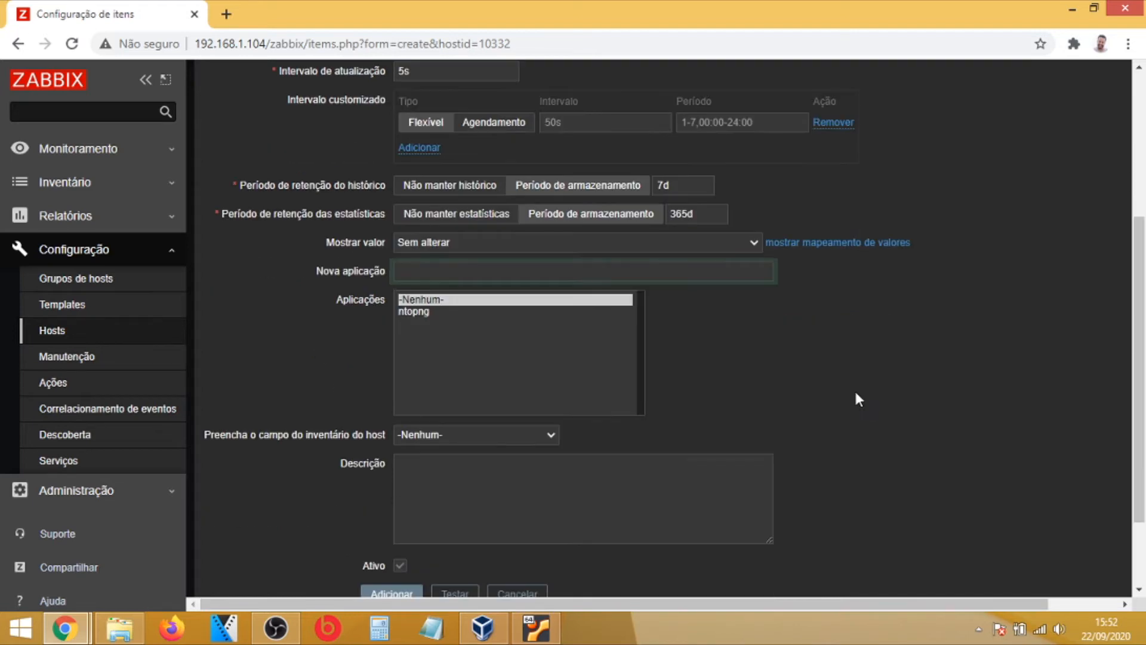
- Assign the item to a new application named Ntopng and add the item
left_click(428, 271)
type("Nt")
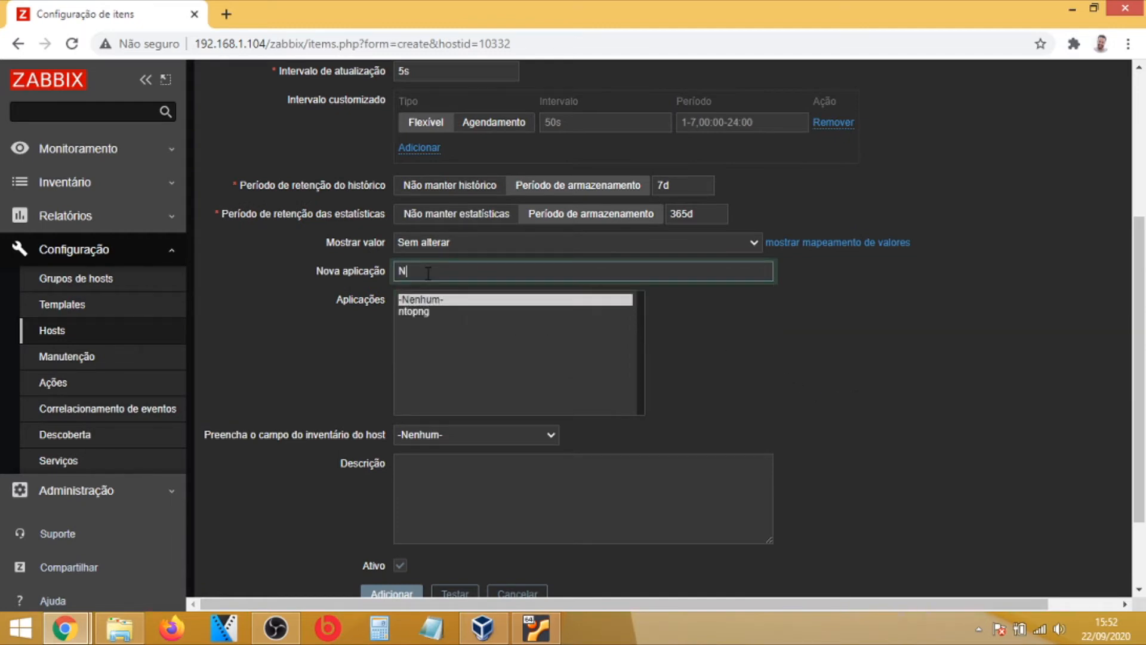
type("opng")
key("Return")
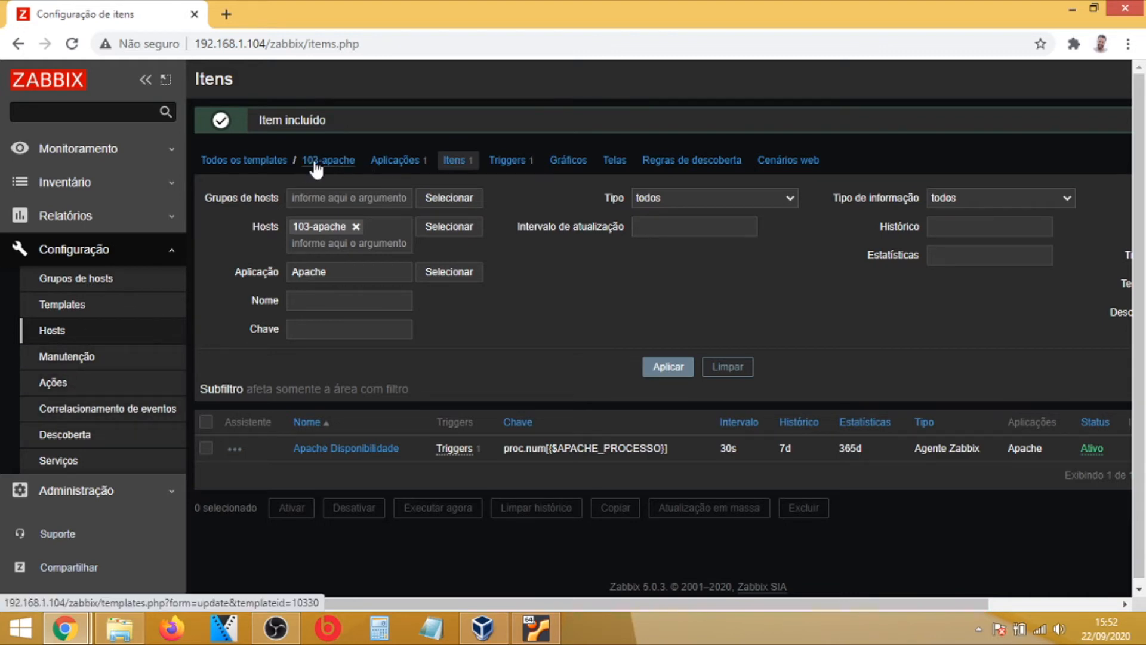
- Reopen the NtopNG Disponibilidade item of the 103-ntopng template and update it with the Ntopng application selected
left_click(240, 161)
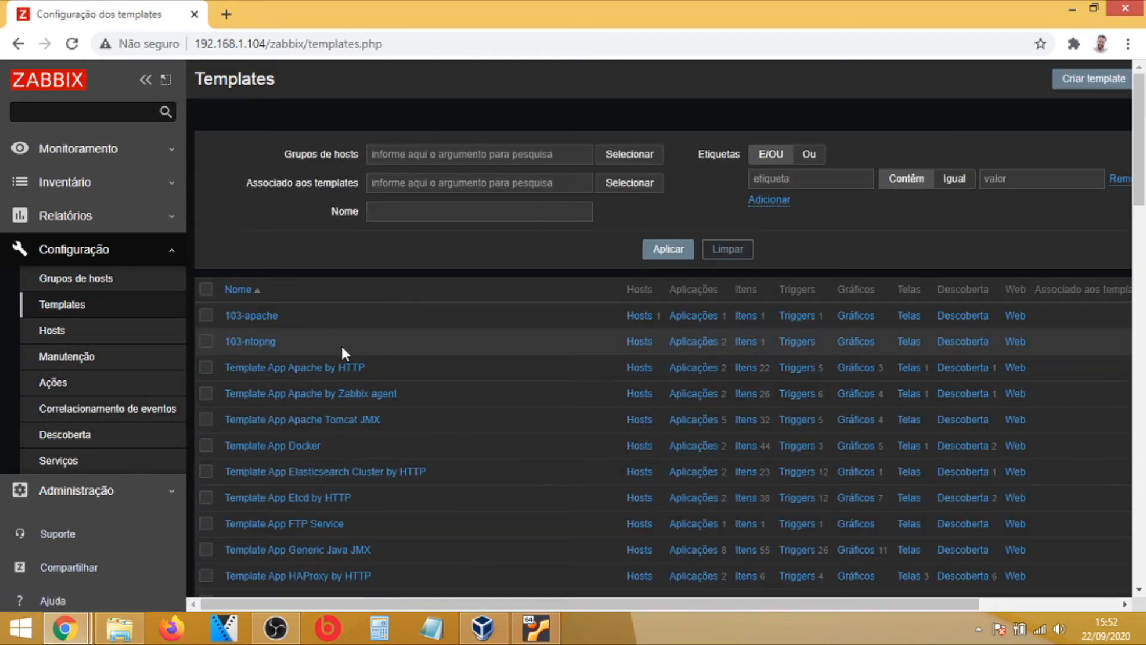
left_click(746, 343)
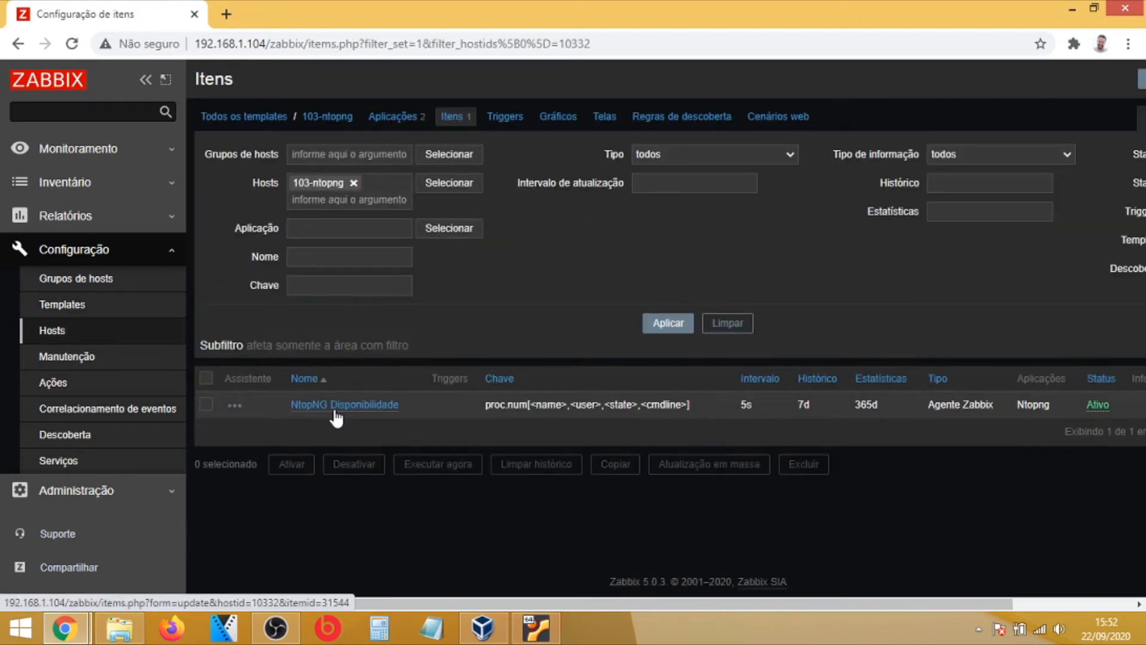
left_click(338, 405)
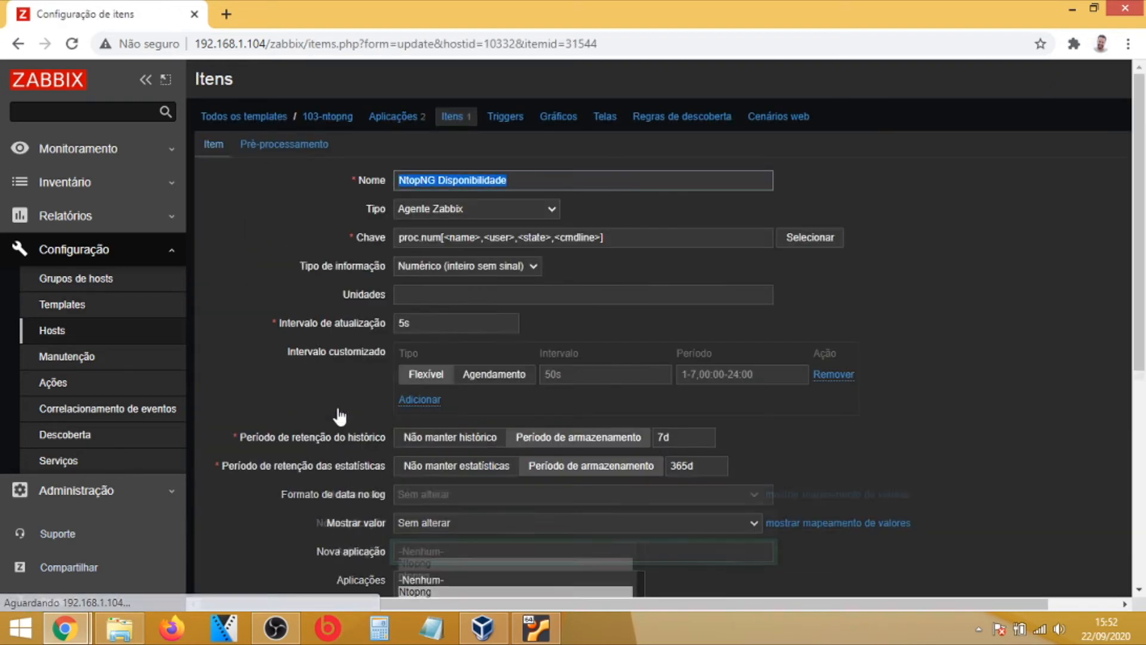
scroll(415, 330, "down", 4)
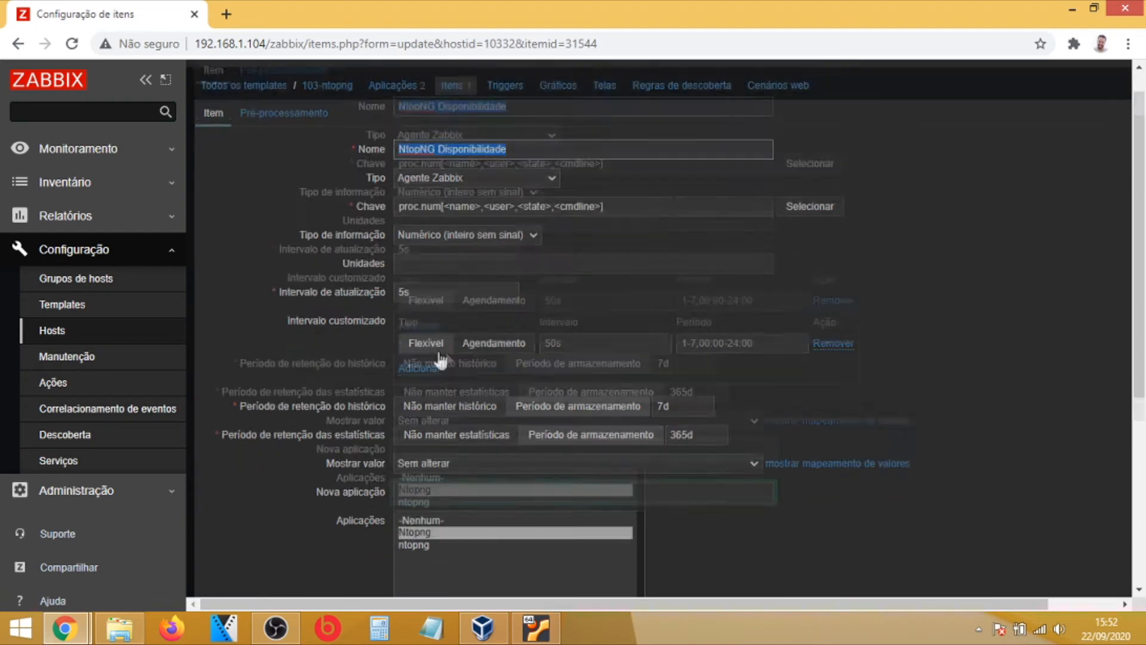
left_click(417, 324)
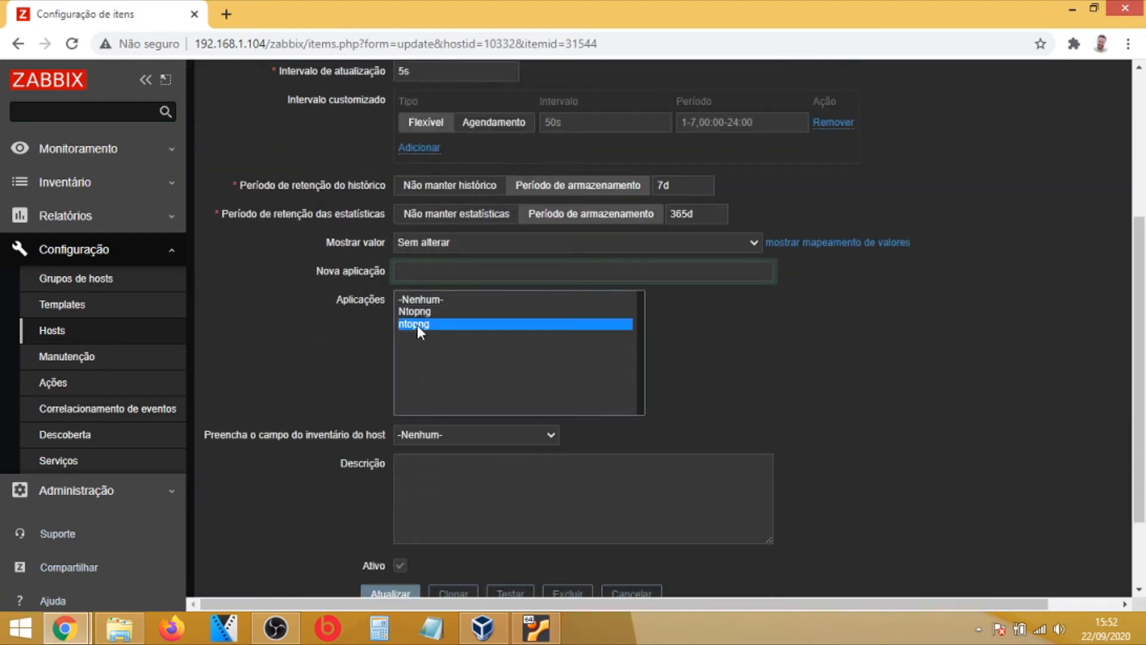
key("Up")
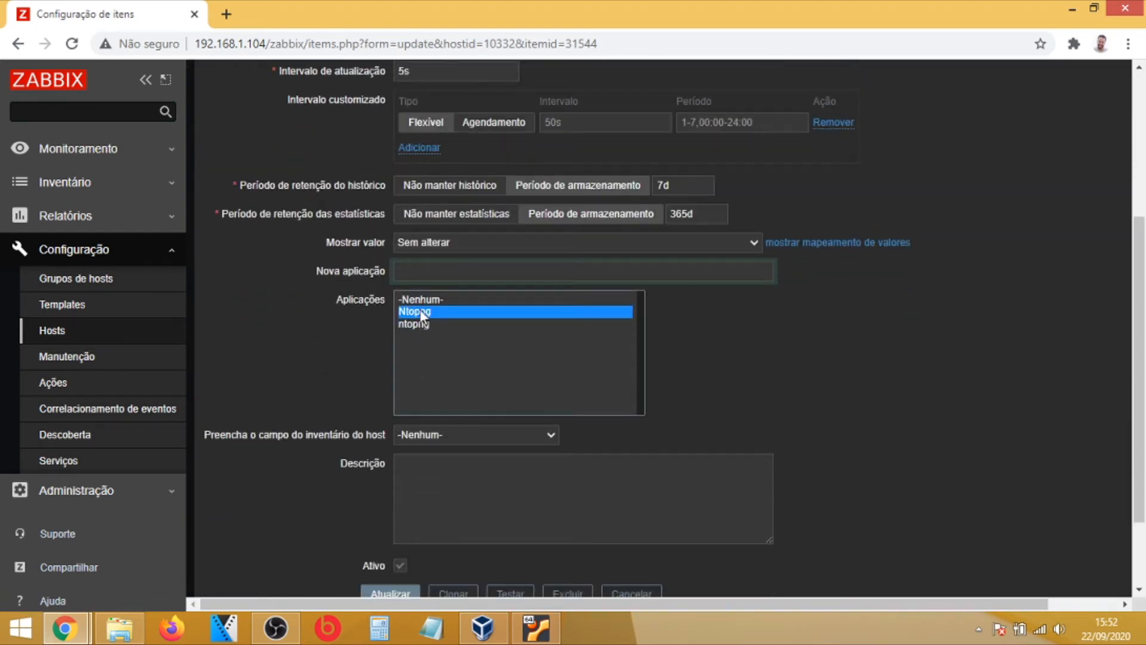
scroll(442, 339, "down", 2)
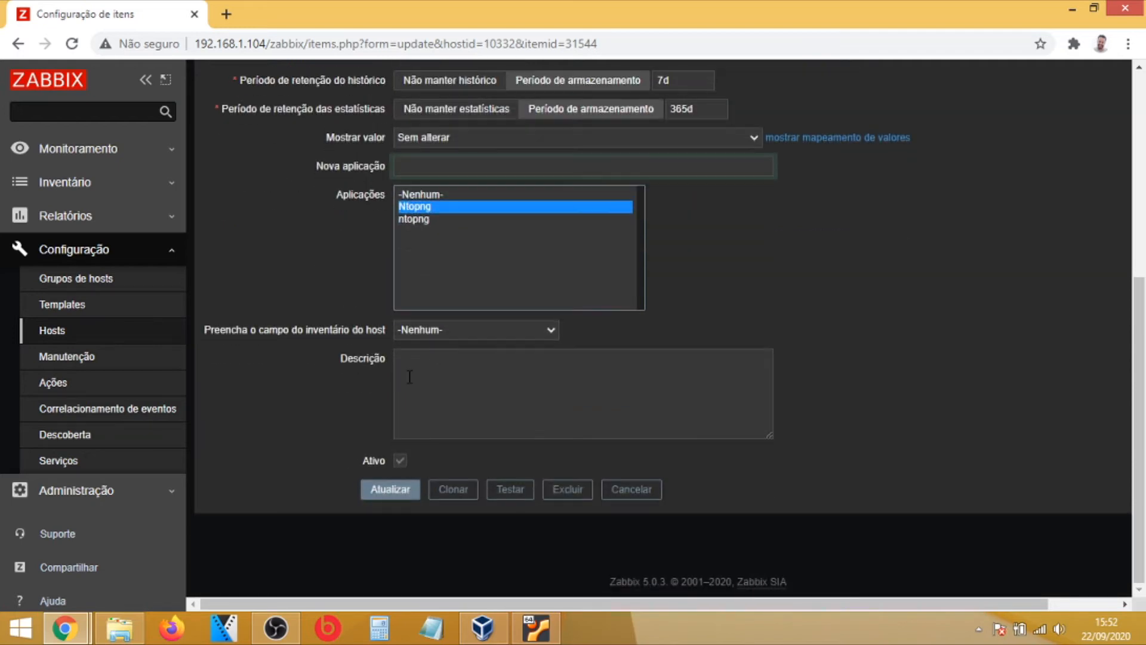
left_click(393, 492)
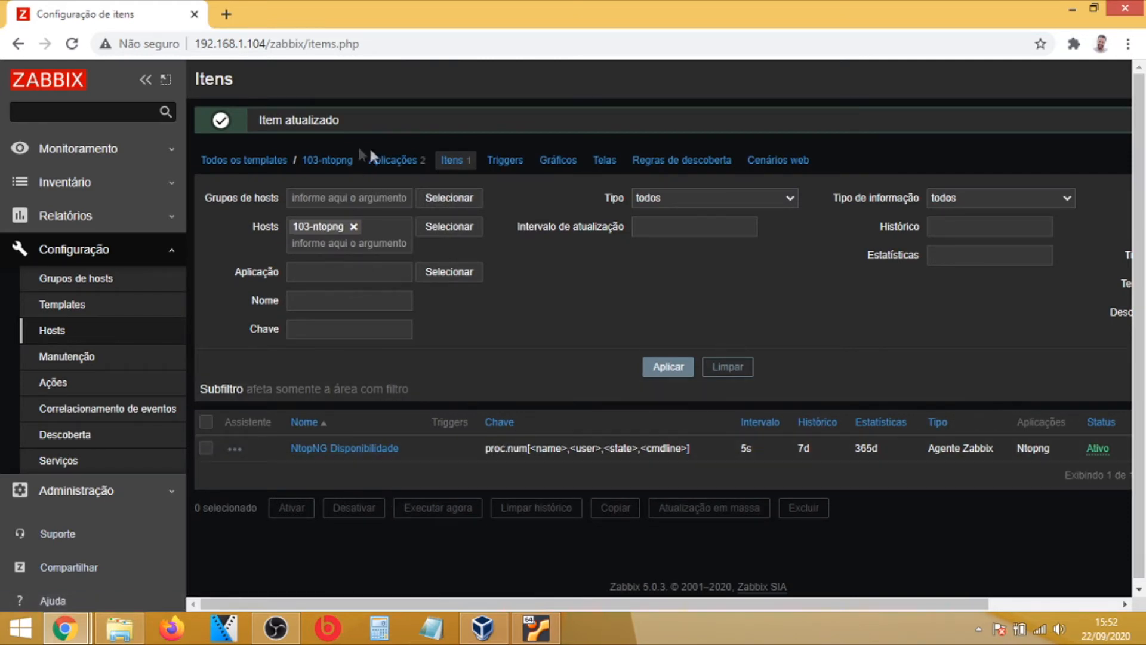
- Define a template macro named {$NTOPNG_PROCESSO} in the 103-ntopng template
left_click(338, 161)
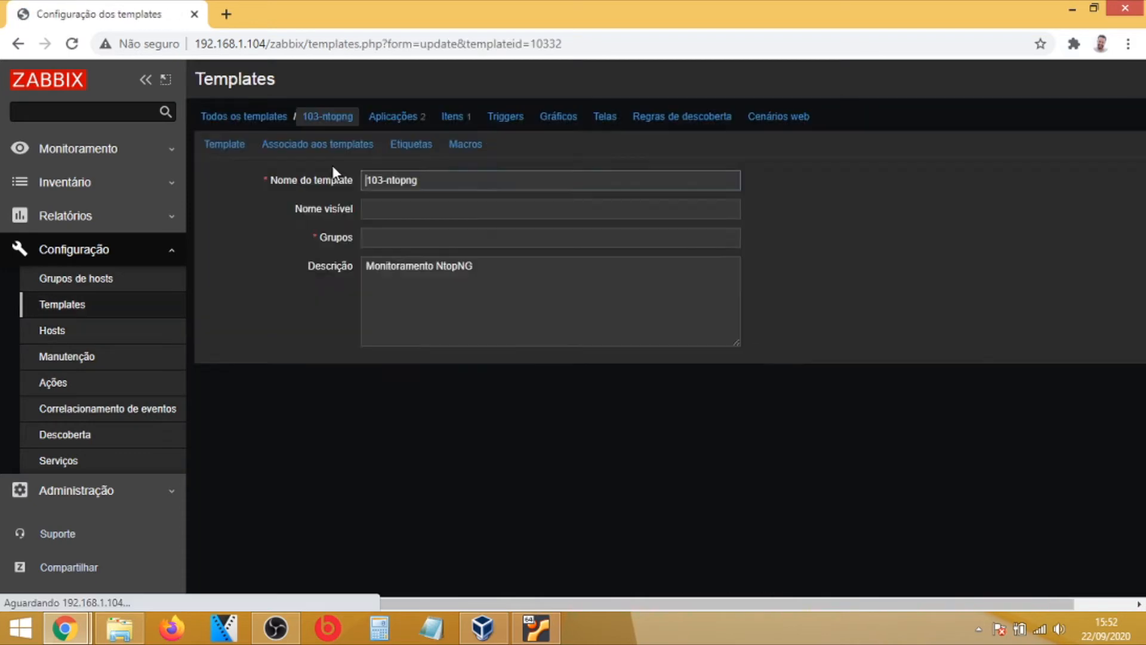
left_click(464, 143)
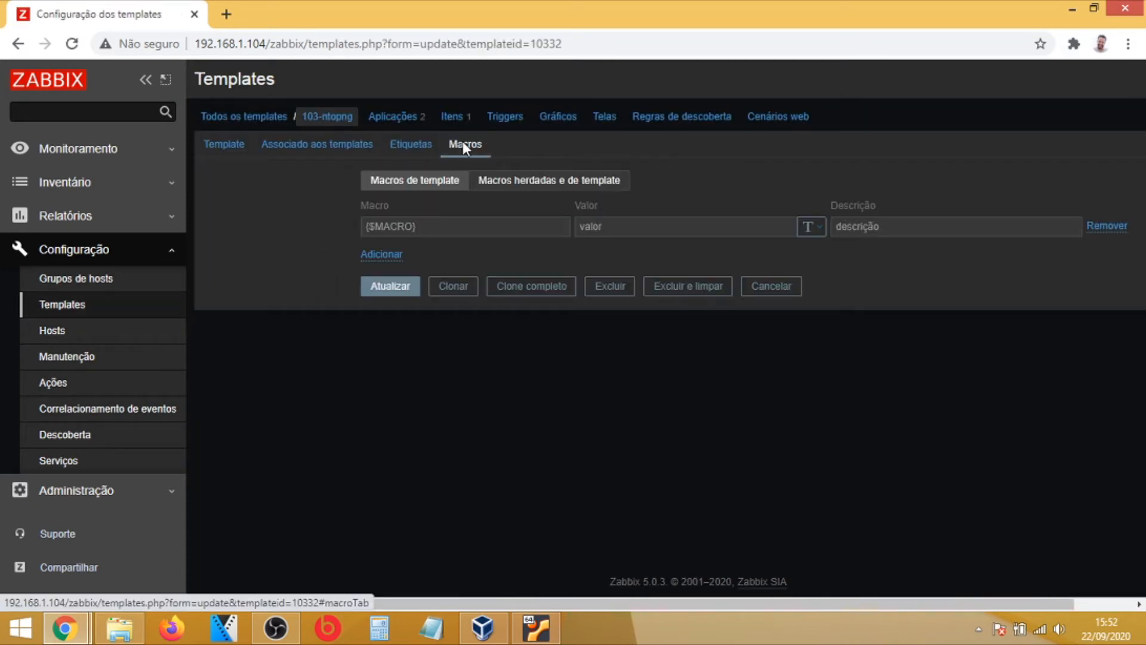
left_click(474, 226)
type("{$NTOPNG_Process")
key("BackSpace")
key("BackSpace")
key("BackSpace")
key("BackSpace")
key("BackSpace")
key("BackSpace")
type("ROCE")
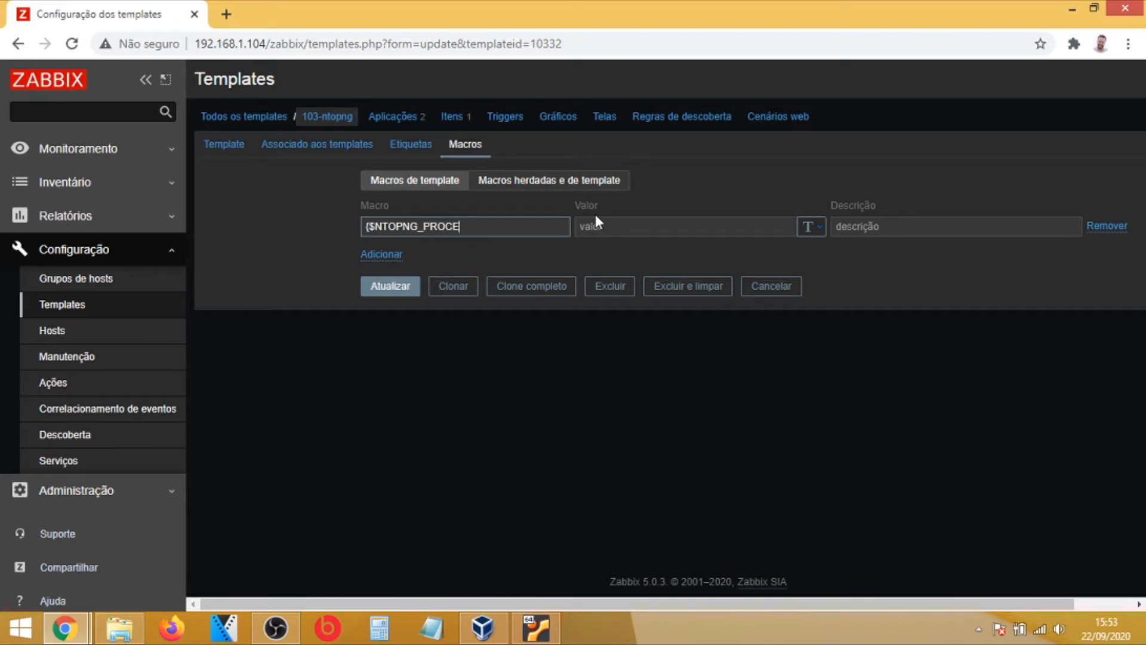
type("SSO}")
left_click(594, 229)
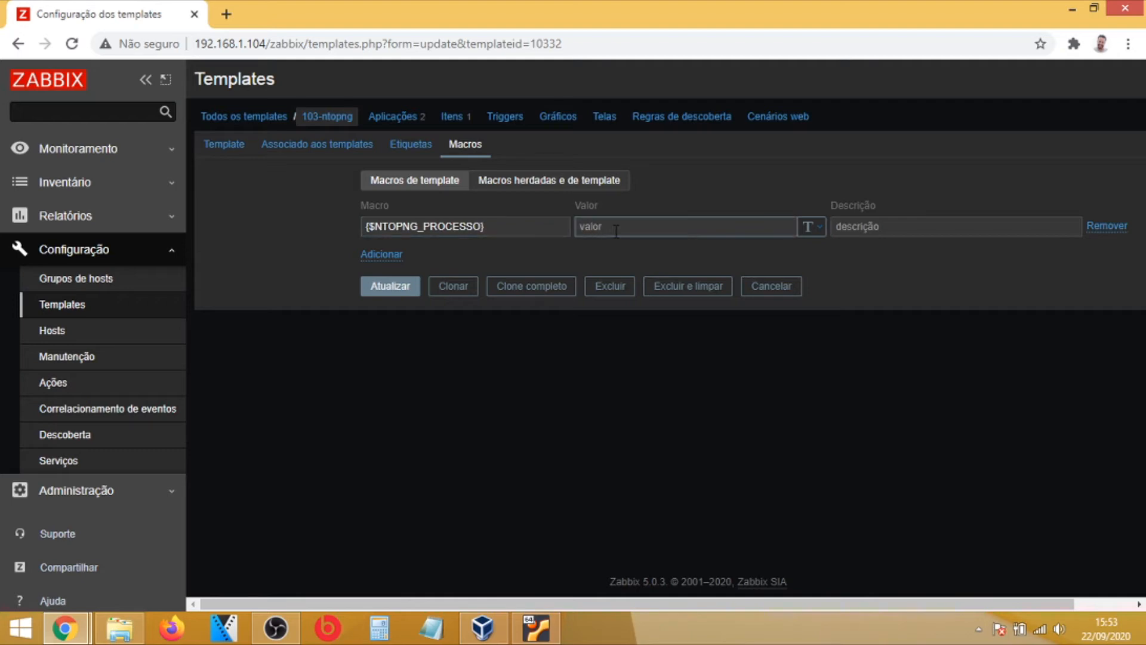
- Switch to the Ubuntu Server virtual machine and list all running processes, then only the ntop ones with sudo ps -A |grep ntop
left_click(535, 627)
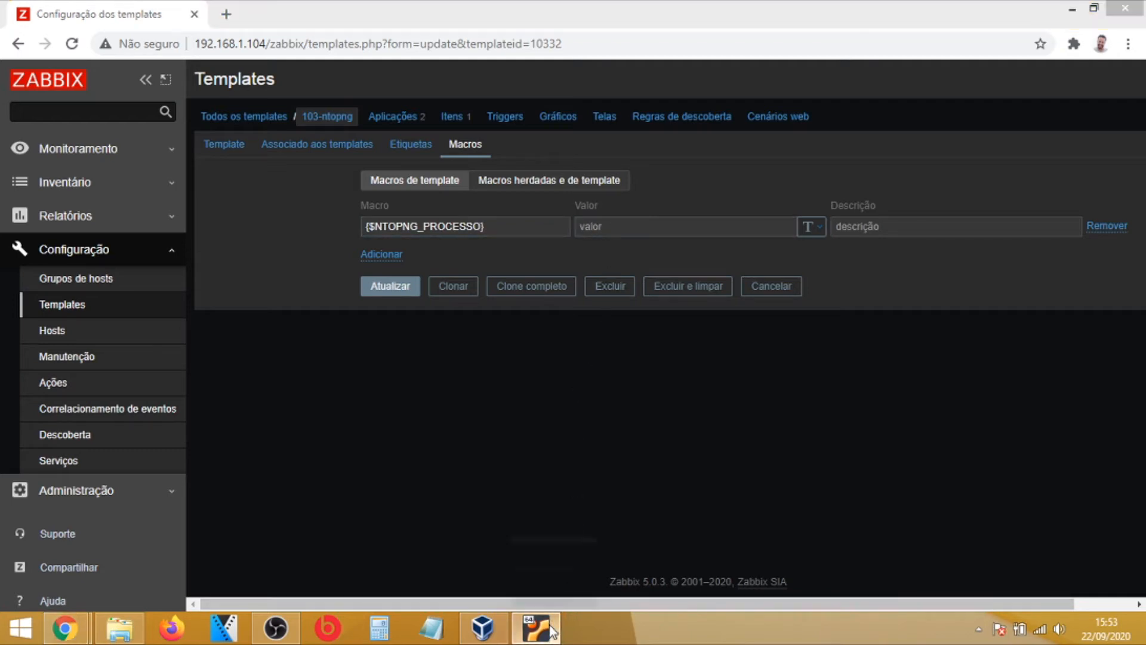
type("sudo ps -A")
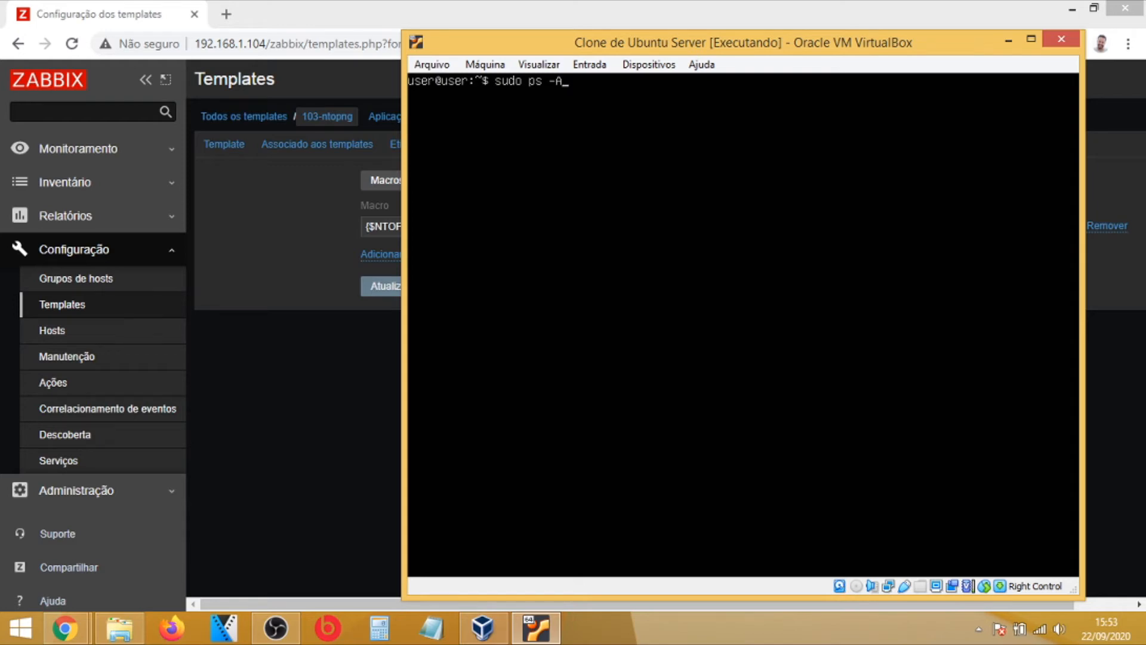
key("Return")
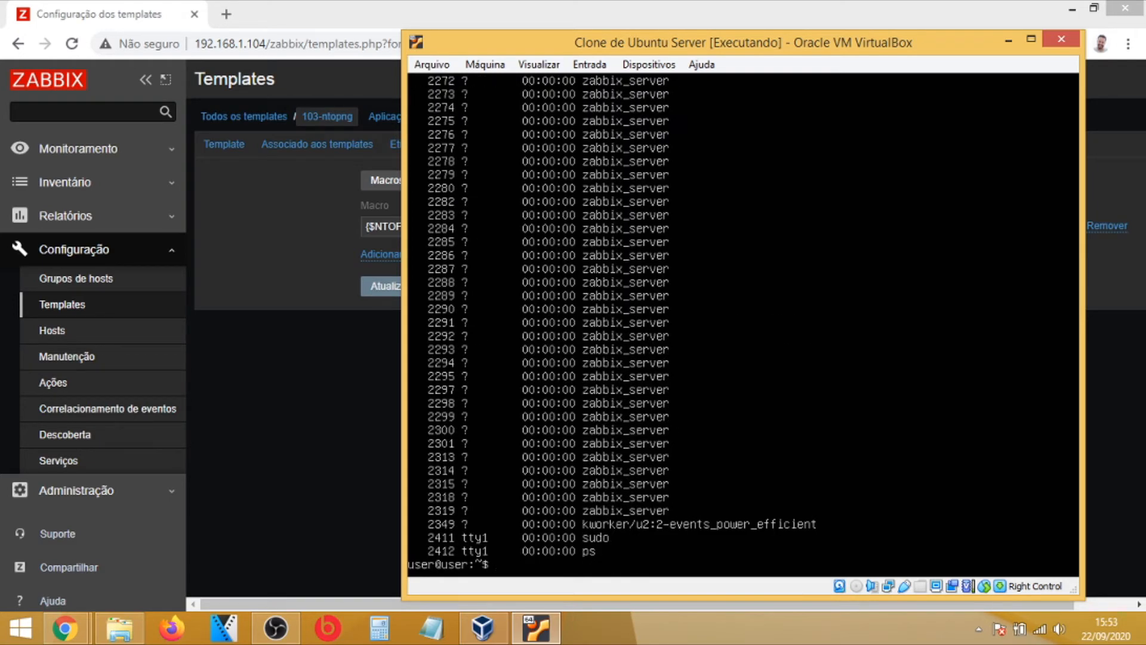
key("Up")
type("|grep n")
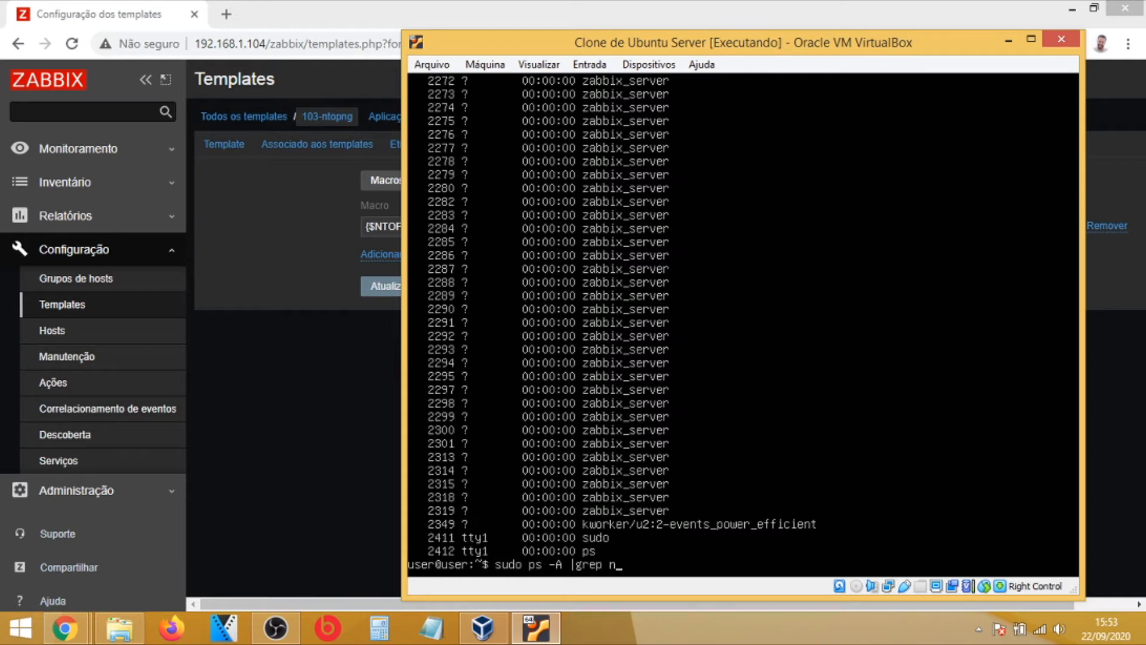
type("top")
key("Return")
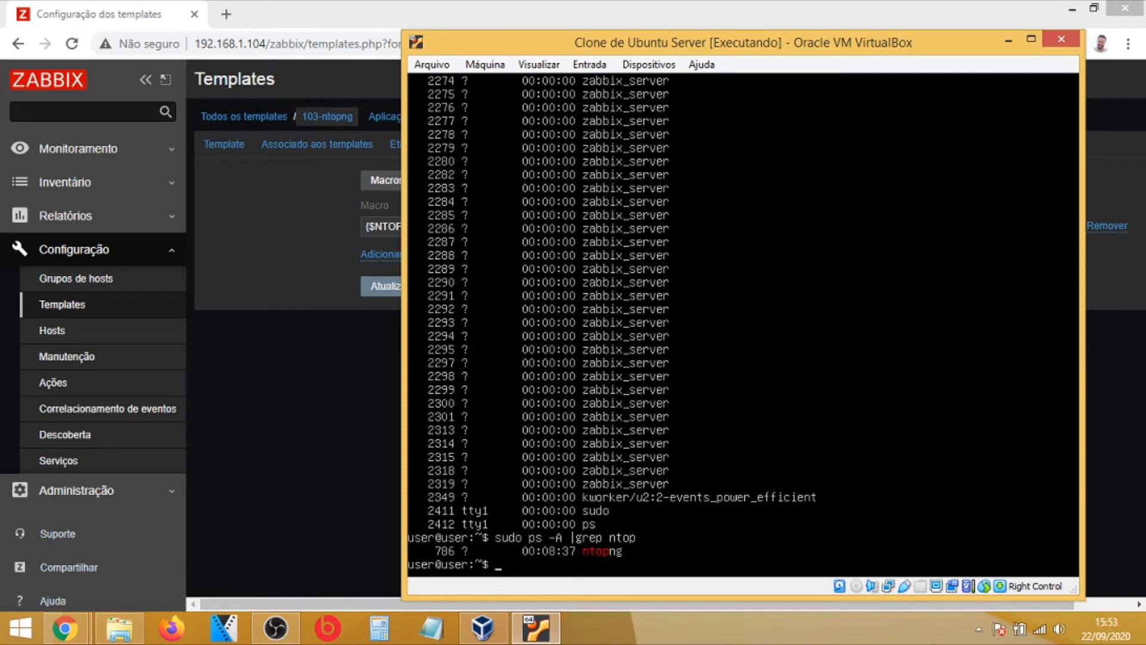
- Back in Zabbix, set the {$NTOPNG_PROCESSO} macro's value to ntopng and update the template
left_click(352, 334)
left_click(644, 220)
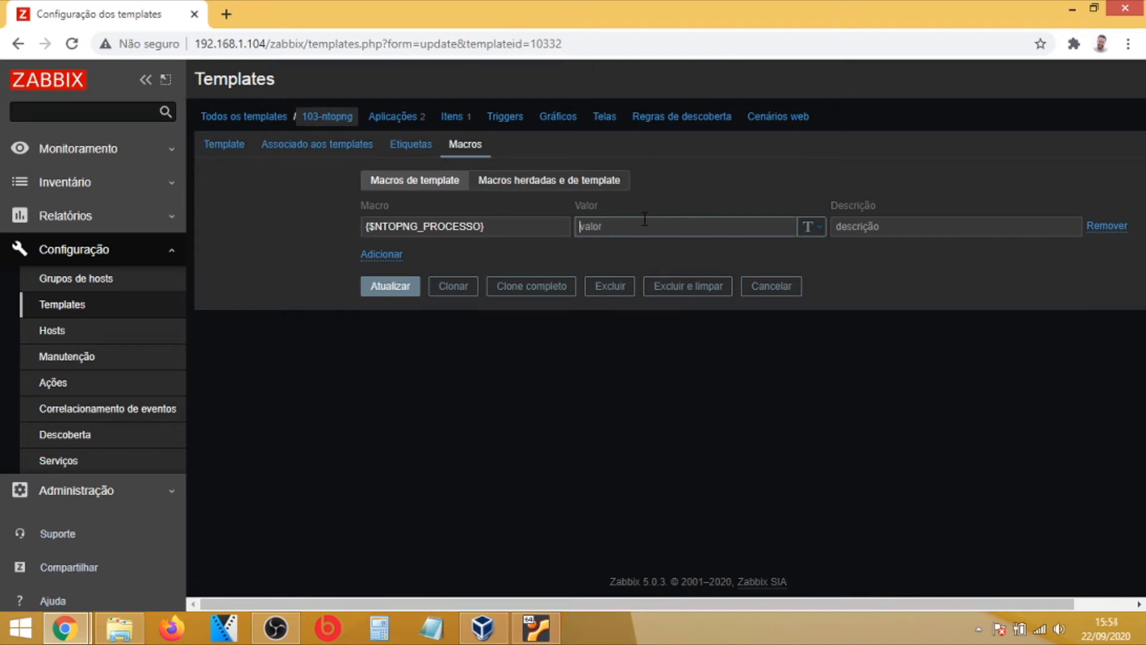
type("ntopng")
key("alt+Tab")
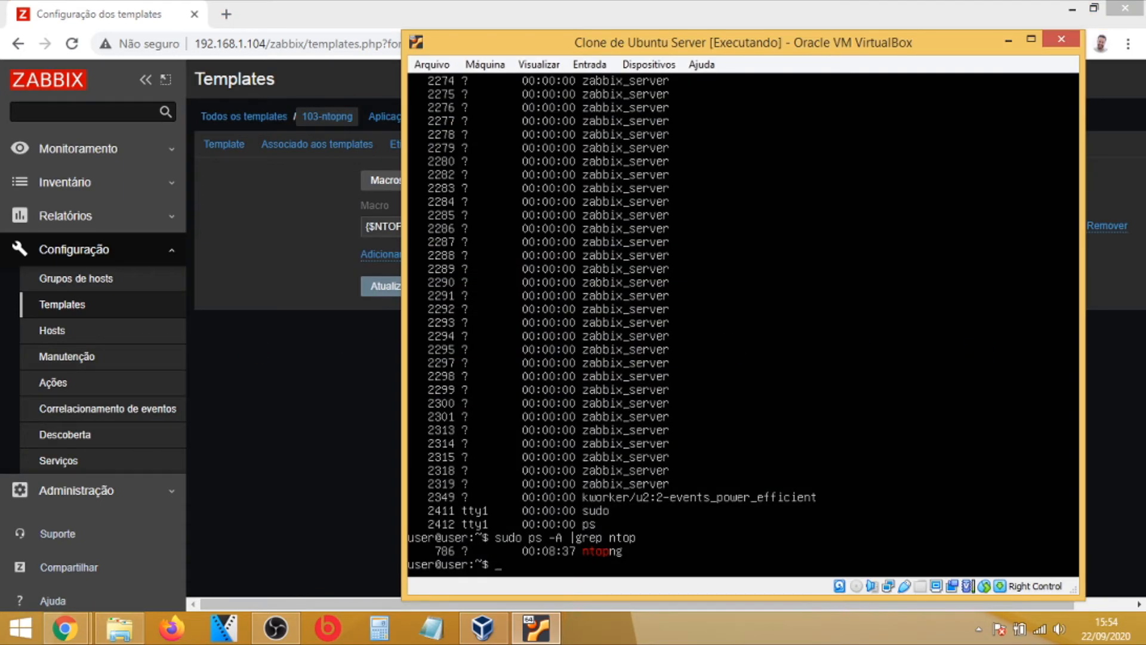
left_click(257, 201)
left_click(393, 286)
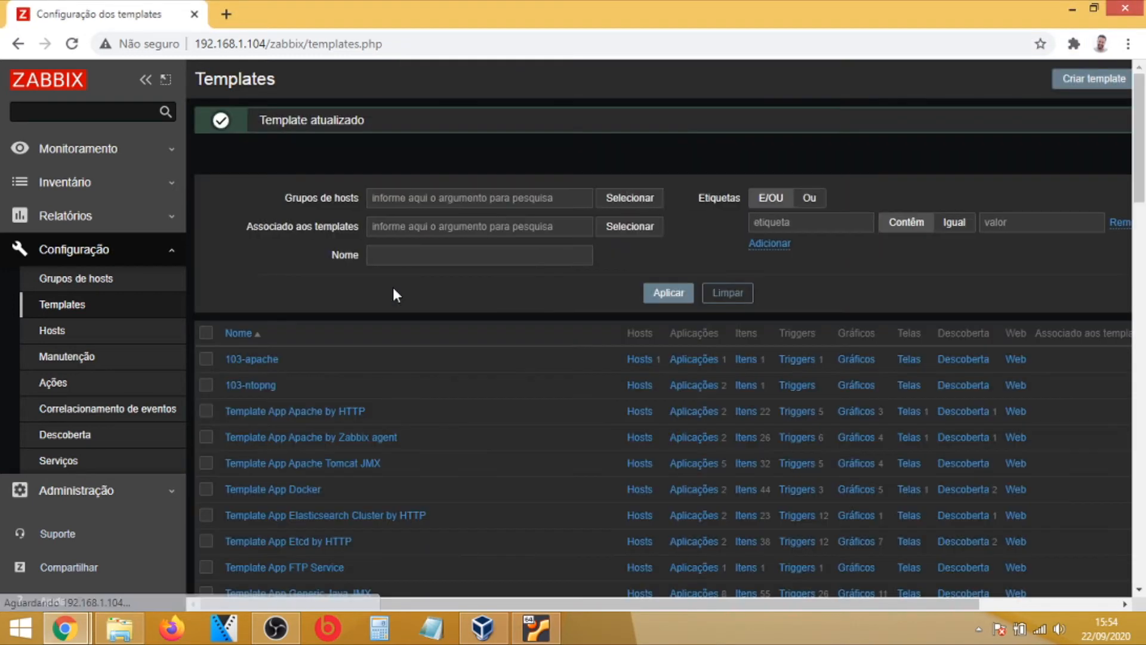
- Copy the {$NTOPNG_PROCESSO} macro name from the macros of the 103-ntopng template
left_click(747, 385)
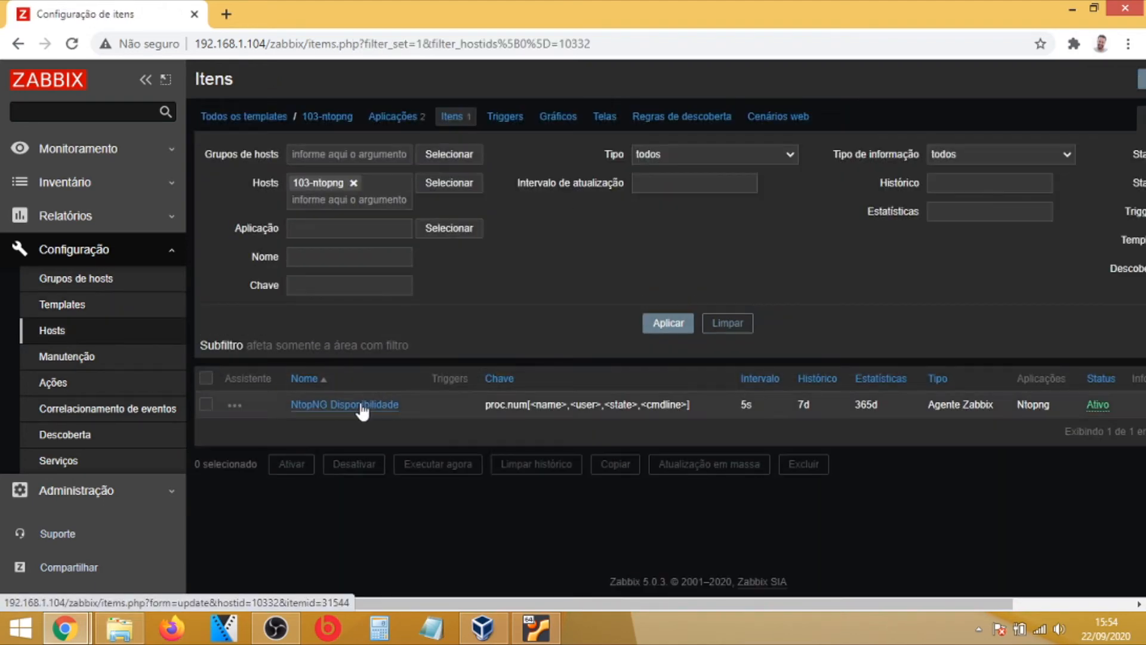
left_click(362, 408)
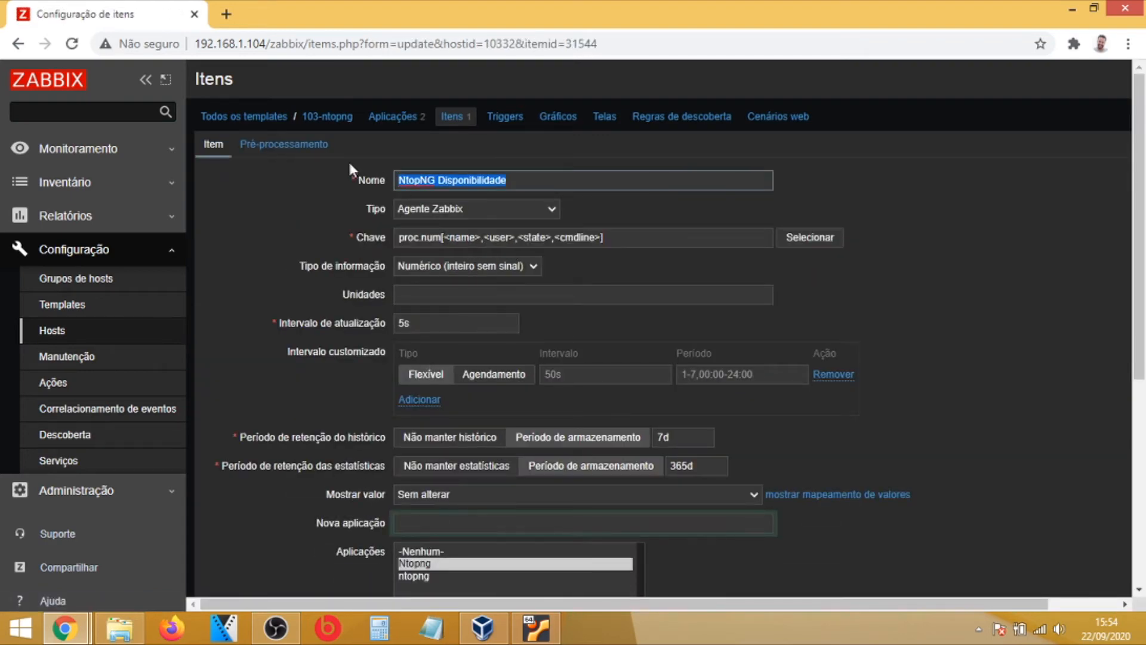
left_click(325, 119)
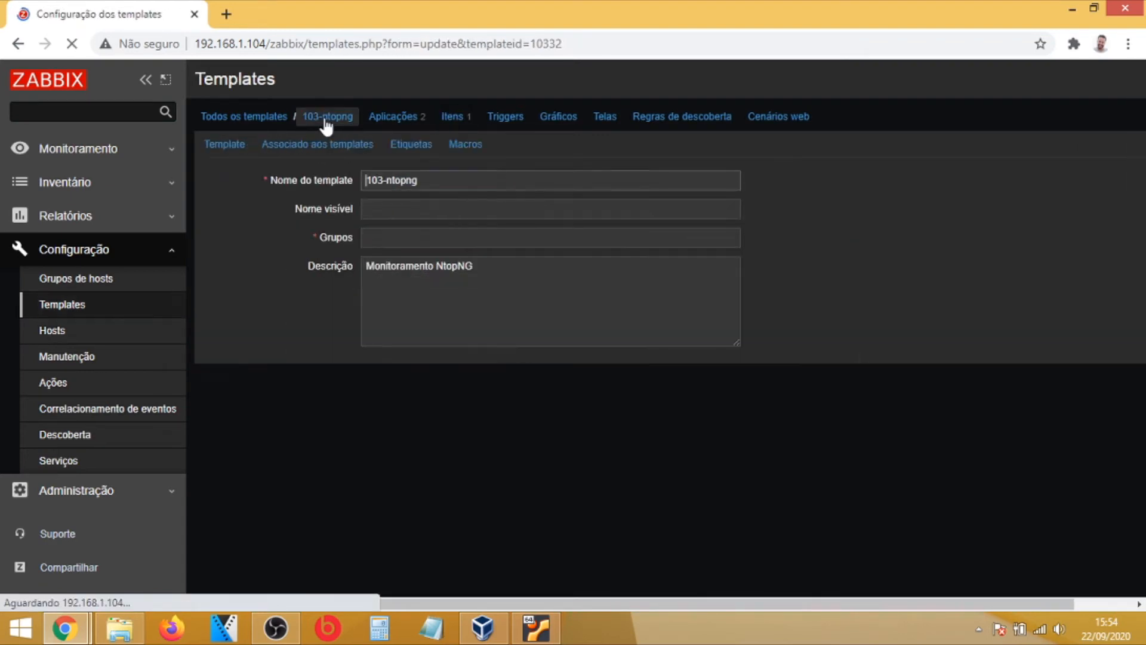
left_click(469, 145)
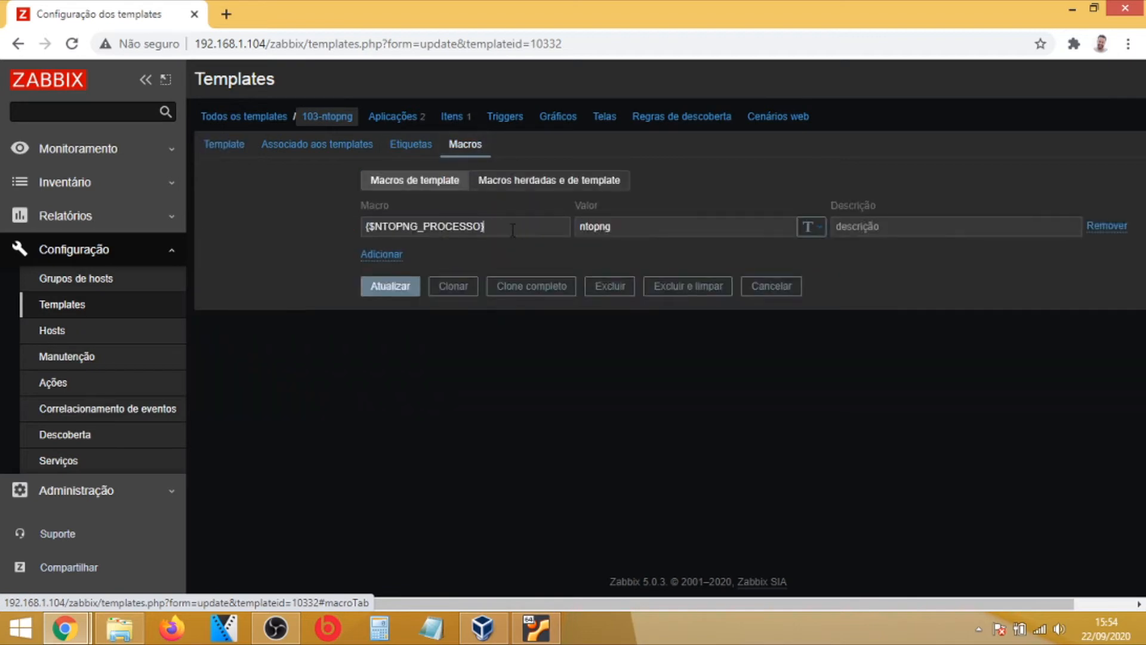
left_click_drag(517, 230, 320, 231)
key("ctrl+c")
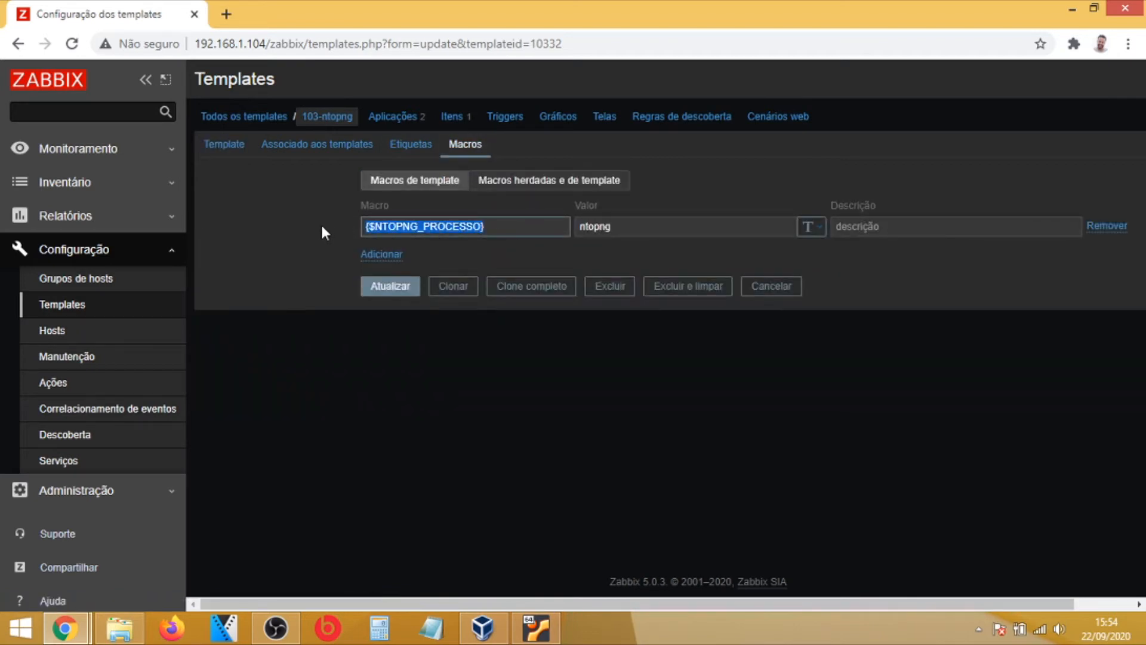
- Set the key of the NtopNG Disponibilidade item to proc.num[{$NTOPNG_PROCESSO}] and update the item
left_click(452, 123)
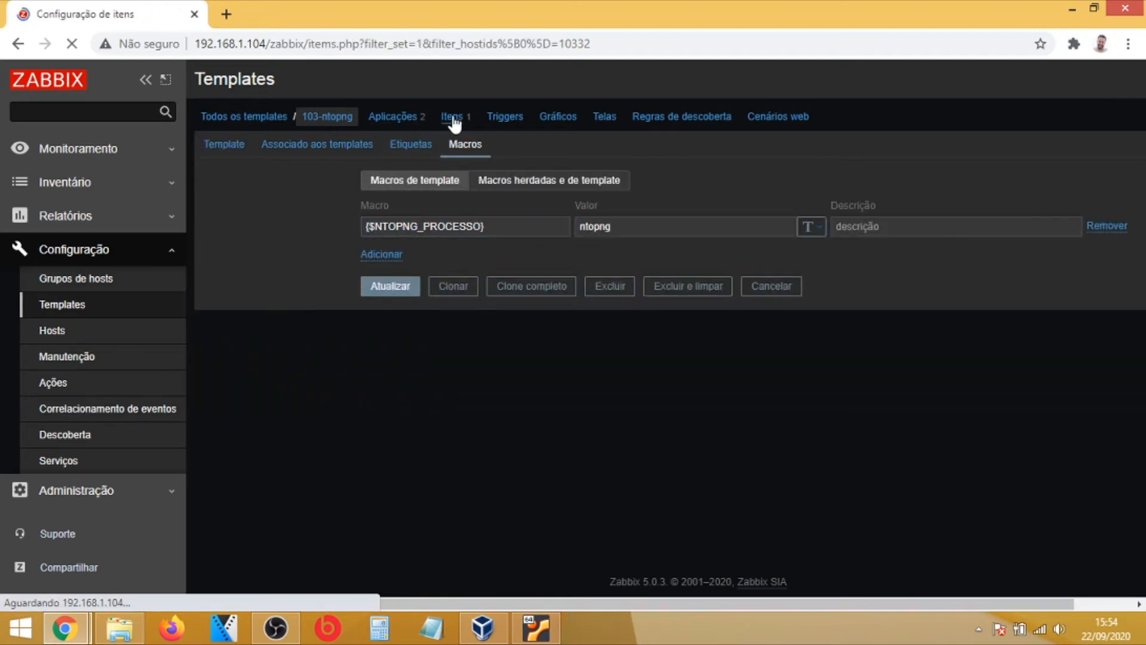
left_click(373, 405)
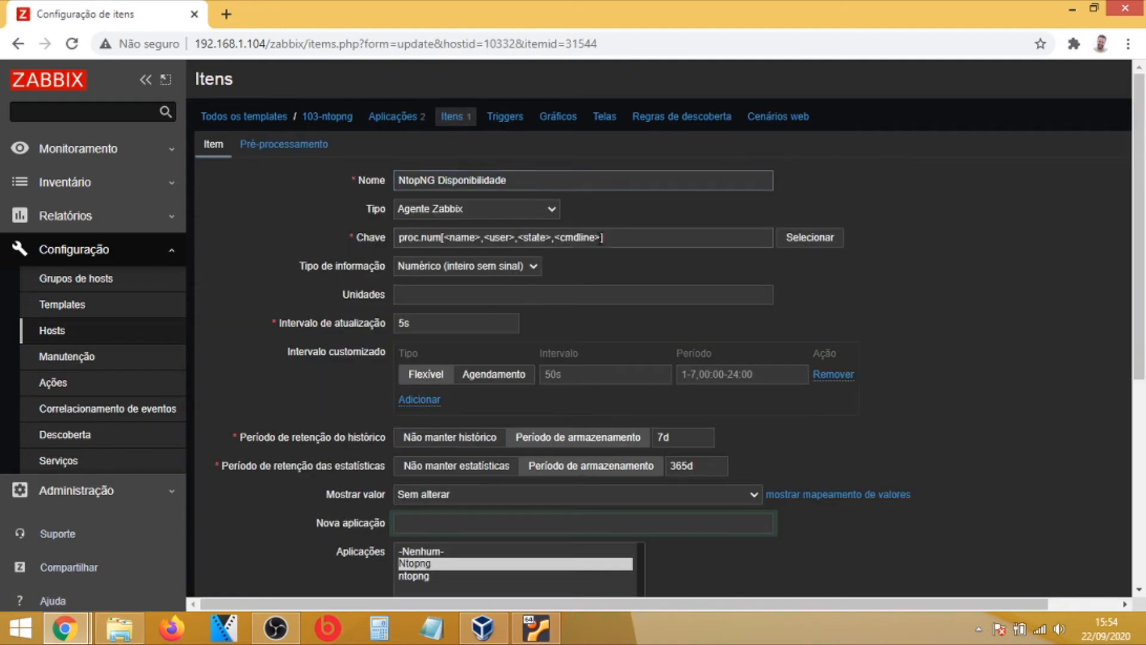
left_click_drag(602, 236, 447, 237)
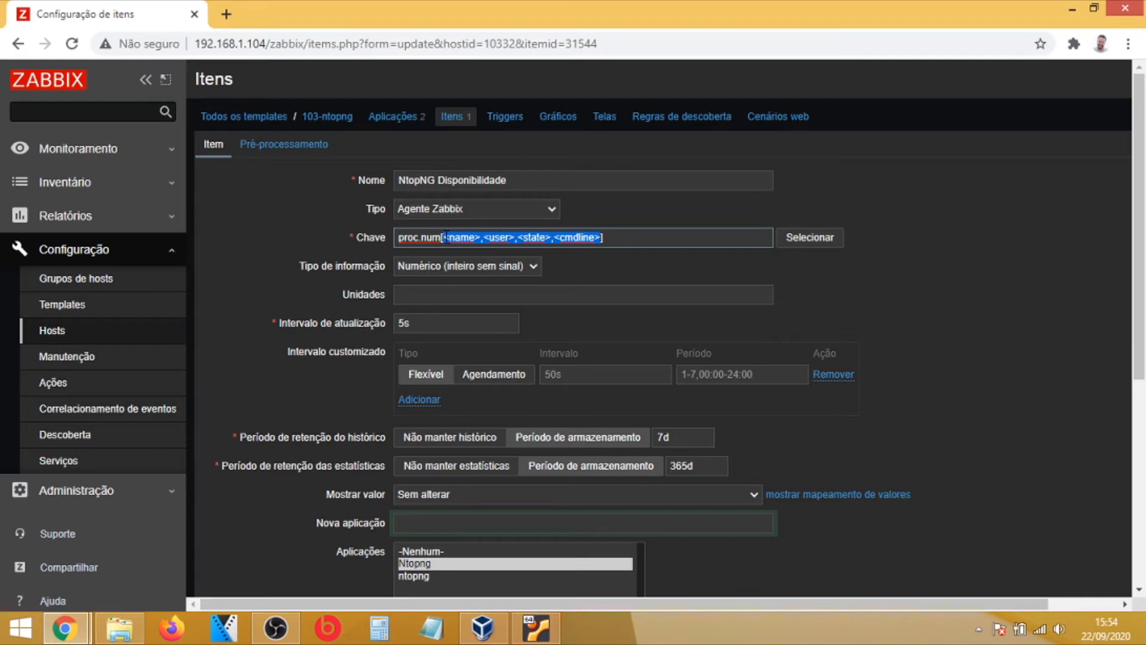
key("ctrl+v")
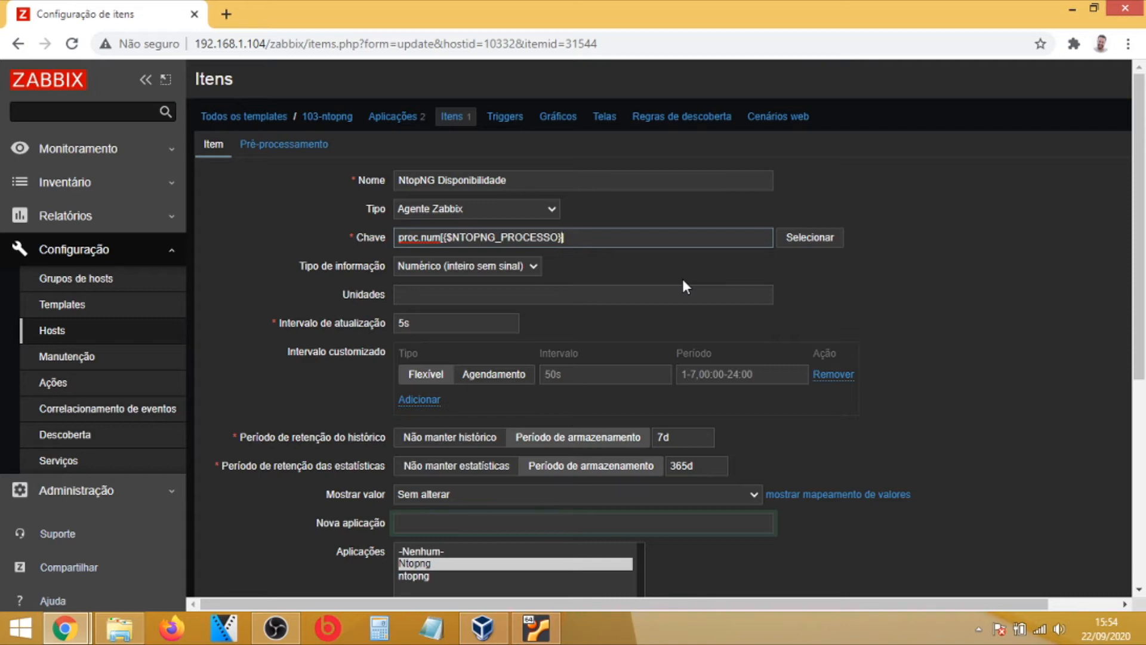
scroll(682, 278, "down", 3)
scroll(683, 283, "down", 3)
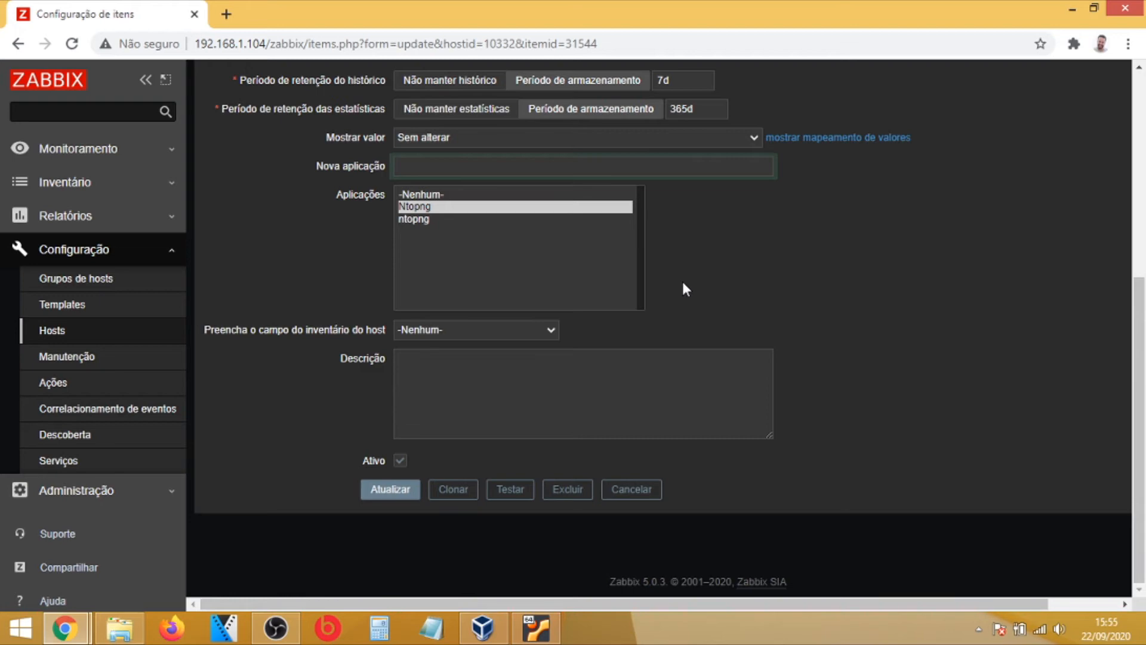
left_click(391, 491)
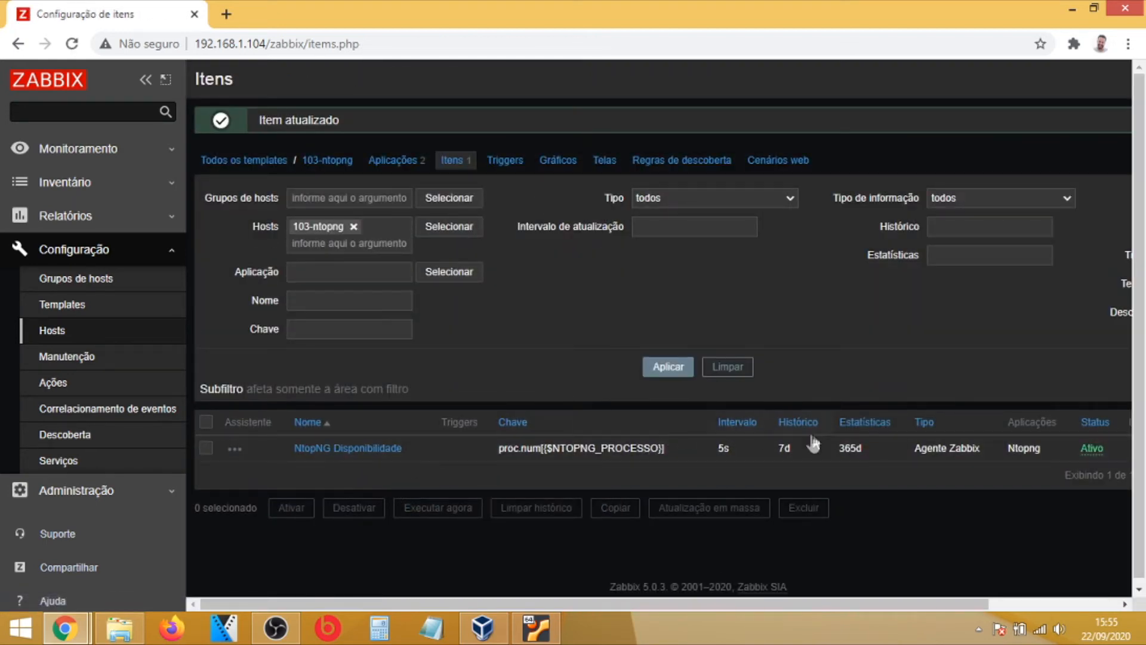
- Start a new trigger in the 103-ntopng template named O NTOP Caiu with severity Atenção
left_click(504, 162)
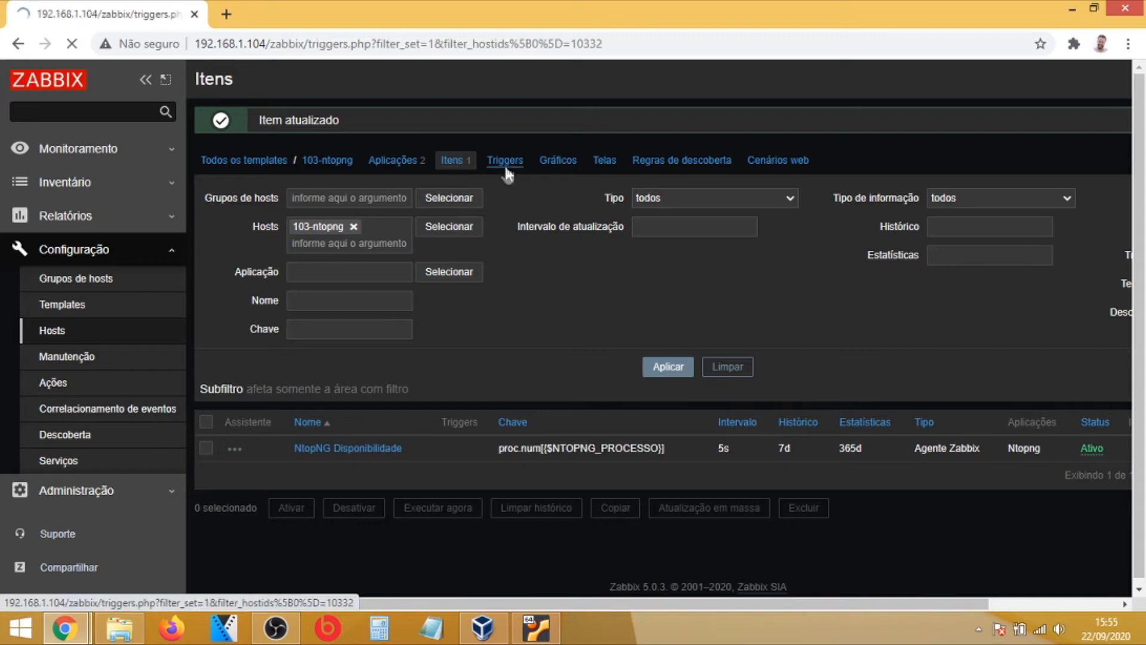
left_click_drag(475, 600, 634, 600)
left_click(1076, 77)
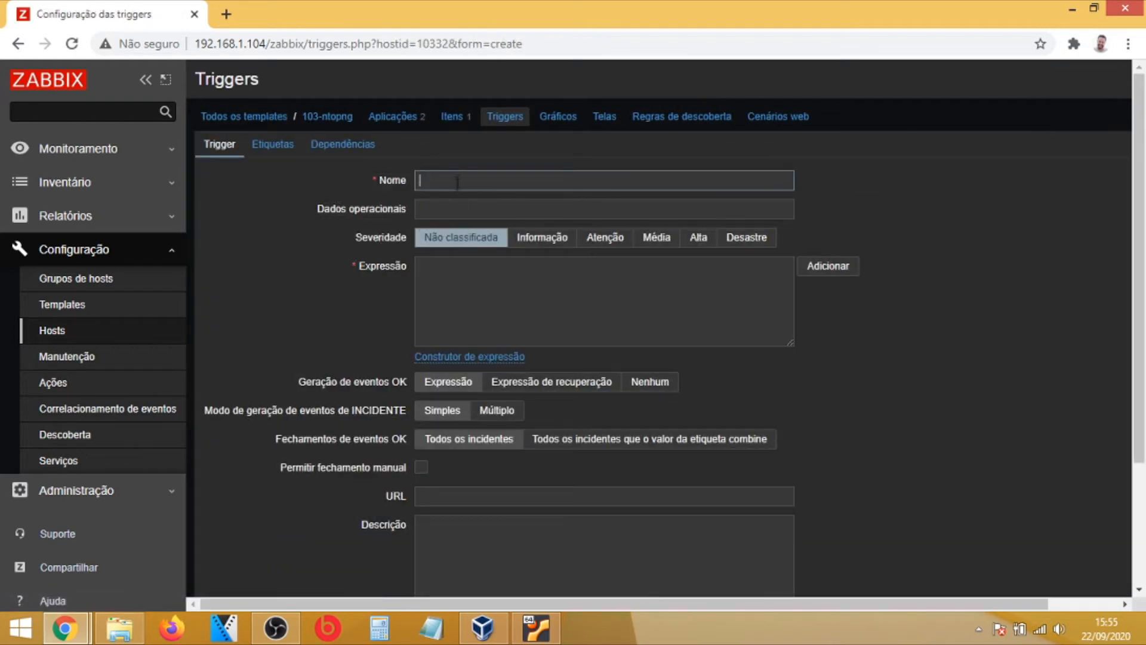
type("O NTOP Caiu")
left_click(458, 203)
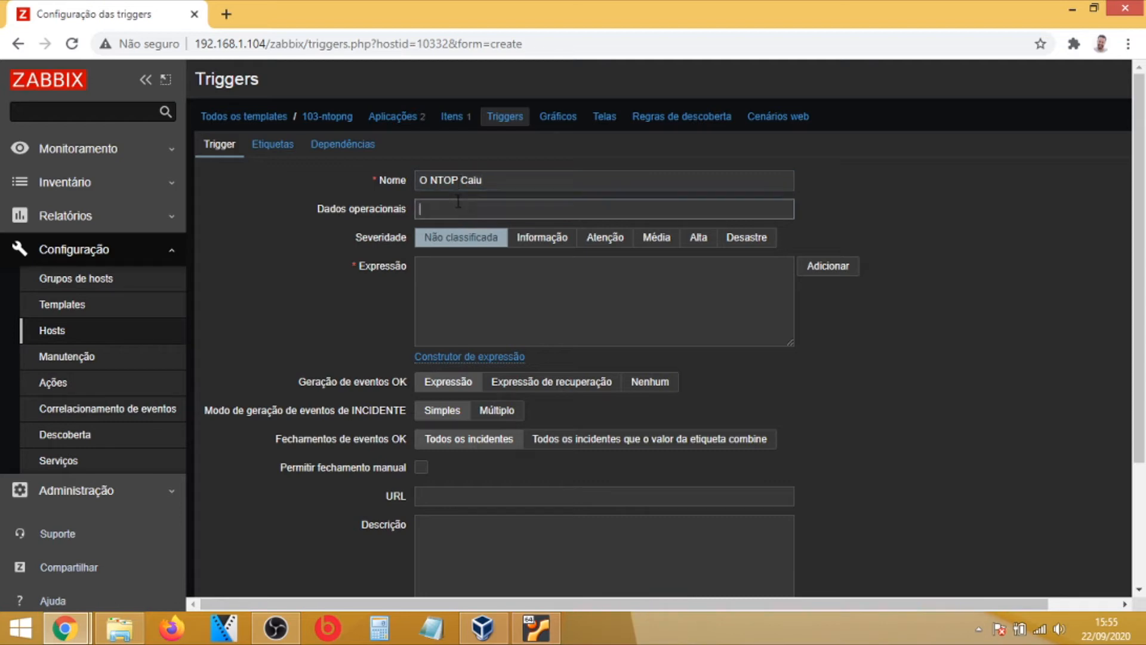
left_click(746, 238)
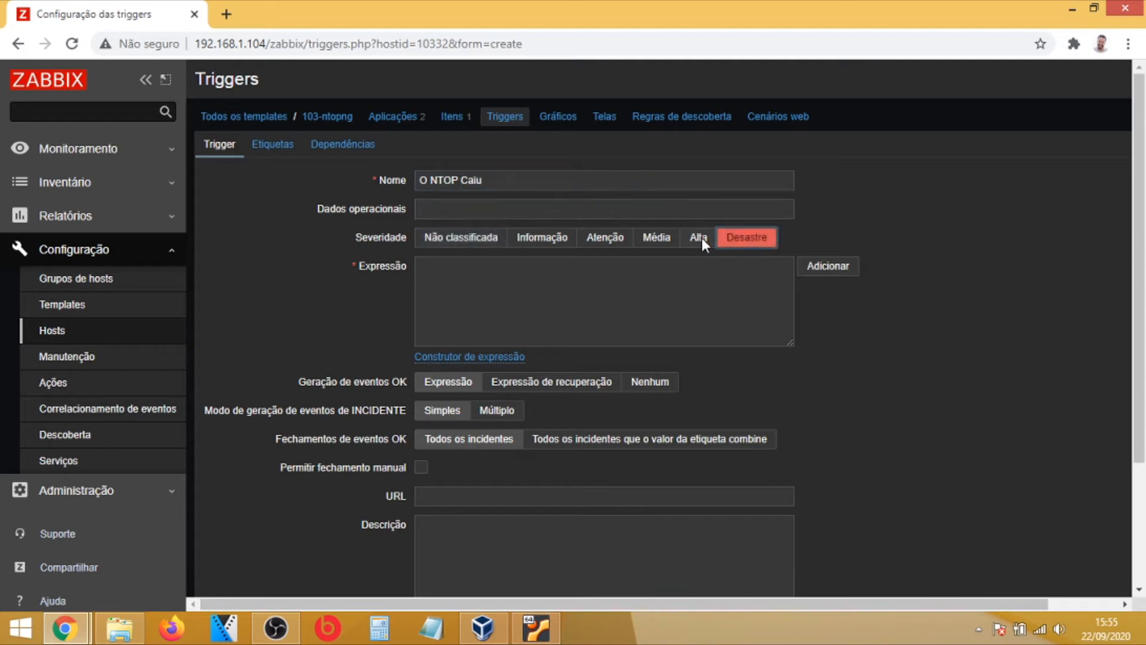
left_click(657, 236)
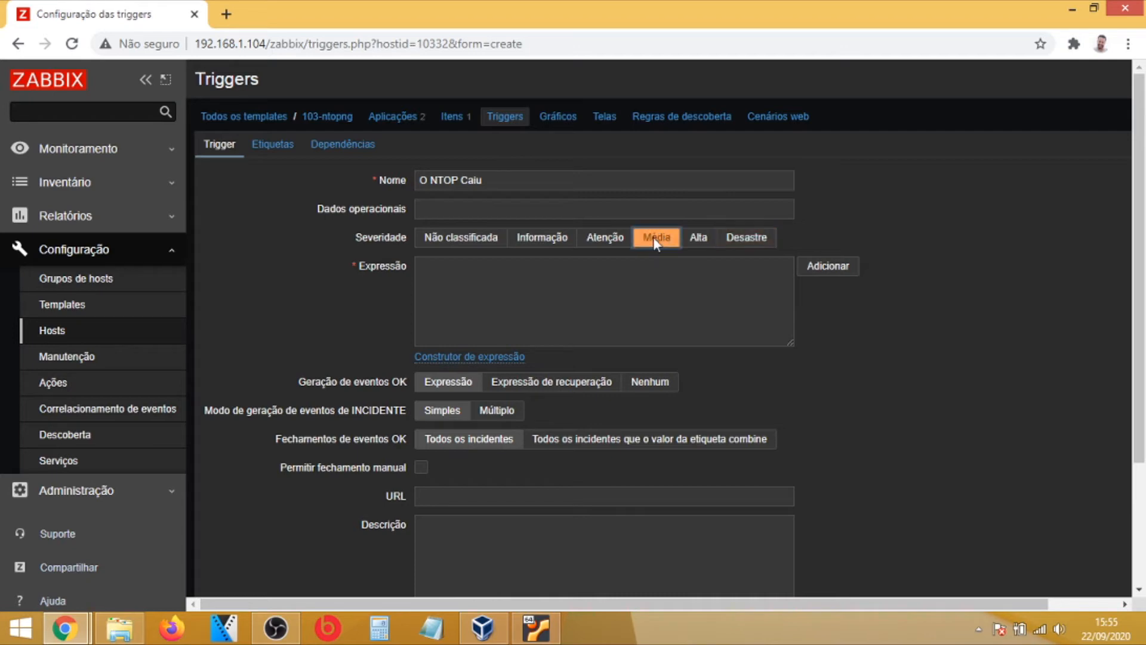
left_click(620, 236)
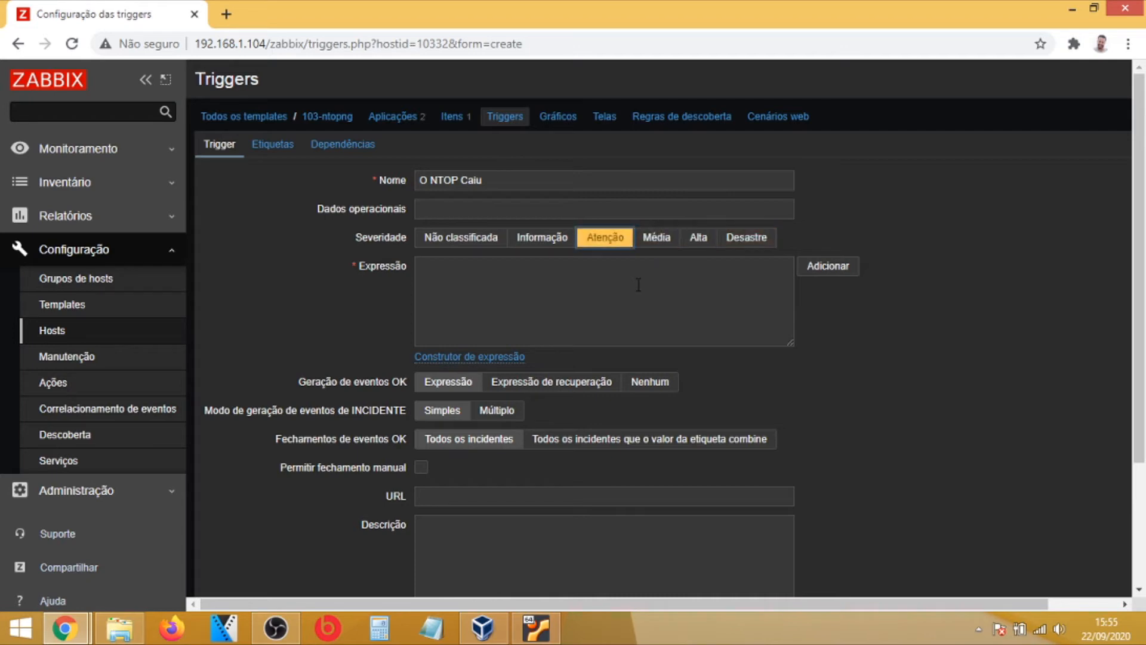
- Give the trigger a condition that the last() value of NtopNG Disponibilidade equals 0, and add the trigger to the template
left_click(640, 280)
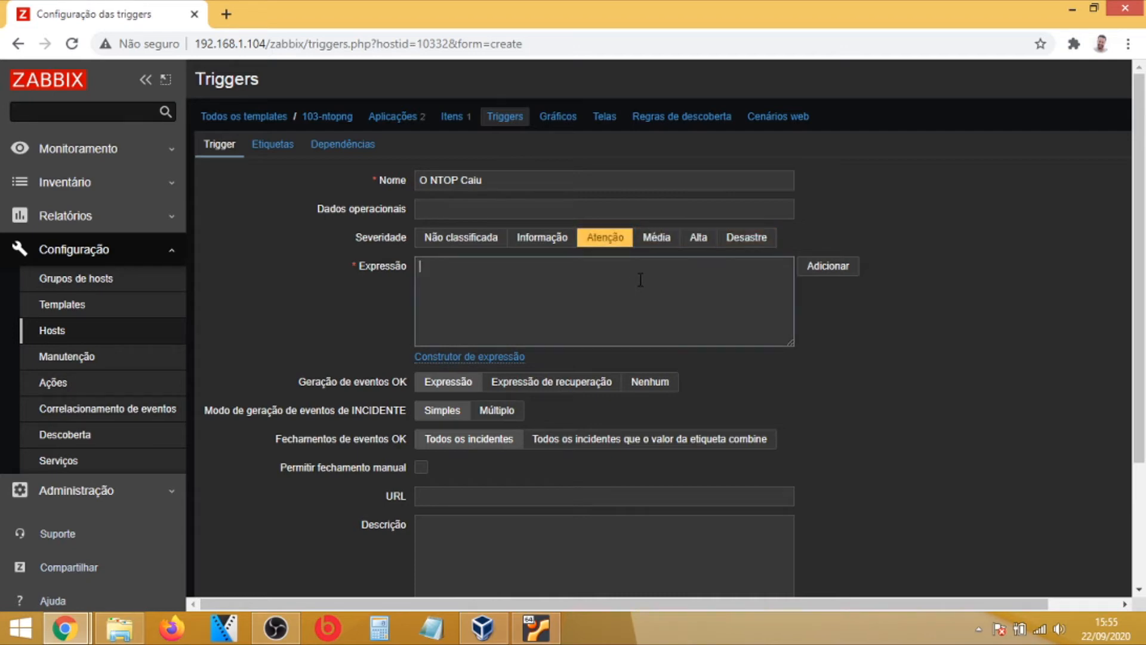
left_click(819, 266)
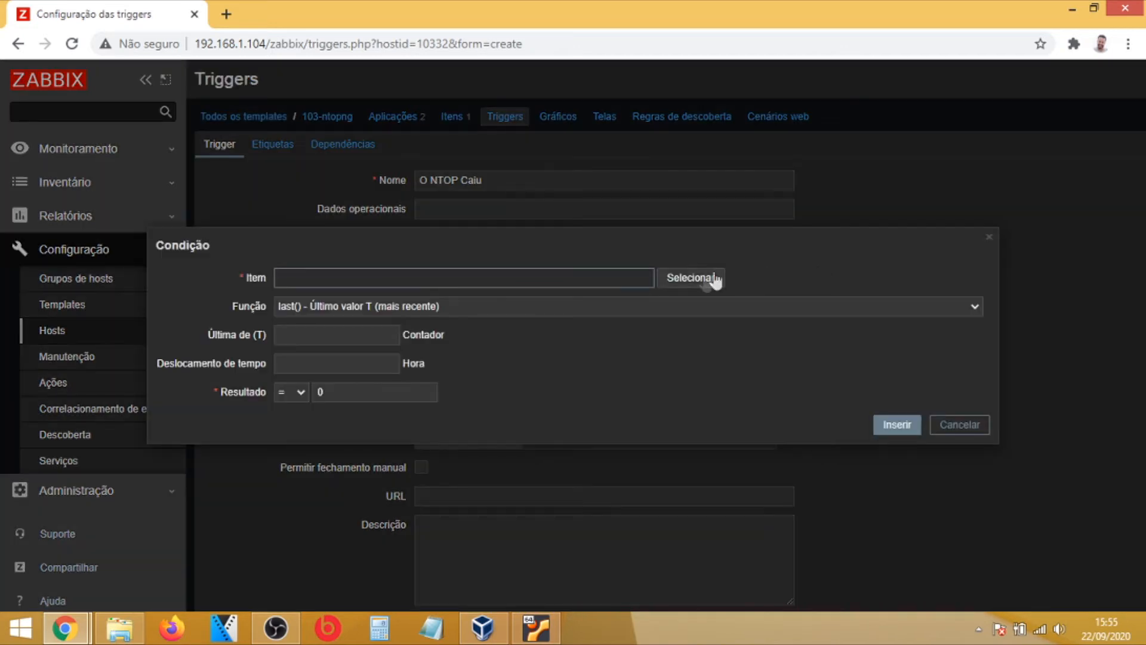
left_click(696, 276)
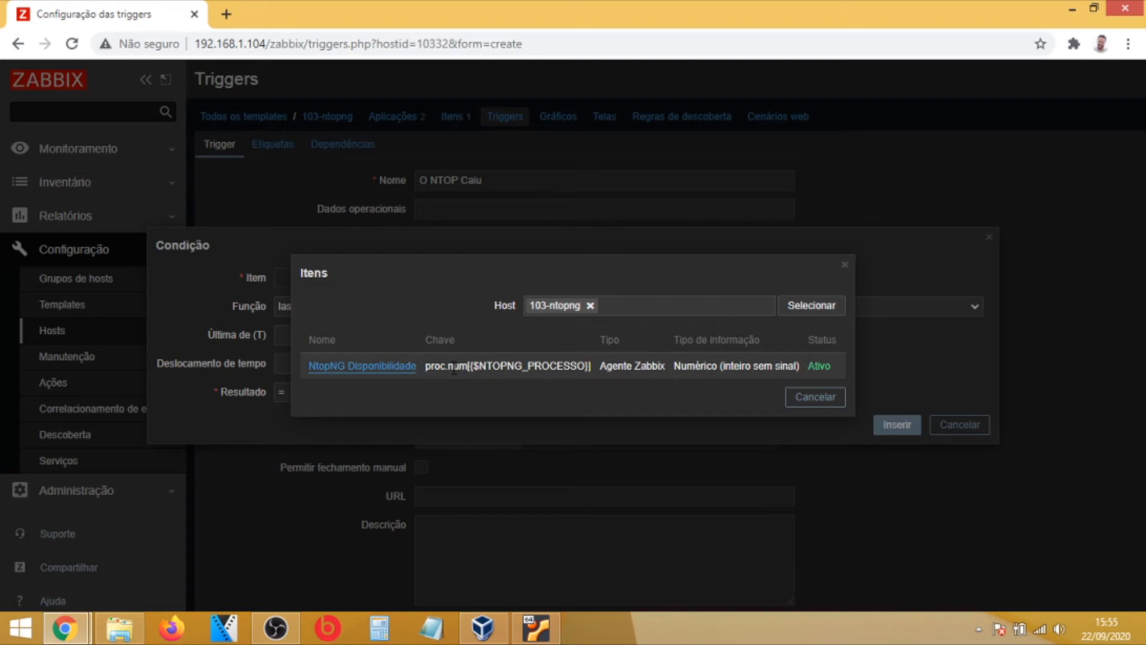
left_click(392, 368)
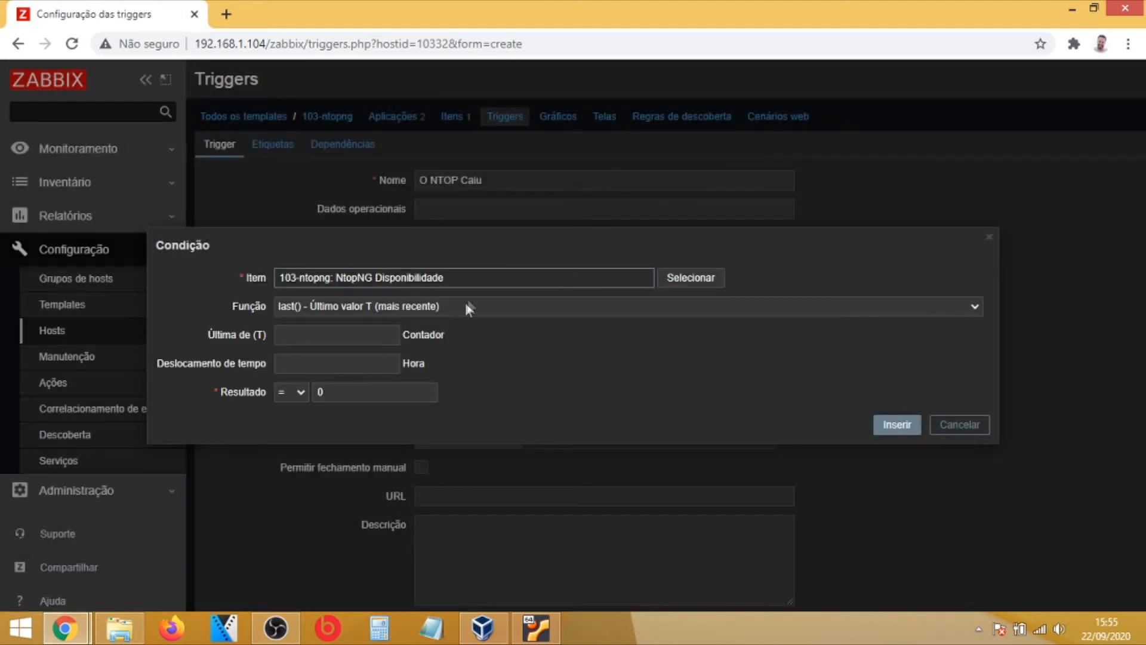
left_click(895, 424)
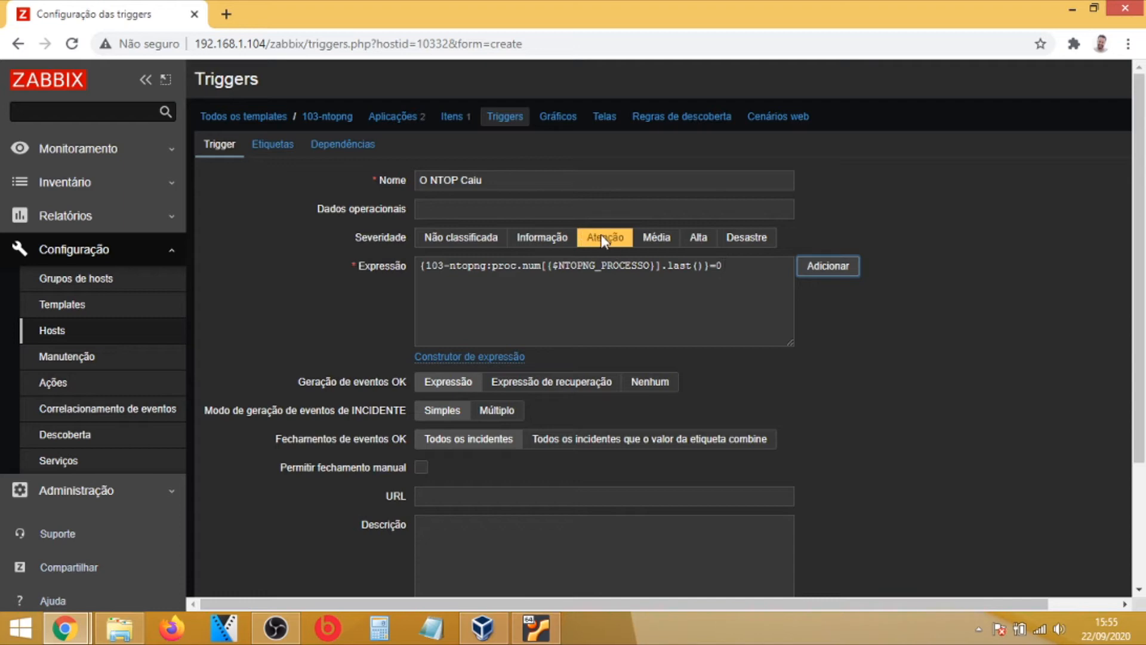
scroll(656, 295, "down", 3)
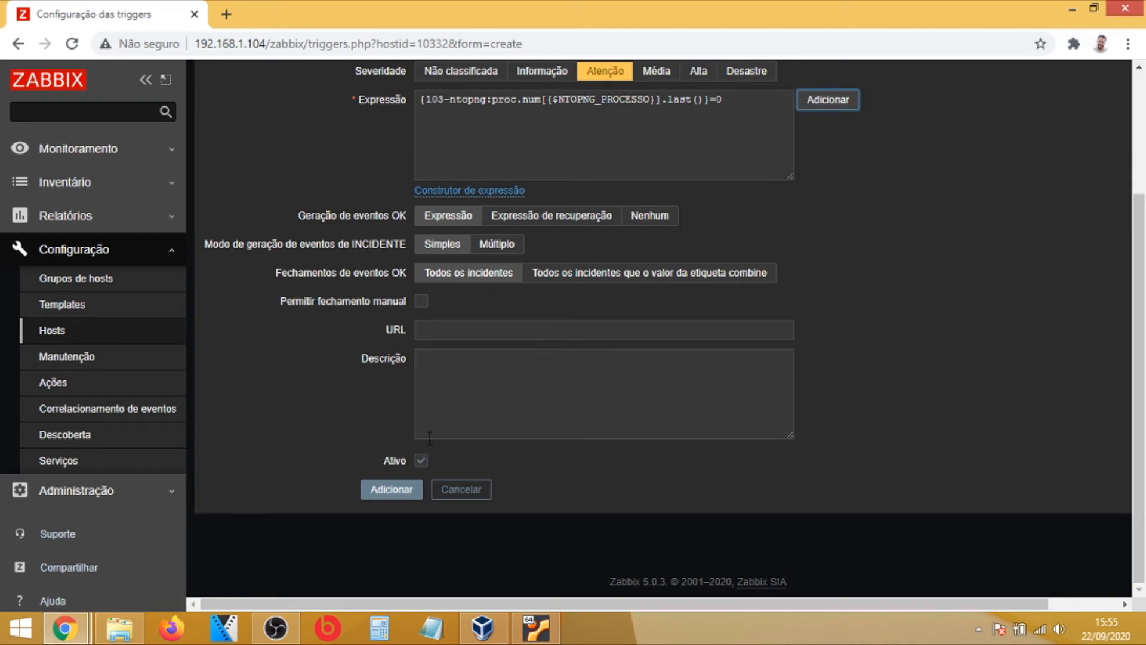
left_click(392, 493)
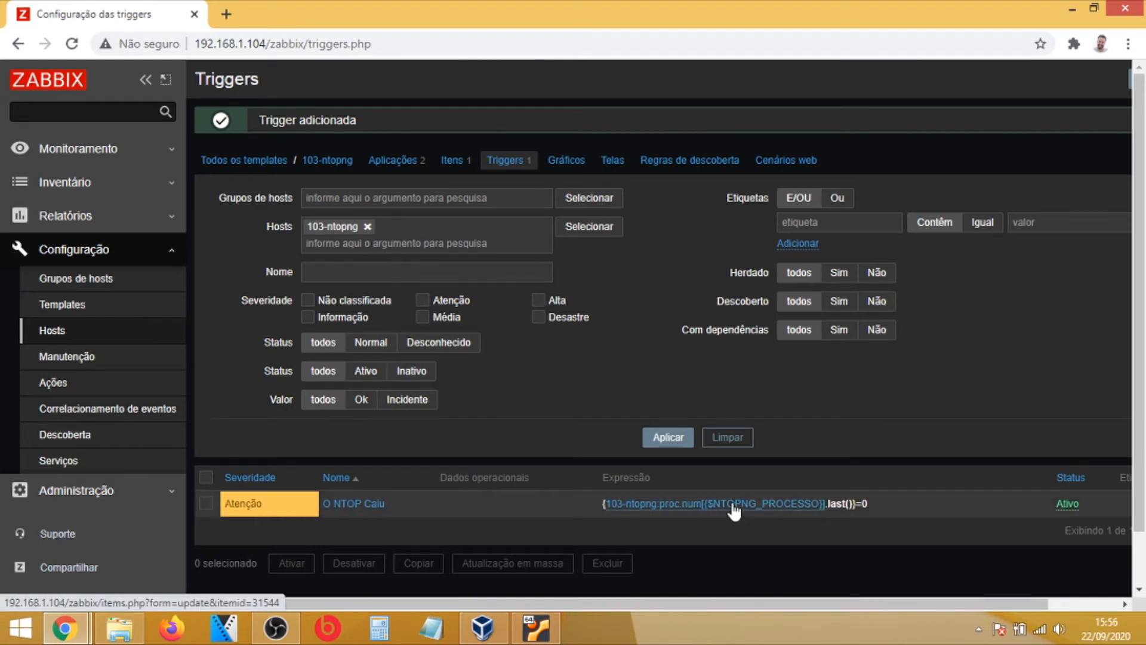
- Link the 103-ntopng template to the host Servidor NOC and update the host
left_click(59, 332)
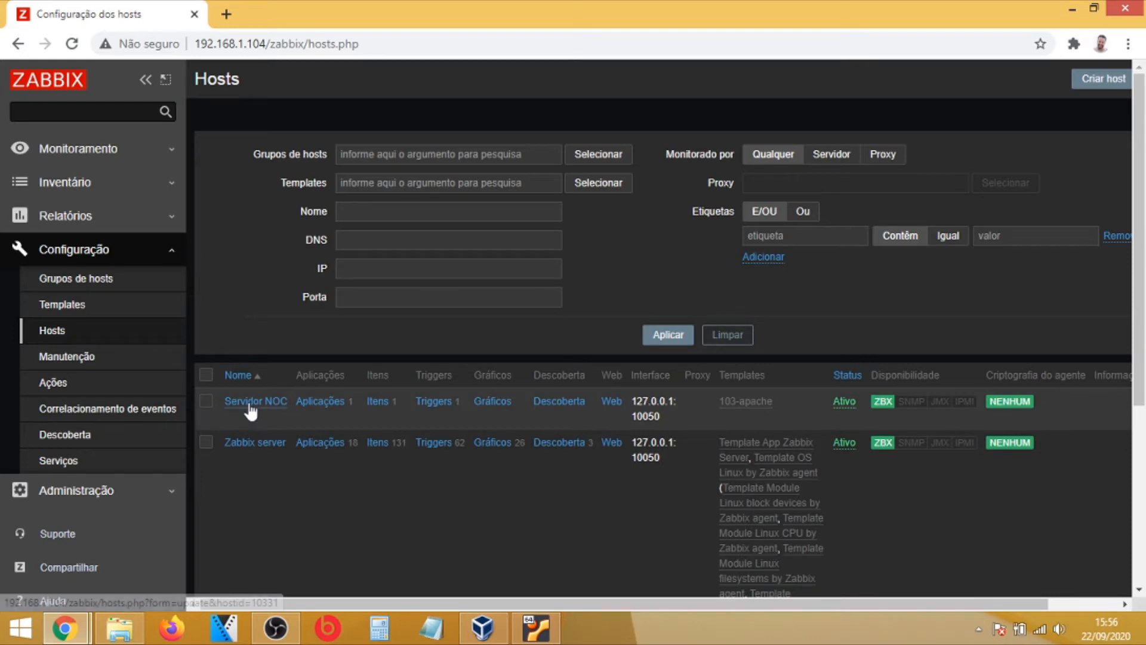
left_click(254, 406)
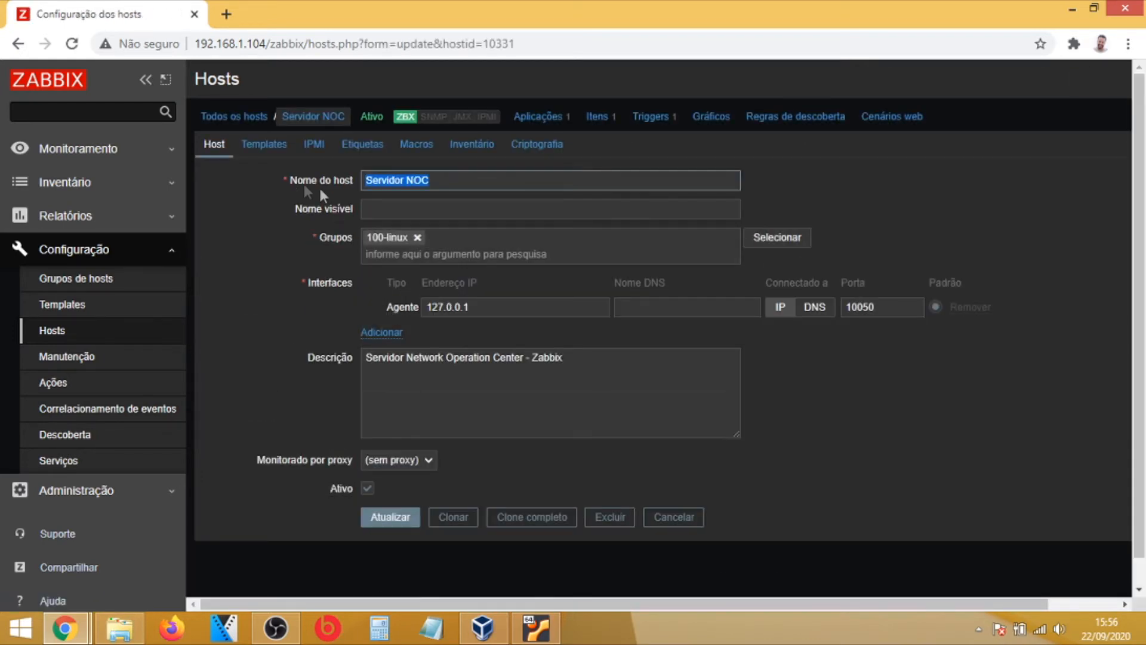
left_click(266, 145)
left_click(437, 248)
type("ntop")
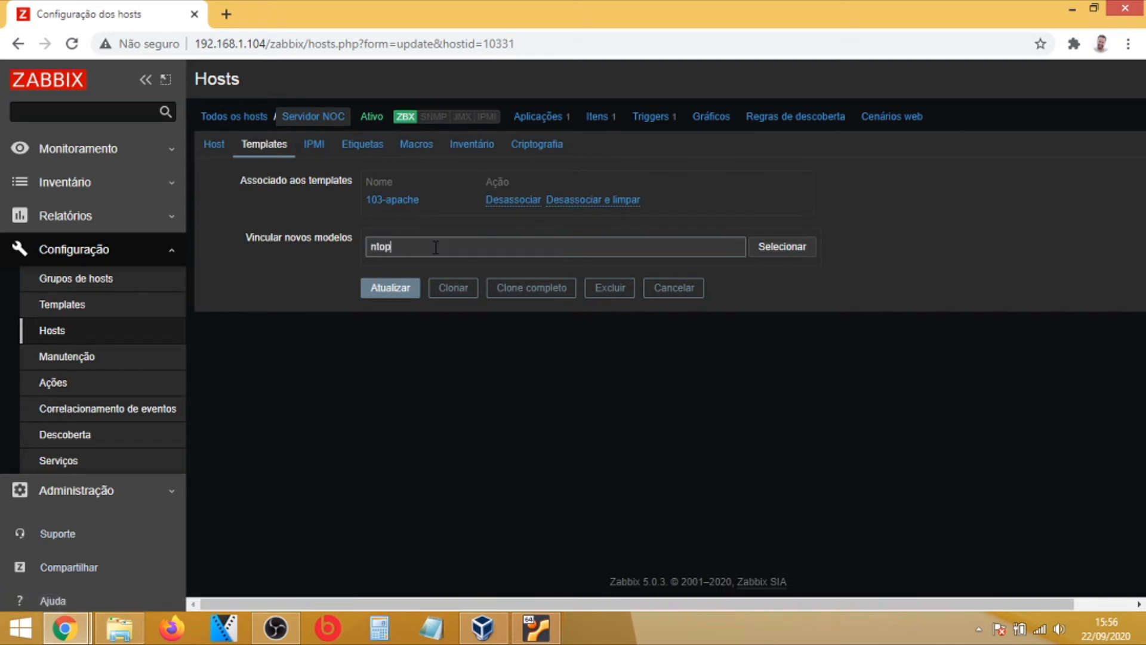
left_click(411, 264)
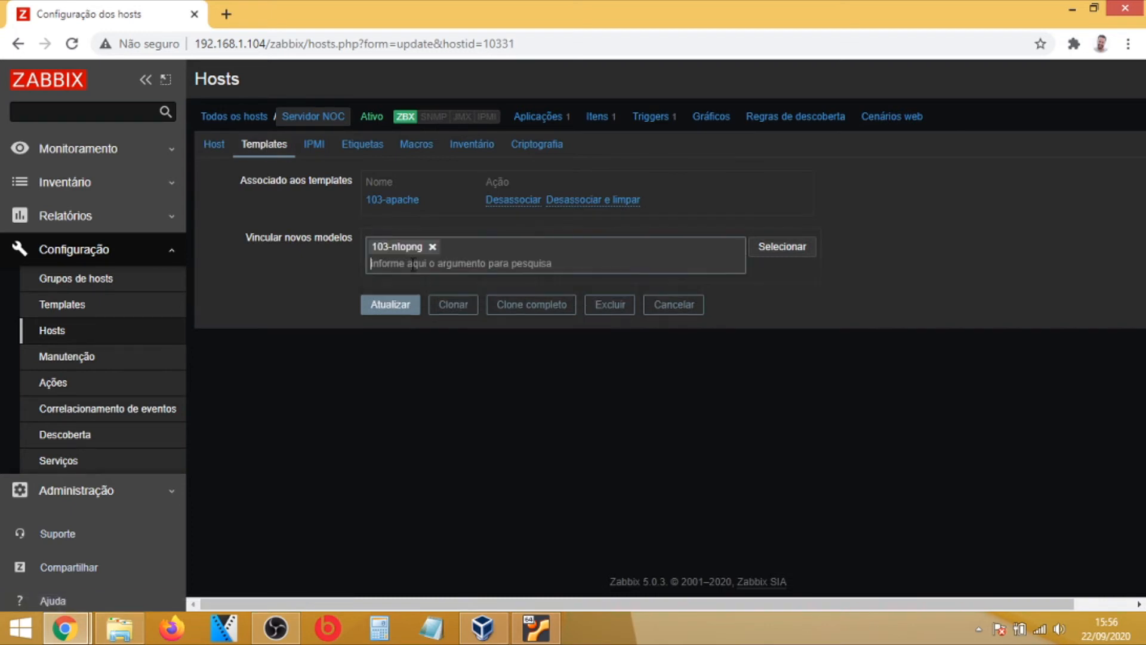
left_click(403, 309)
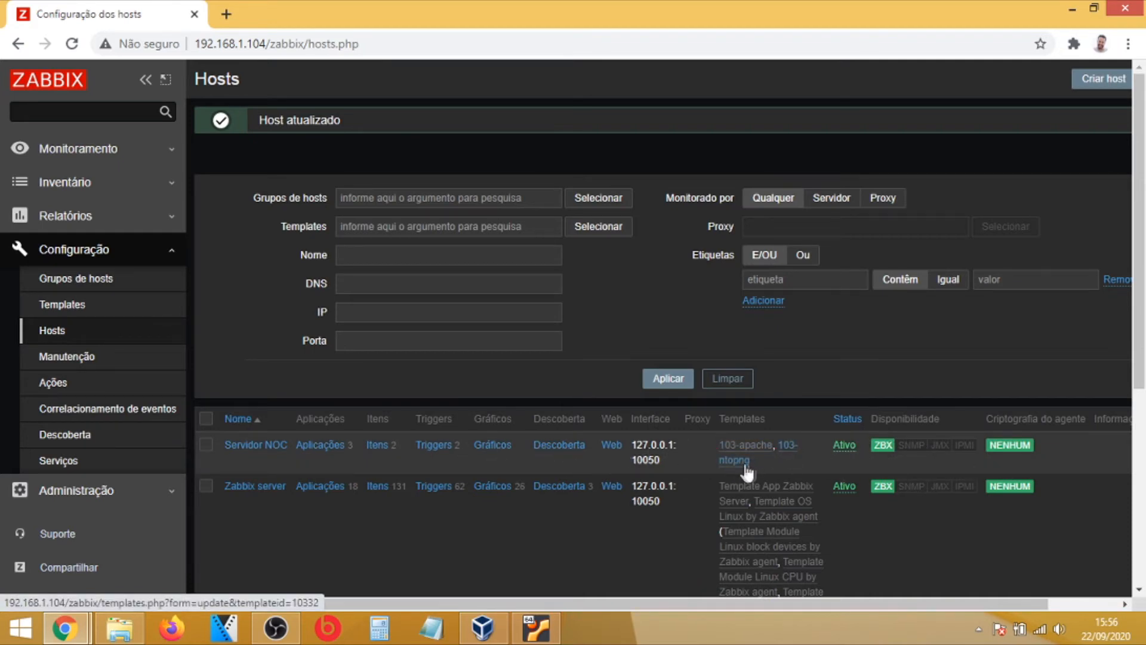
- Review the linked templates and general settings of the host Servidor NOC, and return to the host list
left_click(260, 444)
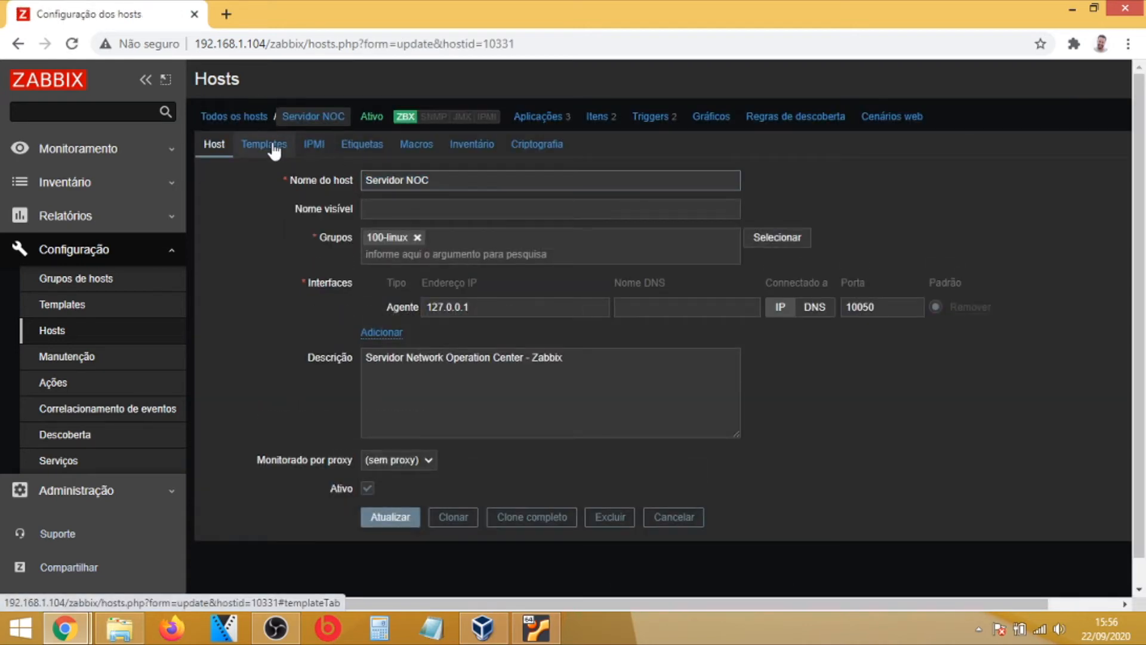
left_click(272, 145)
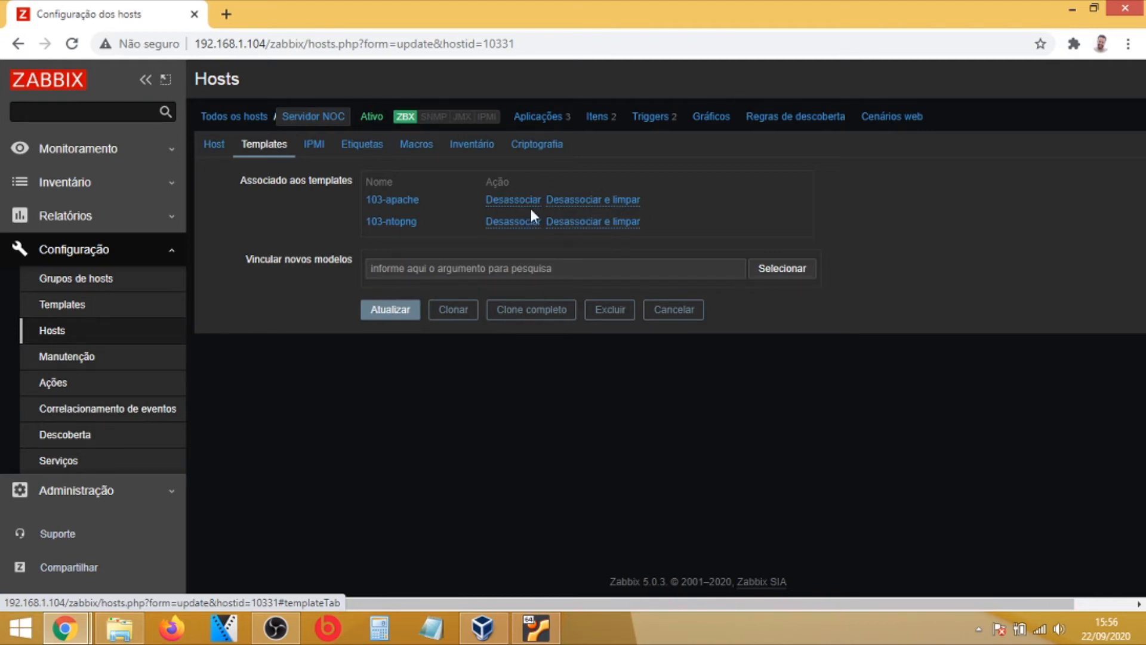
left_click(215, 145)
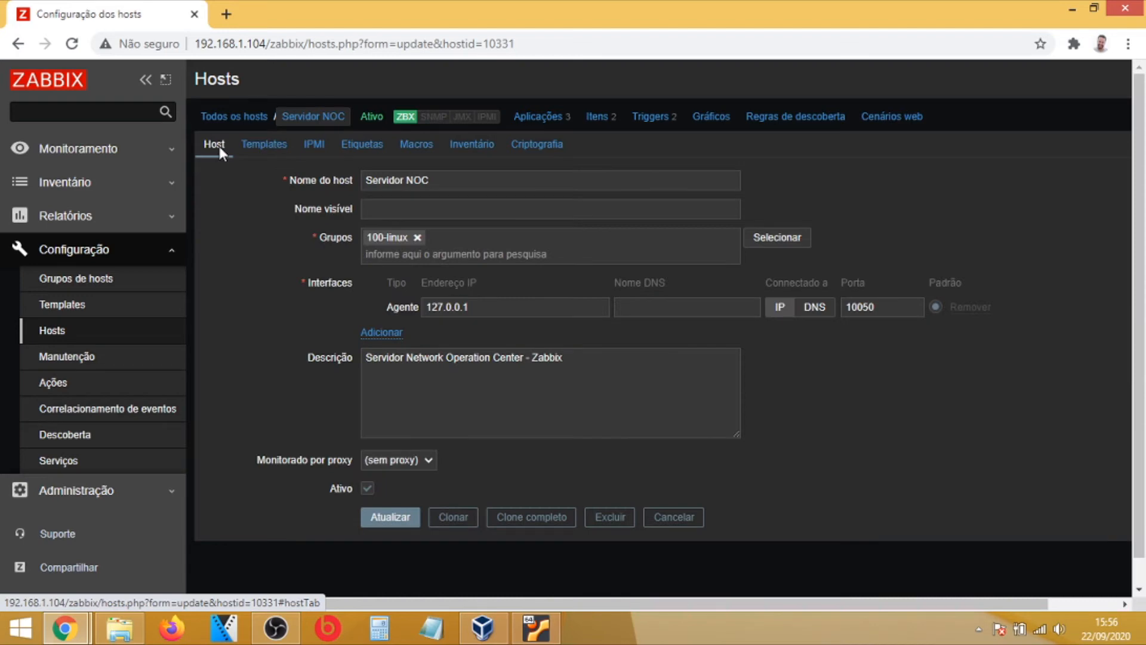
left_click(75, 332)
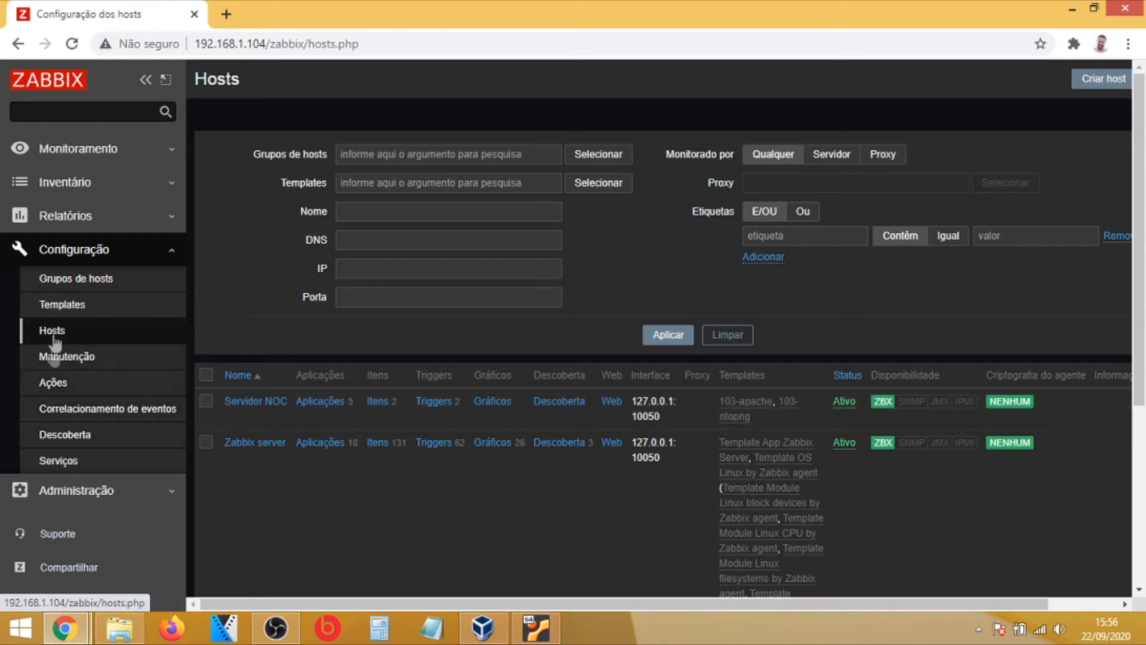
scroll(84, 427, "down", 2)
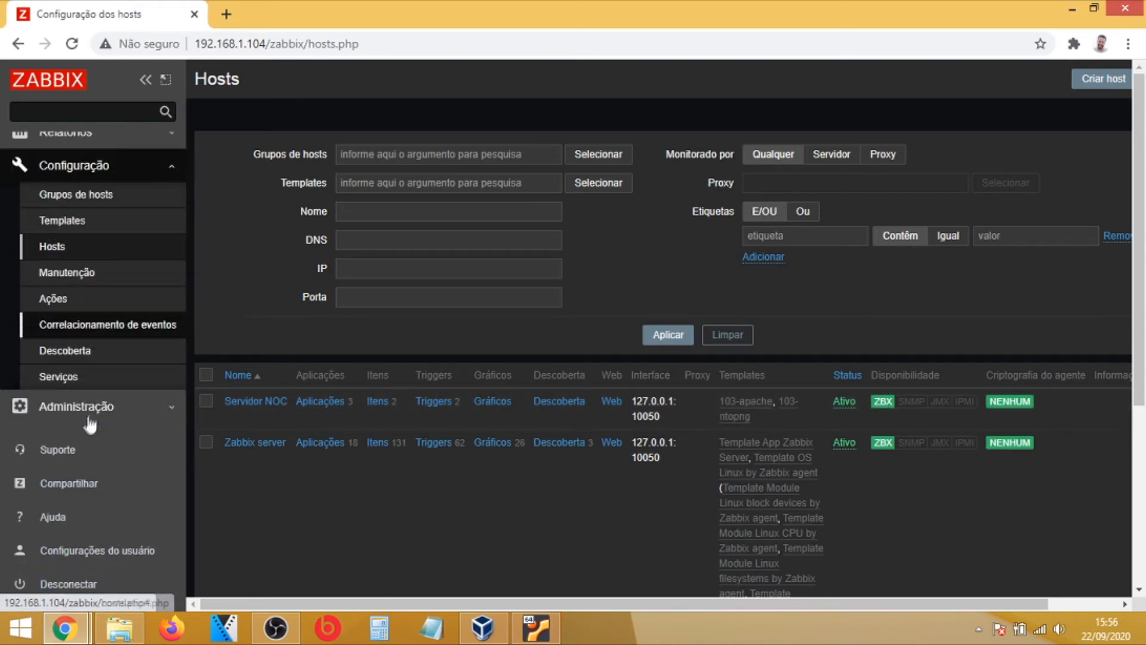
scroll(105, 346, "up", 2)
right_click(104, 337)
left_click(2, 389)
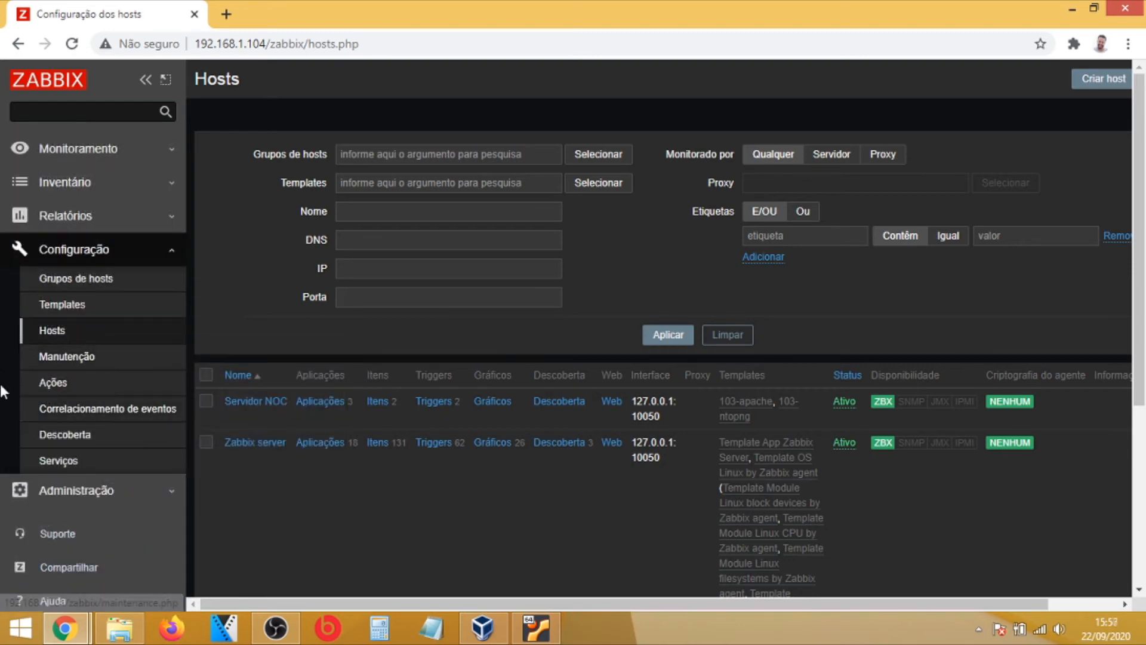
- Open the latest monitoring data to check the Apache and ntopng availability items of Servidor NOC
left_click(85, 154)
left_click(70, 287)
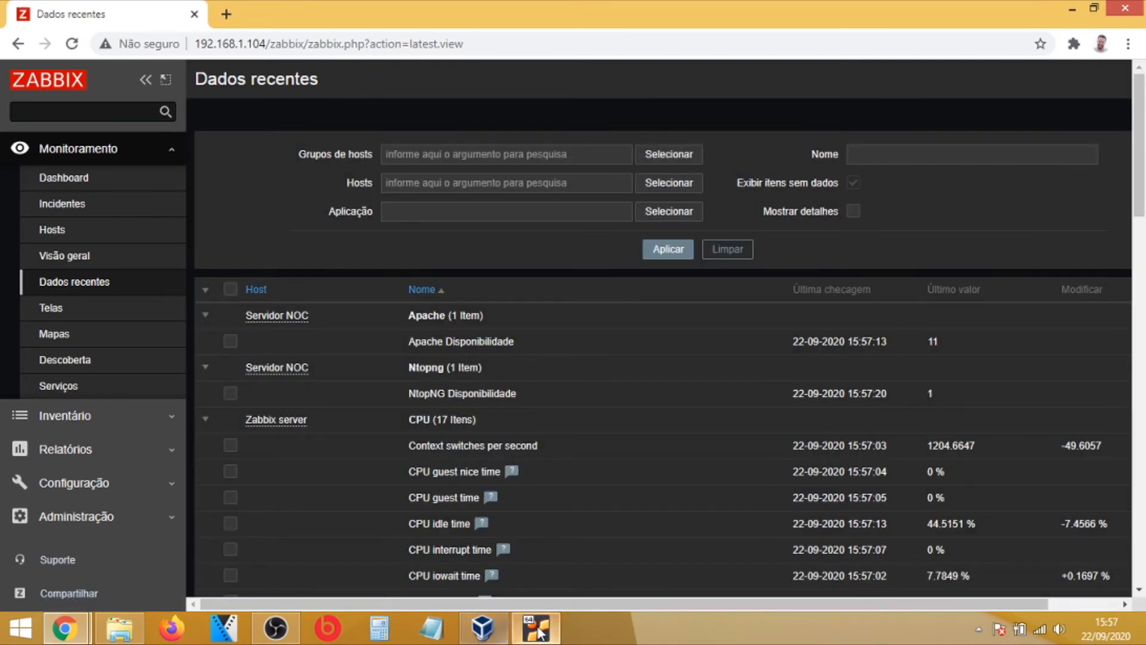
- Switch to the Ubuntu Server virtual machine in VirtualBox and stop ntopng by running sudo systemctl stop ntopng.service
left_click(538, 630)
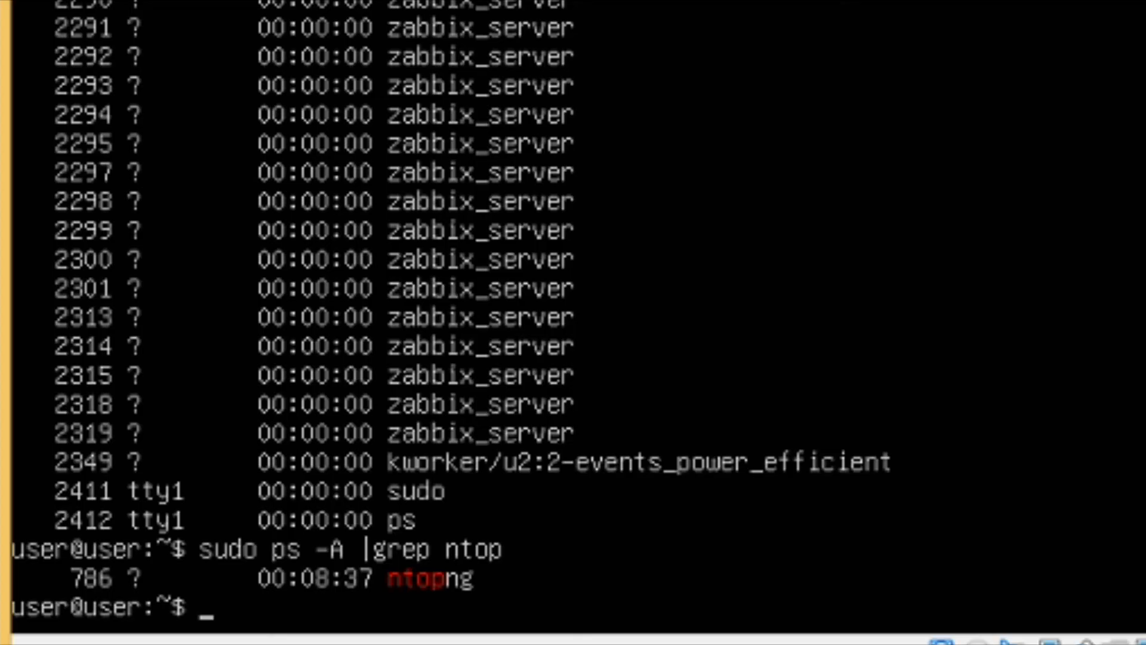
type("sudo systemctl nto")
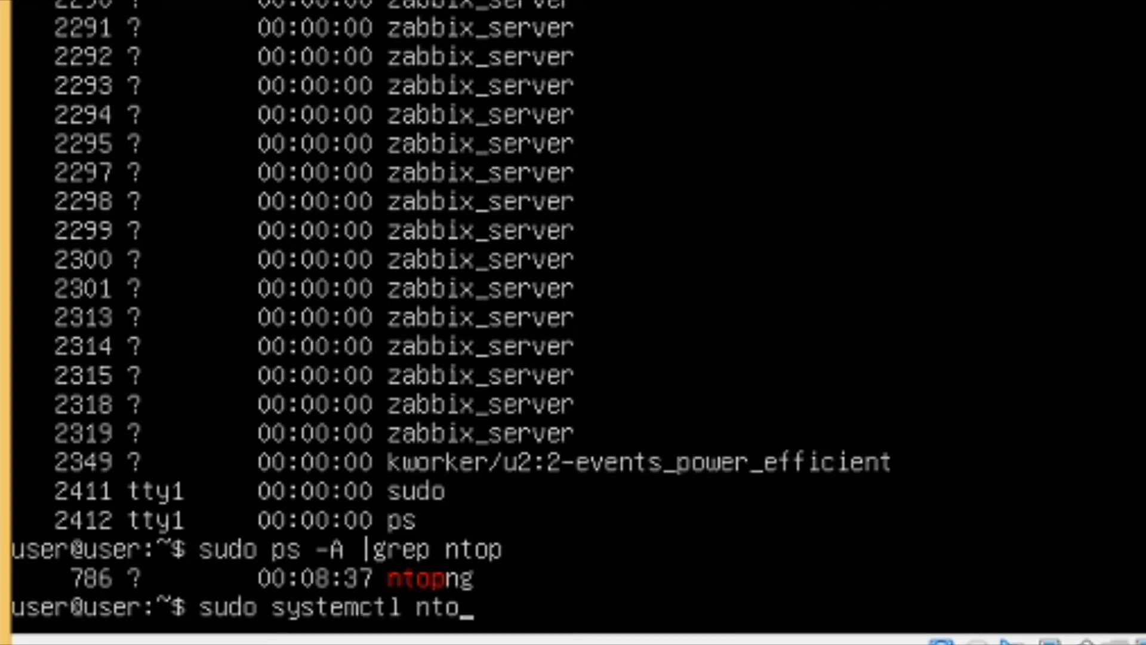
key("BackSpace")
key("BackSpace")
key("BackSpace")
type("s")
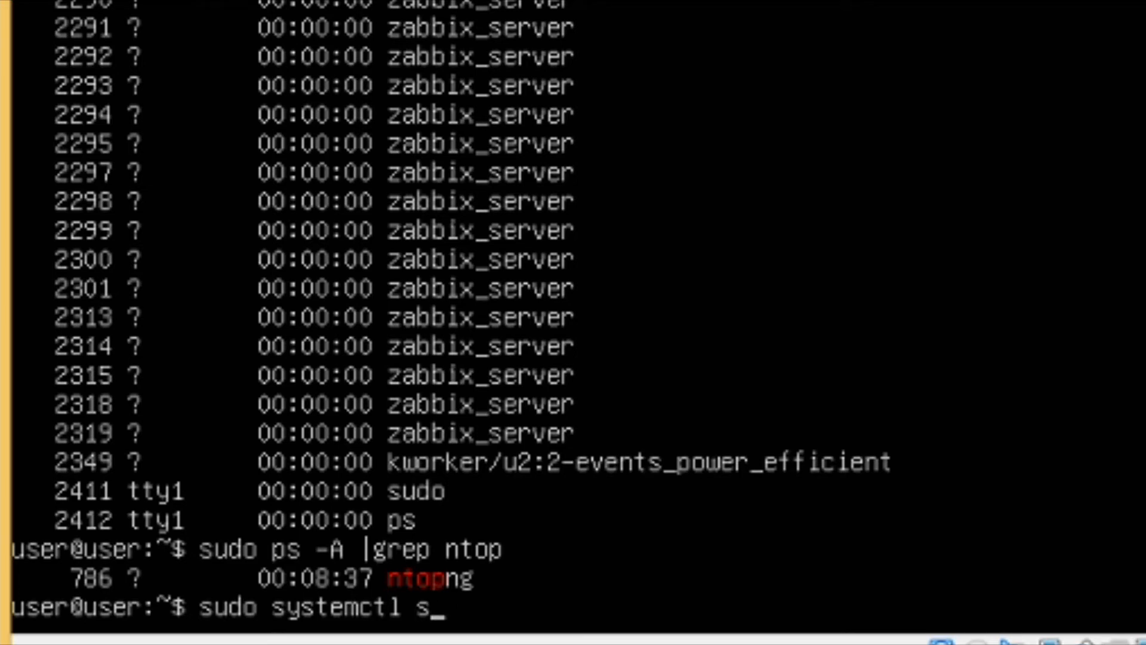
type("top sto")
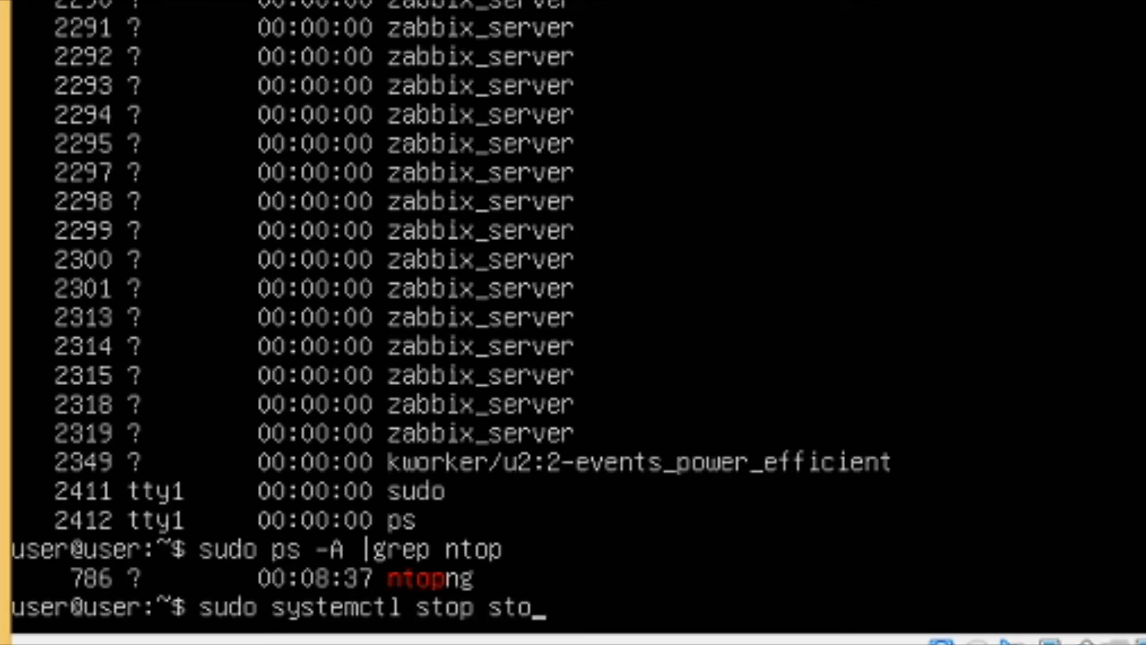
key("BackSpace")
key("BackSpace")
key("BackSpace")
type("ntop")
key("Tab")
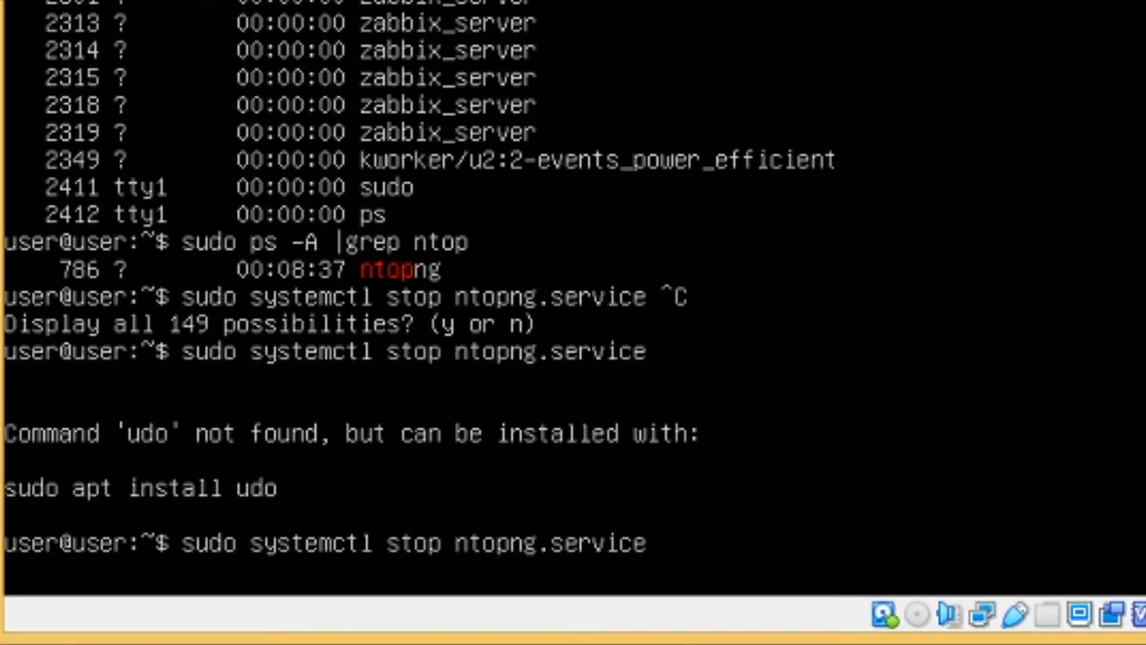
key("Return")
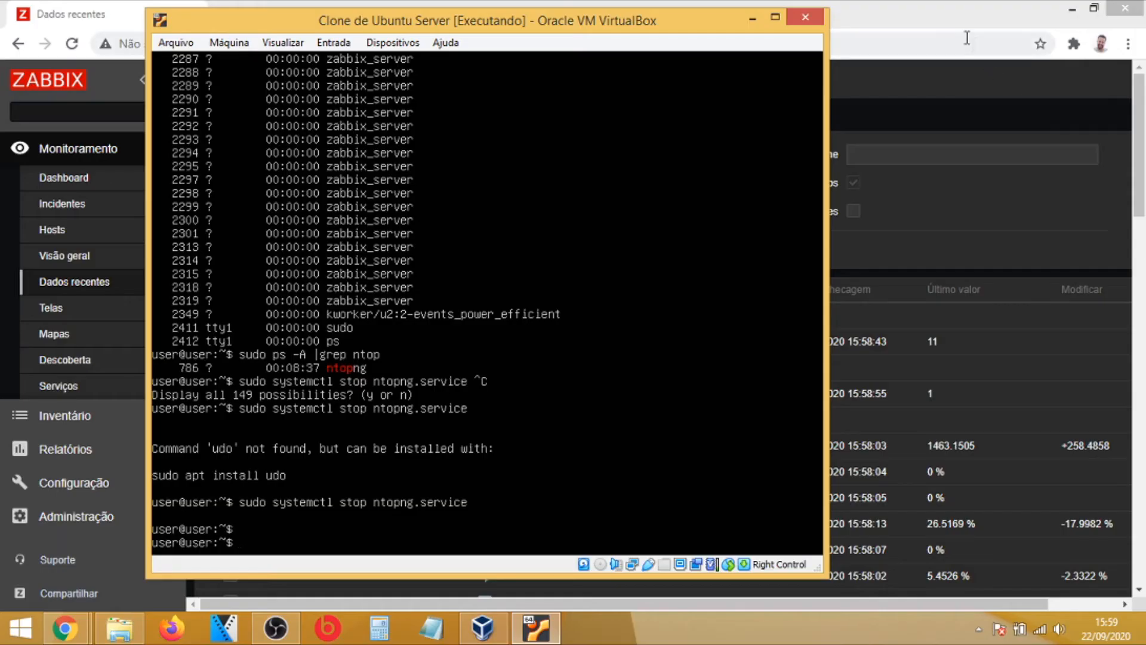
- Switch back to Zabbix in Chrome, refresh the latest data to check NtopNG Disponibilidade, and check the dashboard for the O NTOP Caiu incident
left_click(942, 22)
key("F5")
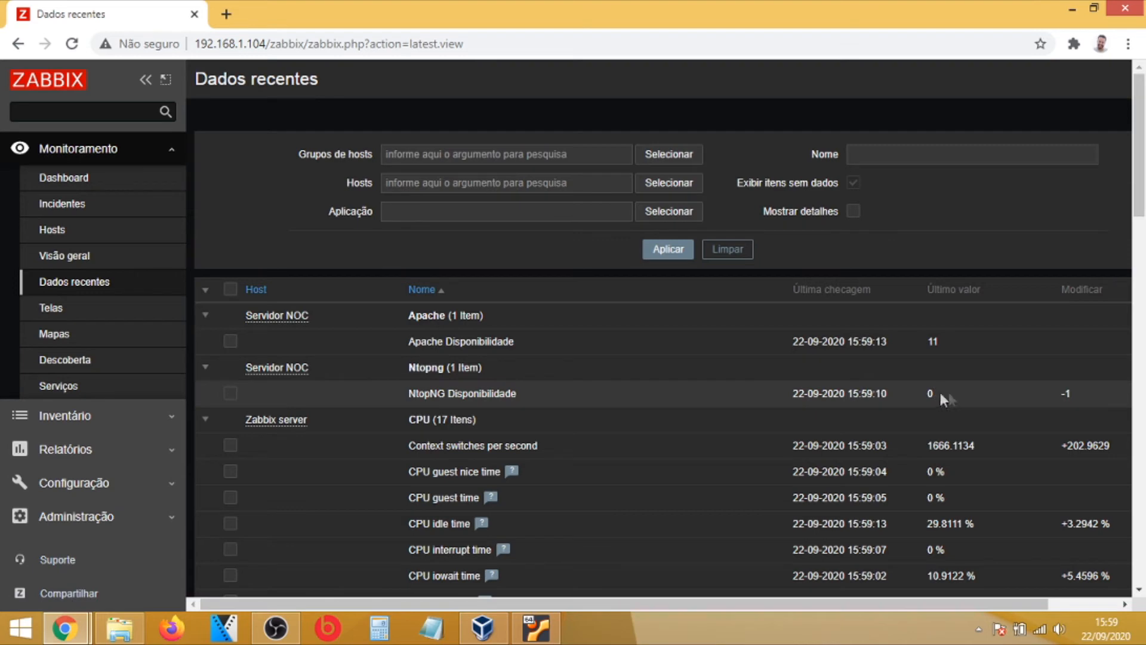
left_click_drag(915, 393, 1018, 397)
left_click(66, 178)
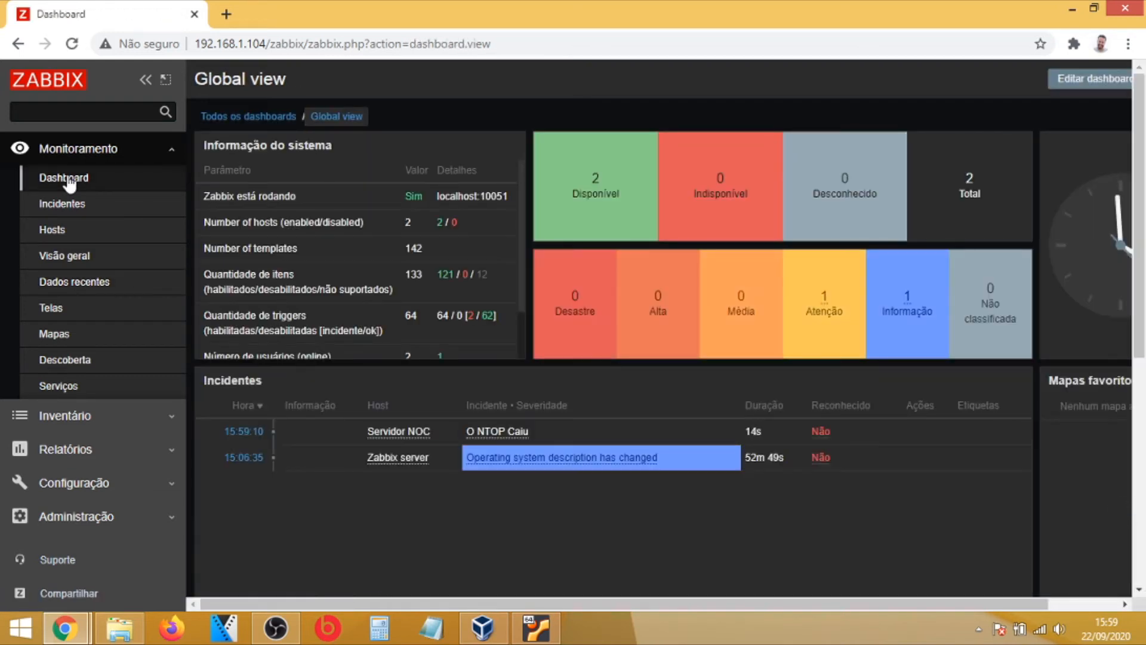
mouse_move(494, 439)
- Switch to the Ubuntu Server virtual machine and start ntopng again by running sudo systemctl start ntopng.service
left_click(531, 626)
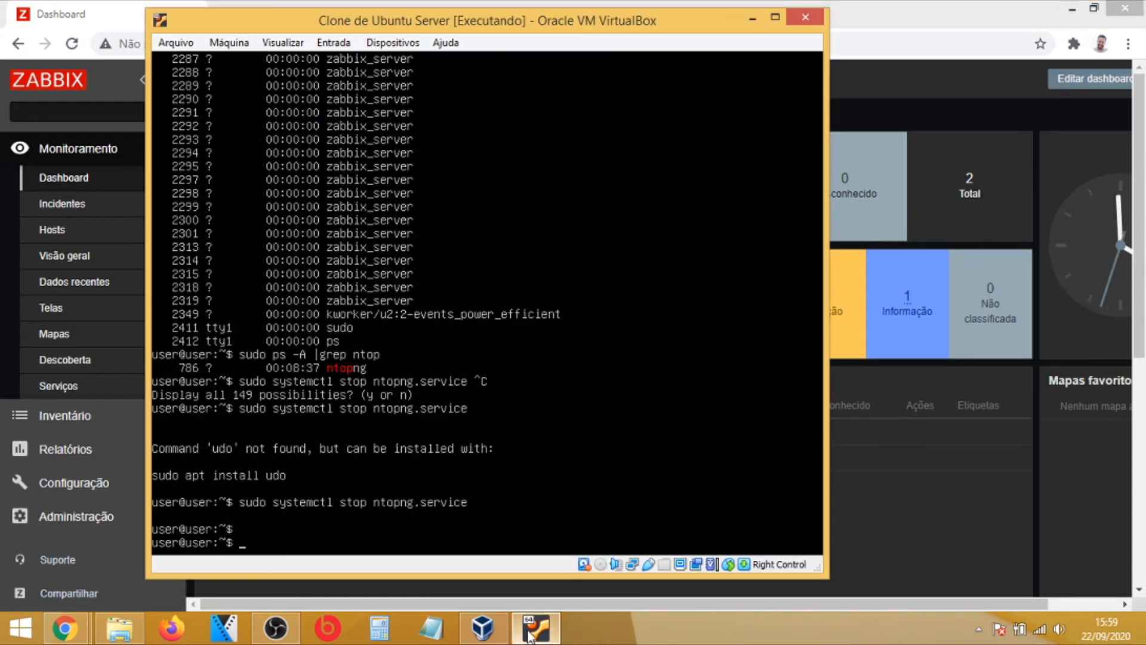
key("Up")
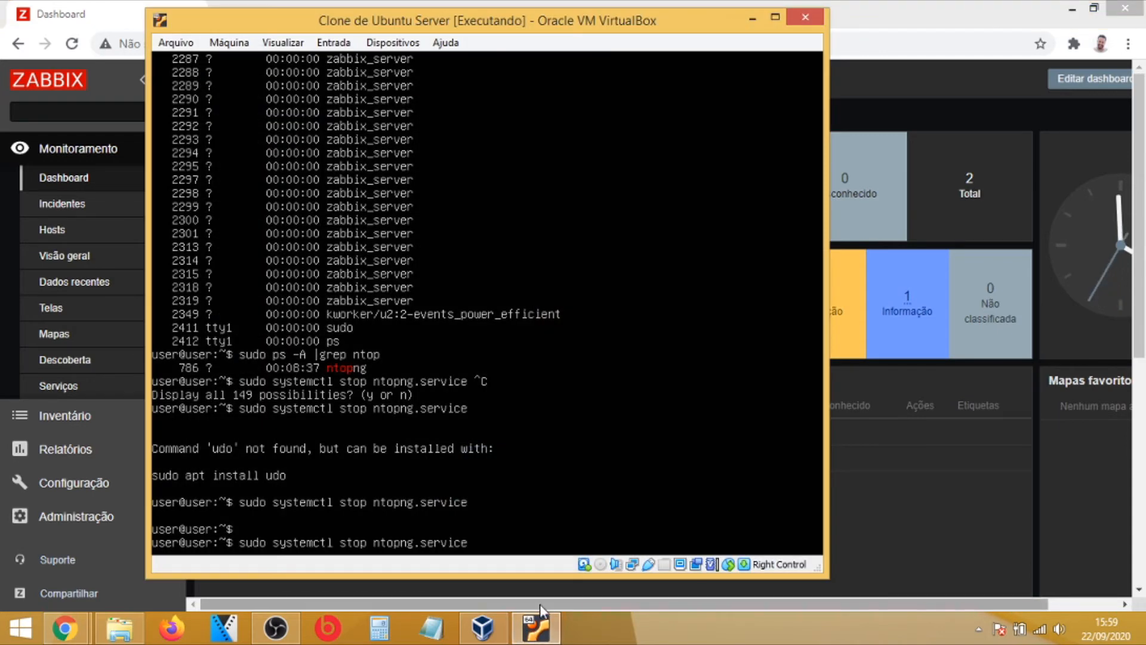
key("Left")
key("Left")
key("Left")
key("Left")
key("BackSpace")
key("BackSpace")
type("art")
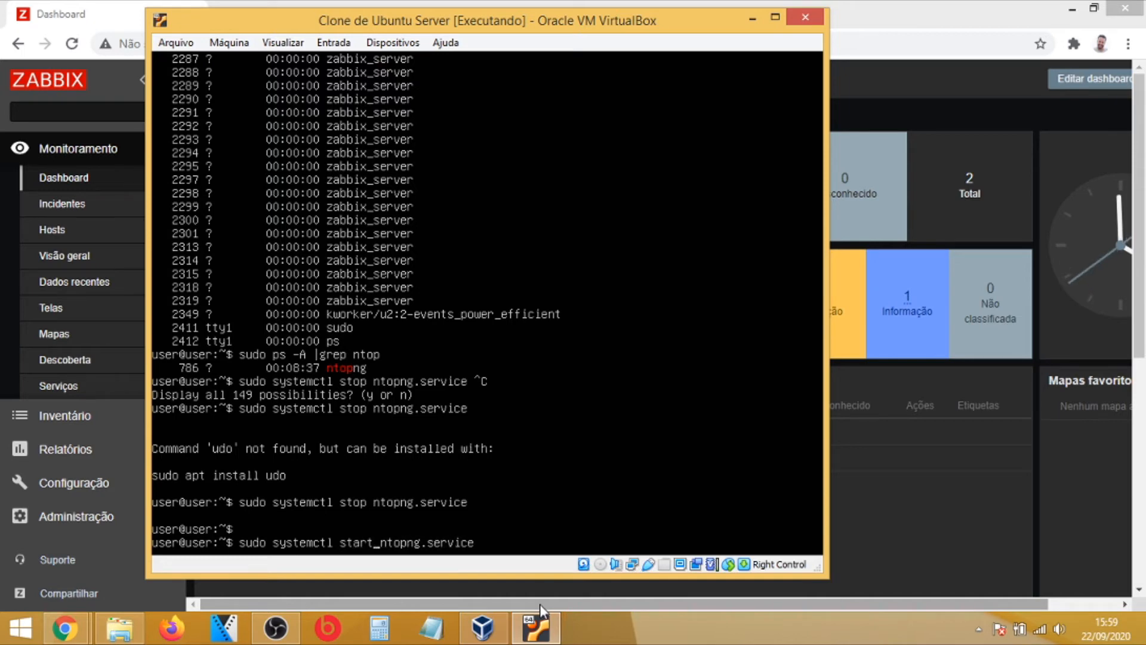
key("Return")
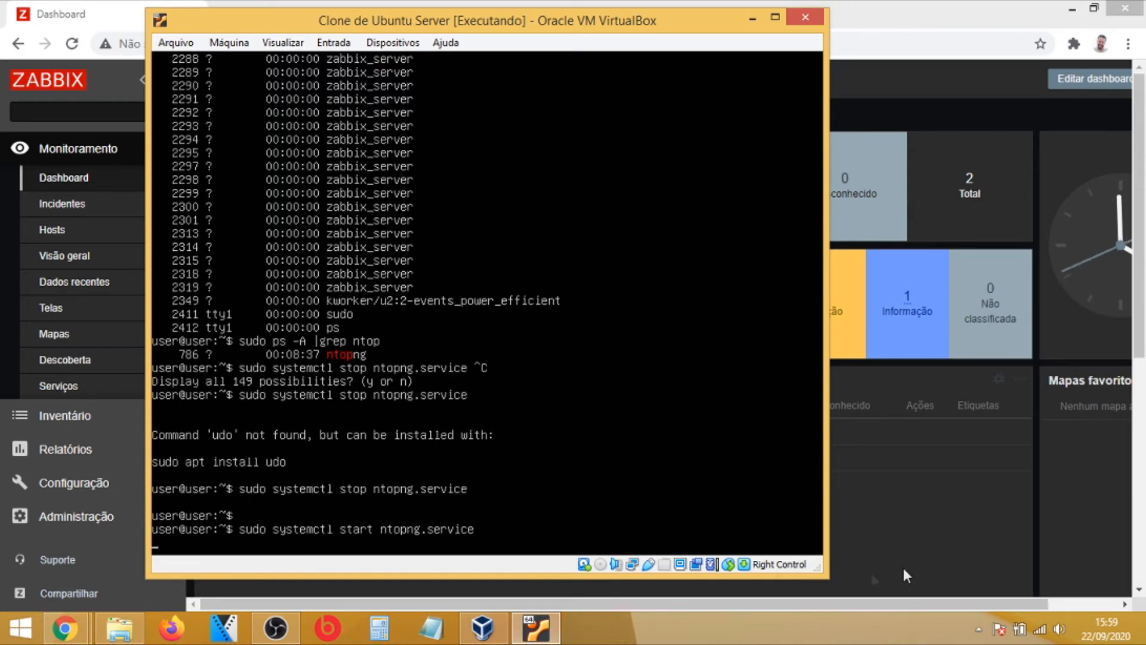
- Check that the start command has finished in the virtual machine, and refresh the Zabbix dashboard in Chrome to recheck the incidents
left_click(913, 546)
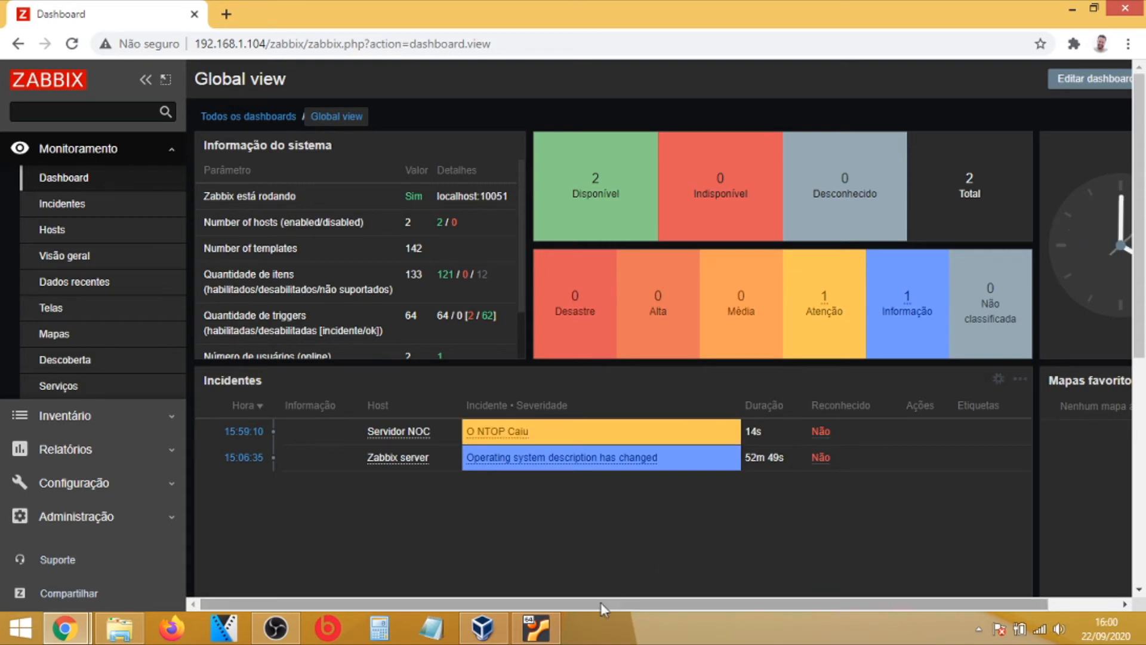
left_click(535, 627)
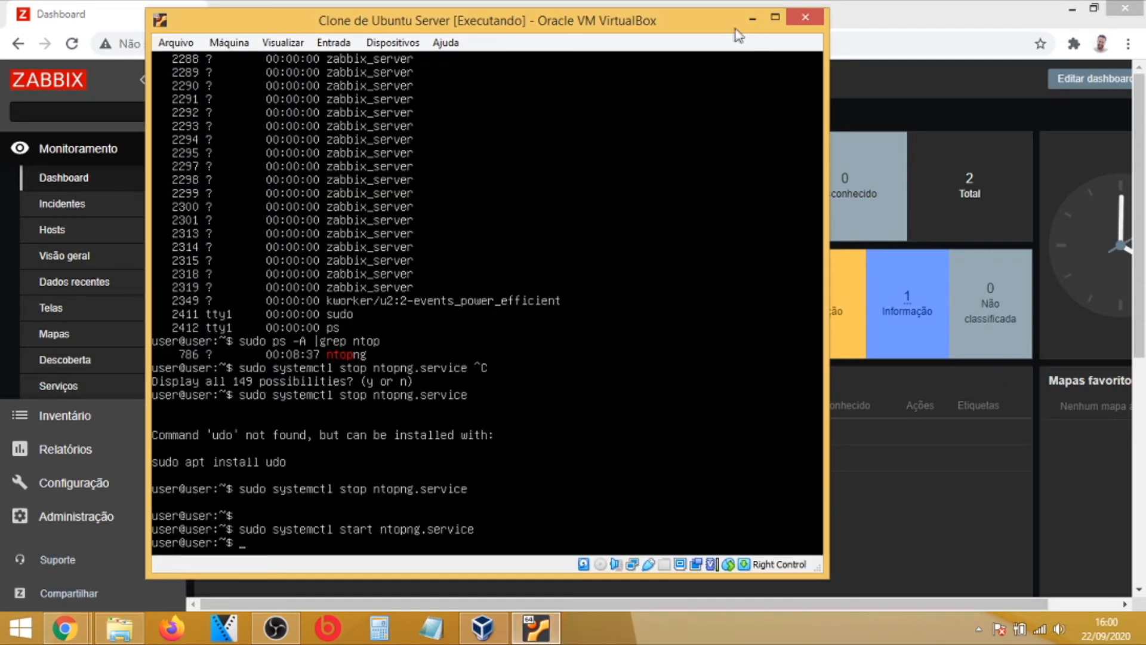
left_click(752, 19)
key("F5")
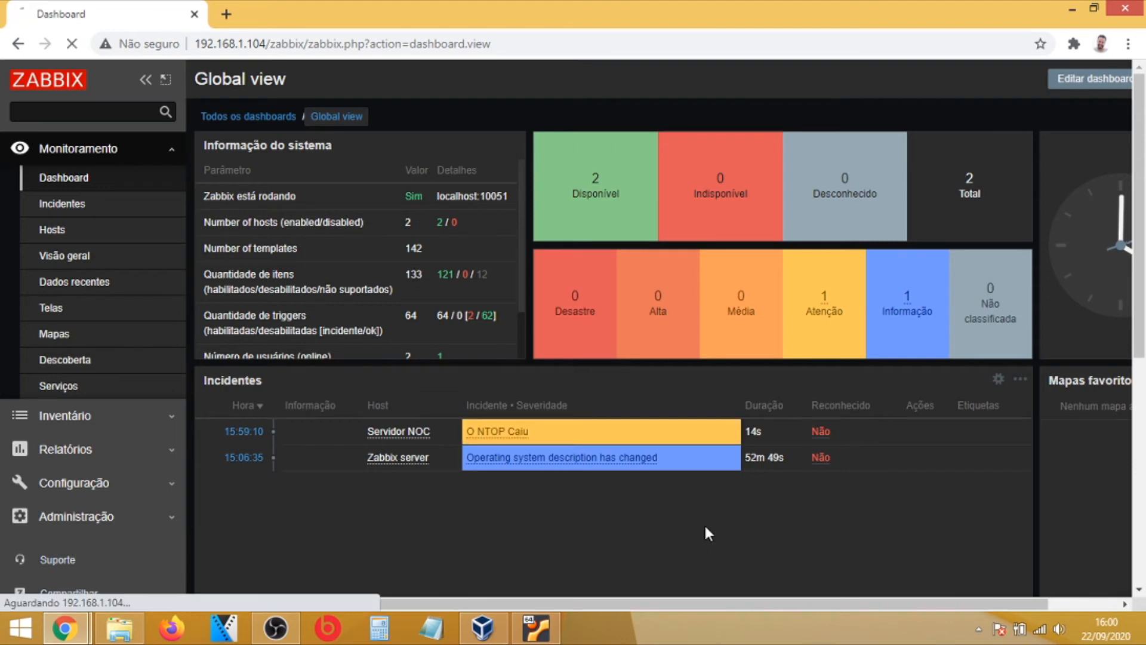
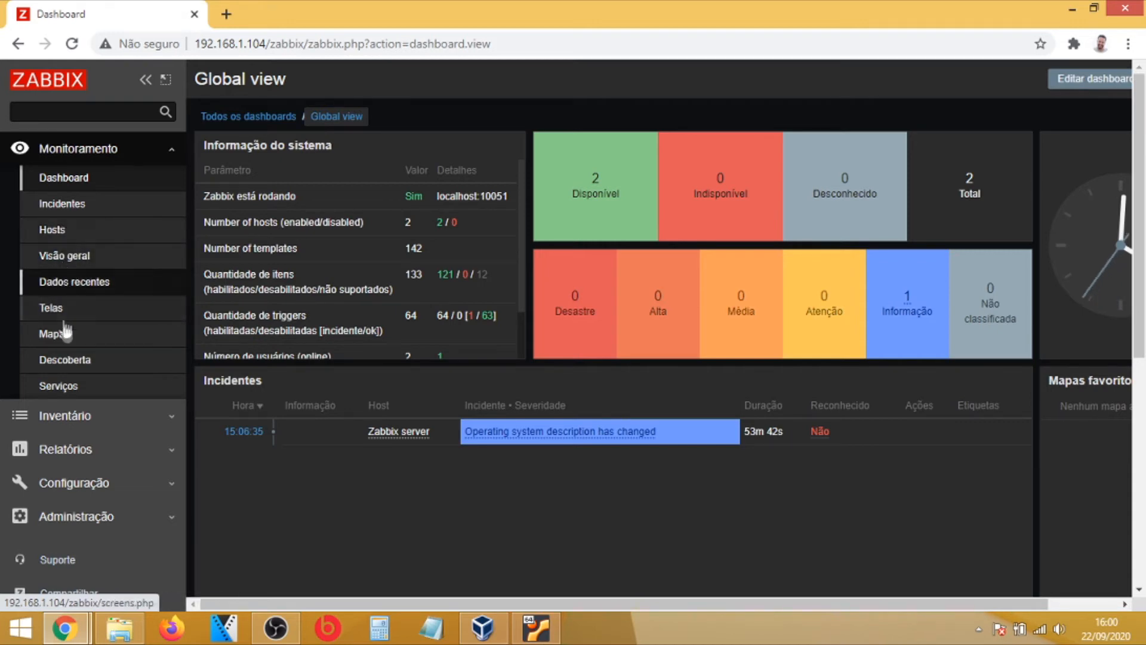
- Open the item list of the 103-apache template and check the trigger attached to Apache Disponibilidade
left_click(54, 483)
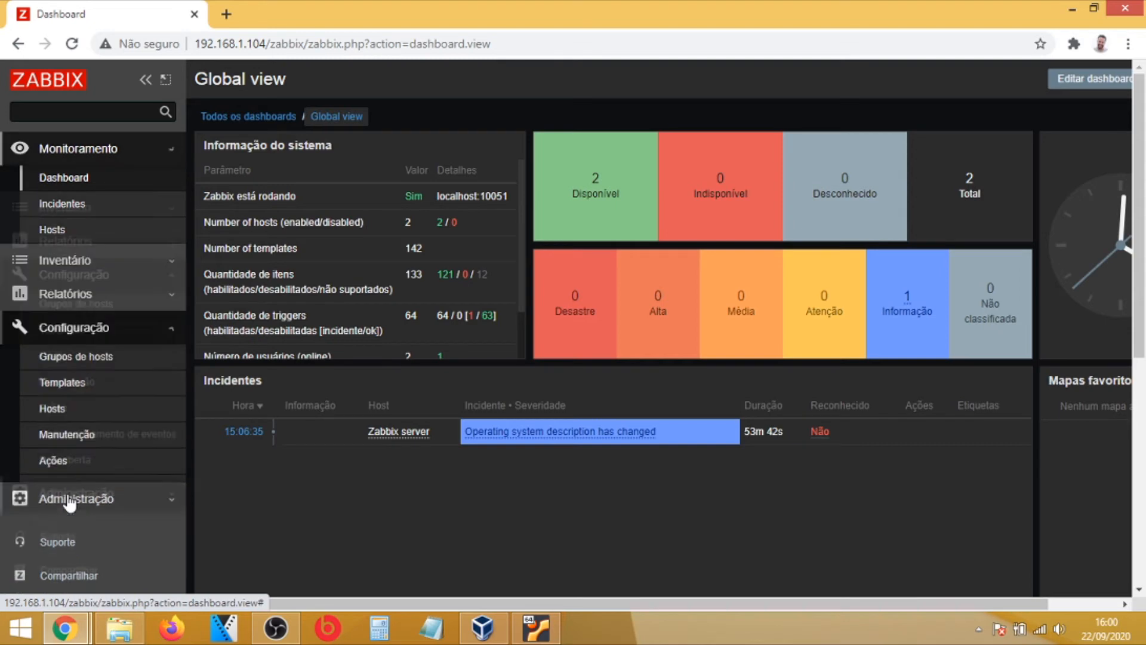
left_click(70, 305)
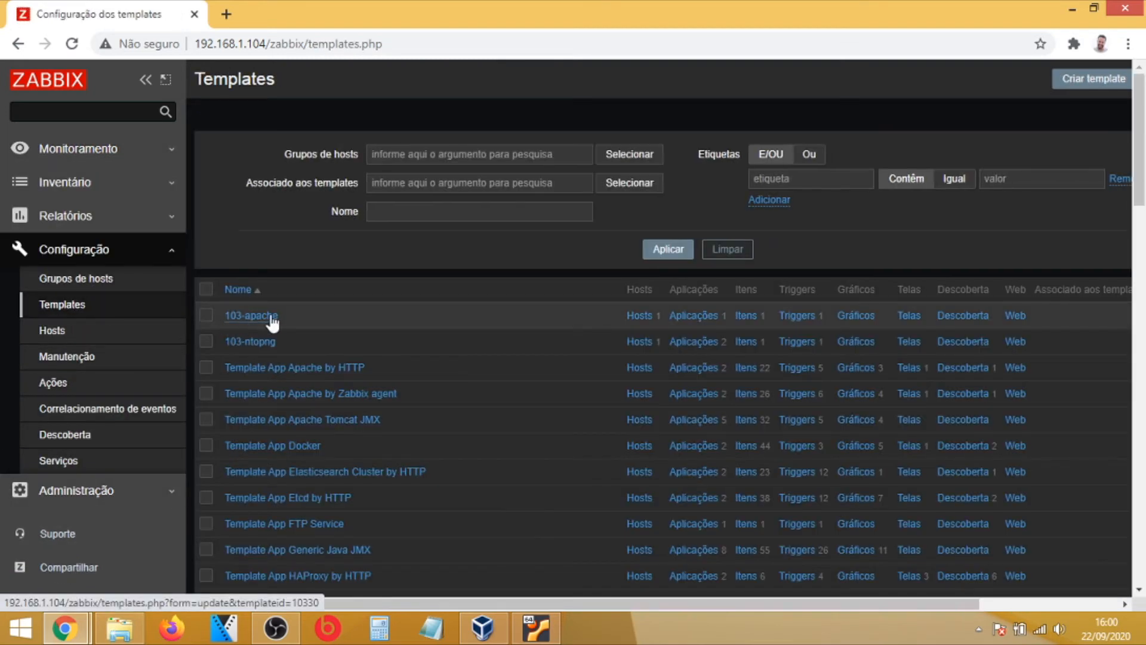
left_click(749, 319)
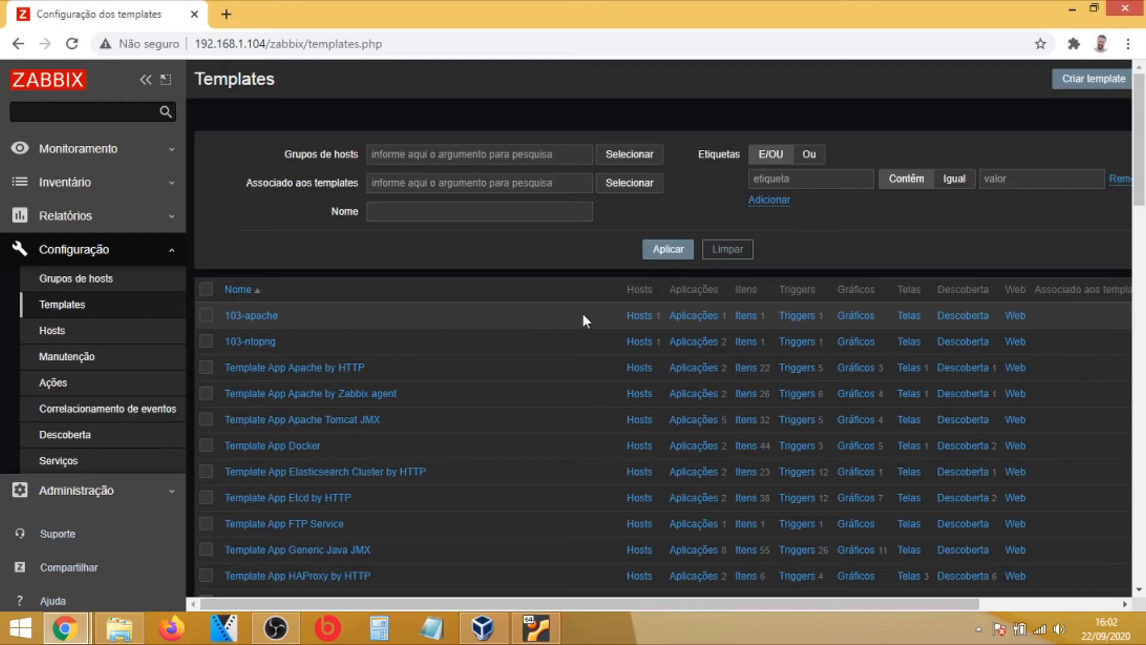
left_click(751, 316)
mouse_move(466, 414)
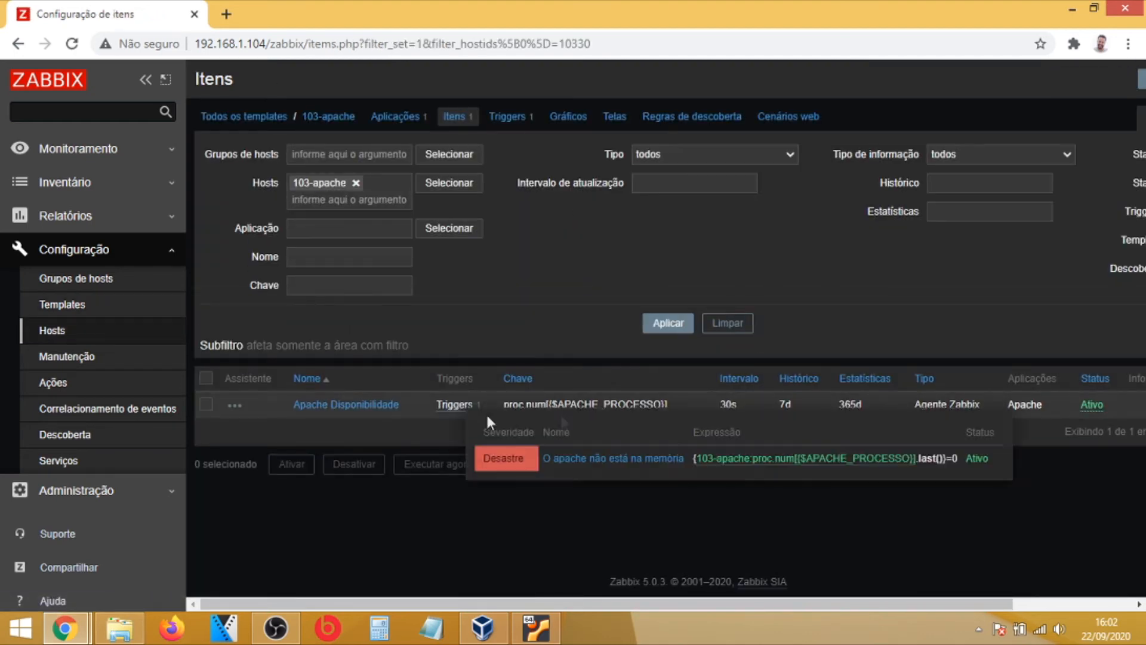
left_click_drag(757, 605, 877, 605)
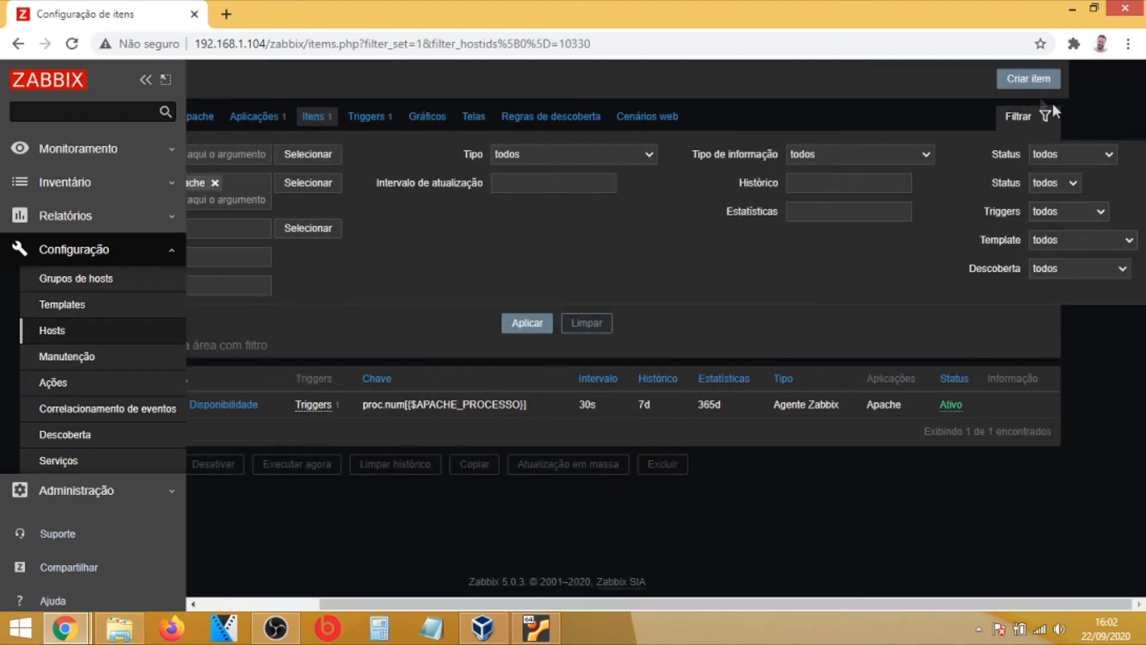
- Start a new item in the 103-apache template named Apache Tempo Disponível with the Zabbix agent key system.uptime
left_click(1028, 78)
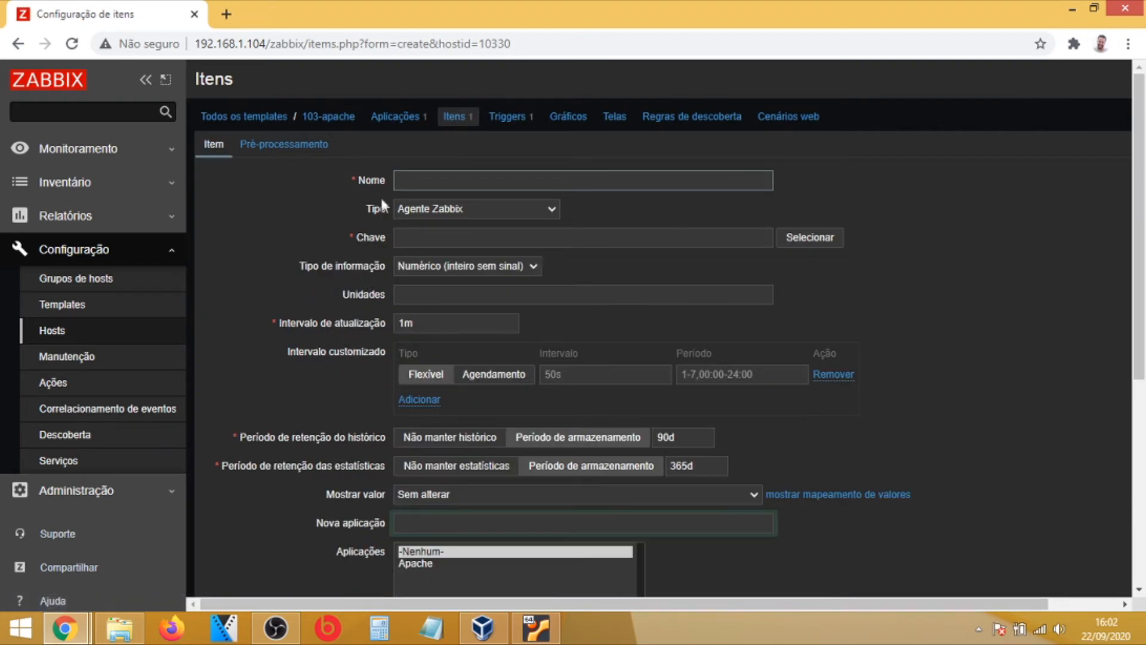
type("Ap")
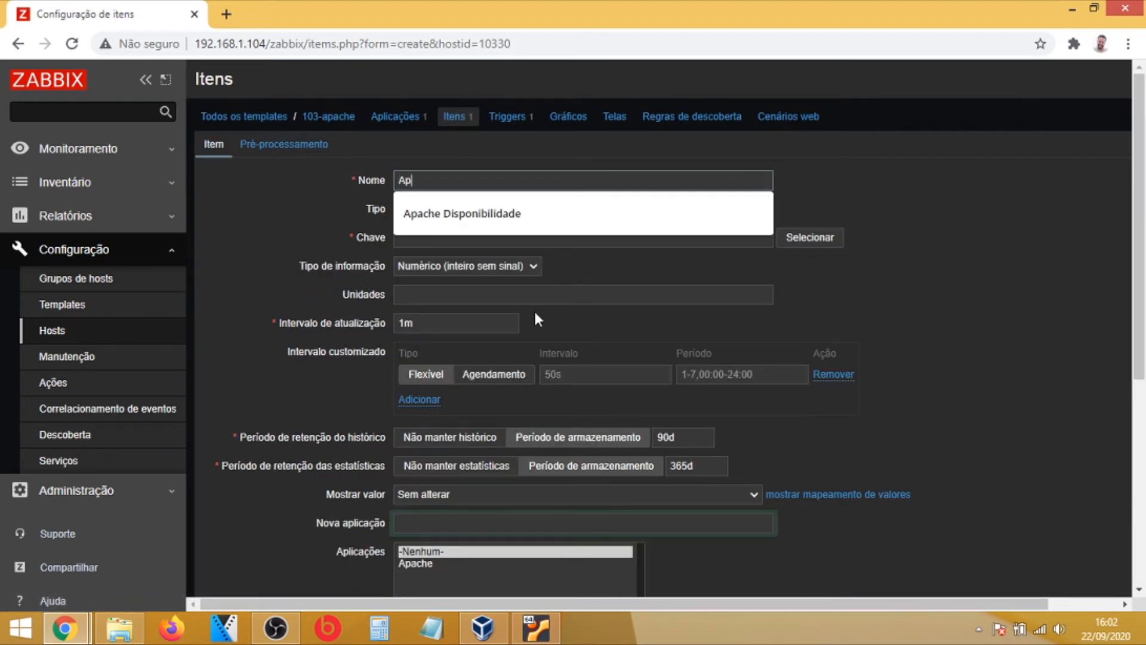
type("ache Tempo Disponível")
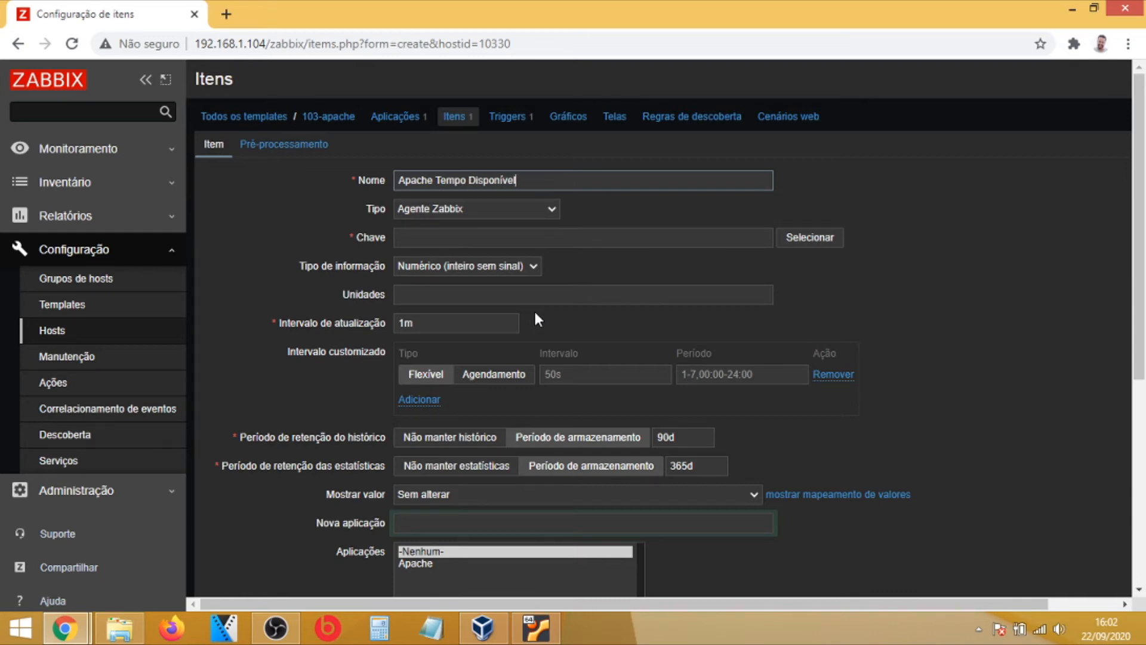
left_click(796, 240)
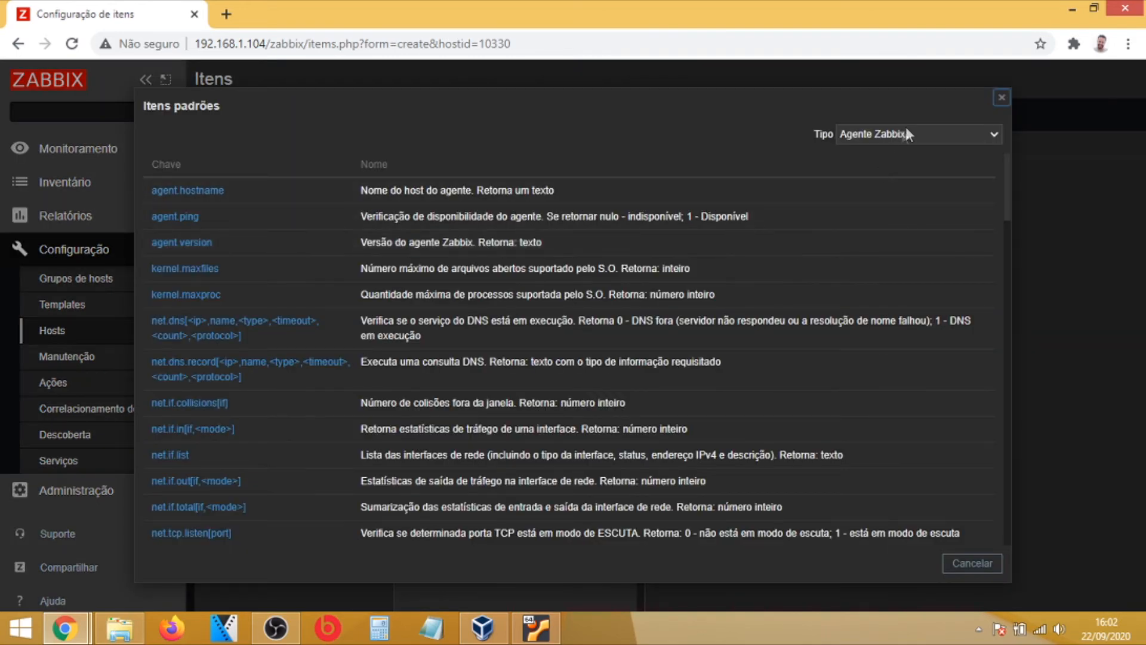
scroll(294, 418, "down", 10)
scroll(292, 428, "down", 5)
scroll(272, 449, "up", 2)
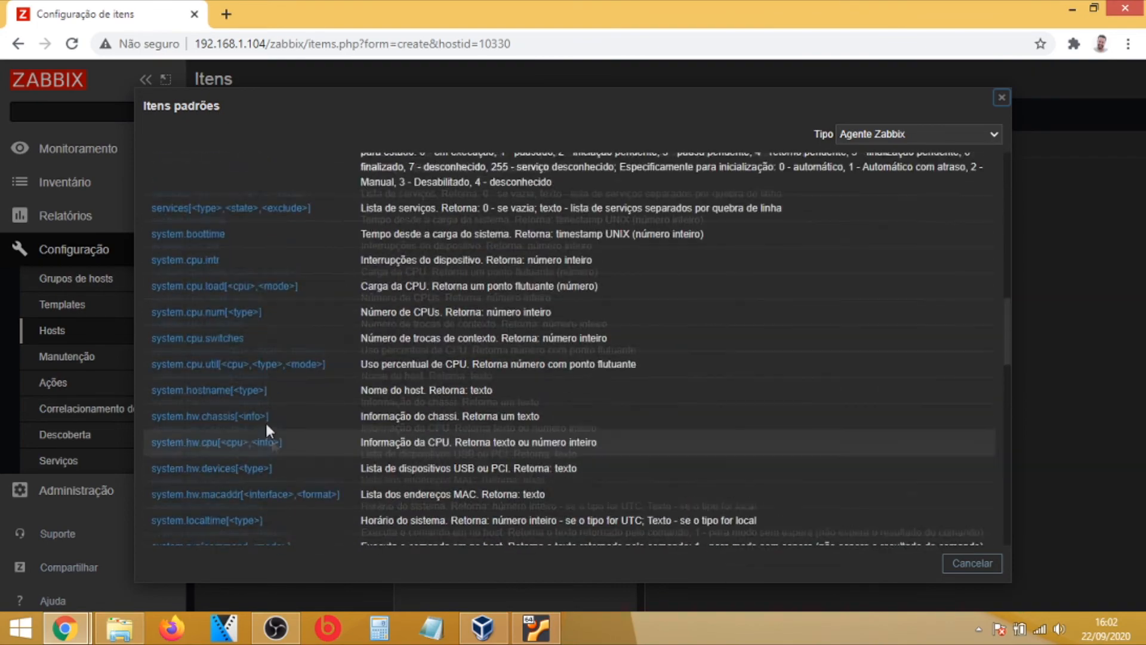
scroll(234, 425, "down", 5)
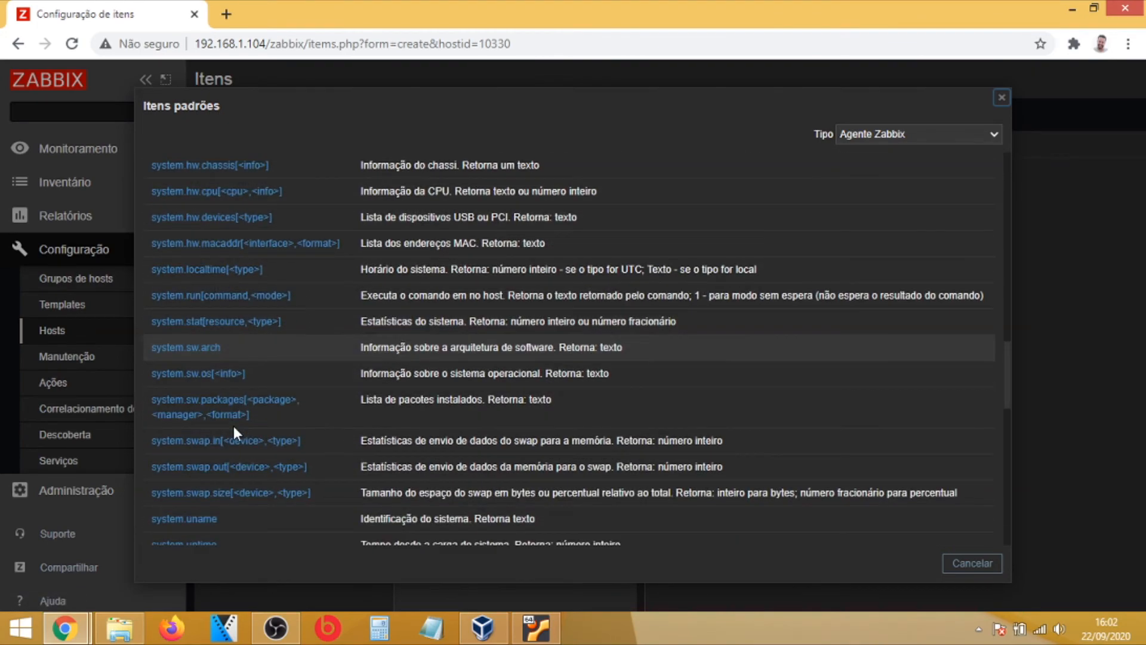
scroll(234, 425, "down", 2)
left_click(203, 465)
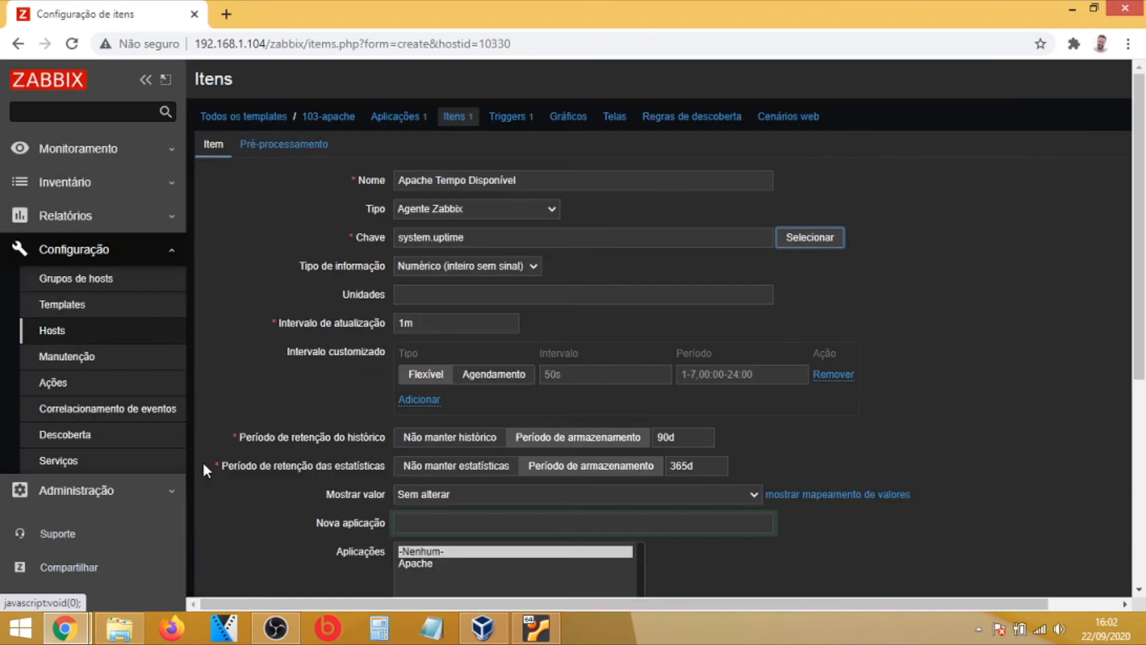
- Set the new item's units to uptime and its update interval to 5s
left_click(519, 268)
left_click(445, 295)
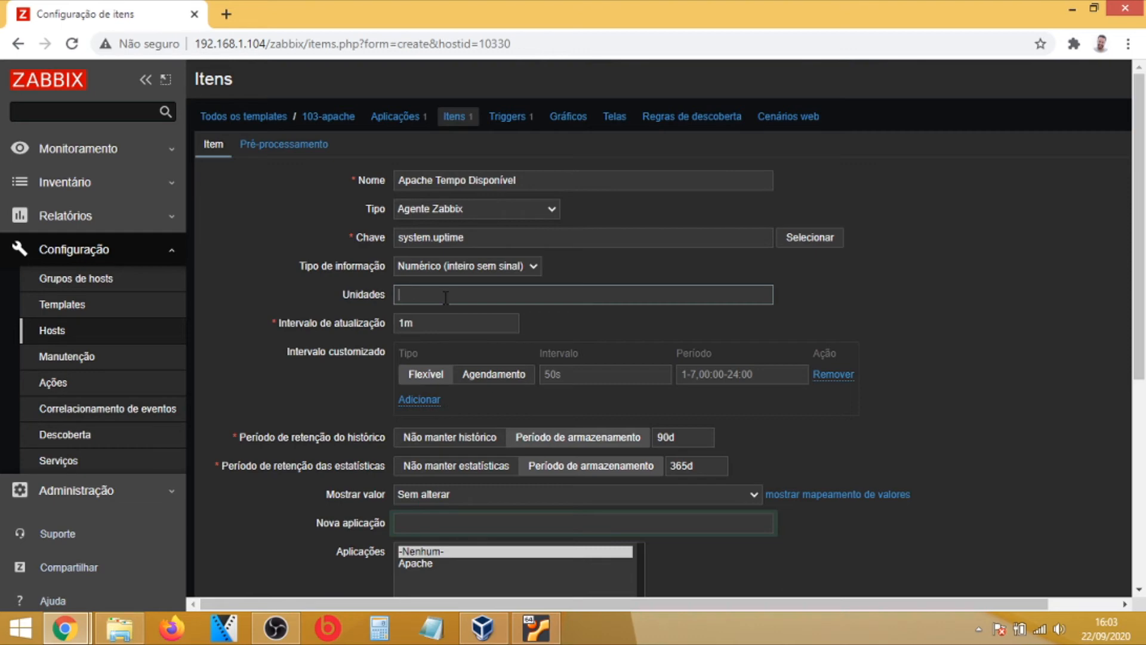
type("uptime")
key("Tab")
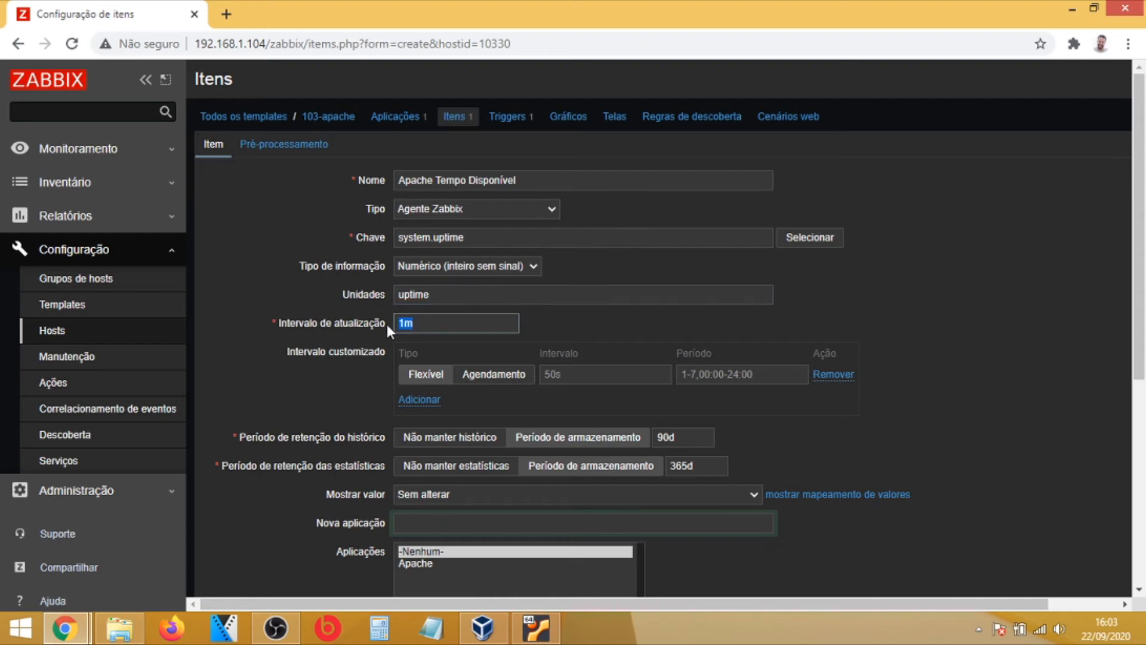
type("5s")
- Compare the remaining fields of the new item with the Apache: Uptime item of Template App Apache by HTTP
scroll(604, 338, "down", 2)
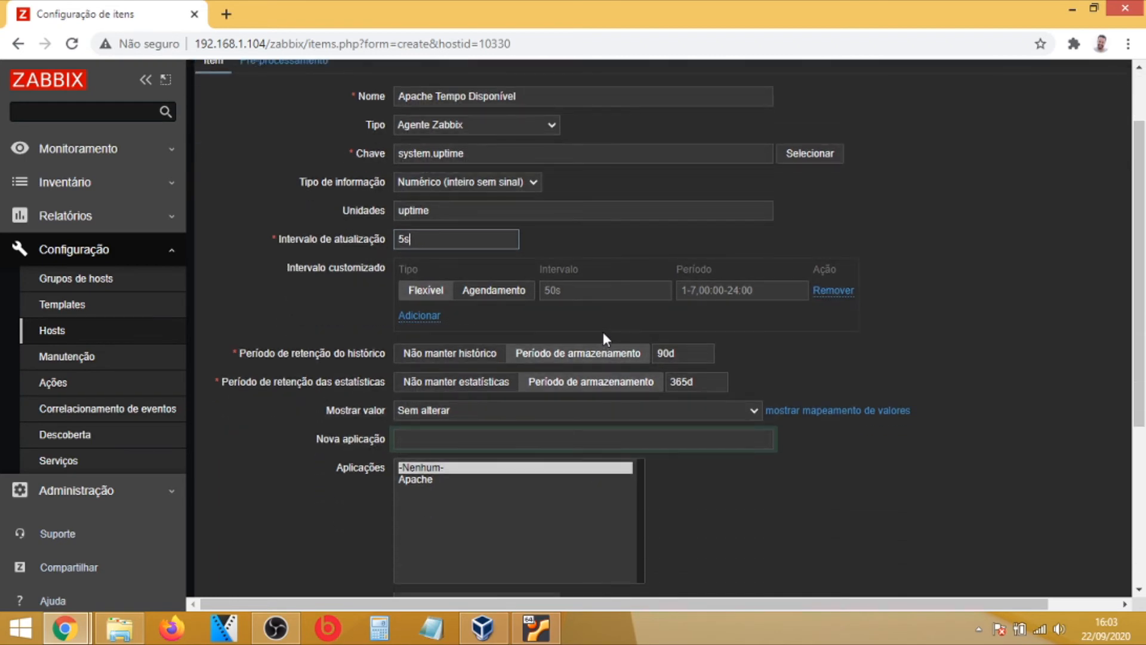
scroll(603, 333, "down", 3)
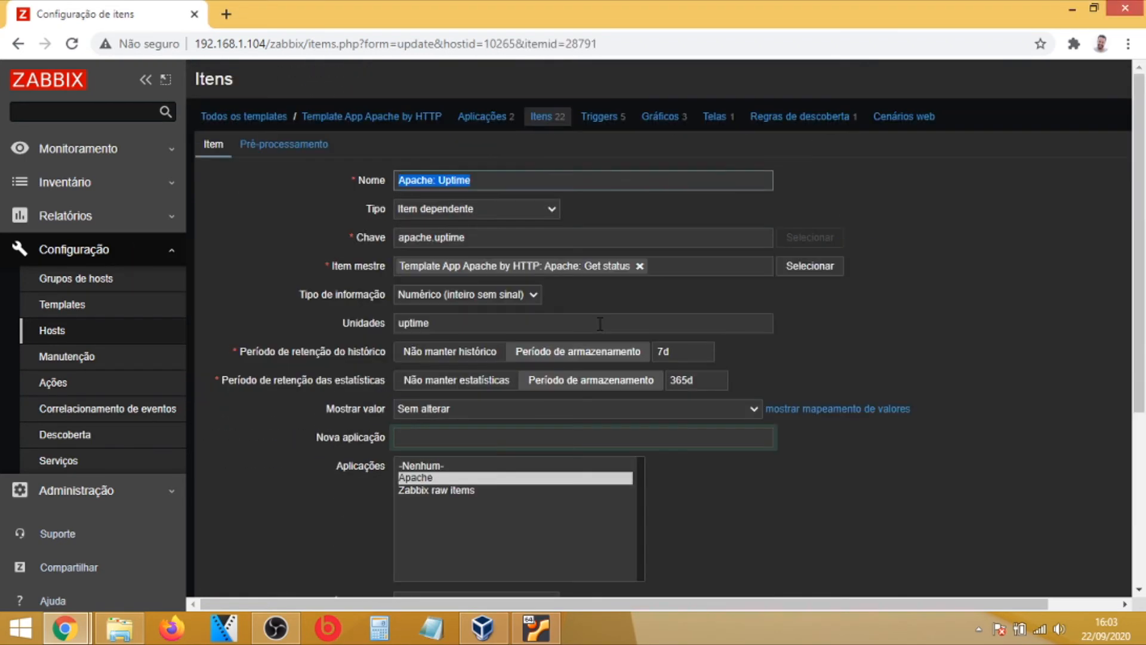
scroll(600, 324, "down", 2)
scroll(600, 325, "down", 3)
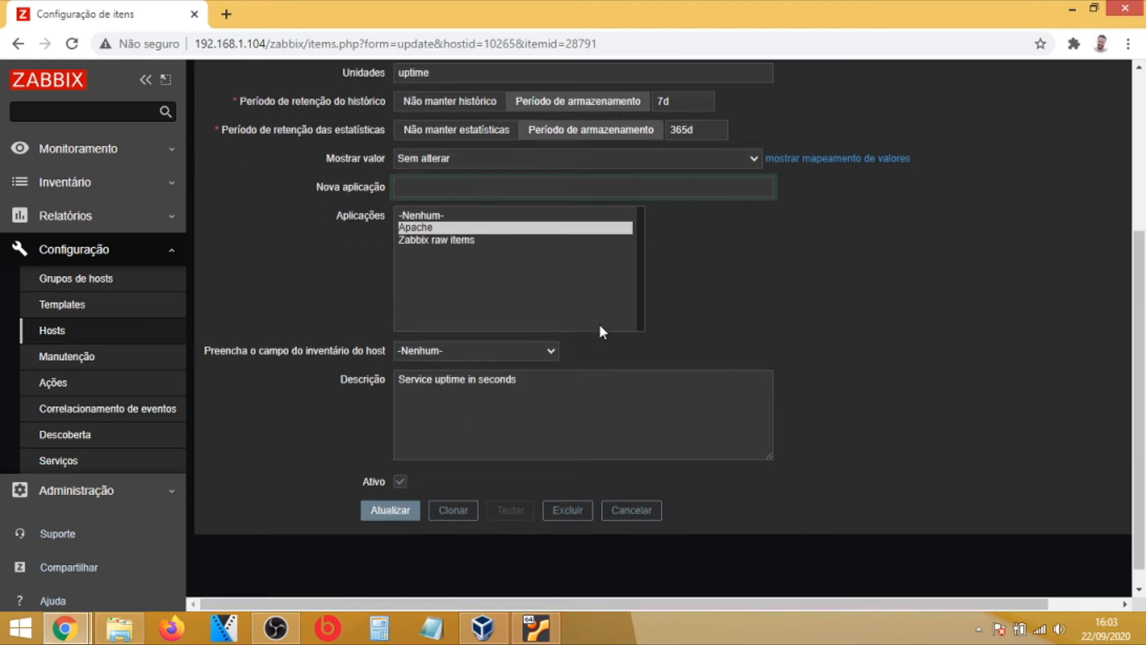
scroll(601, 327, "up", 5)
scroll(600, 326, "down", 3)
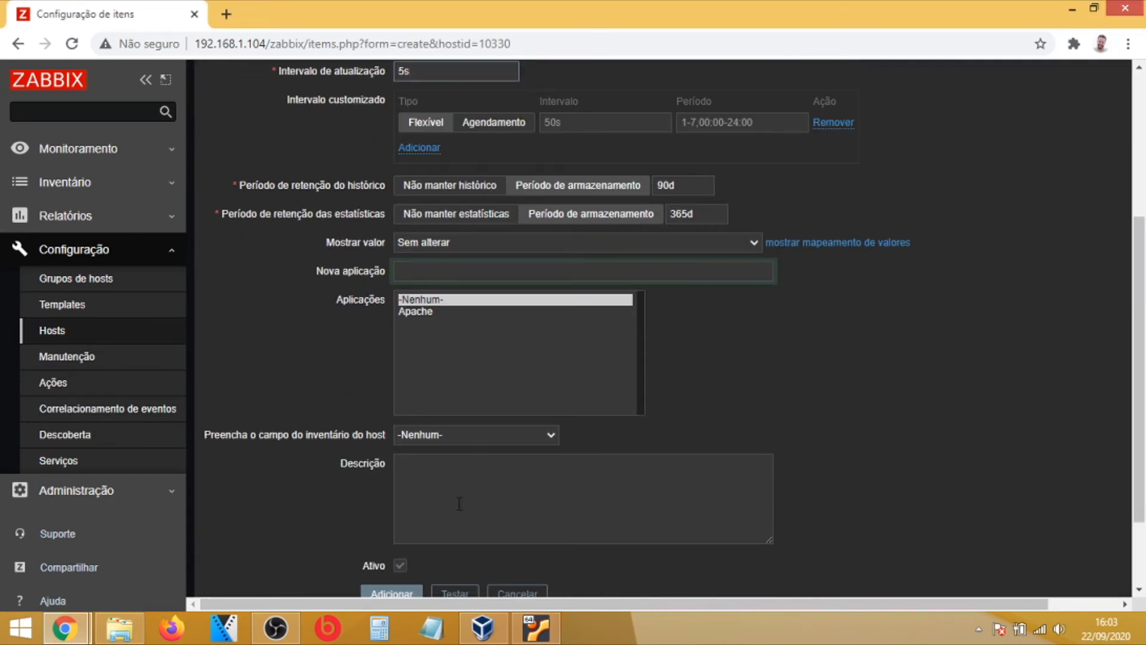
- Set the history storage period of Apache Tempo Disponível to 7d and add the item to the template
left_click(462, 477)
scroll(577, 358, "up", 3)
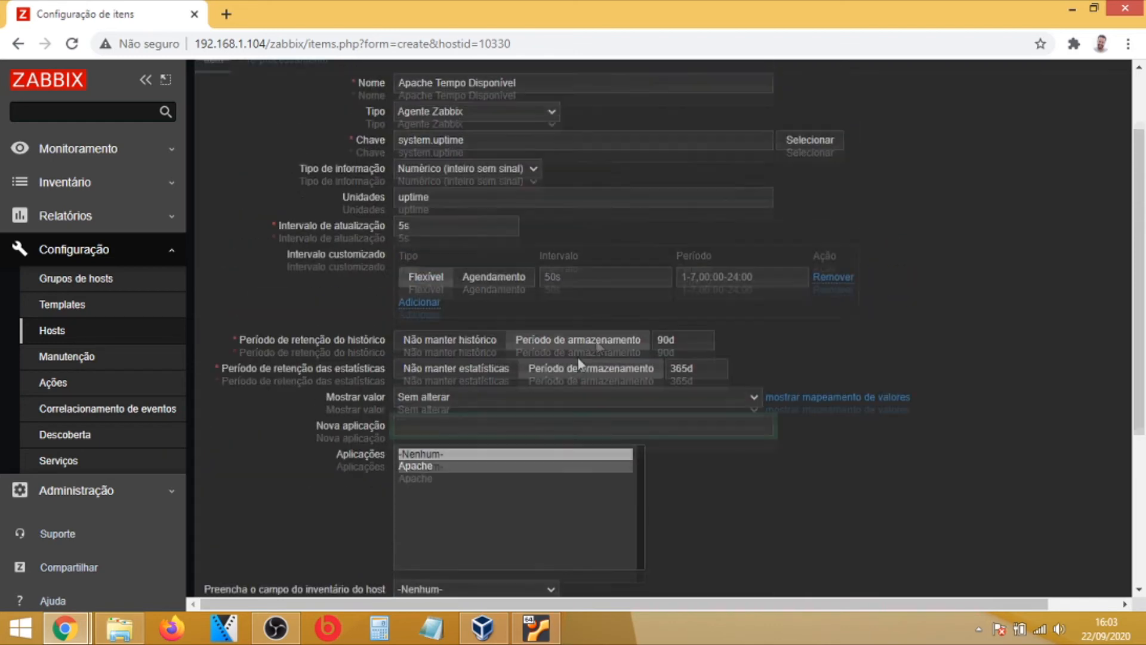
left_click_drag(657, 353, 668, 353)
type("7d")
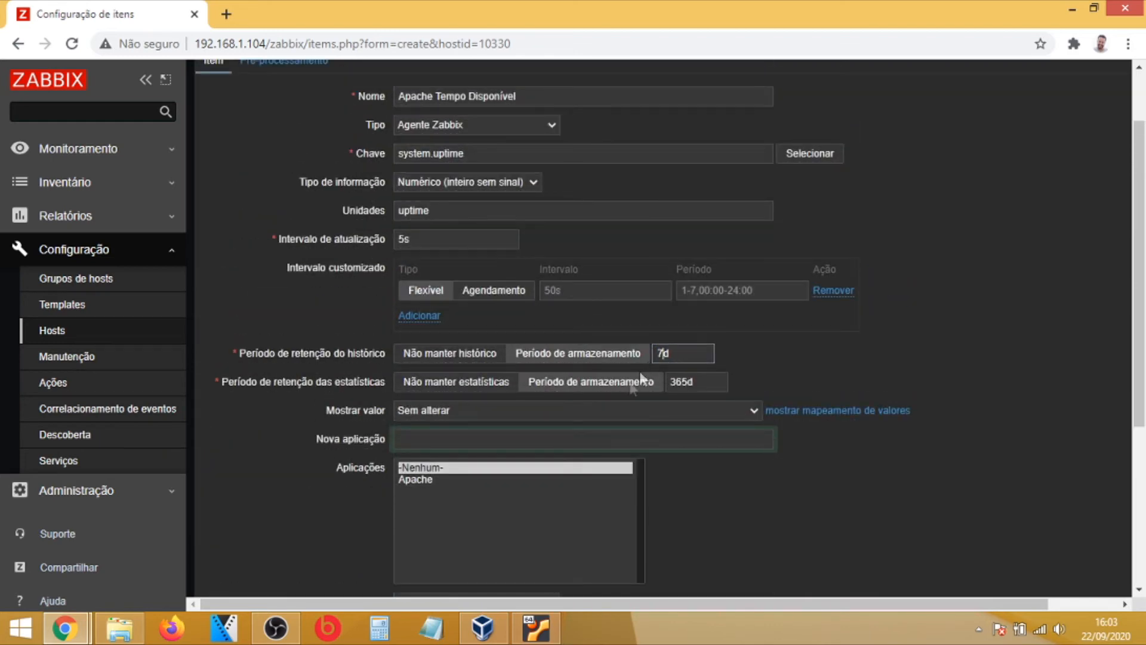
scroll(547, 399, "down", 5)
left_click(405, 511)
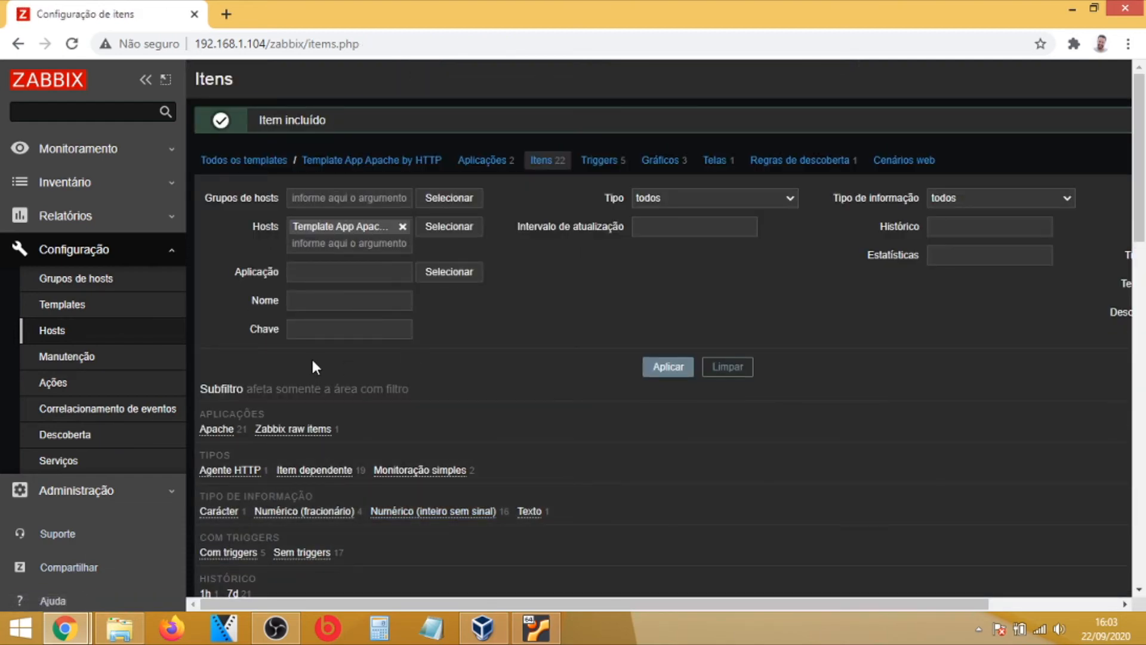
- Start another new item in the 103-apache template and name it Apache Consumo Memória - Total
left_click(72, 305)
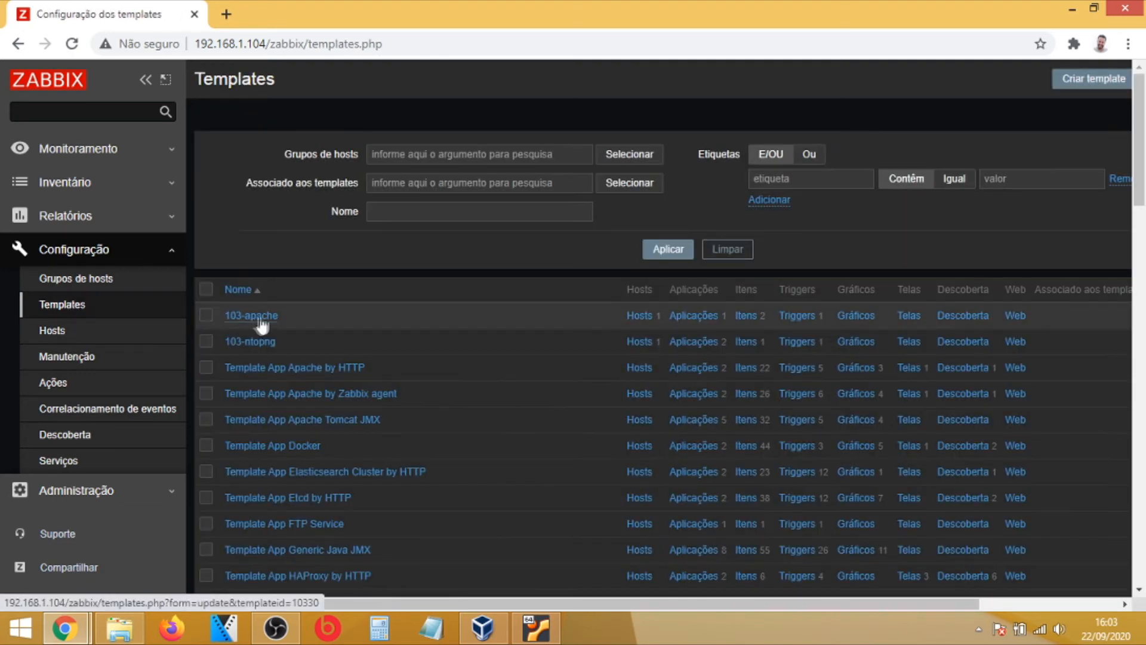
left_click(746, 315)
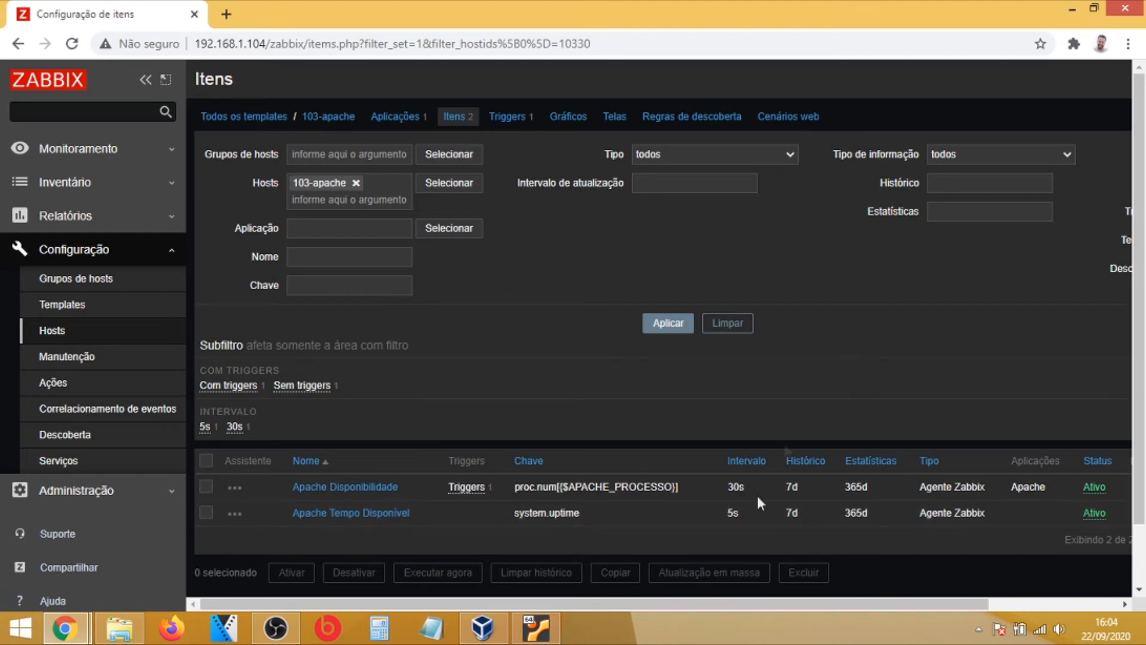
left_click_drag(564, 604, 695, 604)
left_click(1013, 79)
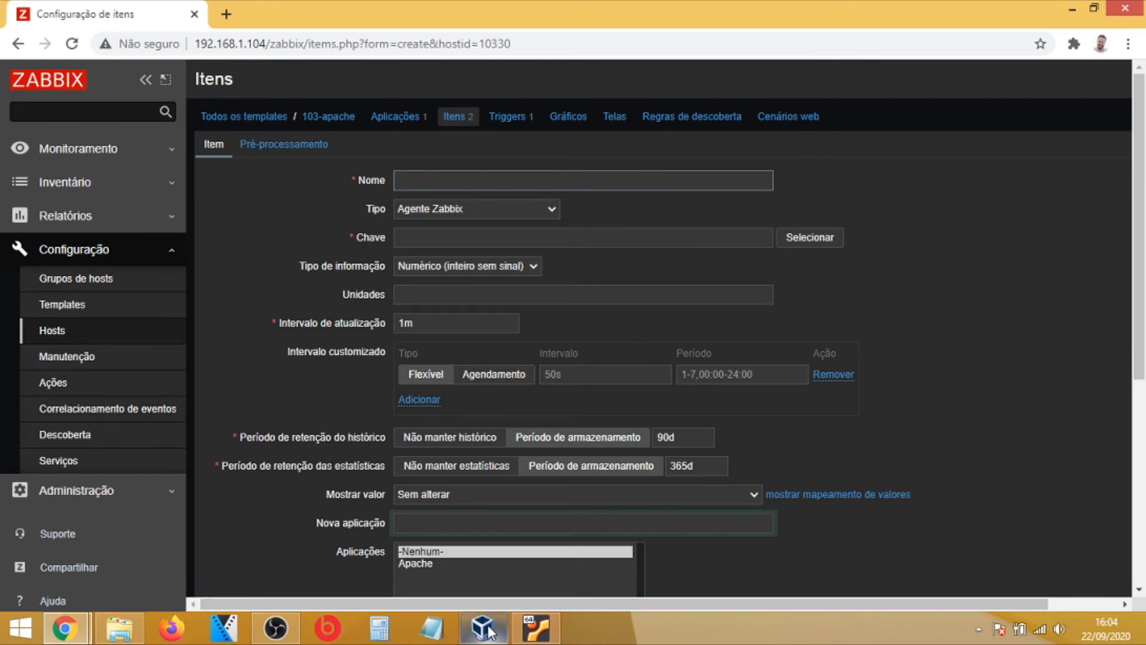
mouse_move(489, 631)
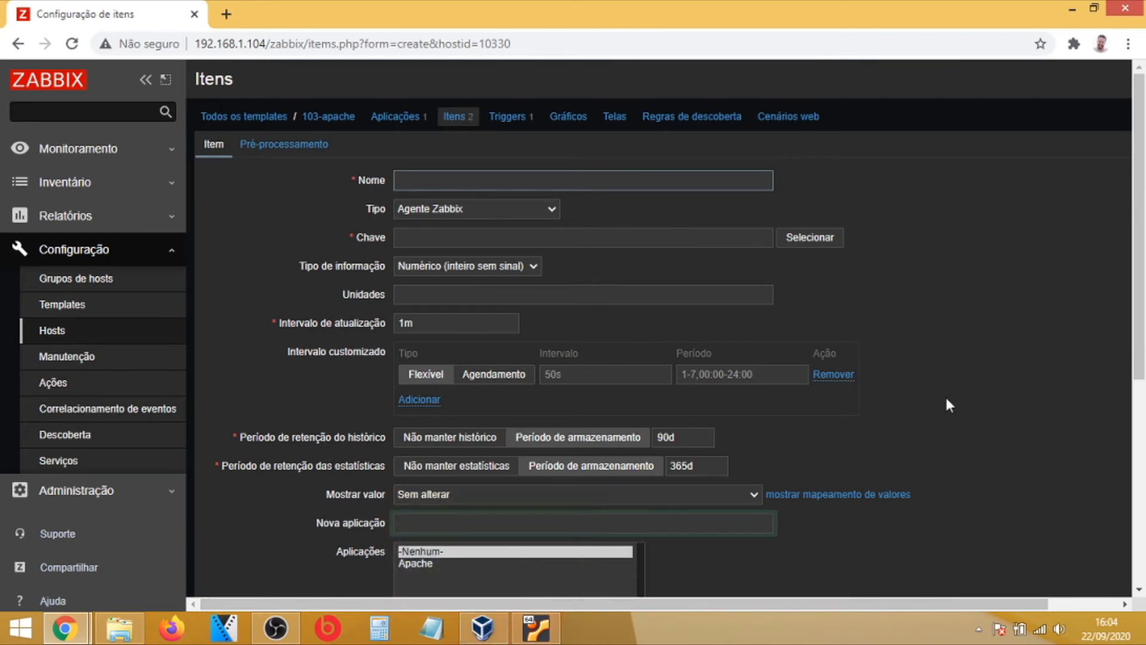
type("Apache")
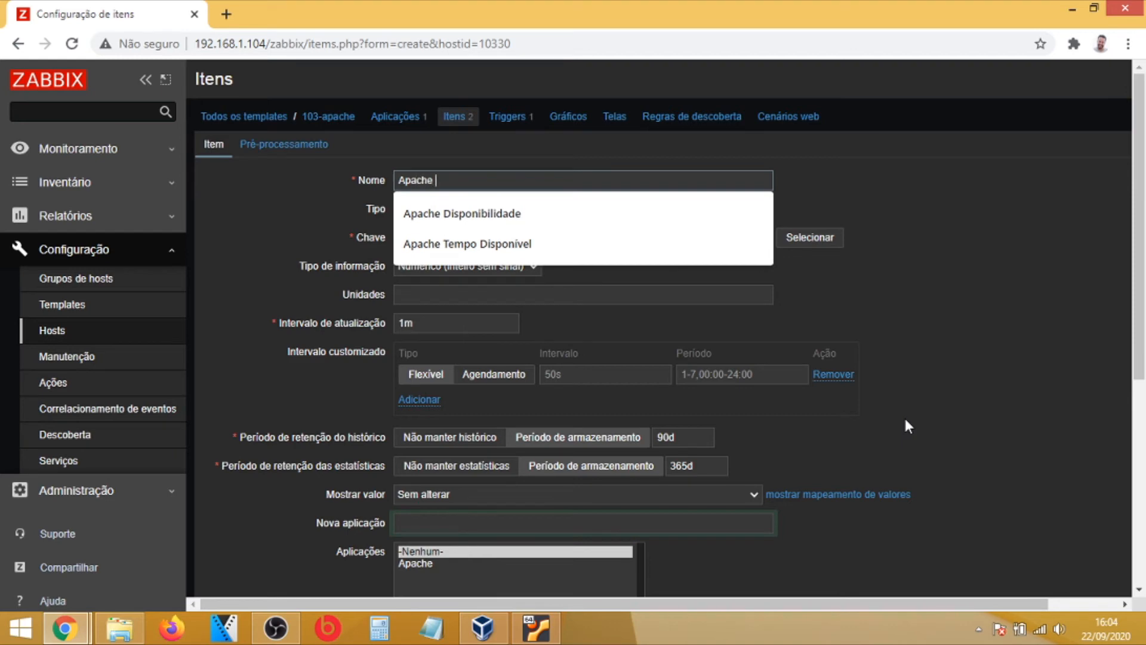
type(" Consu")
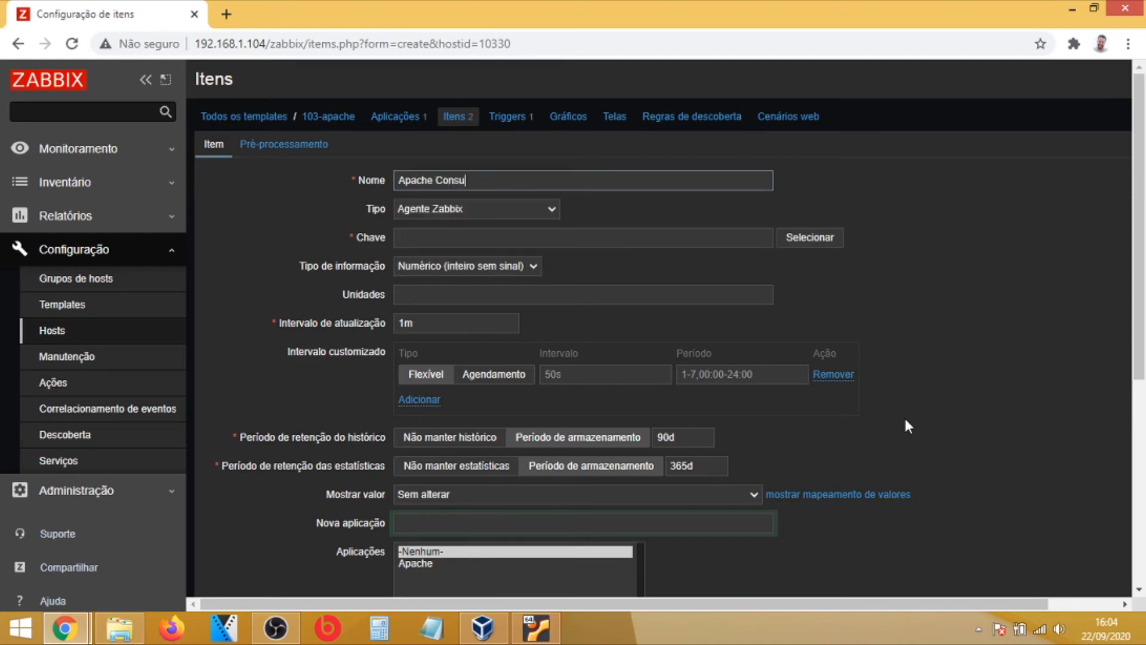
type("mo Memó")
type("ria - Total")
- Choose the standard Zabbix agent memory size key for the item and set its mode to get vm.memory.size[total]
left_click(797, 236)
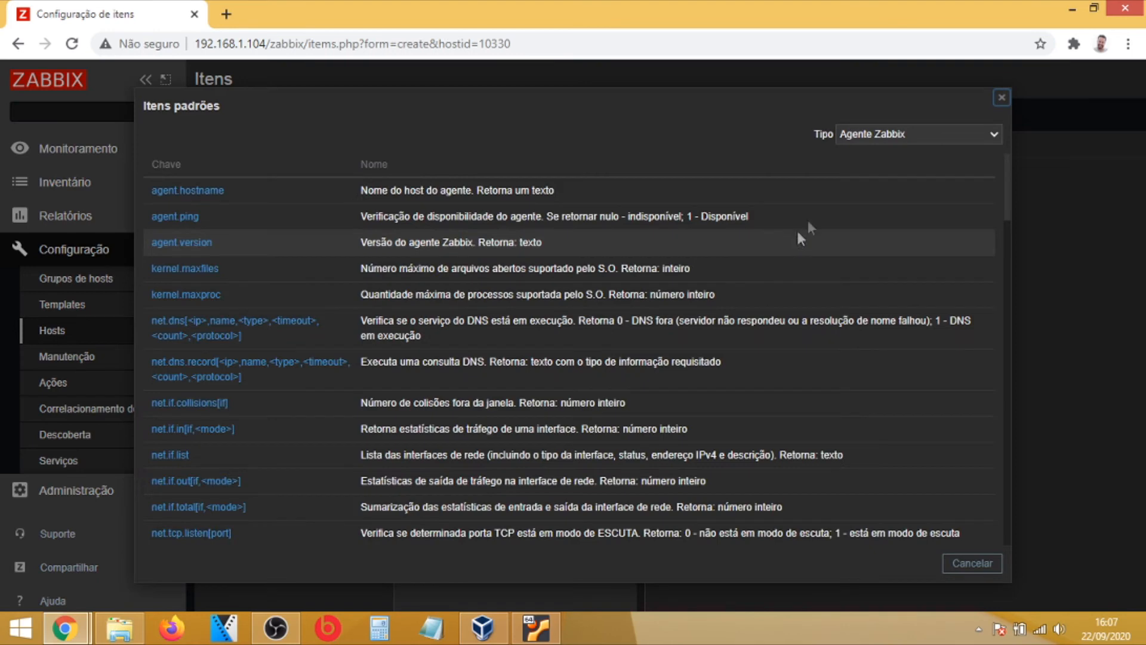
left_click(935, 134)
left_click(934, 135)
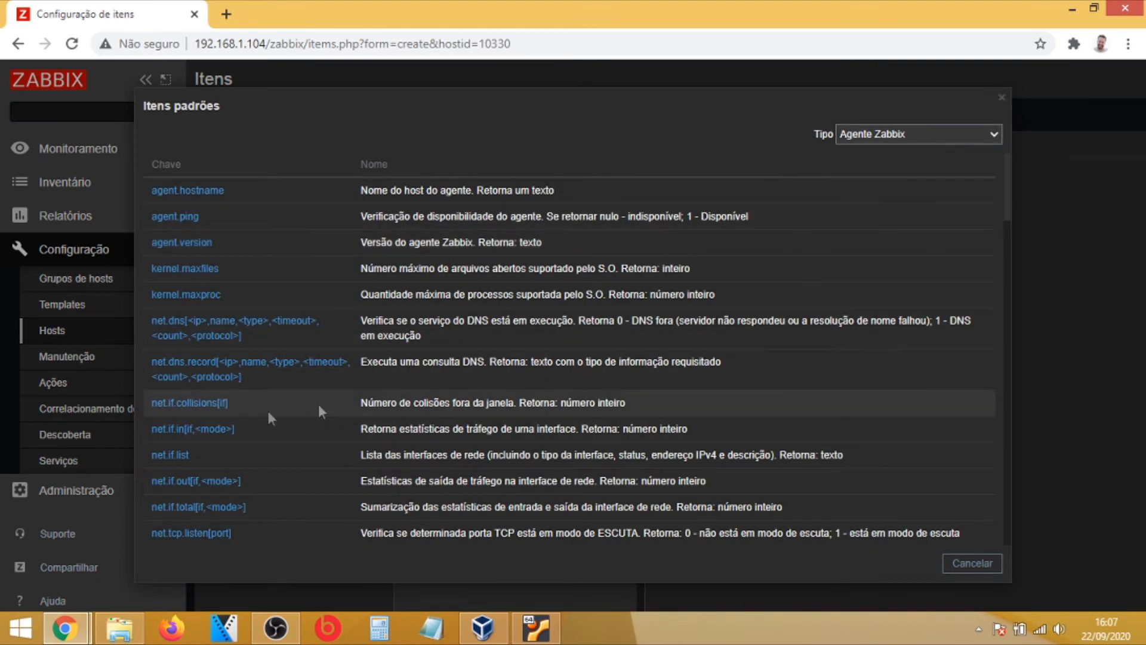
left_click_drag(1008, 203, 1017, 520)
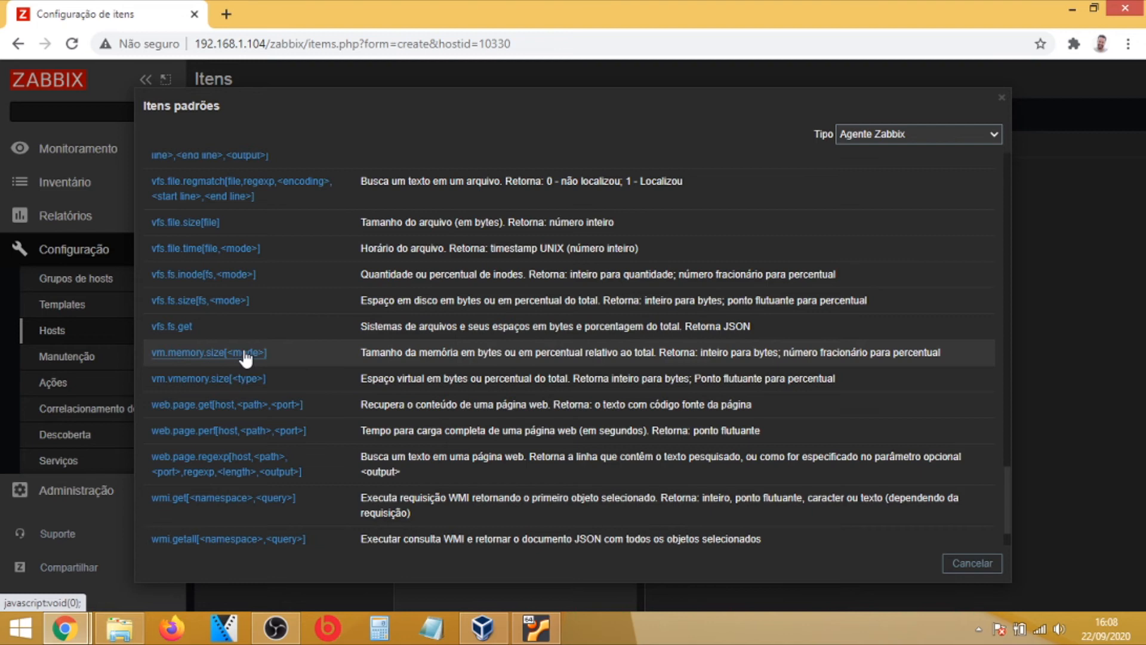
left_click(221, 355)
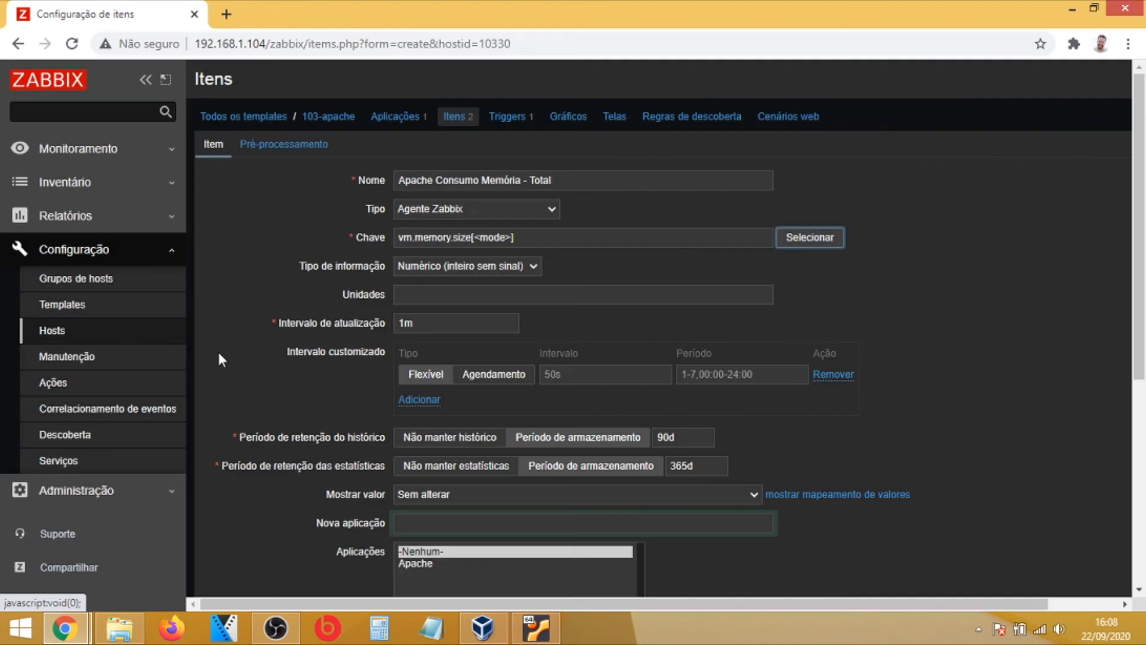
left_click_drag(474, 237, 506, 237)
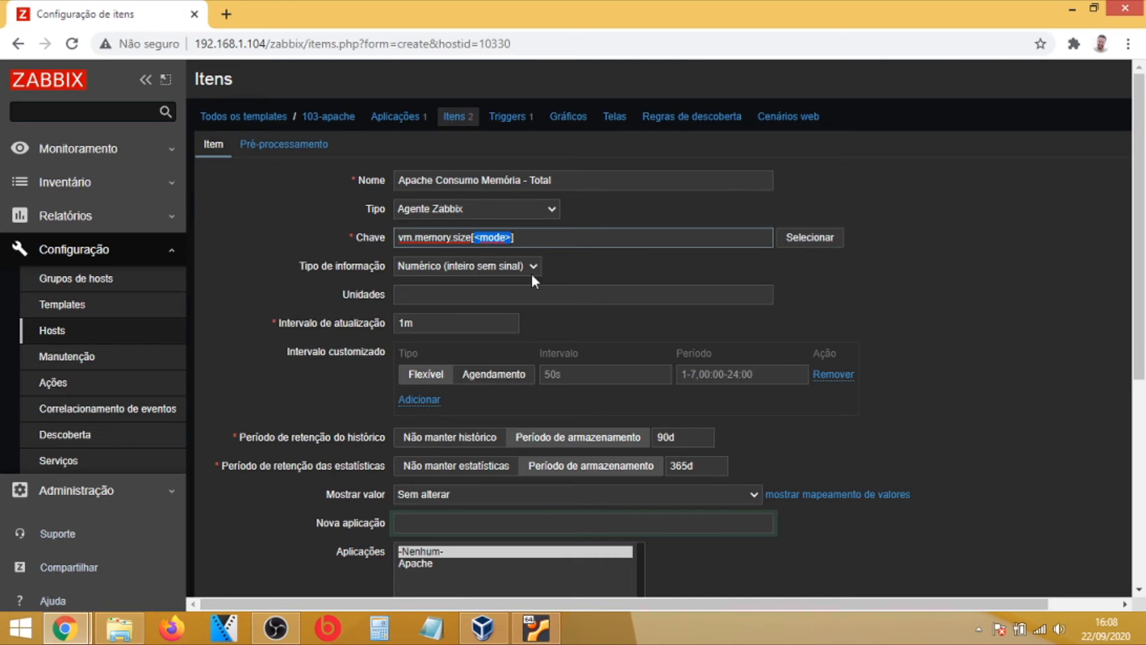
type("total")
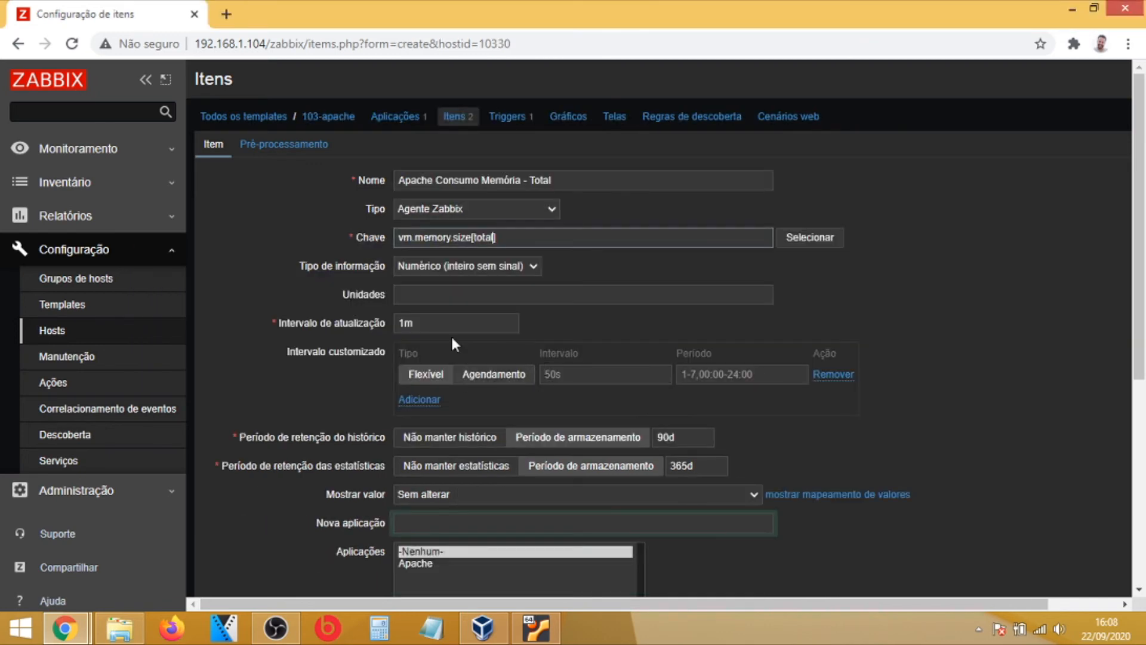
- Set the total memory item's units to B, its update interval to 5s and its history storage period to 7d
left_click(428, 295)
type("B")
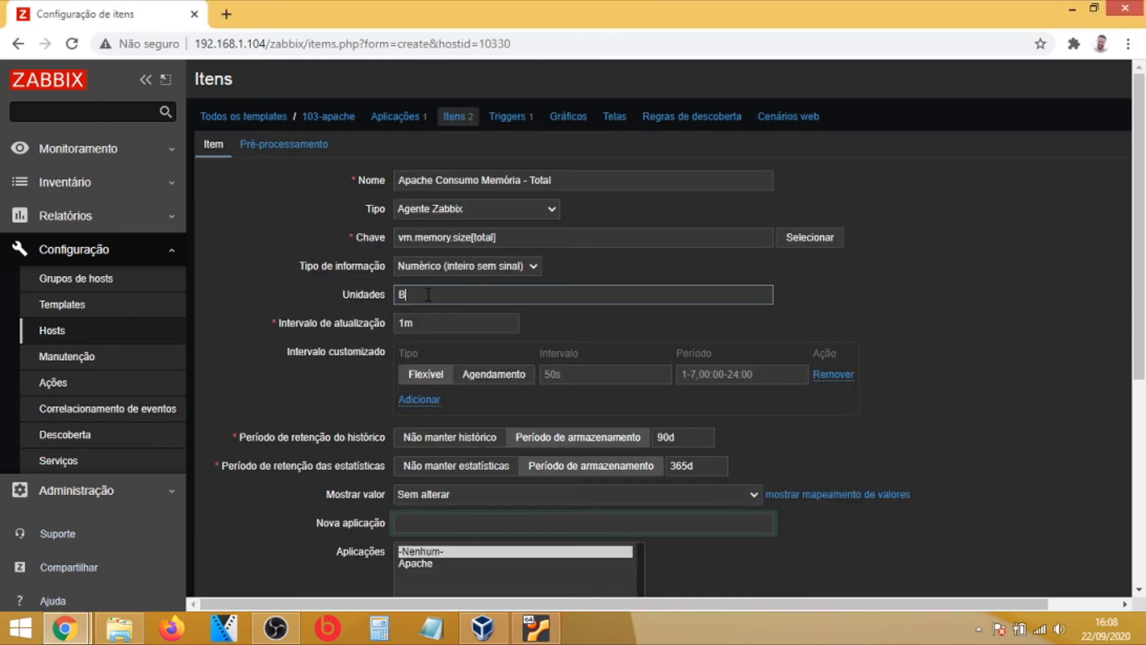
key("Tab")
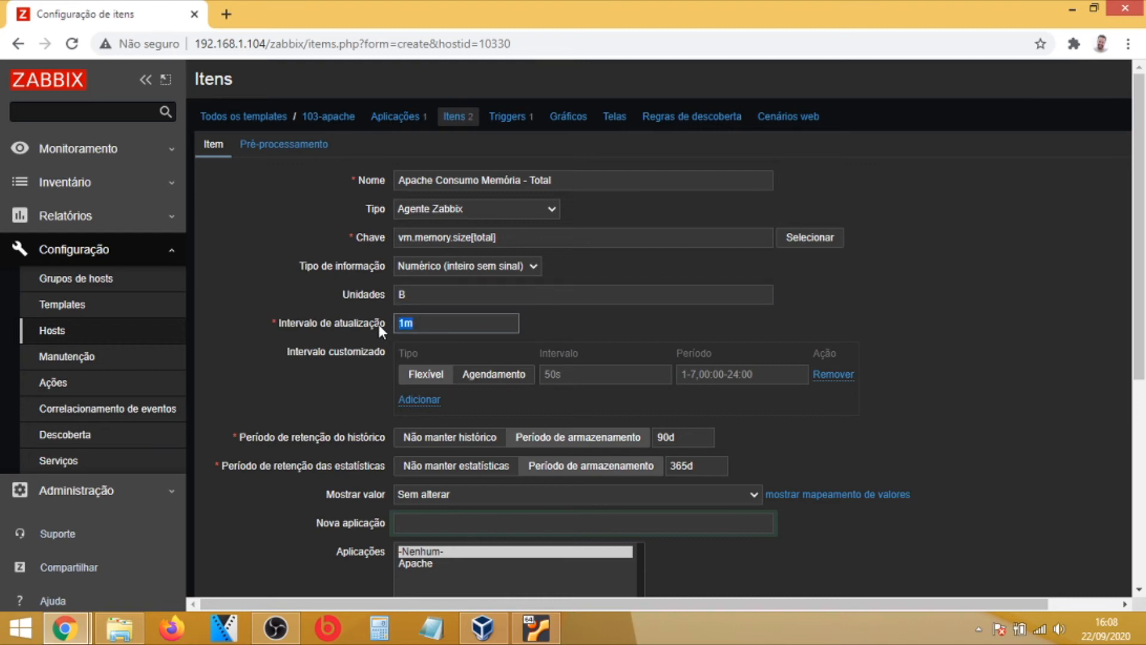
type("5s")
left_click_drag(657, 437, 664, 437)
type("7d")
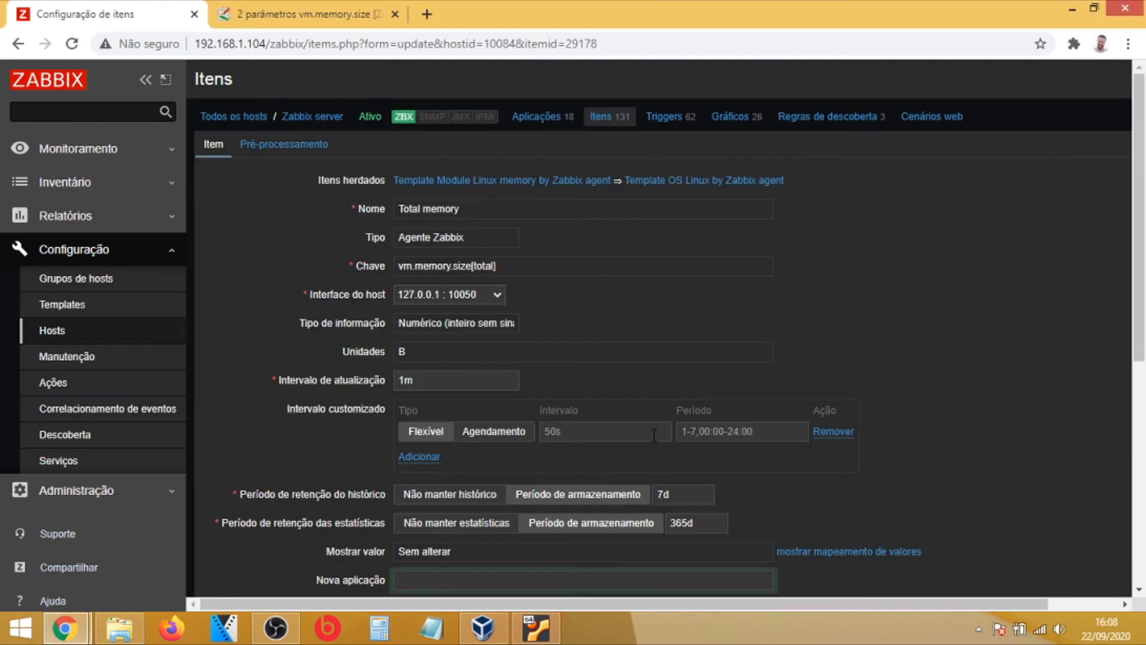
- Check the application used by the Zabbix server's Total memory item, and add the new item under a new application named Memoria
scroll(651, 420, "down", 4)
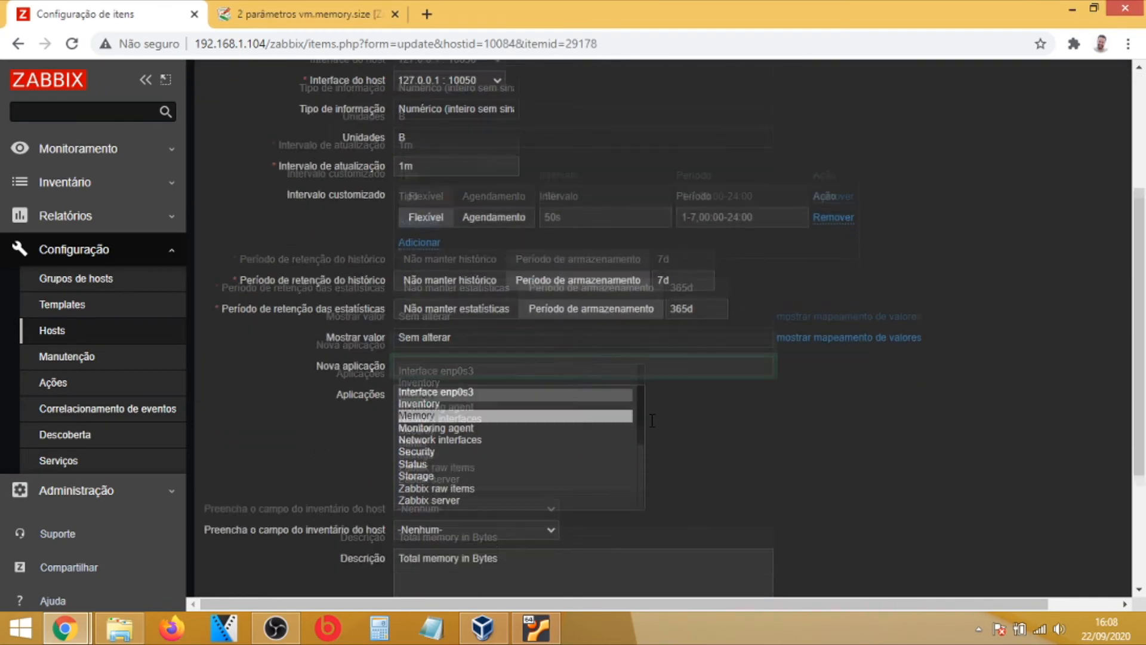
scroll(650, 420, "down", 1)
key("alt+Tab")
scroll(505, 484, "down", 1)
left_click(467, 356)
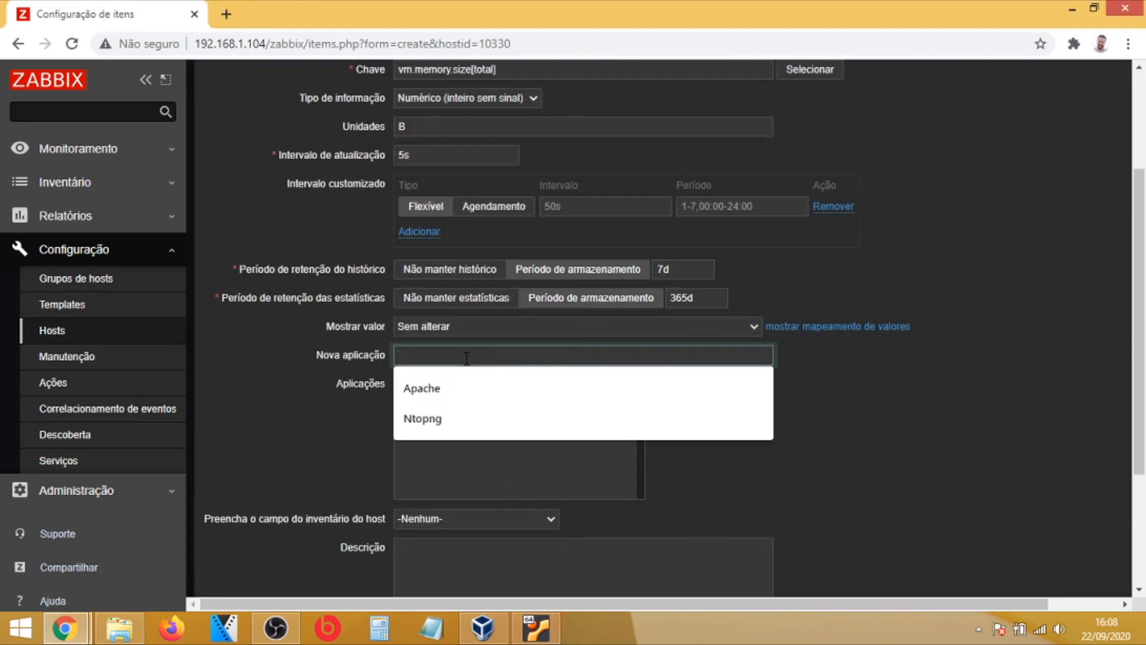
type("Memoria")
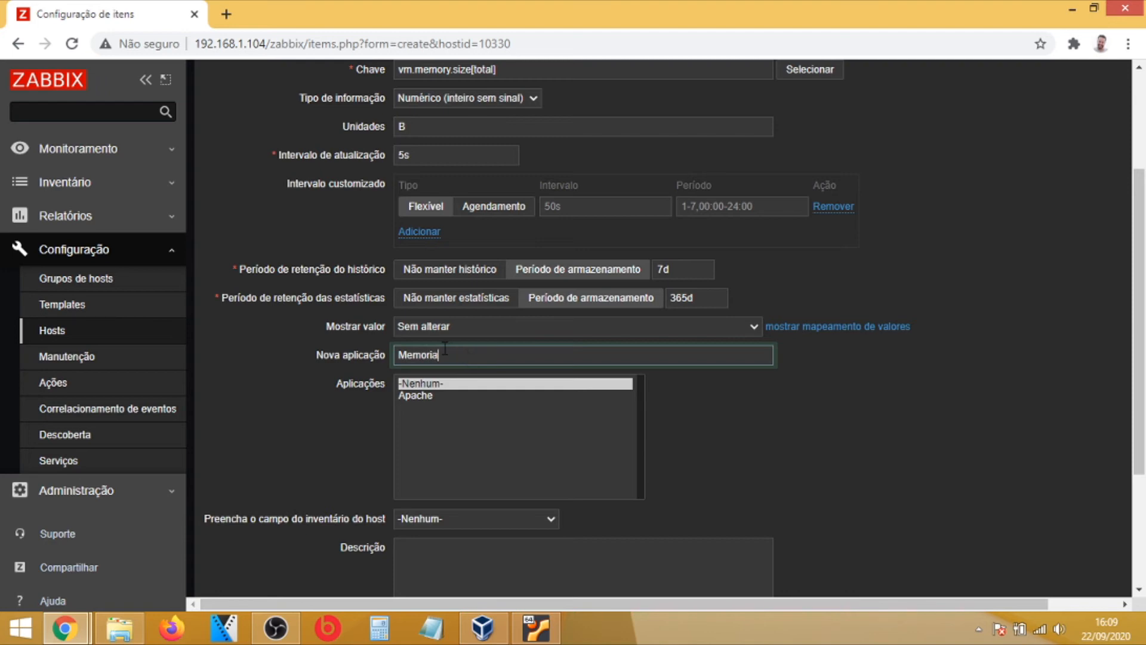
key("Return")
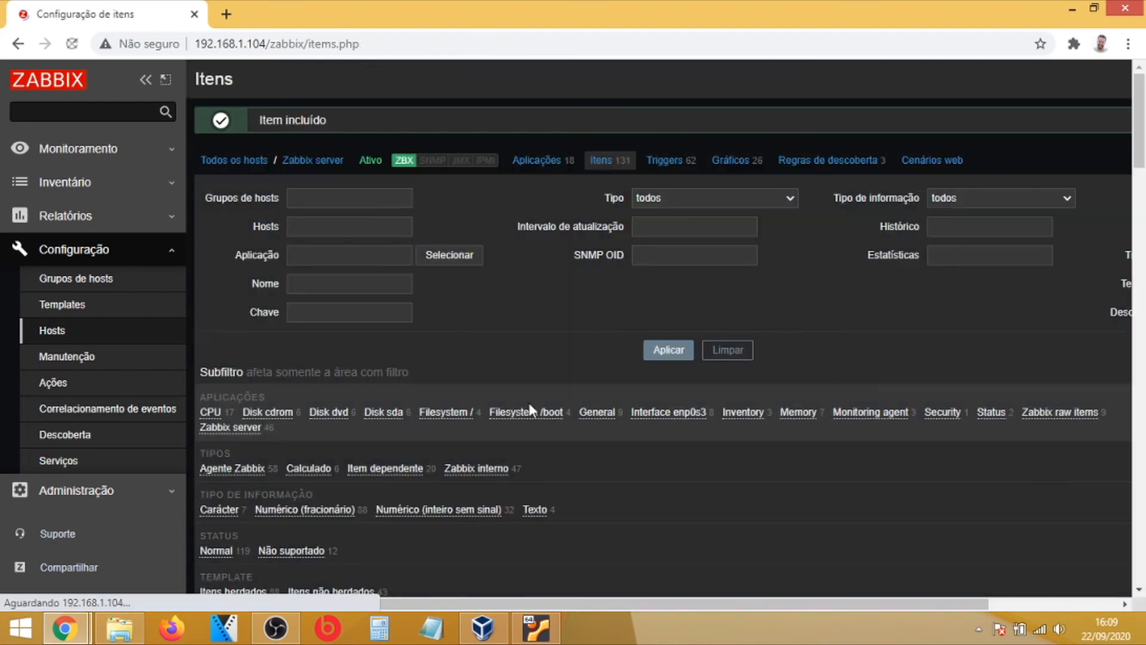
- Return to the item list of the 103-apache template and check the settings of Apache Consumo Memória - Total
scroll(528, 398, "down", 10)
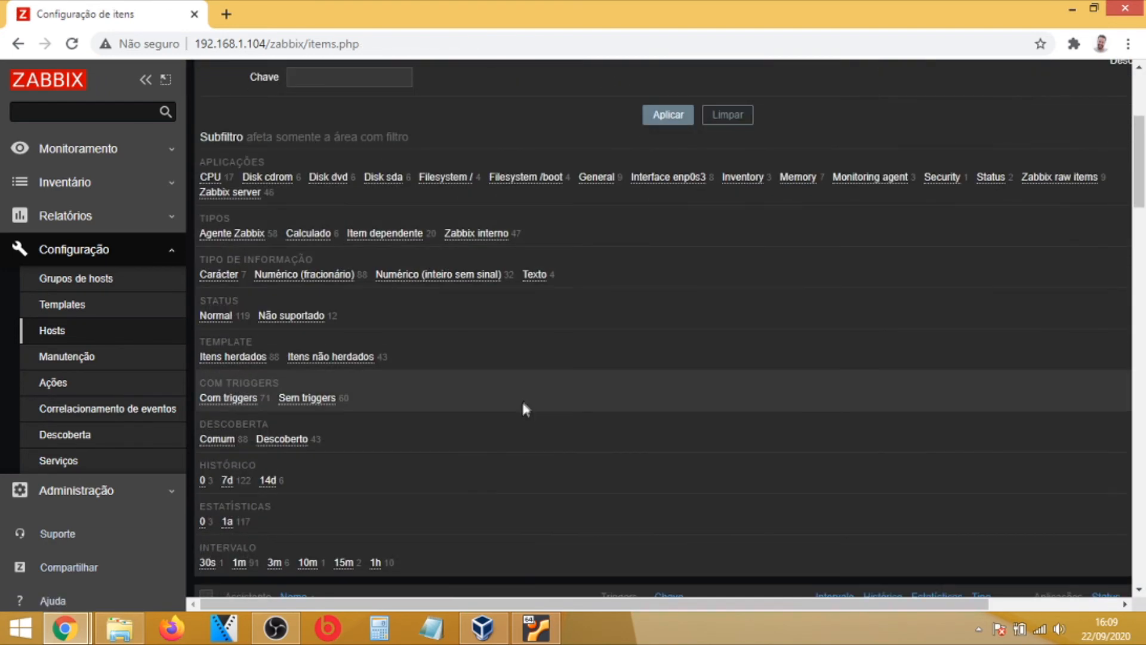
scroll(521, 399, "up", 10)
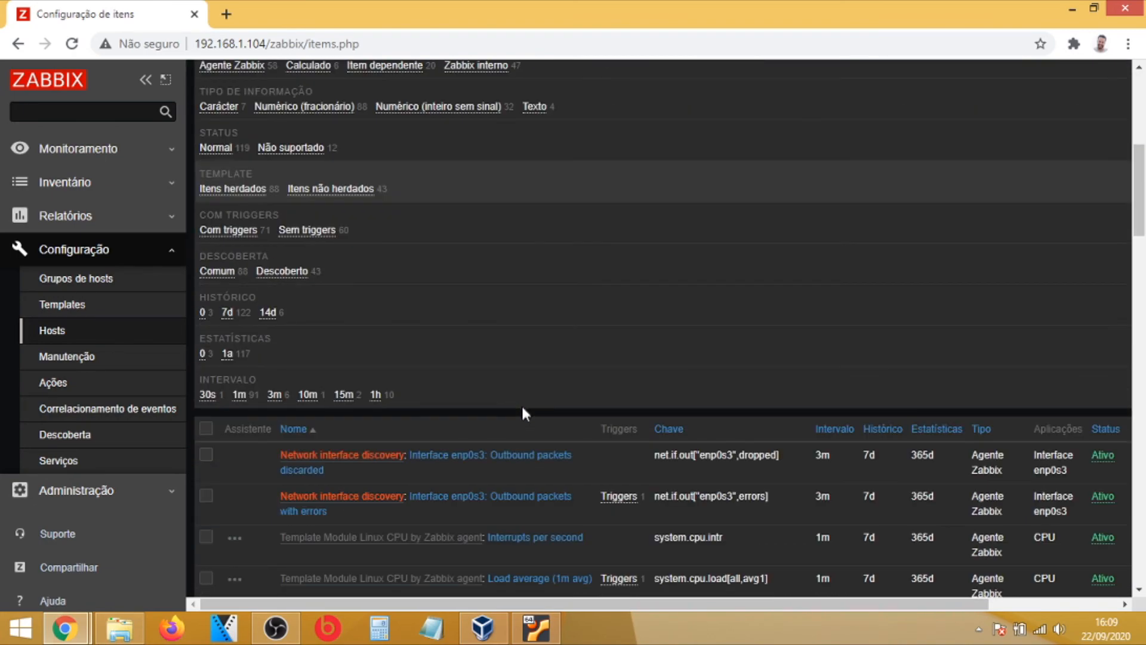
left_click(54, 305)
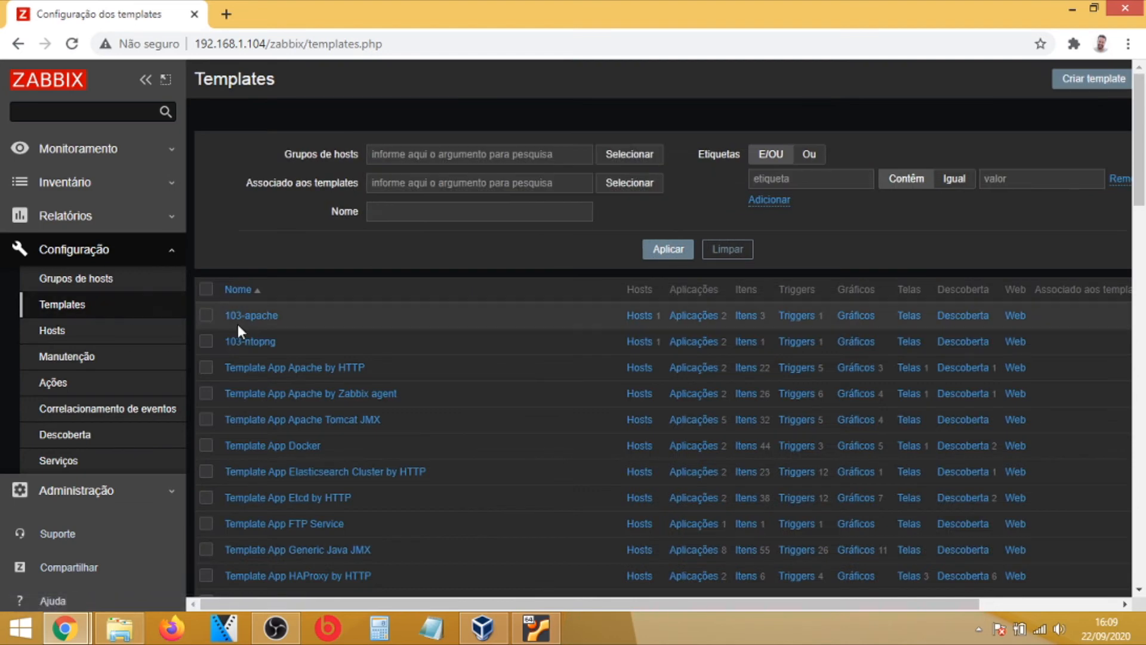
left_click(743, 316)
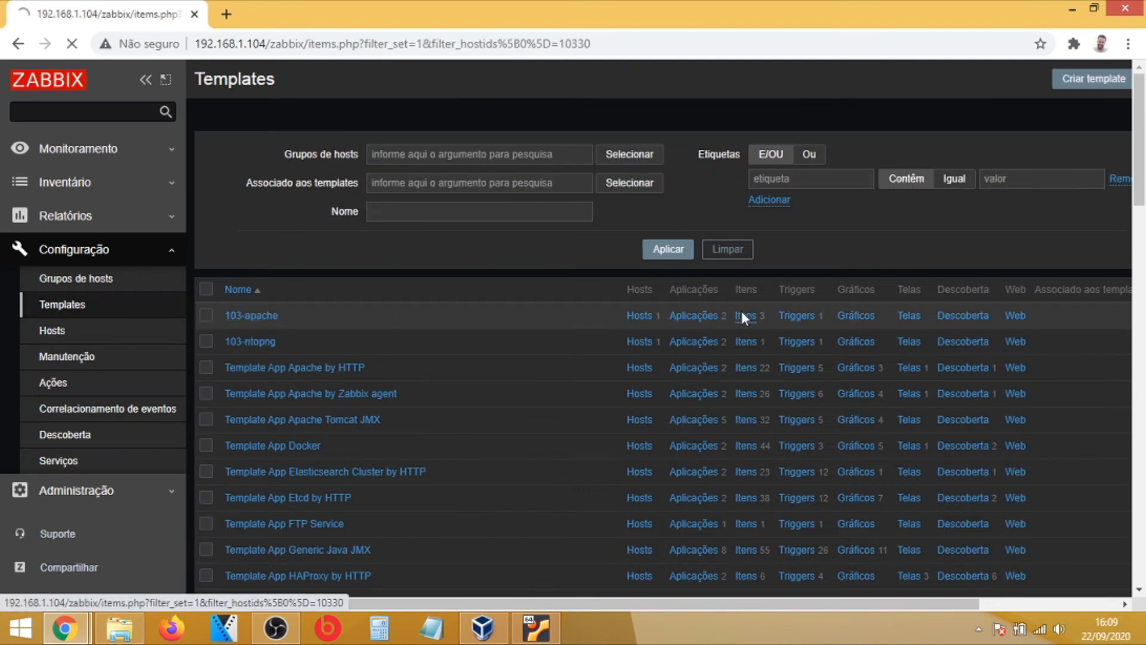
scroll(478, 338, "down", 3)
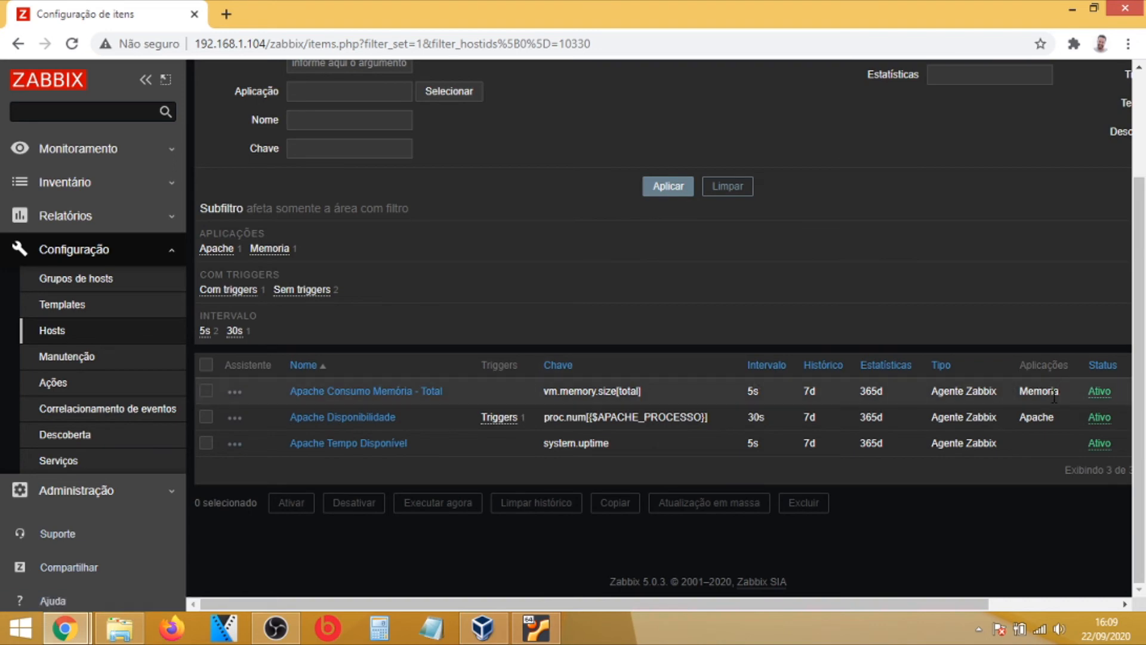
scroll(1095, 233, "up", 1)
scroll(1093, 233, "up", 1)
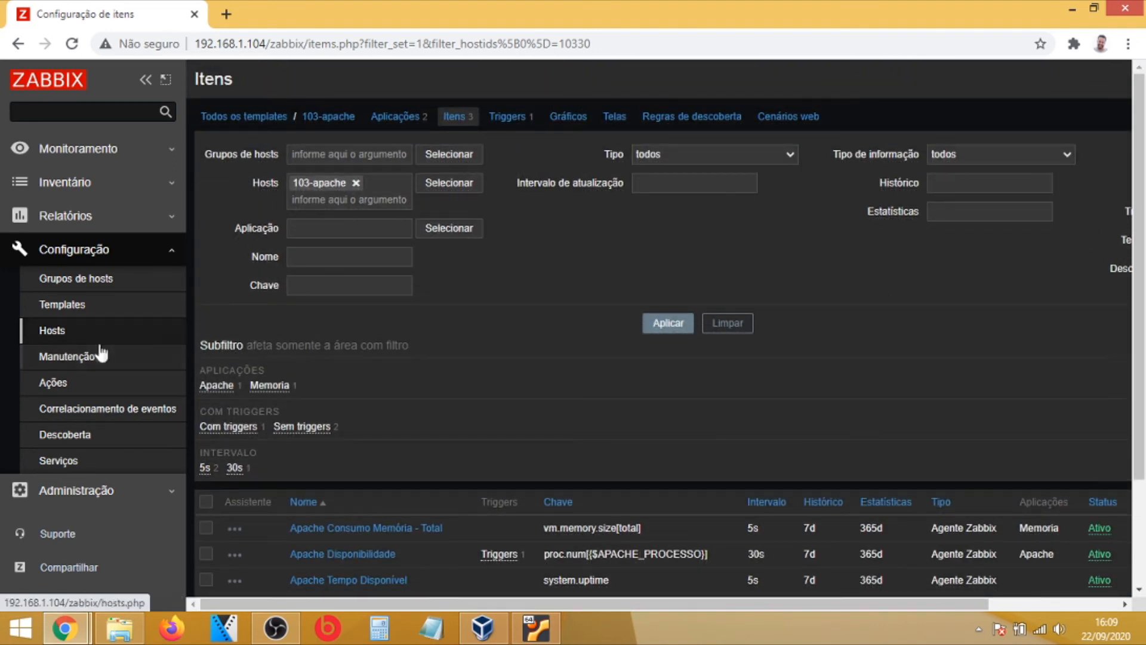
- Start a new item in the 103-apache template named Consumo Memória - Livre with the key vm.memory.size[free]
left_click_drag(527, 603, 704, 600)
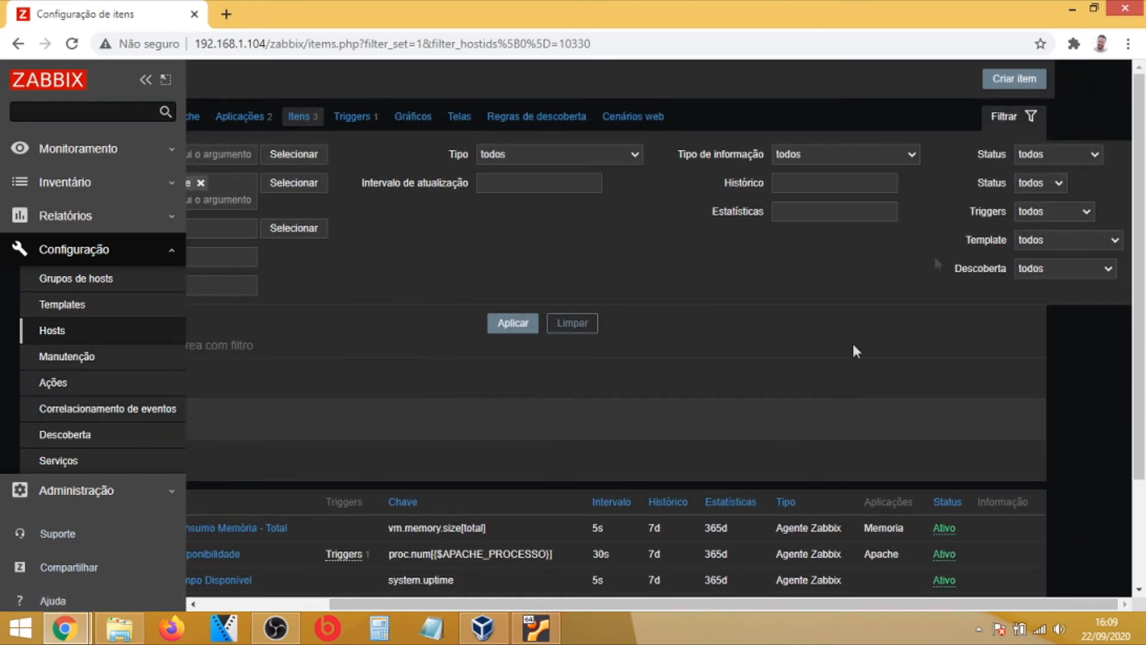
left_click(1008, 82)
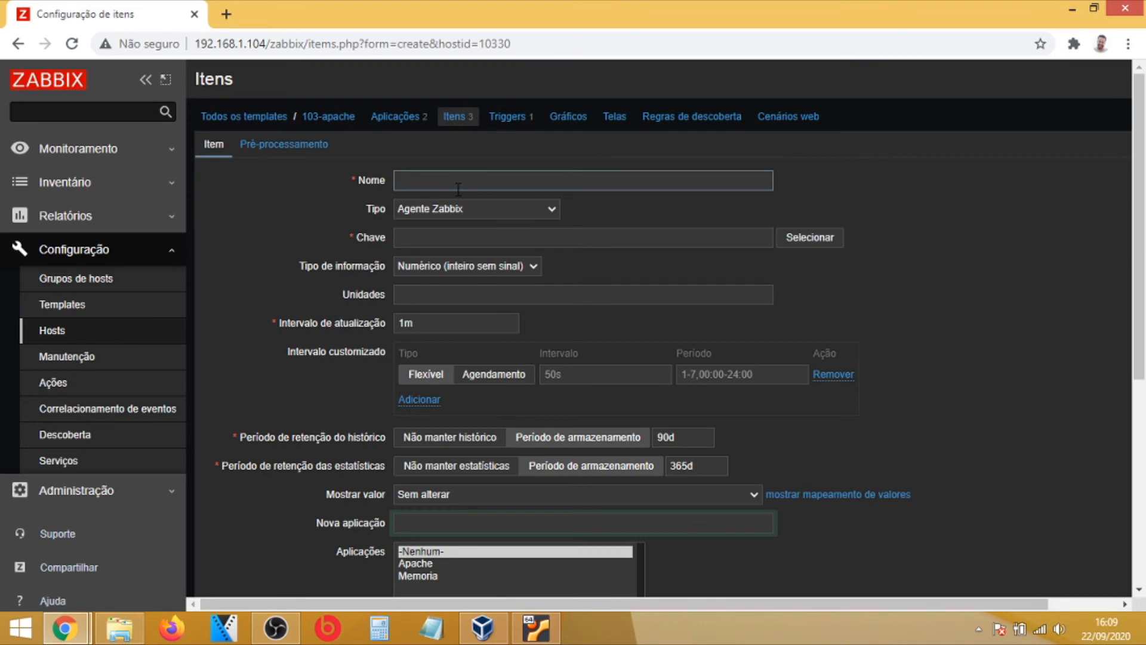
type("Consumo Memória - Livre")
left_click(462, 237)
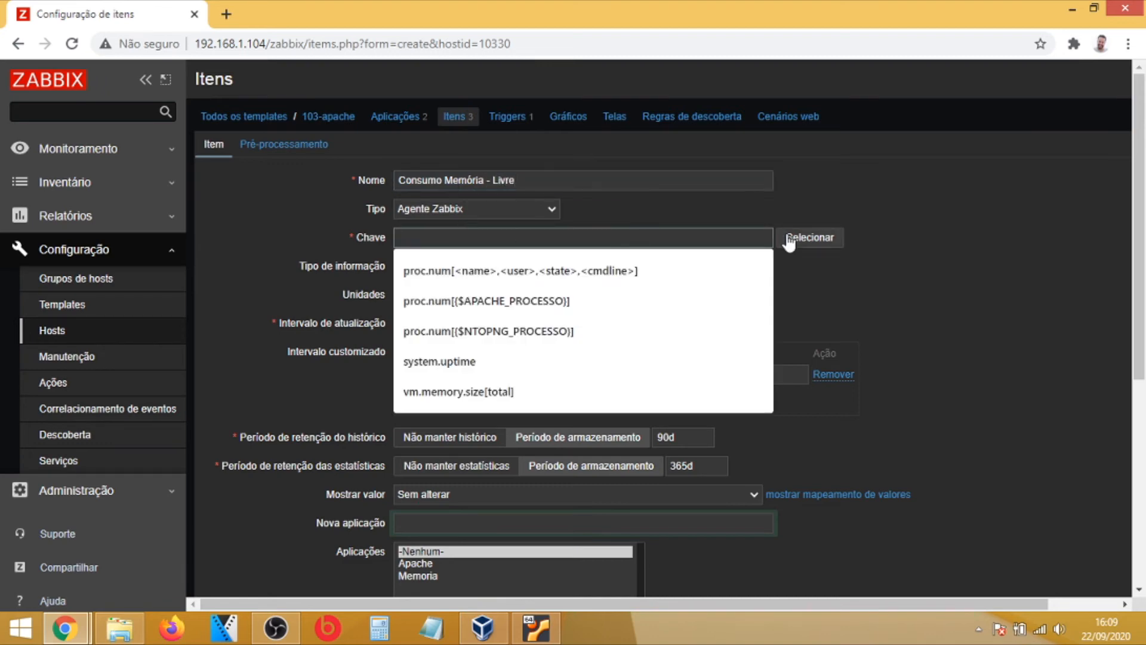
left_click(511, 391)
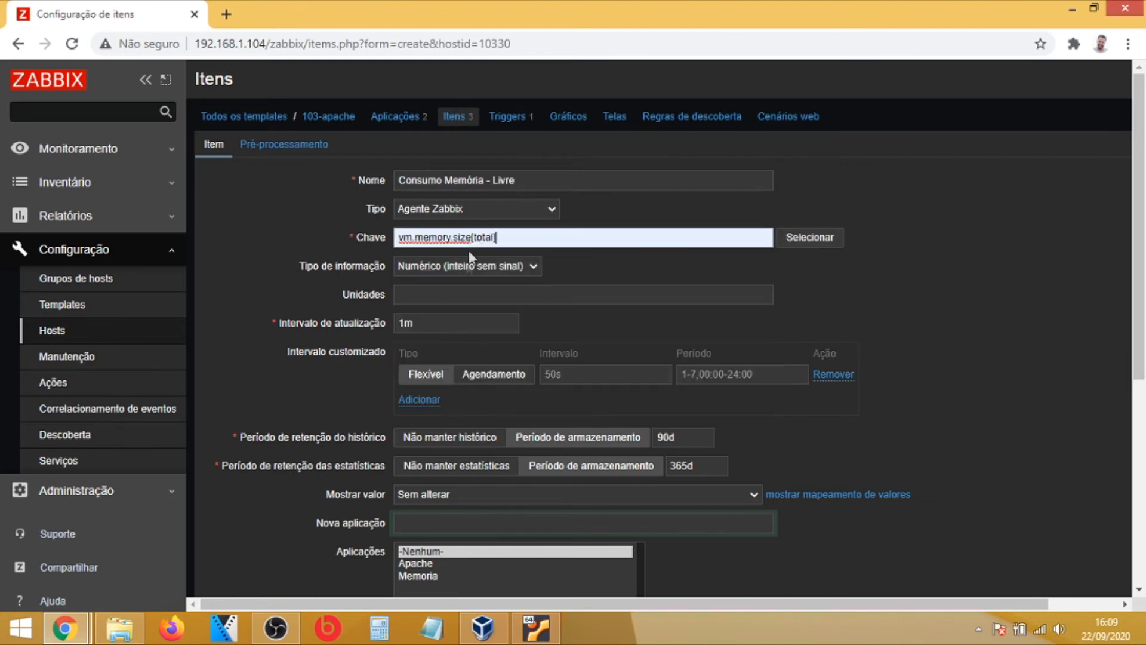
left_click_drag(476, 237, 491, 237)
type("free")
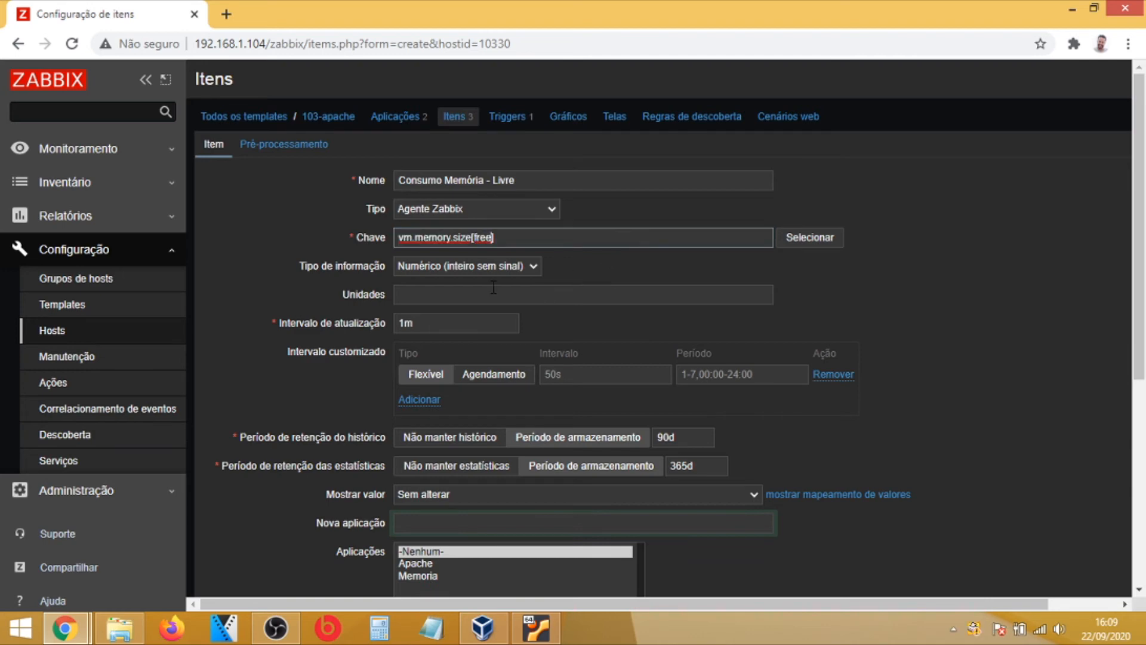
- Set the free memory item's units to B and its update interval to 5s
left_click(493, 292)
type("B")
key("Tab")
type("5s")
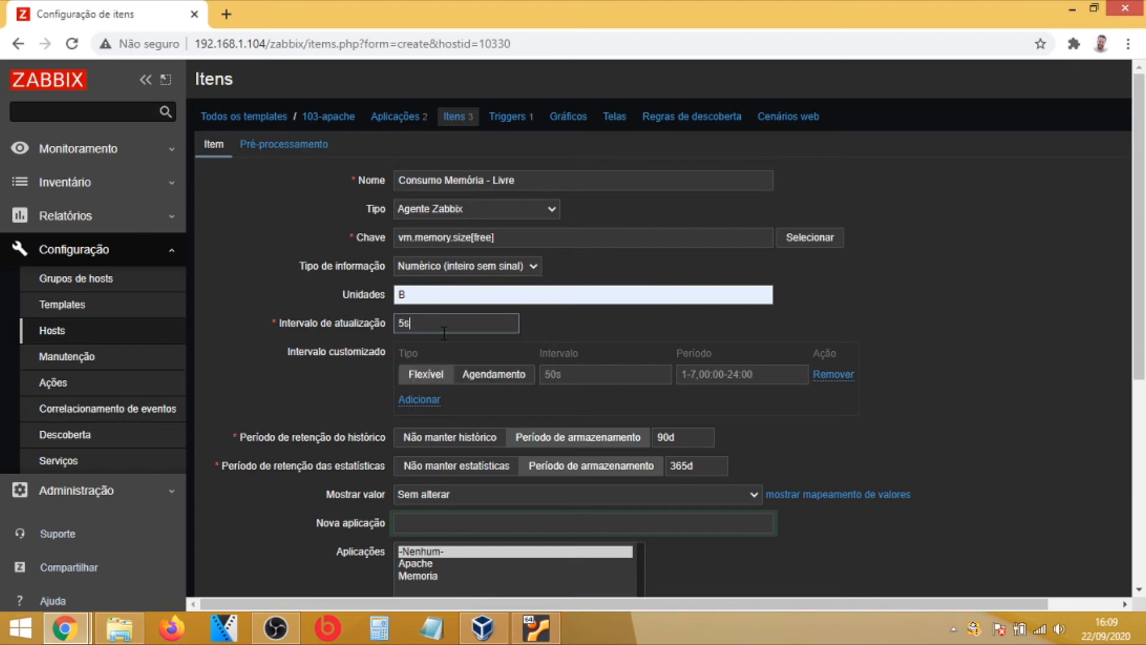
scroll(528, 318, "down", 3)
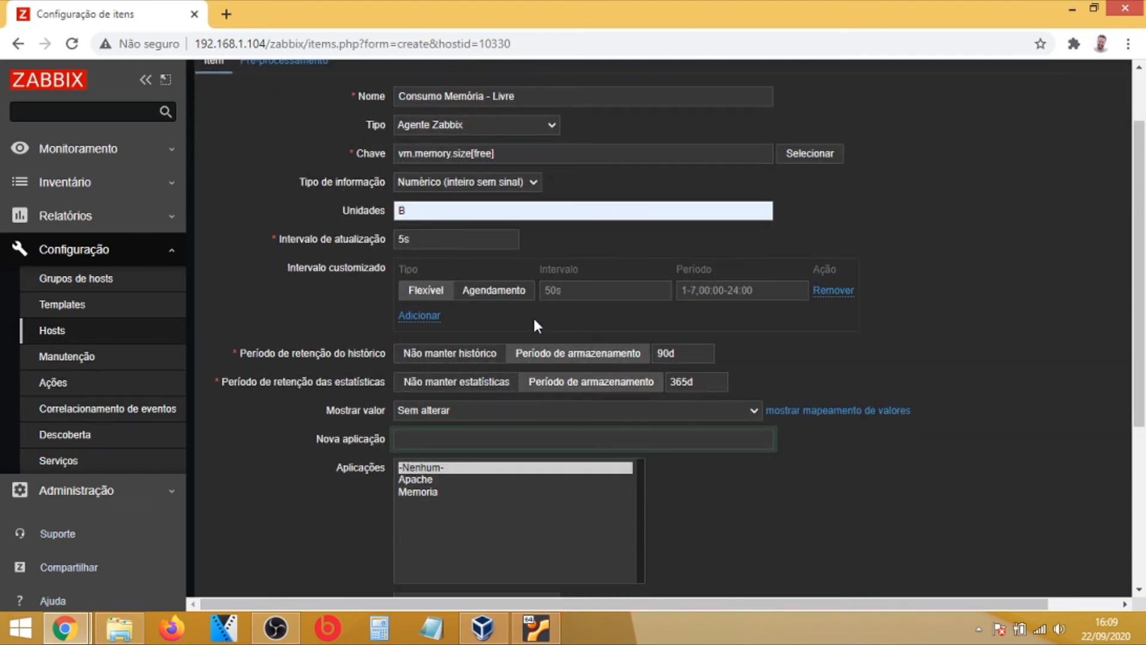
- Assign the new free memory item to the Memoria application and add the item to the template
left_click(418, 408)
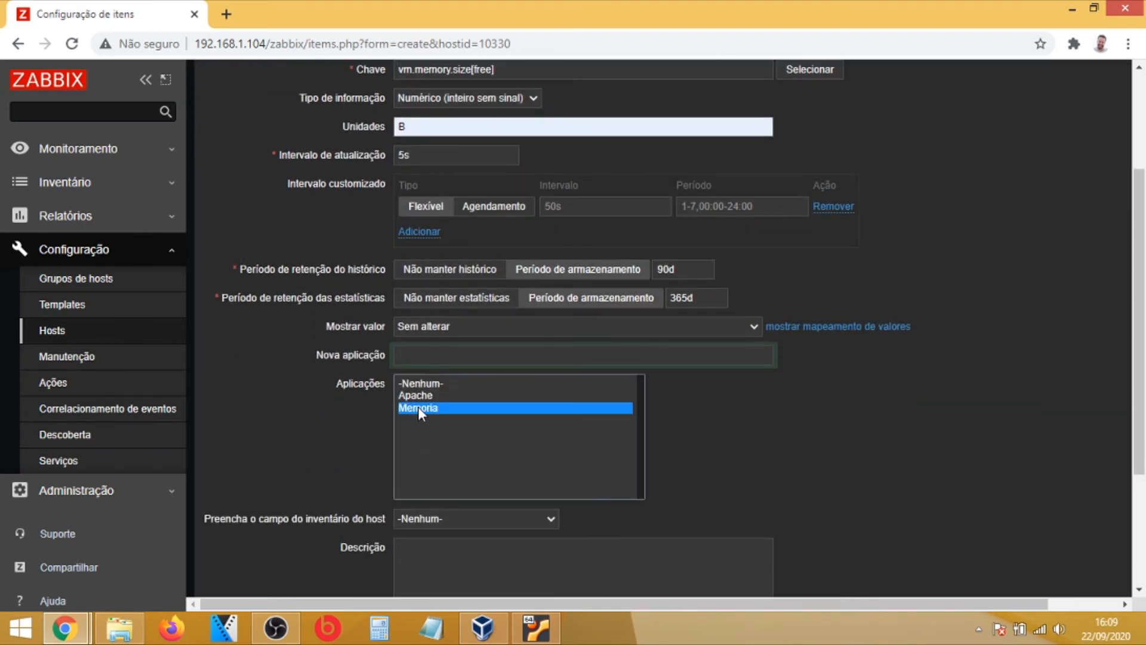
scroll(494, 403, "down", 3)
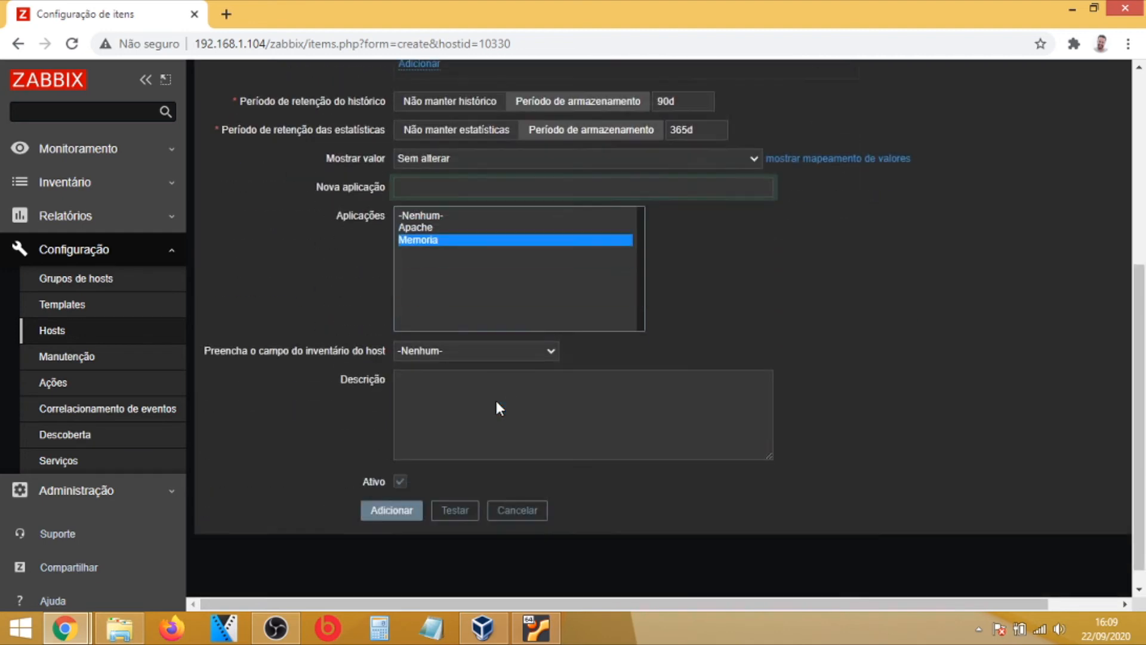
left_click(394, 491)
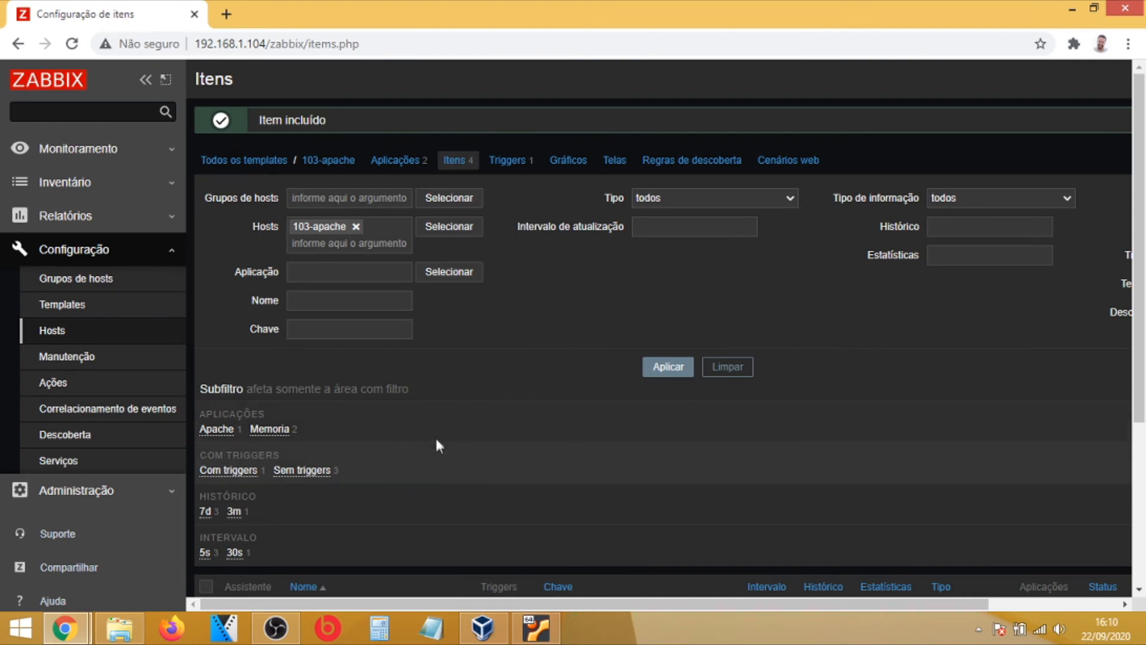
- Assign the Apache Tempo Disponível item to the Apache application and save the change
scroll(435, 435, "down", 4)
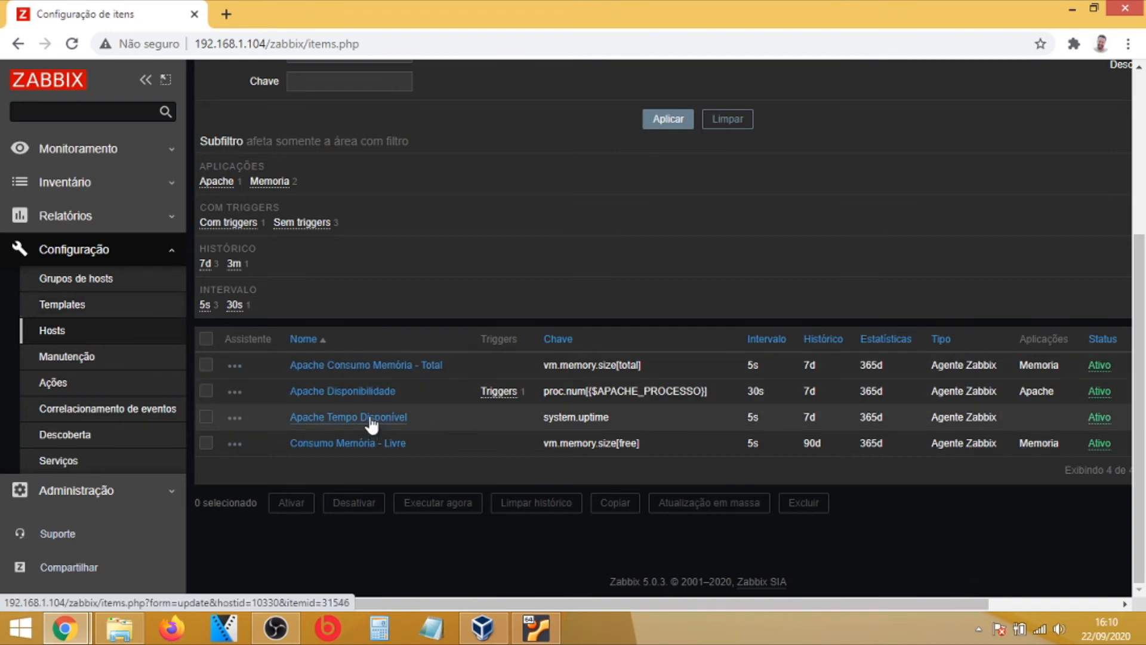
left_click(382, 418)
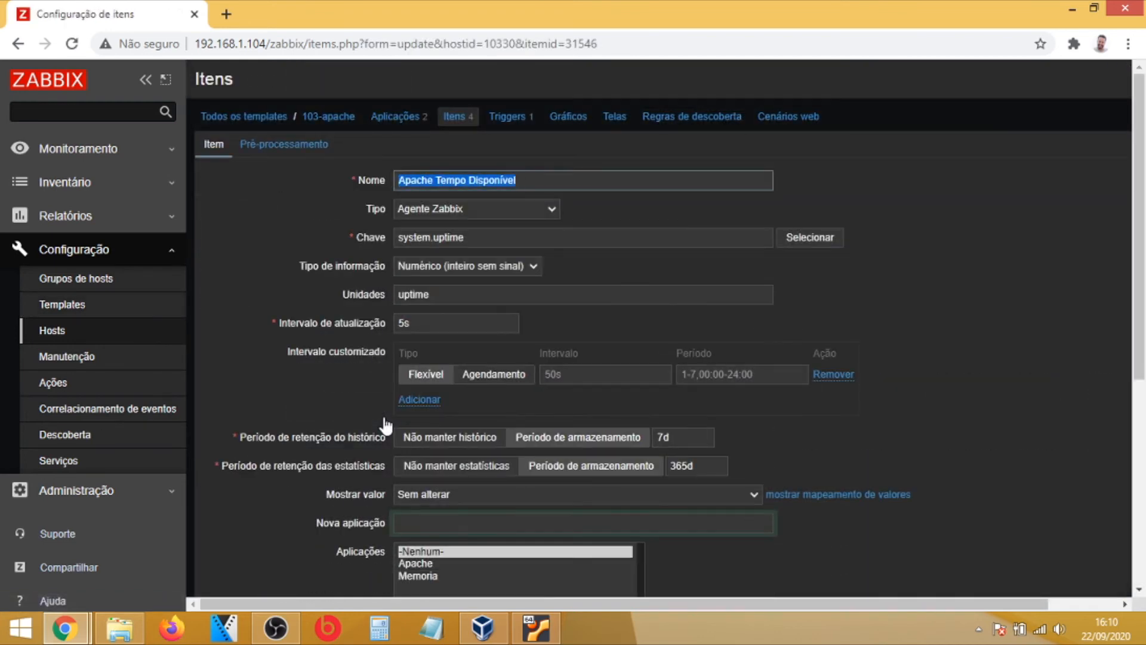
scroll(411, 382, "down", 4)
left_click(412, 313)
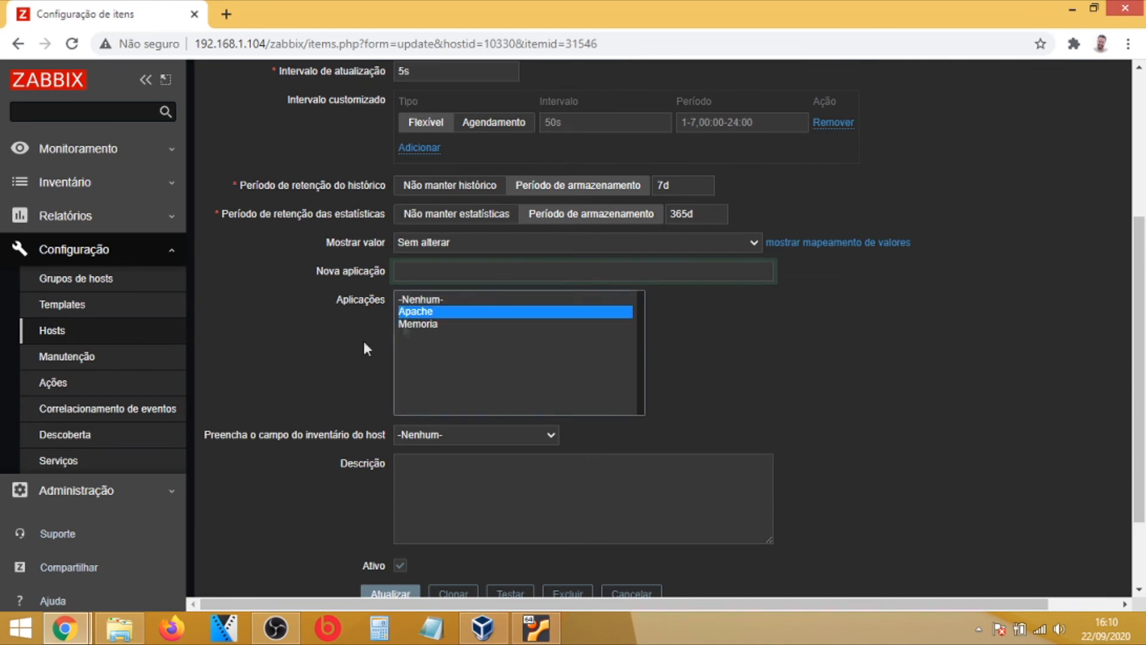
scroll(334, 382, "down", 2)
left_click(362, 495)
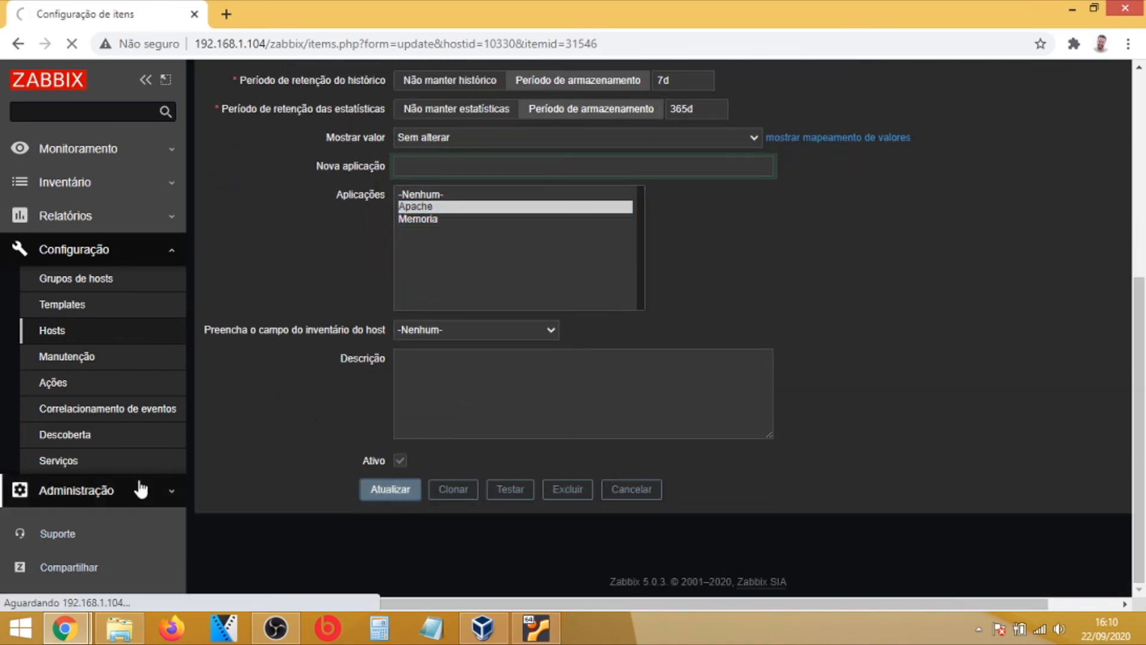
scroll(645, 448, "down", 4)
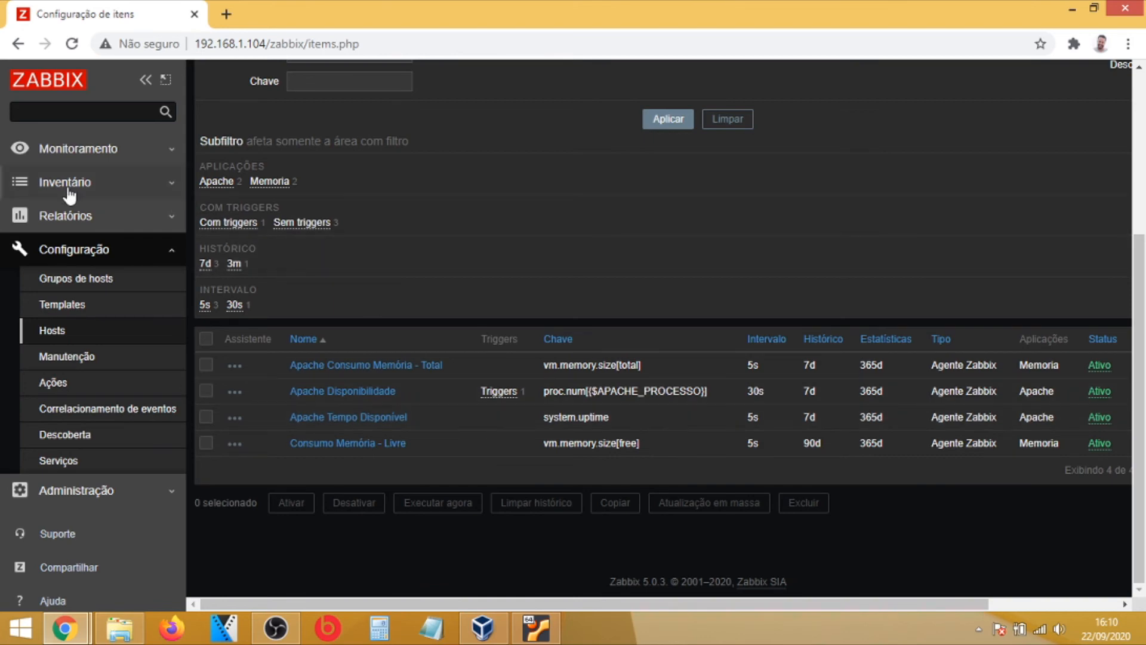
- View the latest monitoring data and examine Servidor NOC's total and free memory items and its Ntopng item
left_click(48, 148)
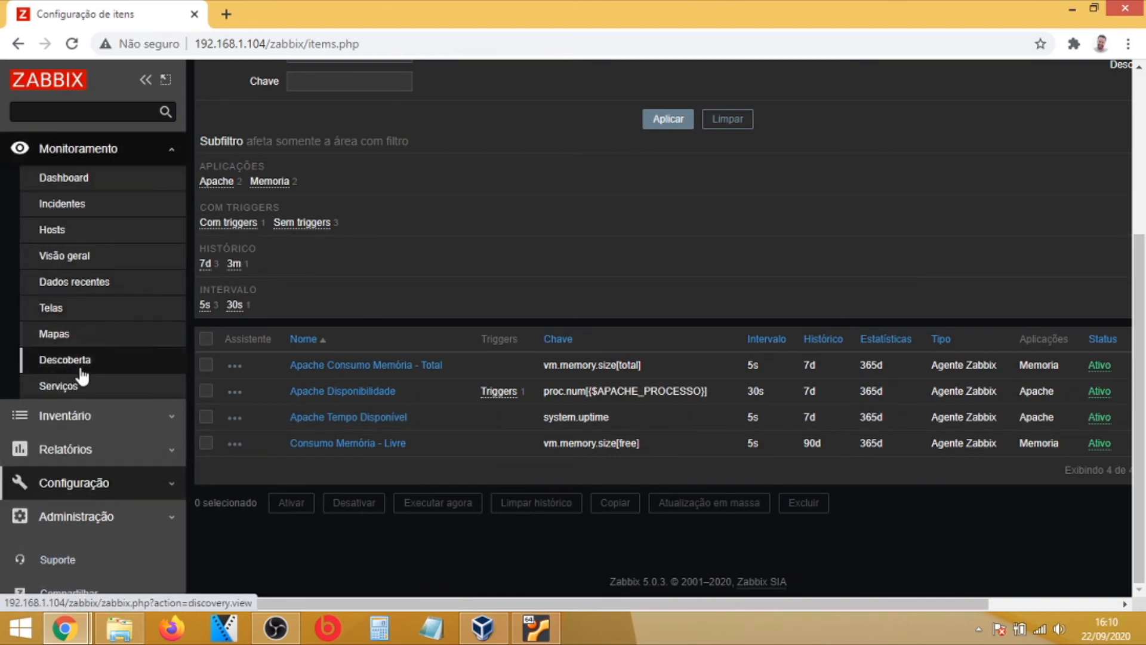
left_click(76, 282)
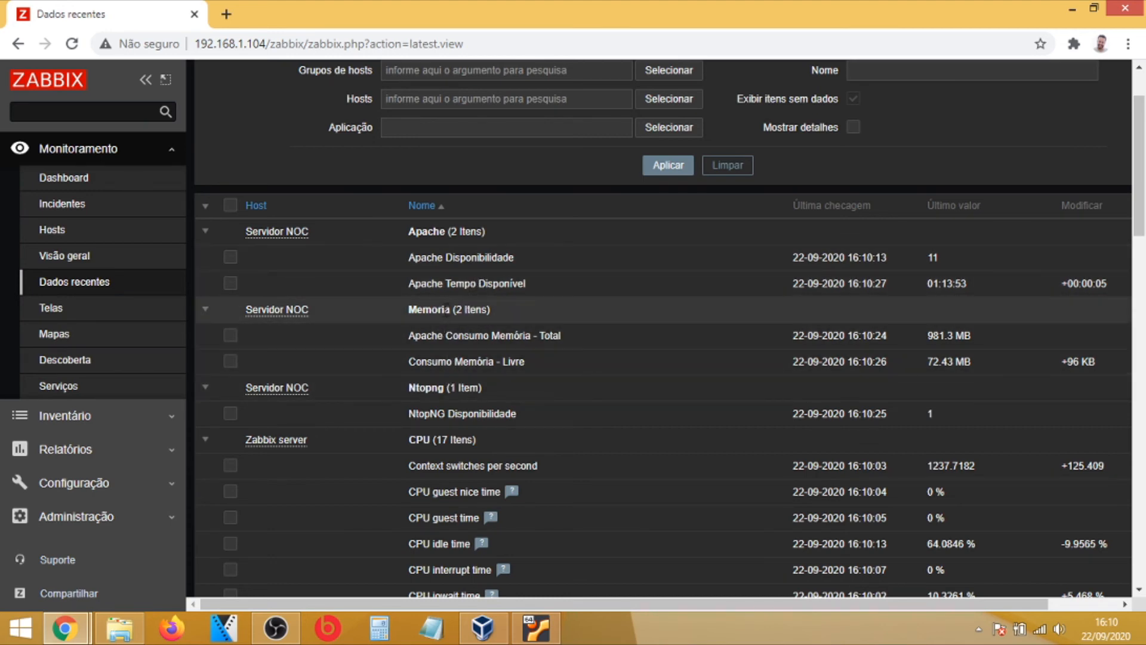
left_click_drag(414, 338, 975, 364)
left_click(953, 338)
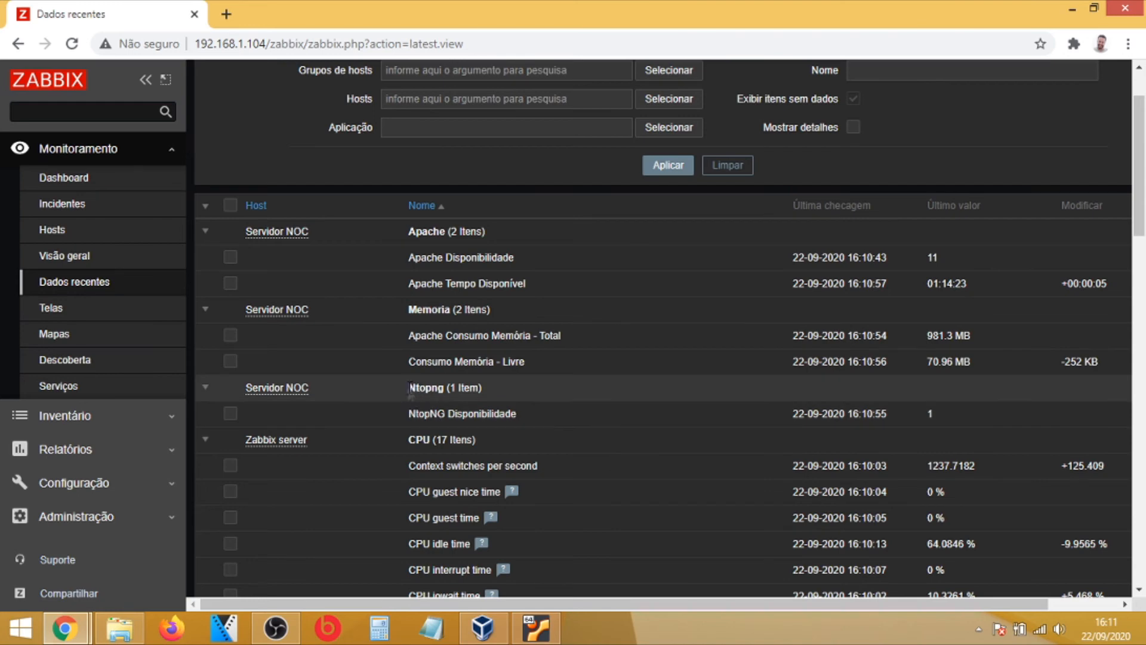
left_click_drag(412, 388, 408, 413)
left_click(519, 412)
left_click_drag(519, 362, 467, 361)
left_click(472, 361)
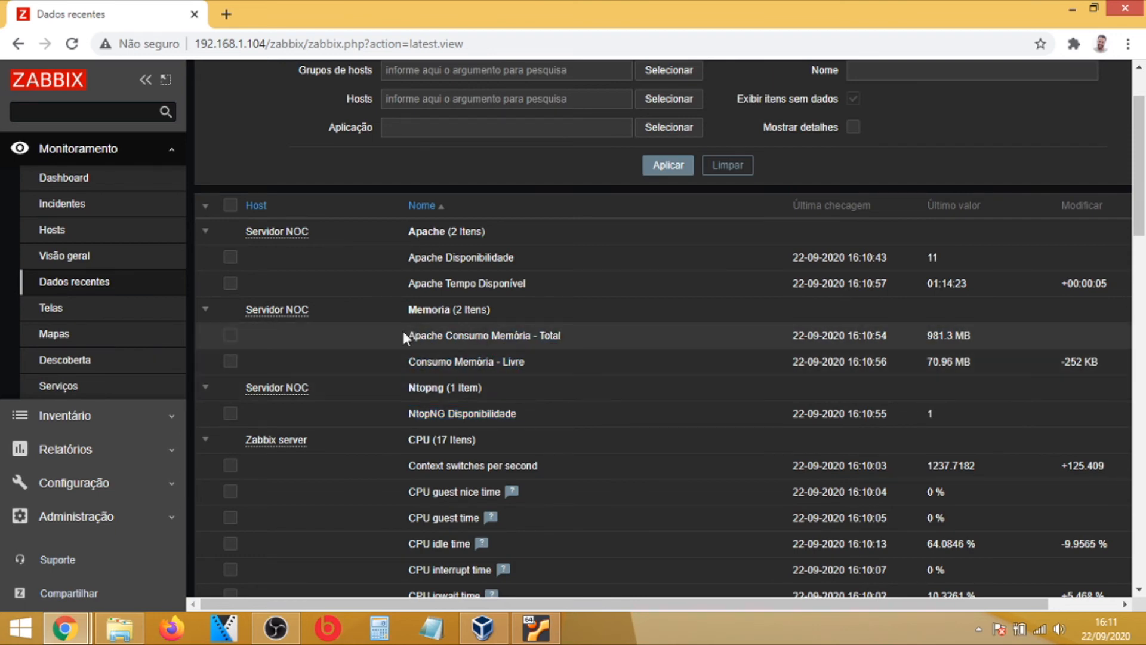
left_click_drag(408, 335, 586, 361)
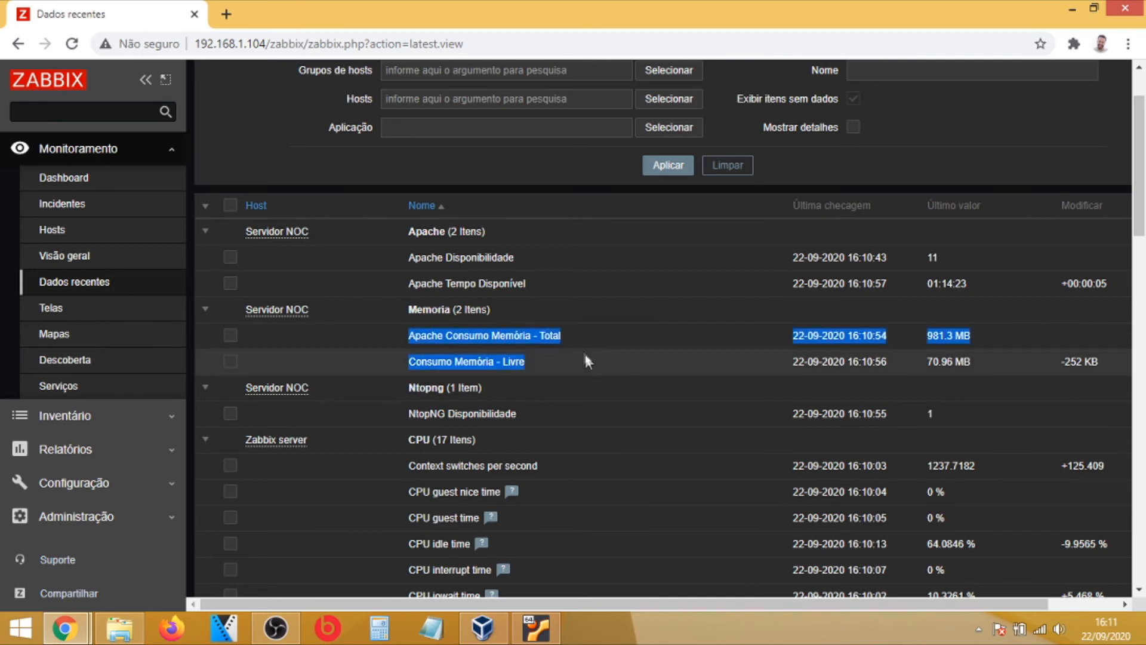
left_click(489, 356)
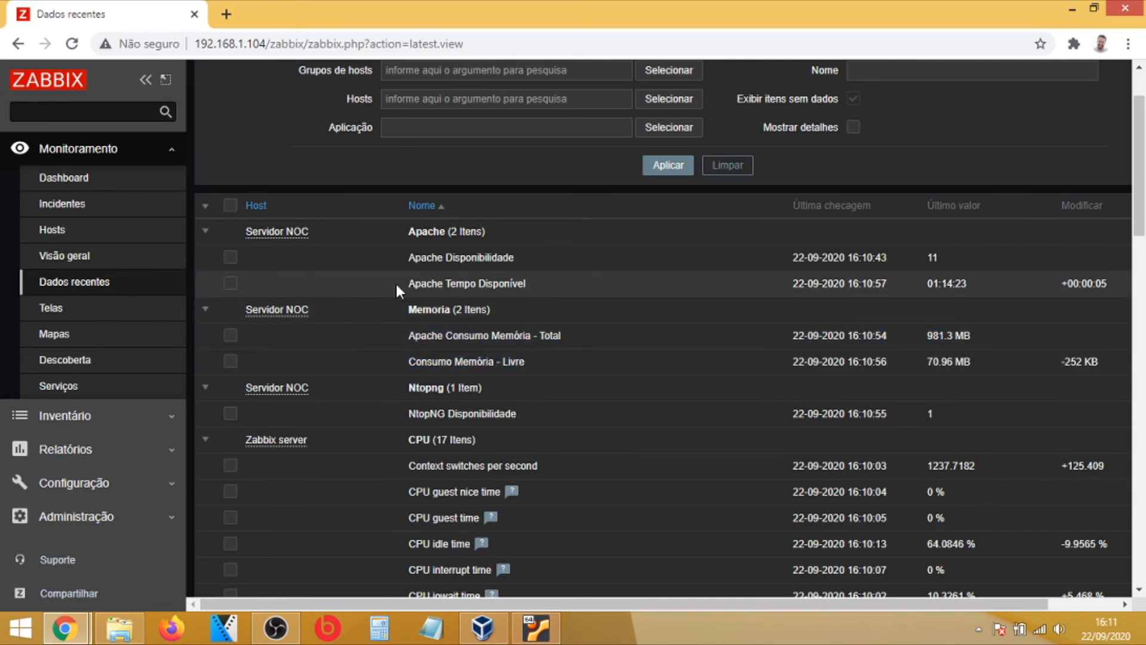
- Examine the latest value and change of Servidor NOC's Apache Tempo Disponível item
left_click_drag(414, 284, 585, 293)
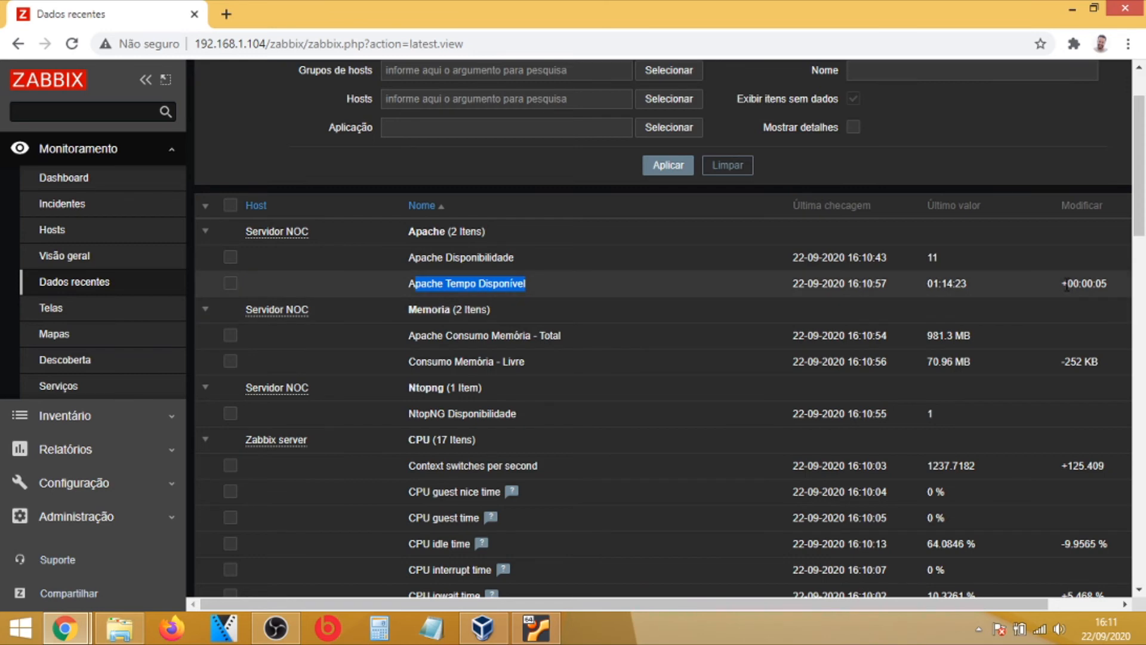
left_click_drag(1068, 284, 1108, 285)
left_click(512, 289)
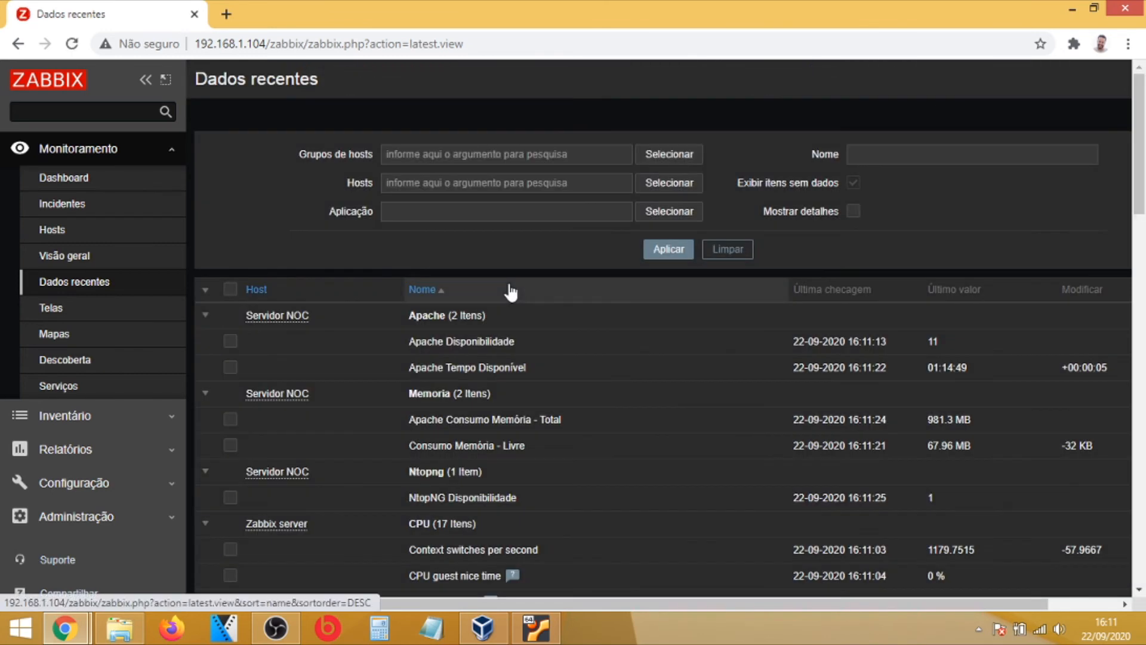
scroll(461, 324, "down", 3)
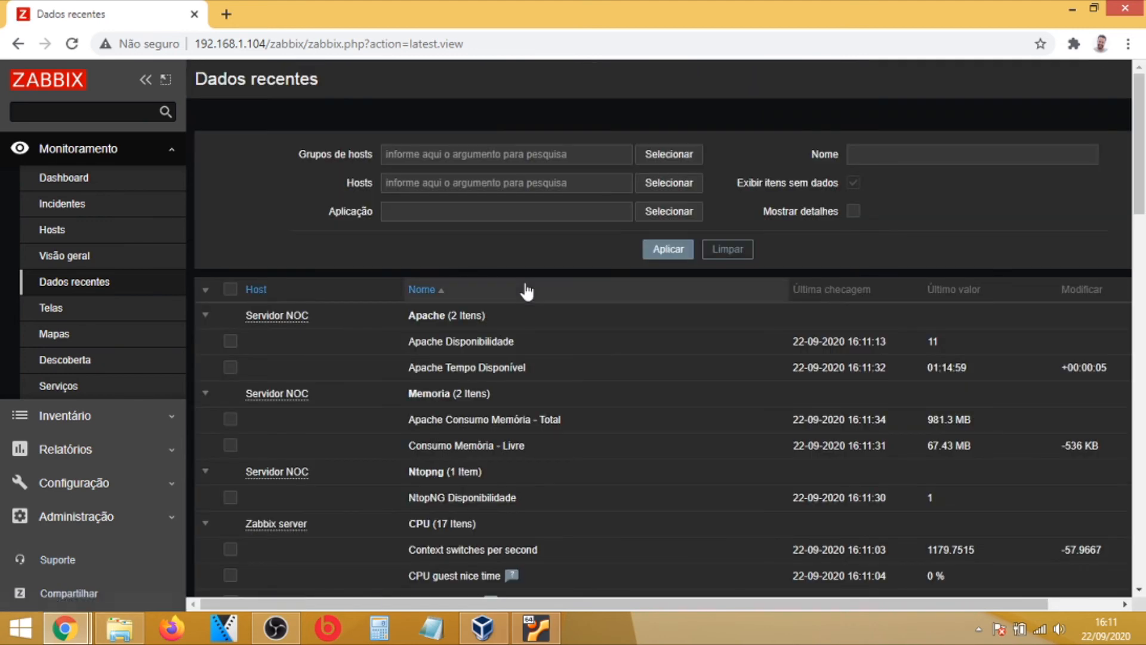
scroll(525, 285, "down", 3)
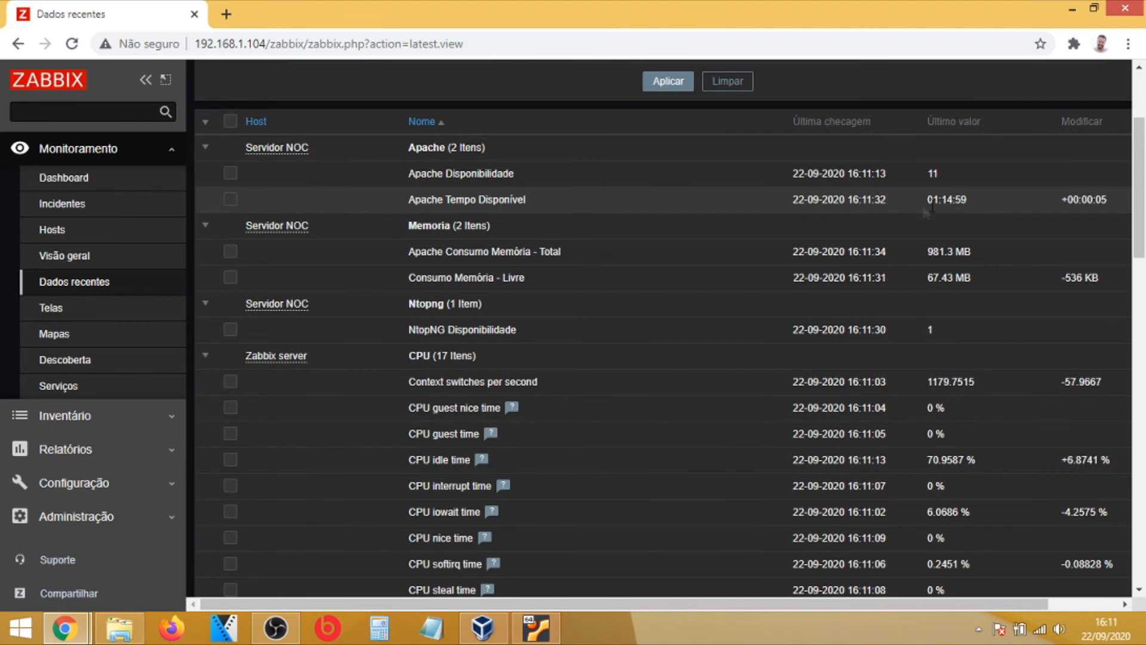
- Open the graphs of the 103-apache template and start creating a new graph
left_click(67, 231)
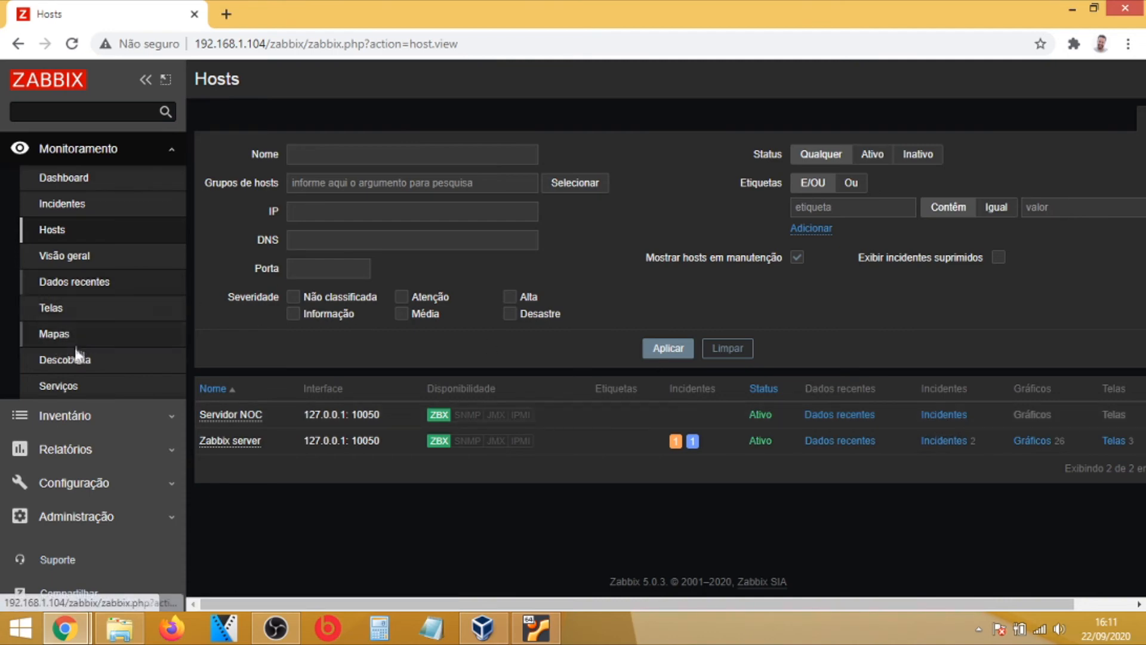
left_click(88, 493)
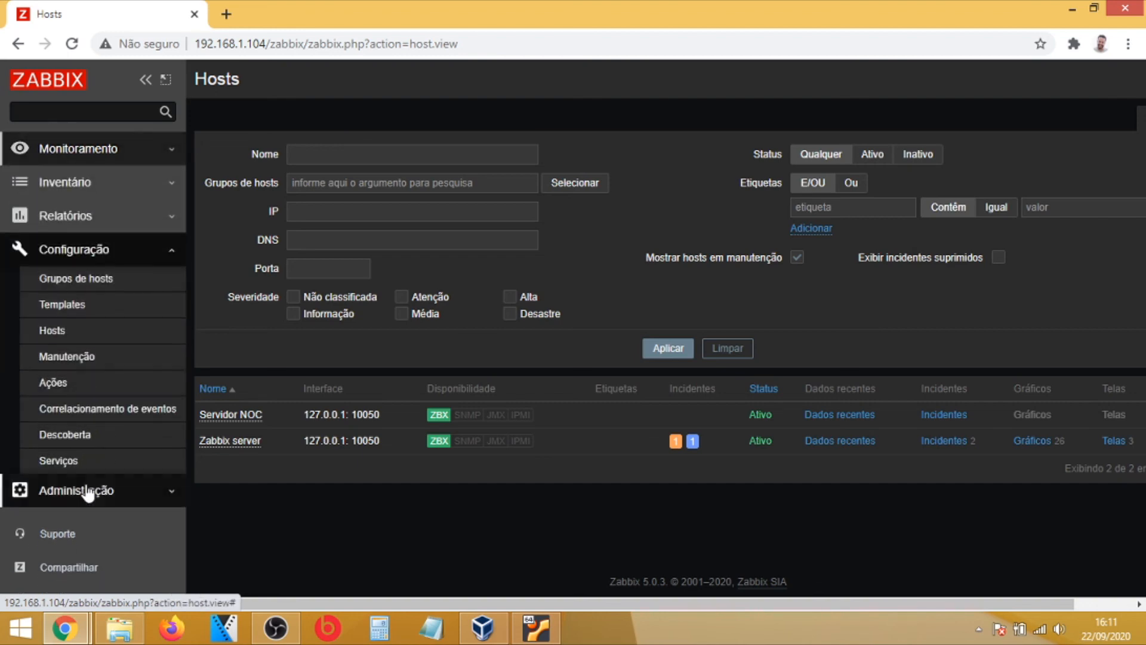
left_click(65, 307)
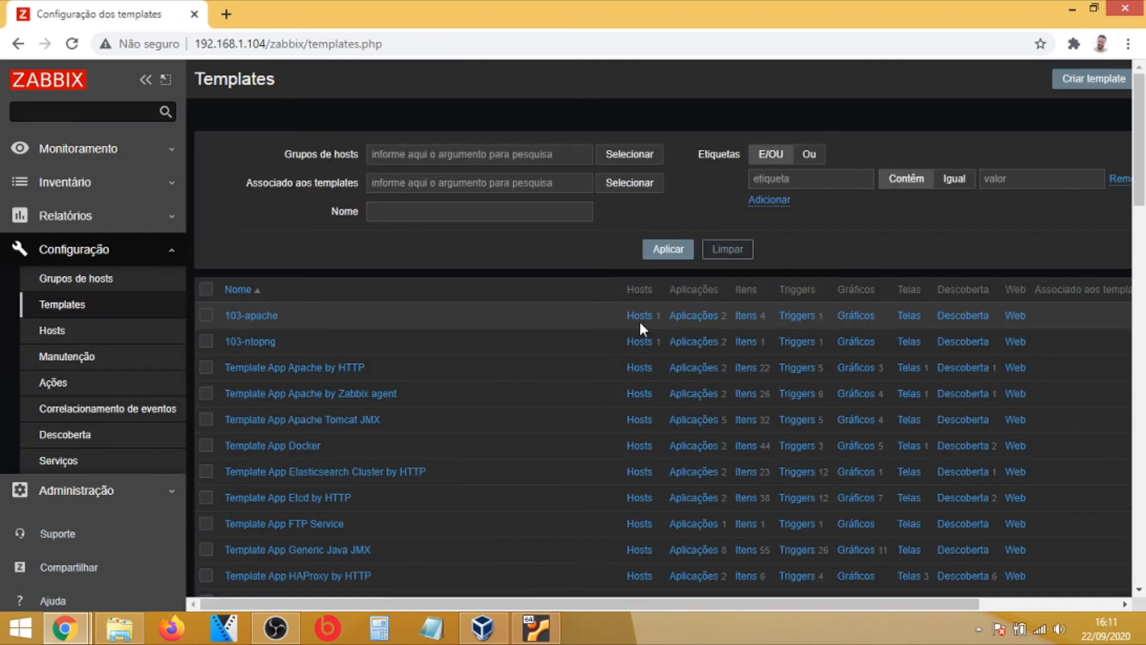
left_click(864, 322)
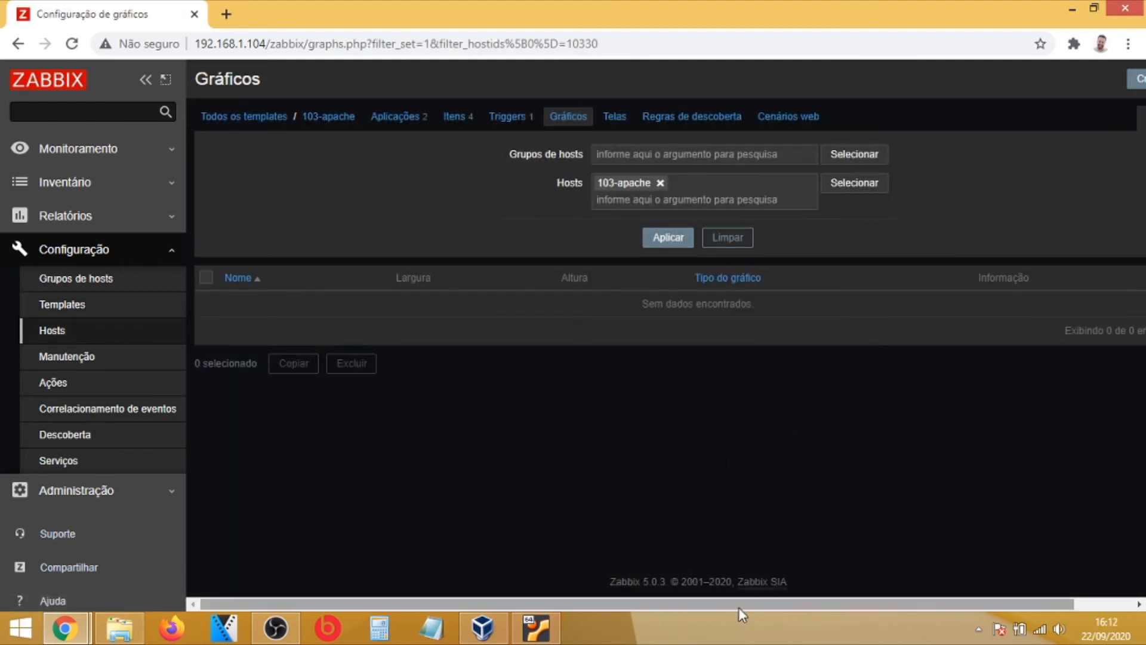
left_click_drag(739, 604, 897, 602)
left_click(1104, 79)
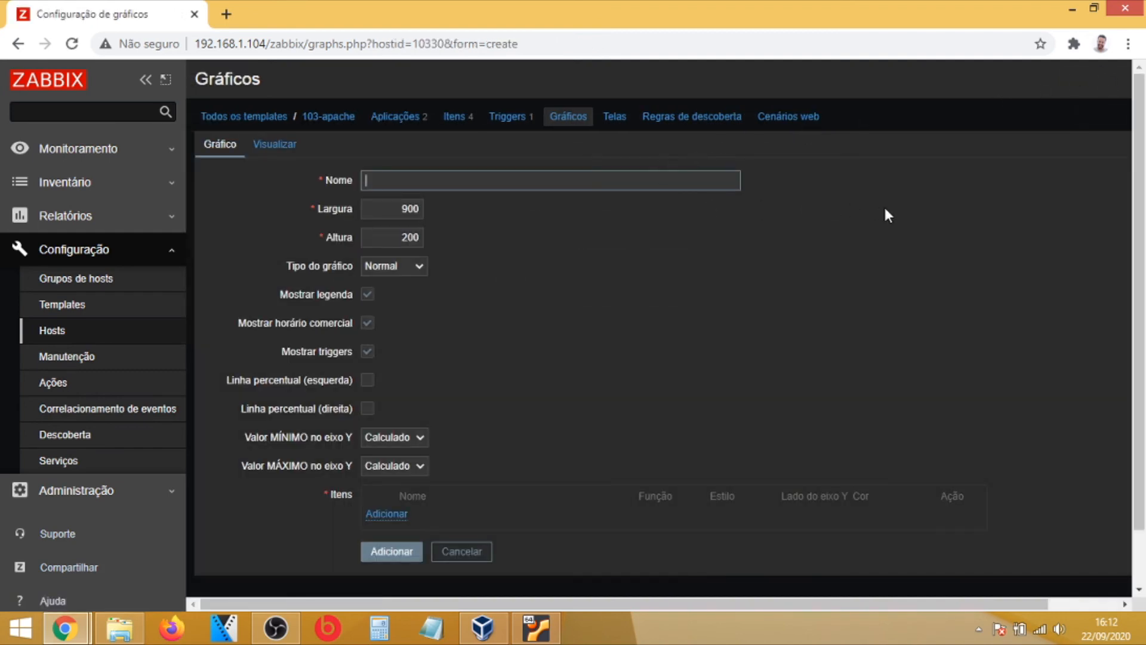
- Name the new graph Disponibilidade NTOPNG and keep its graph type as Normal
type("Disponibilidade NTOPNG")
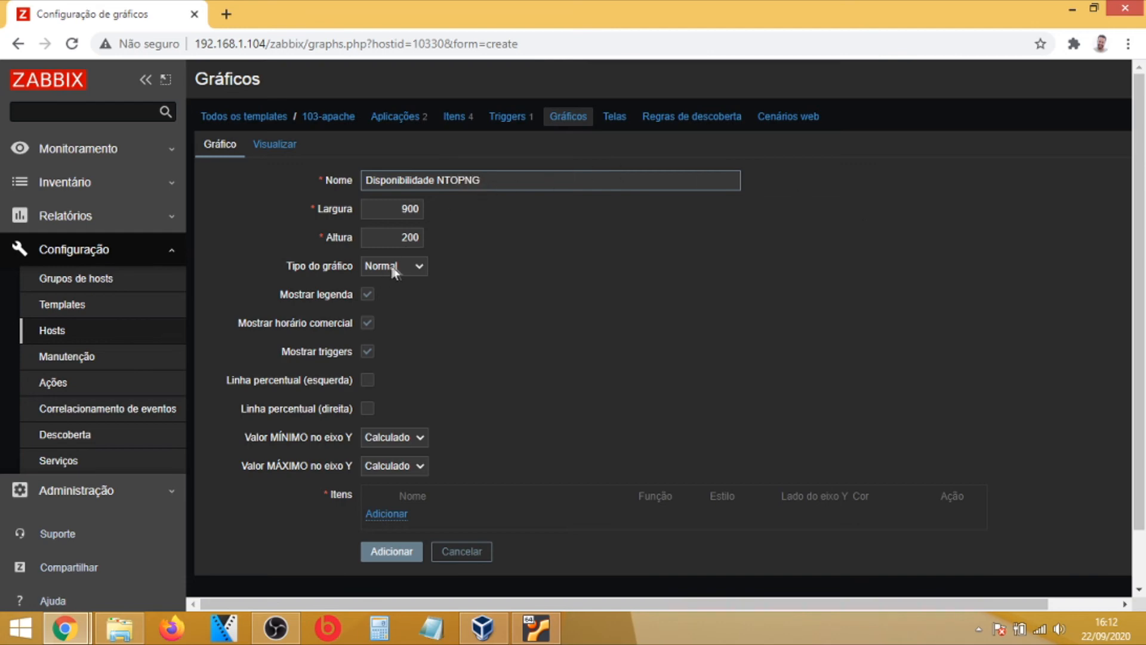
left_click(419, 265)
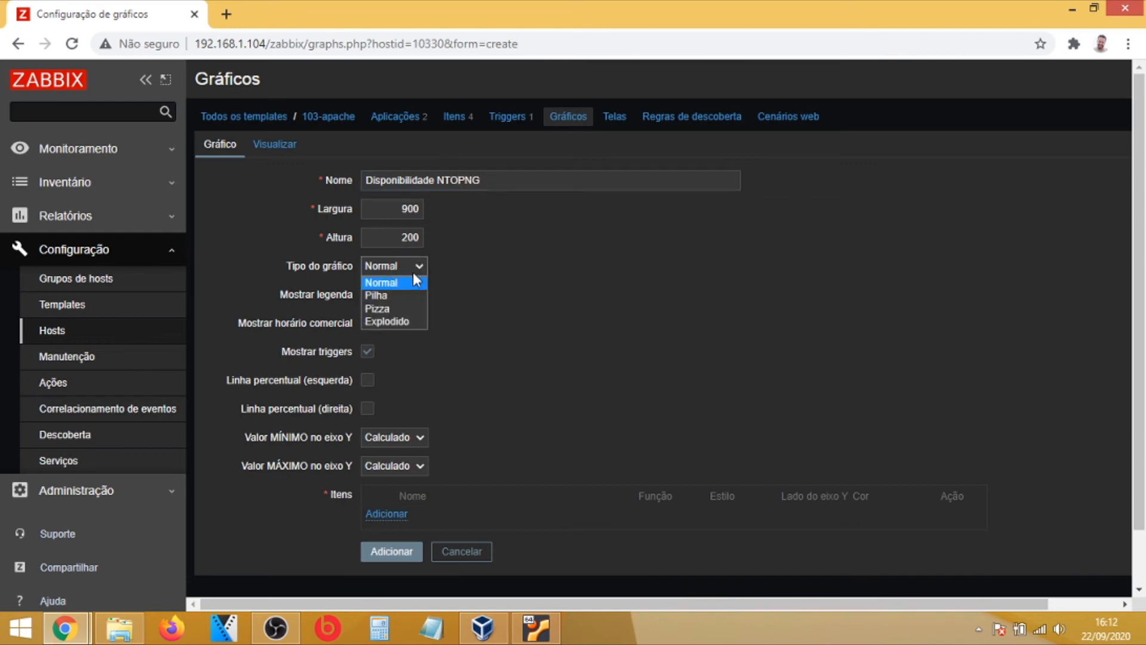
left_click(413, 280)
scroll(473, 309, "down", 1)
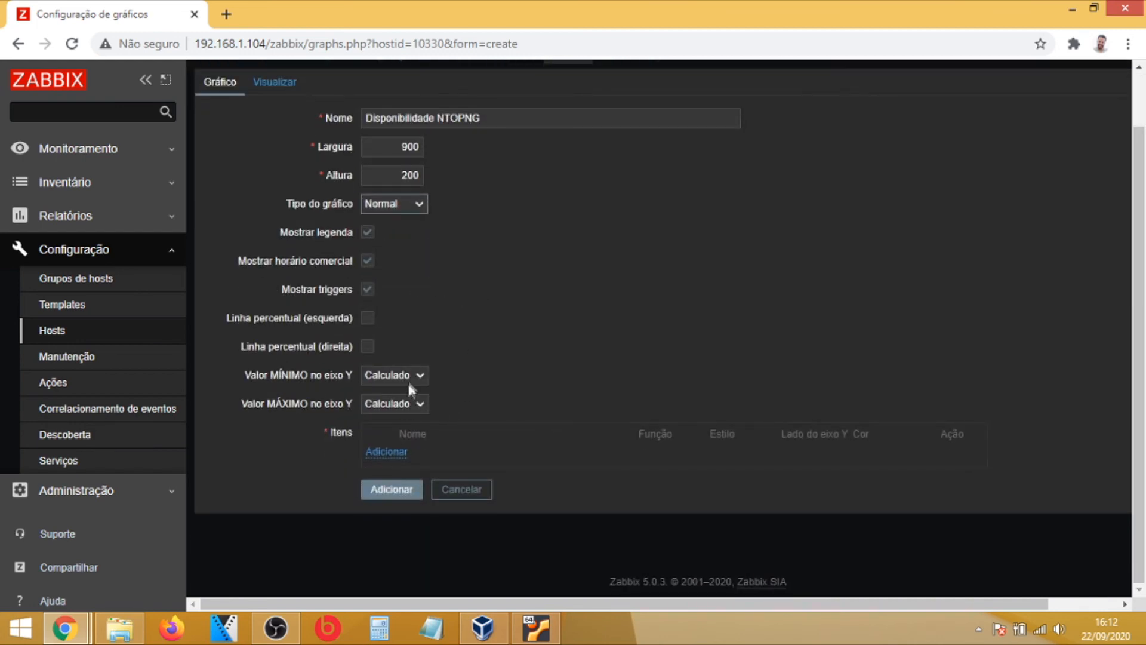
- Leave the item selection without adding anything and change the graph's name to Disponibilidade Apache
left_click(391, 452)
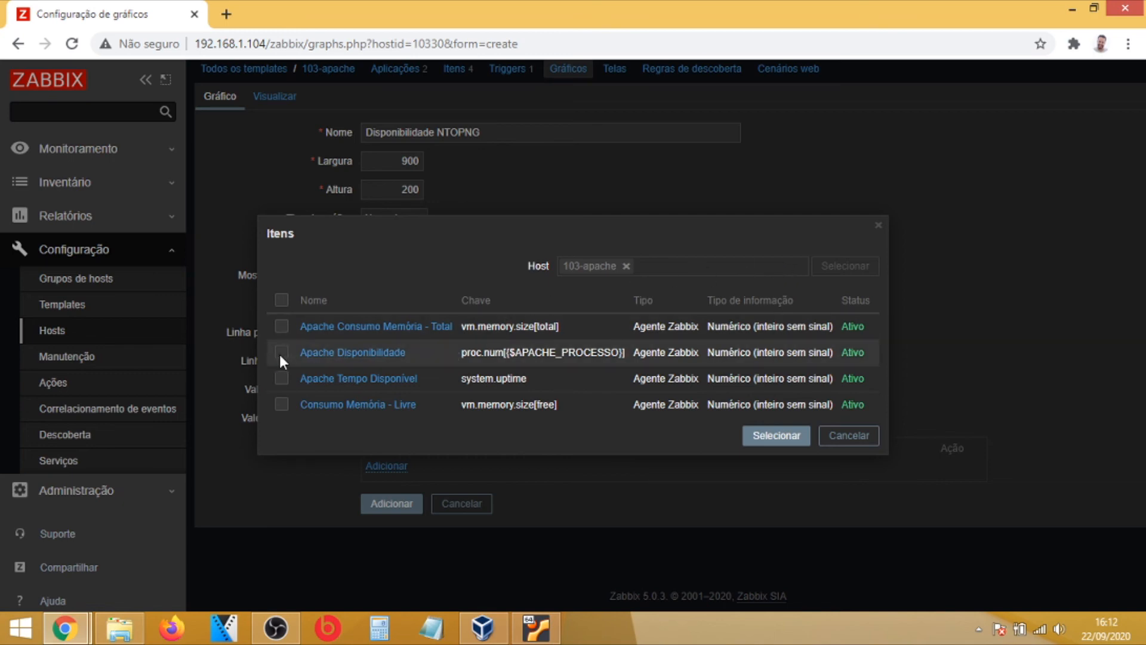
left_click(875, 436)
left_click_drag(440, 137, 519, 126)
type("A")
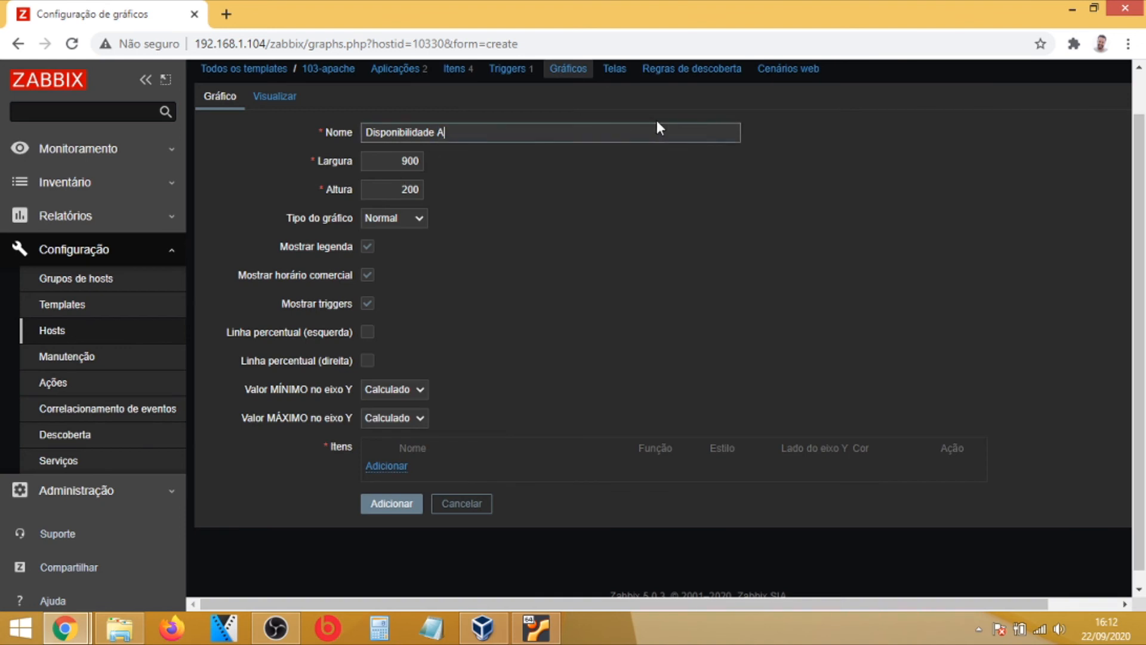
type("pache")
- Add the Apache Disponibilidade item to the graph and save the graph in the template
left_click(379, 469)
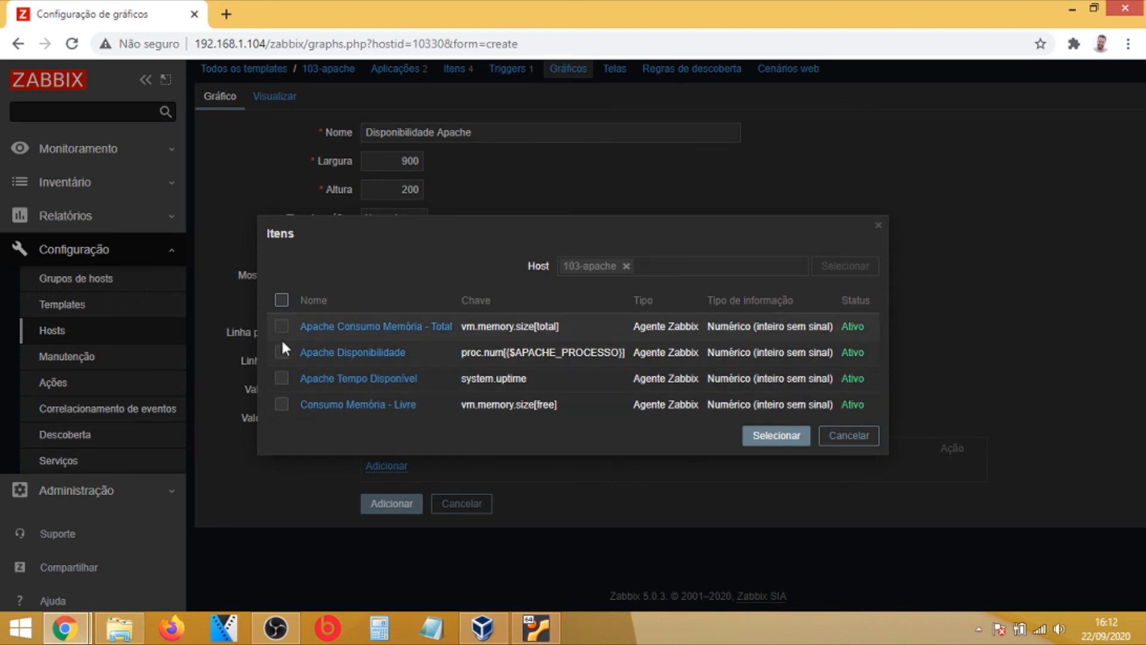
left_click(282, 351)
left_click(777, 437)
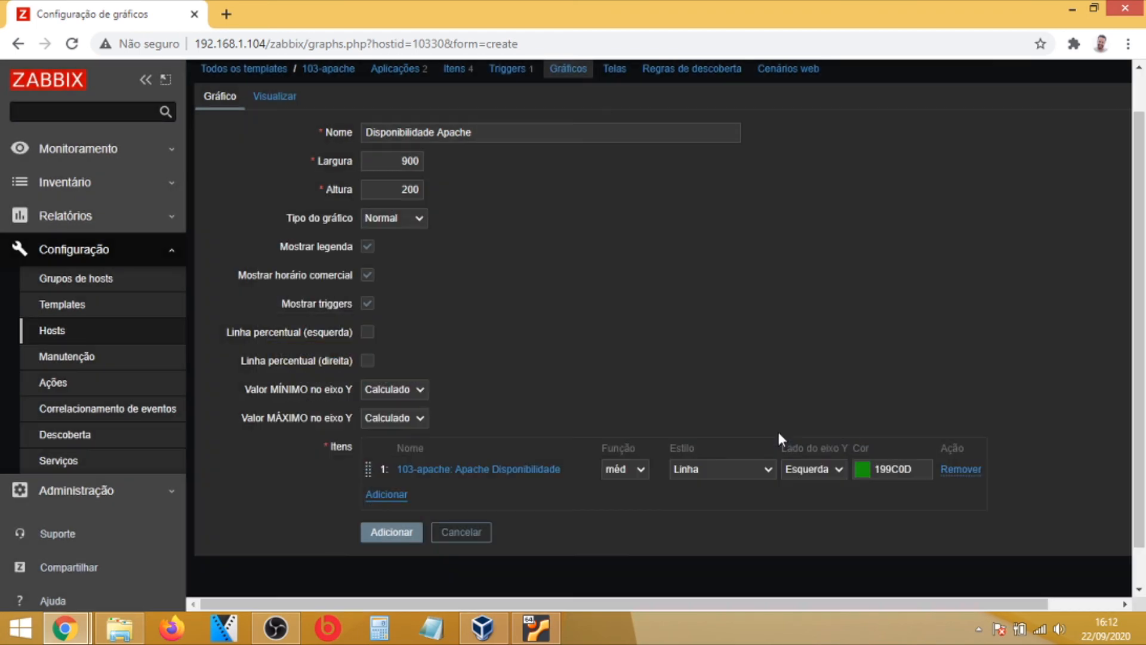
left_click(387, 531)
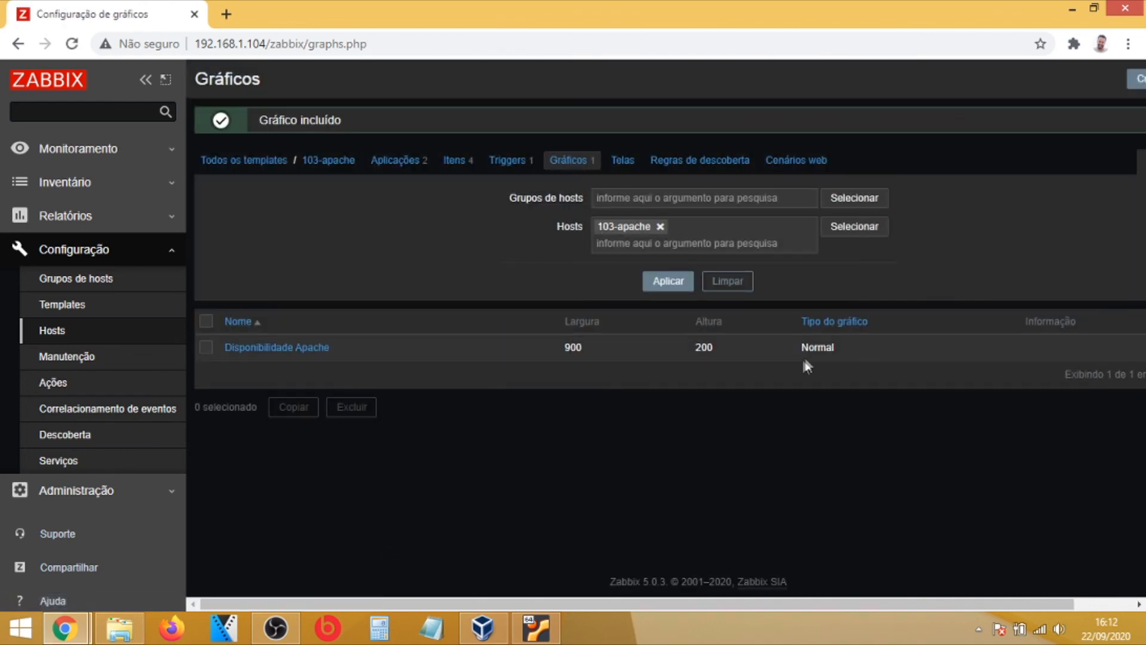
- Start another graph in the 103-apache template named Consumo Memoria Total with the graph type Pizza
left_click(1137, 78)
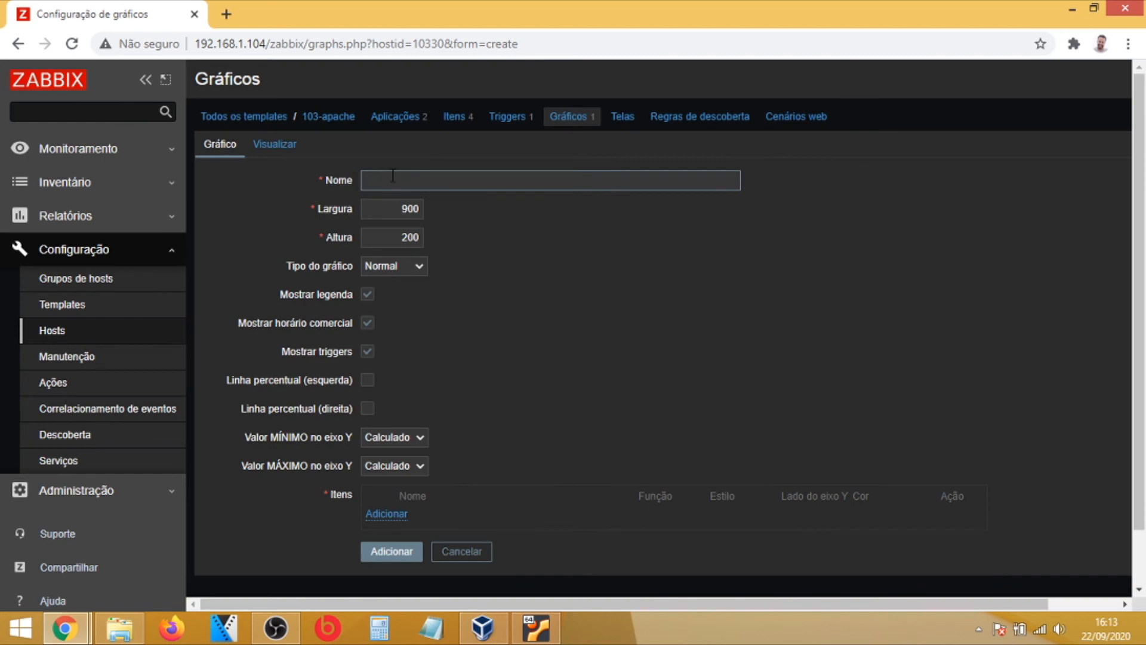
type("Consumo Memoria Total")
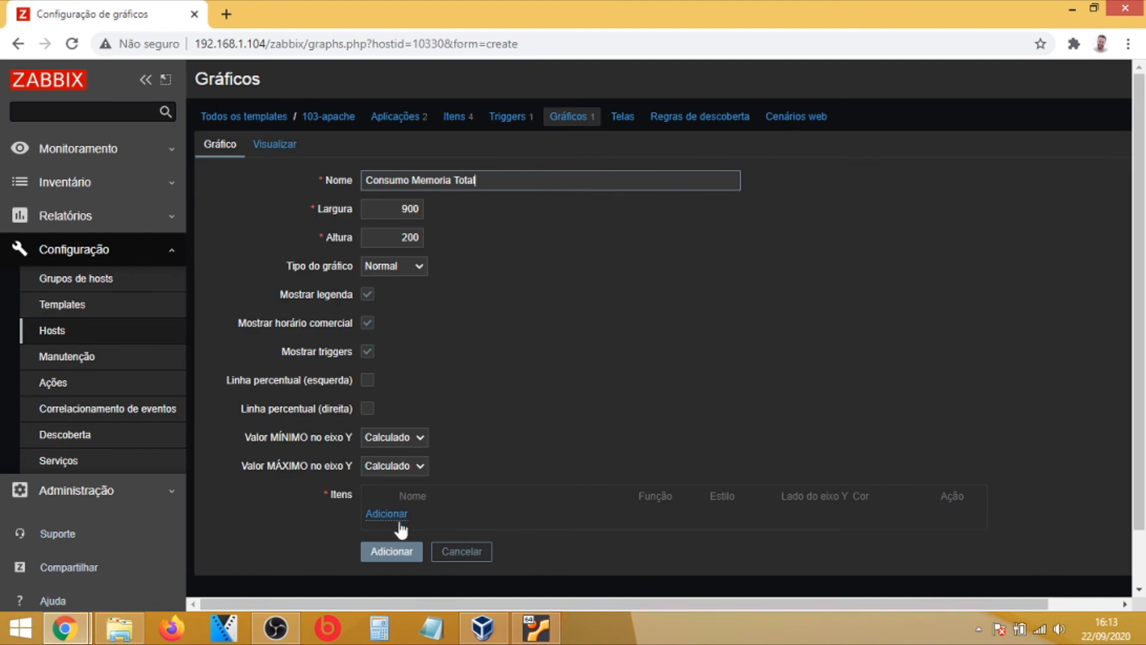
left_click(421, 266)
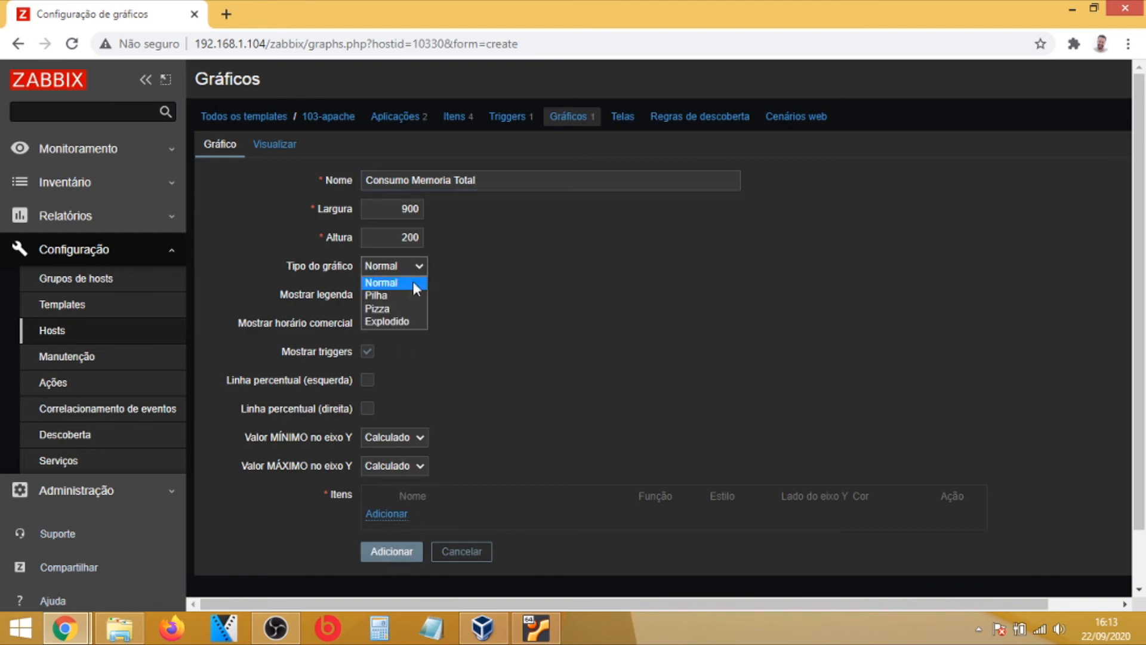
left_click(388, 308)
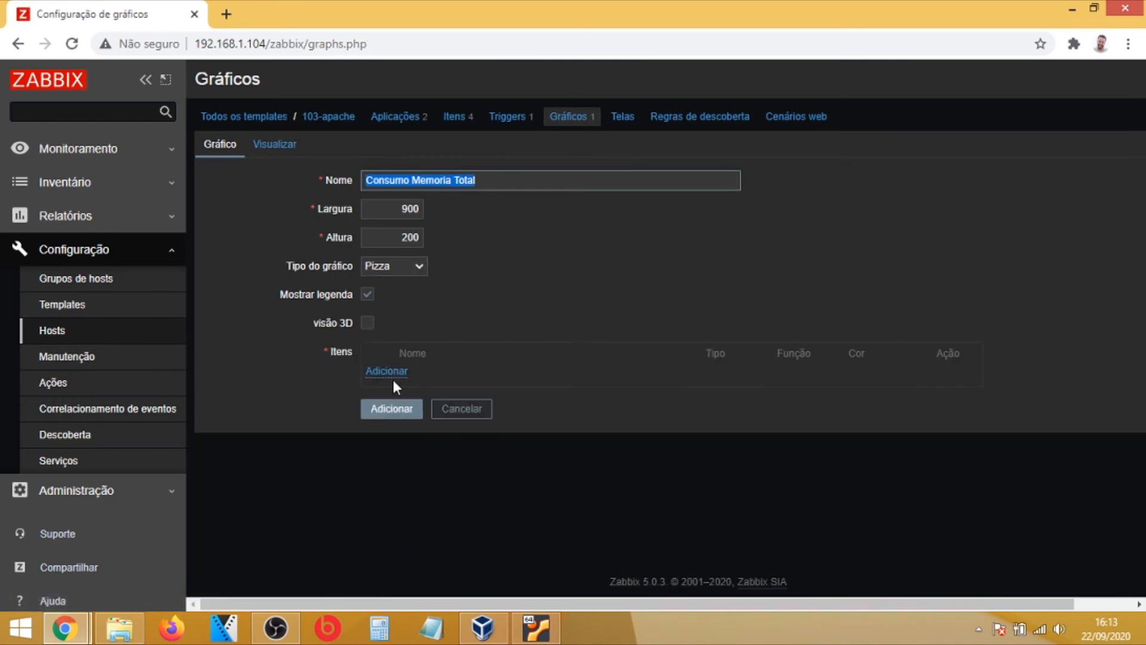
- Add the Apache Consumo Memória - Total item to the pie graph and save the graph in the template
left_click(386, 371)
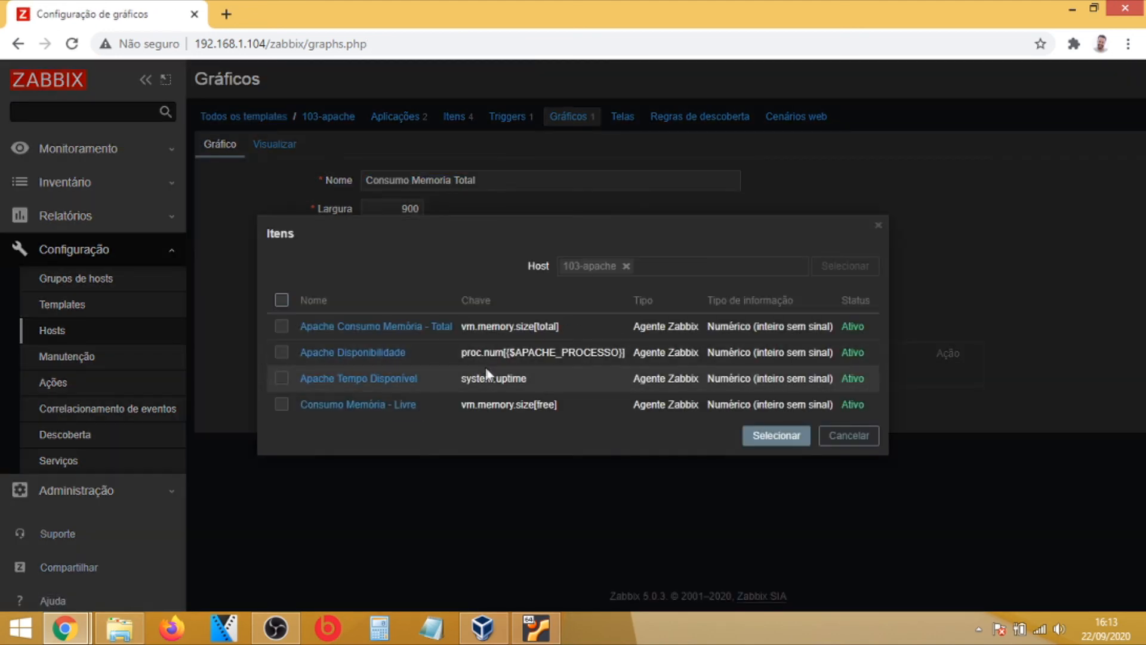
left_click(283, 326)
left_click(770, 435)
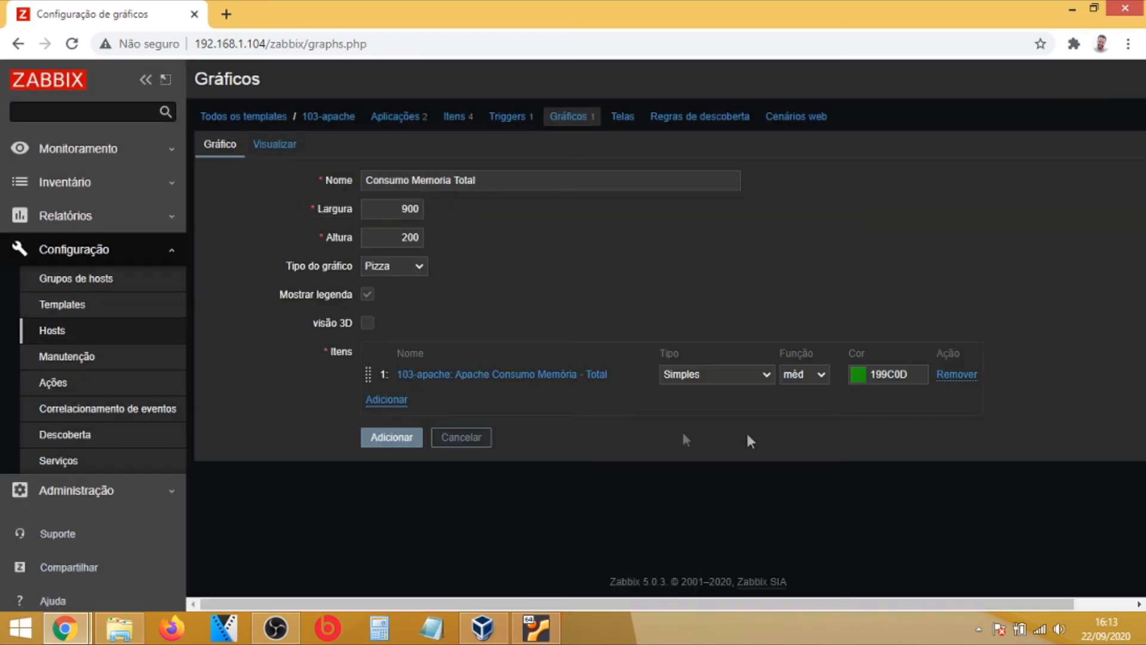
left_click(397, 439)
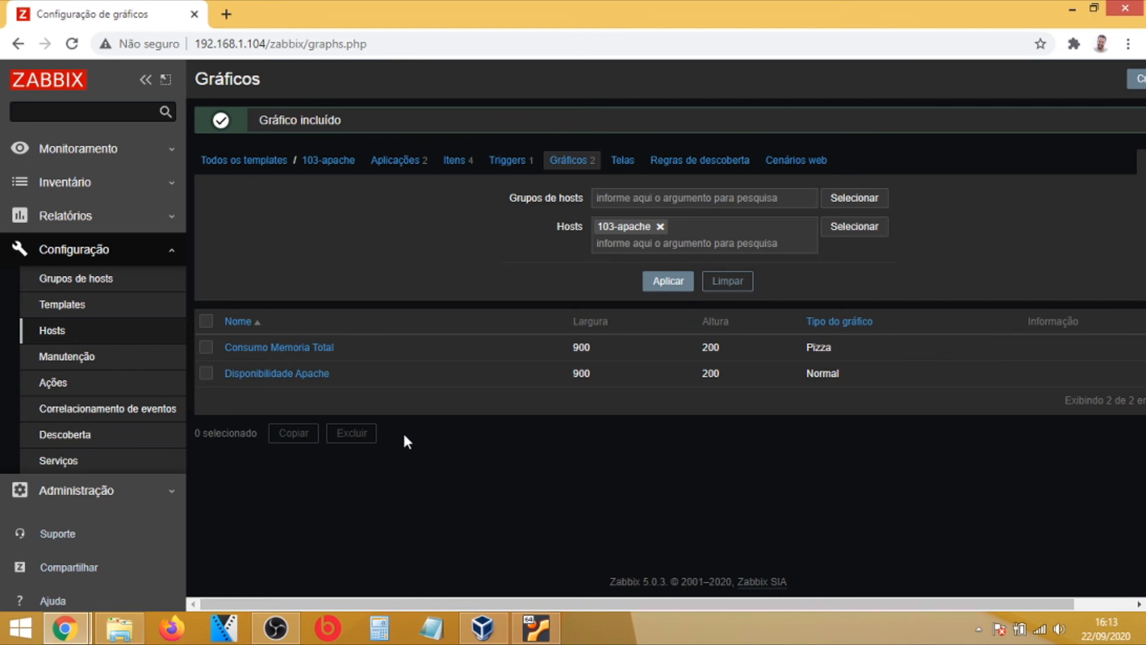
- Add the Consumo Memória - Livre item to the Consumo Memoria Total graph and rename the graph Consumo Memoria Total + Livre
left_click(324, 349)
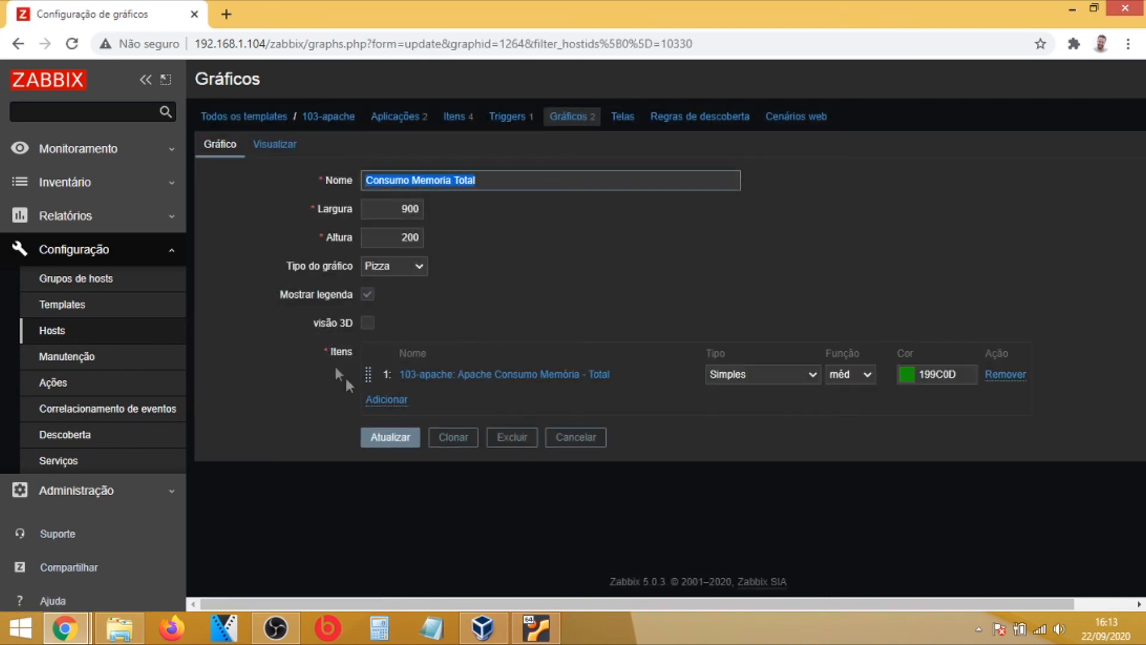
left_click(387, 399)
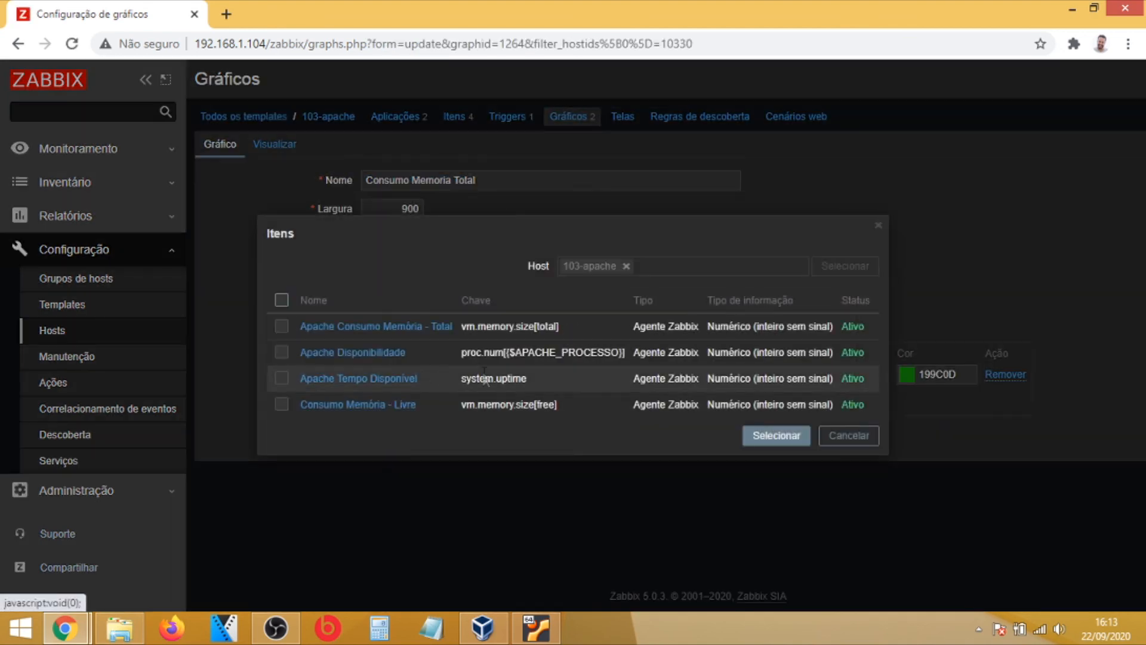
left_click(282, 404)
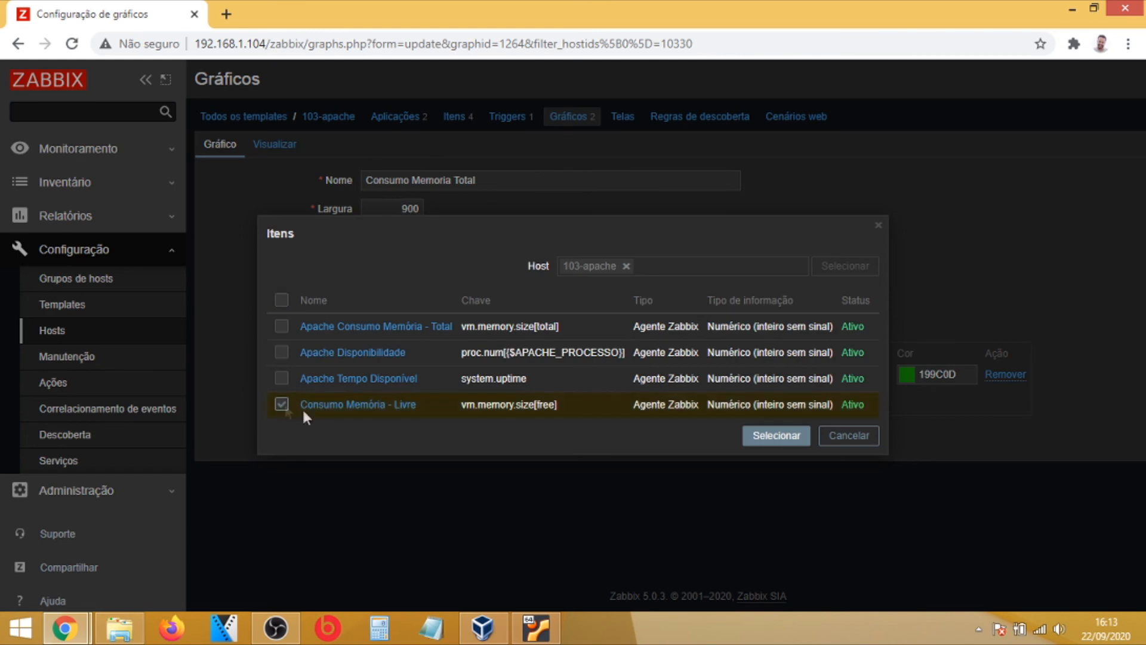
left_click(762, 441)
left_click(494, 177)
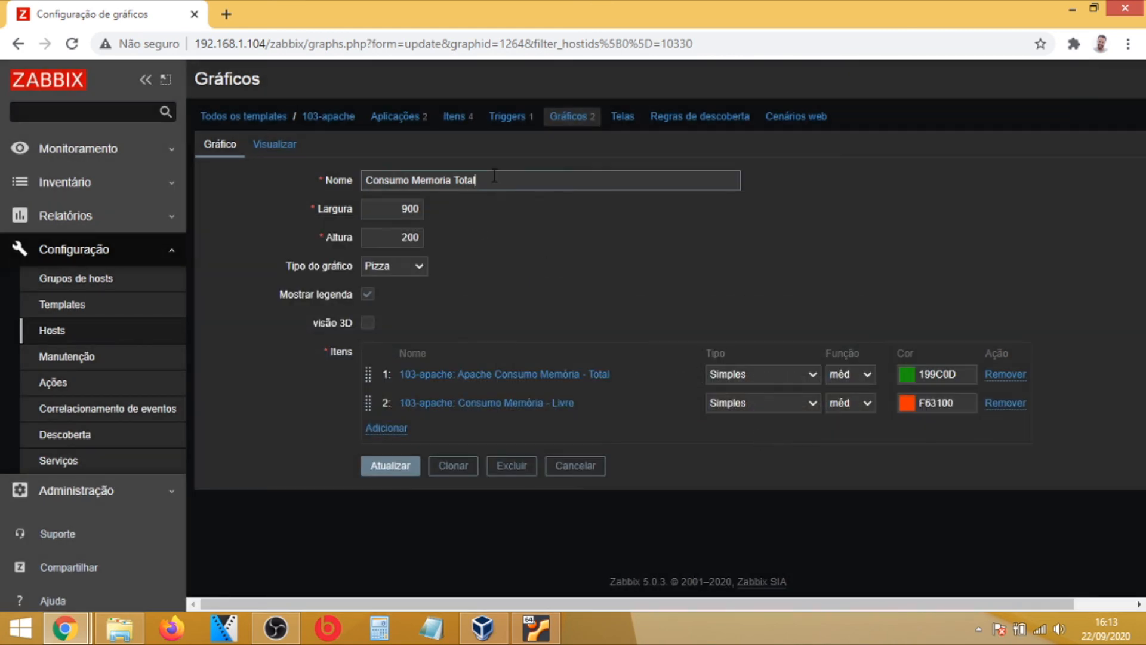
type("+ Livre")
- Set the free memory item's color to 2E7D32 and the total memory item's to FF0000, and save the graph
left_click(905, 404)
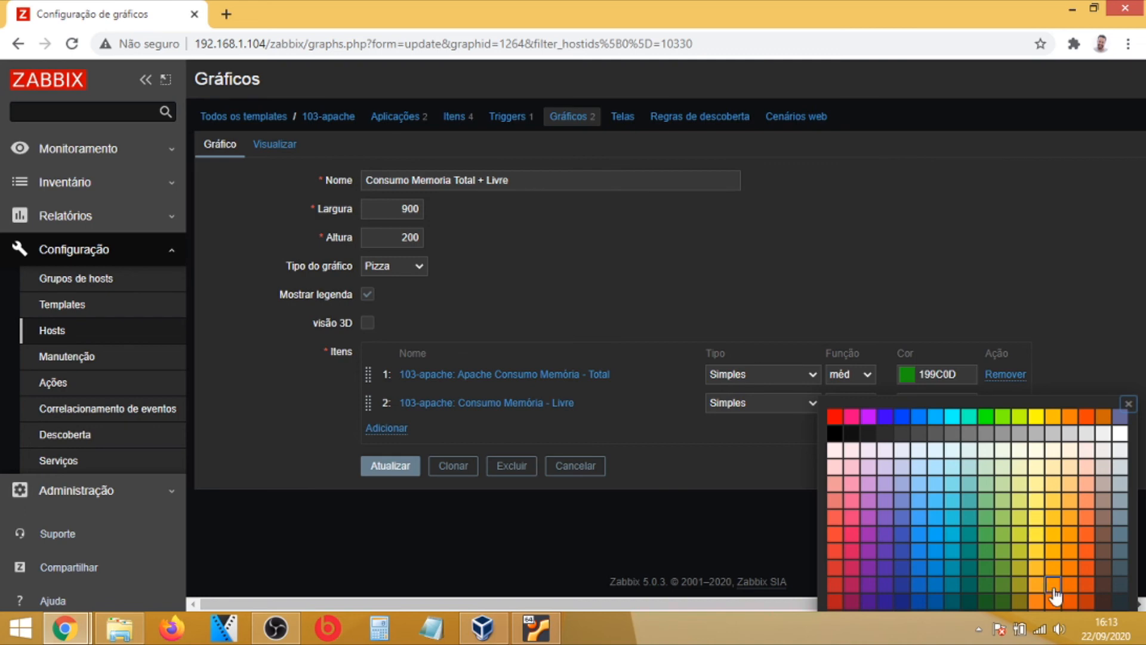
left_click(991, 582)
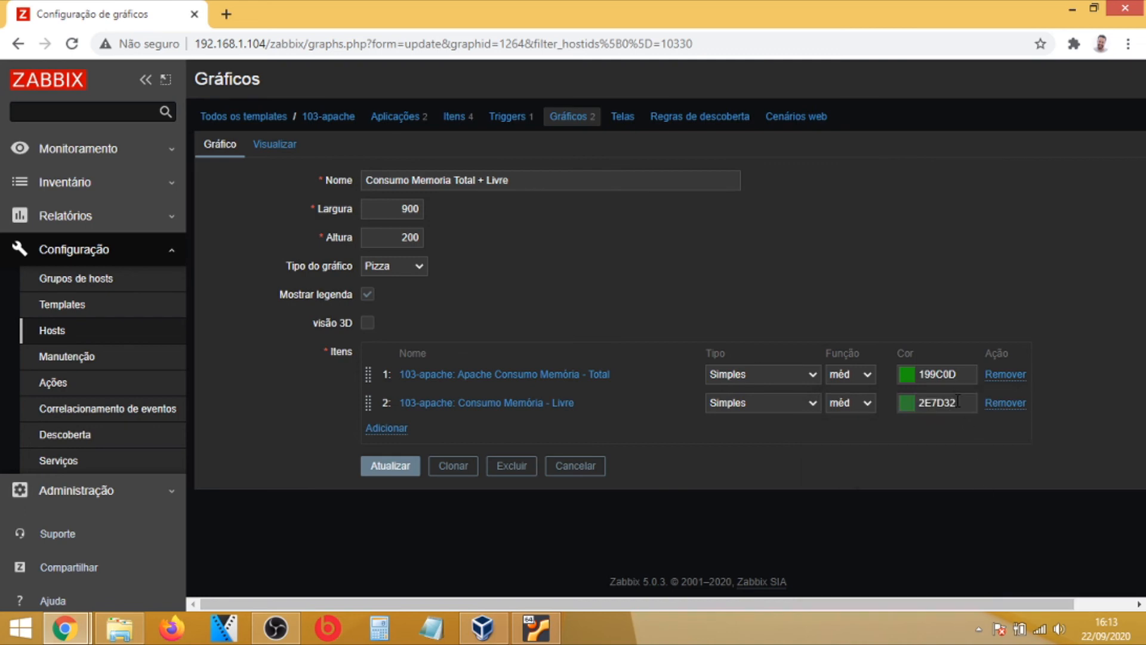
left_click(907, 375)
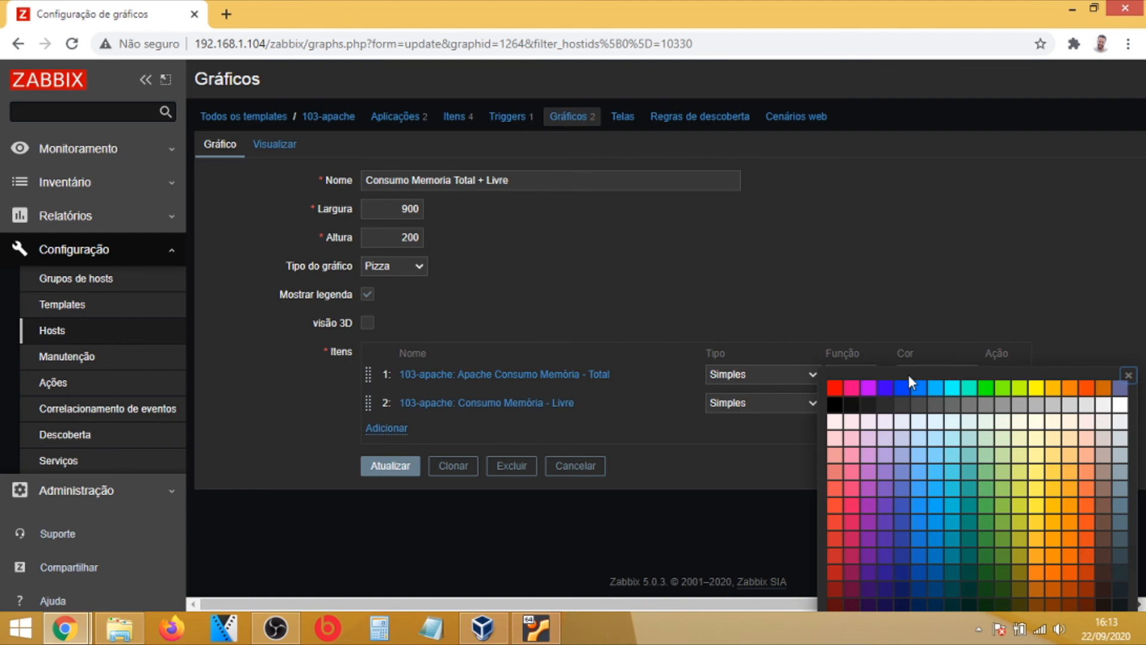
left_click(828, 387)
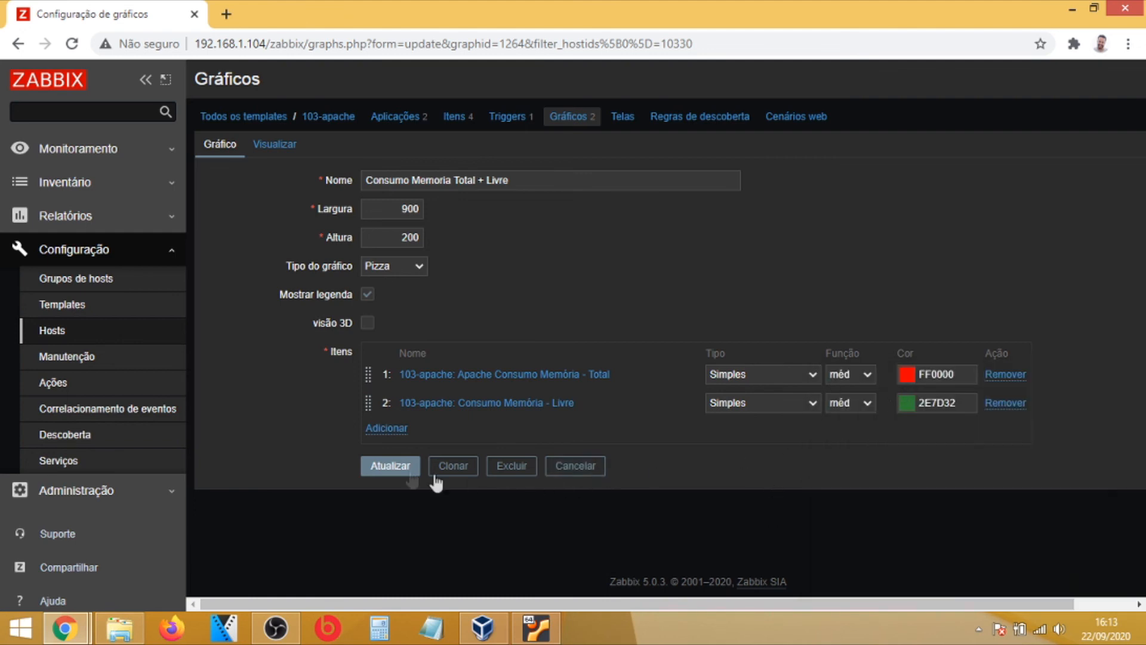
left_click(388, 467)
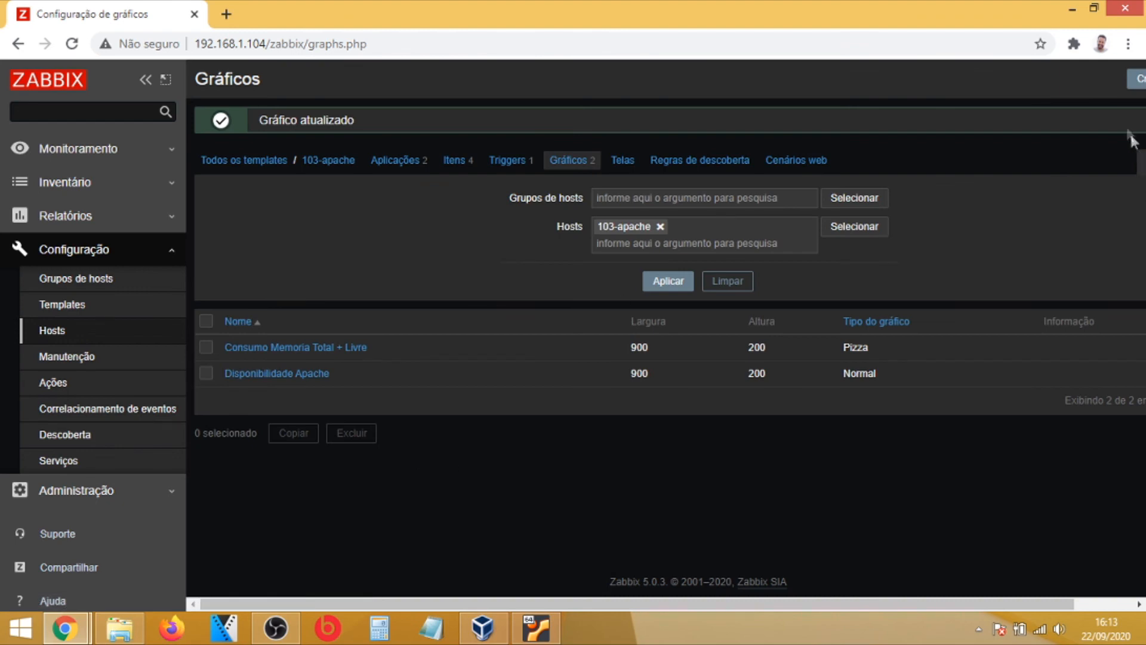
left_click(660, 227)
left_click(837, 230)
left_click(676, 300)
type("nto")
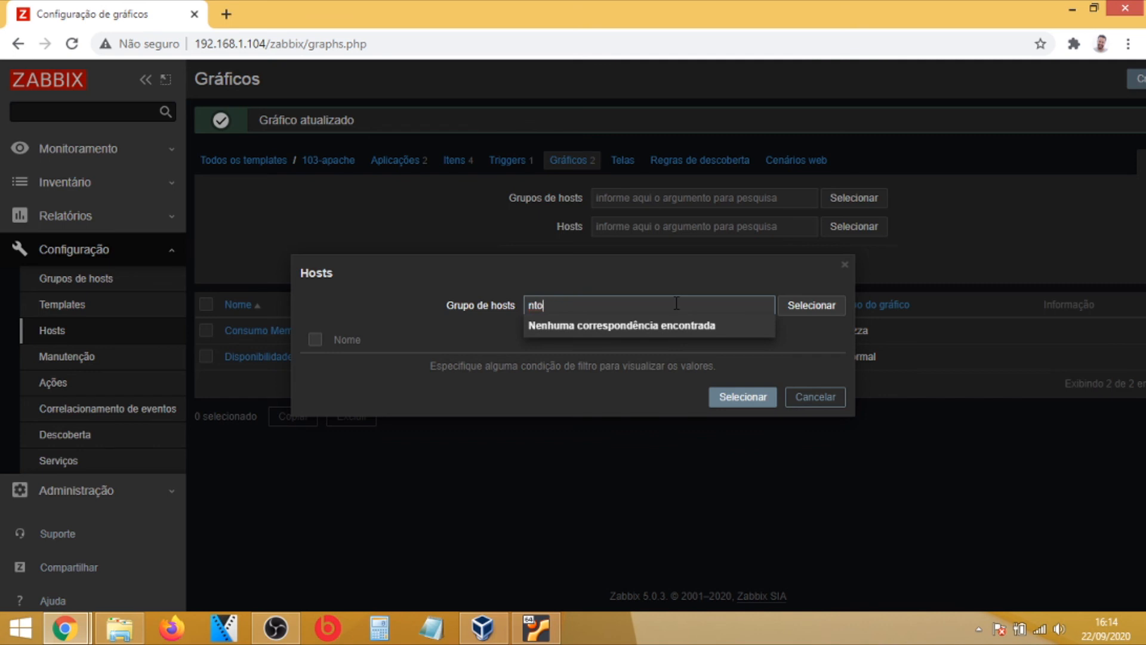
key("BackSpace")
key("BackSpace")
key("BackSpace")
type("1")
key("BackSpace")
key("BackSpace")
key("BackSpace")
type("ntop")
left_click(592, 381)
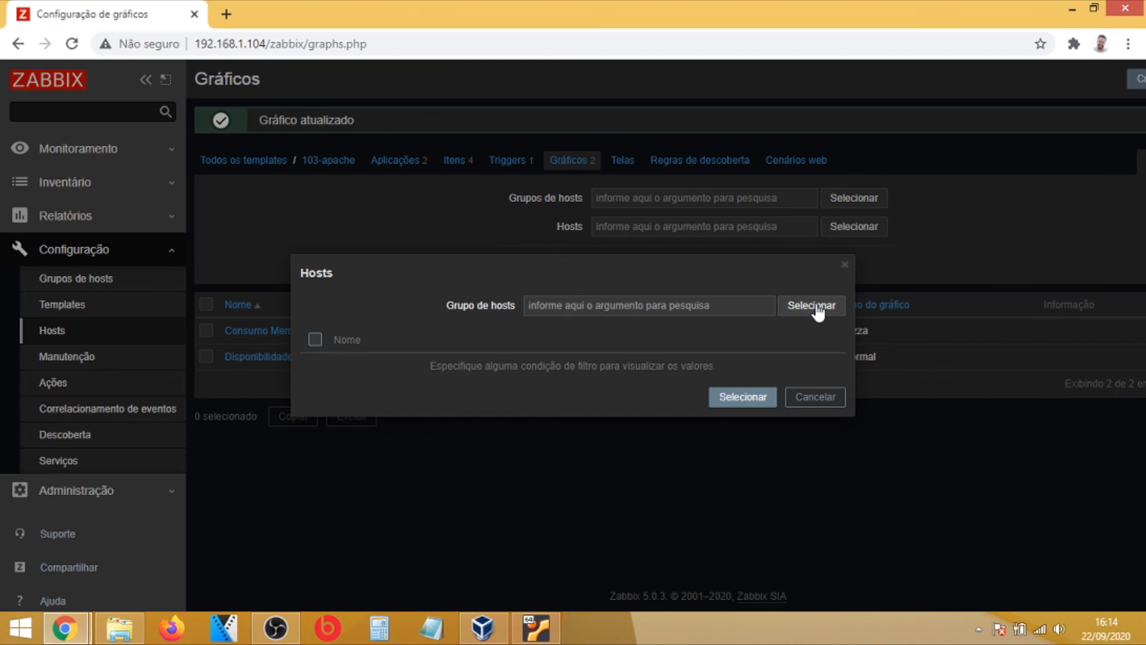
left_click(800, 400)
left_click(636, 202)
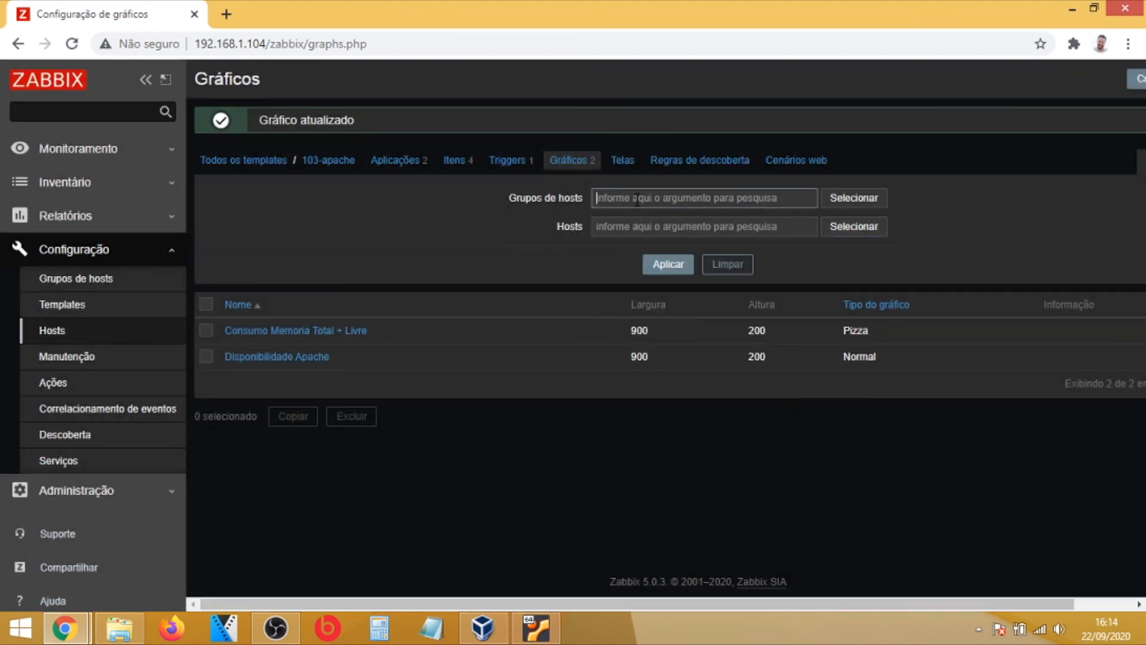
type("nt")
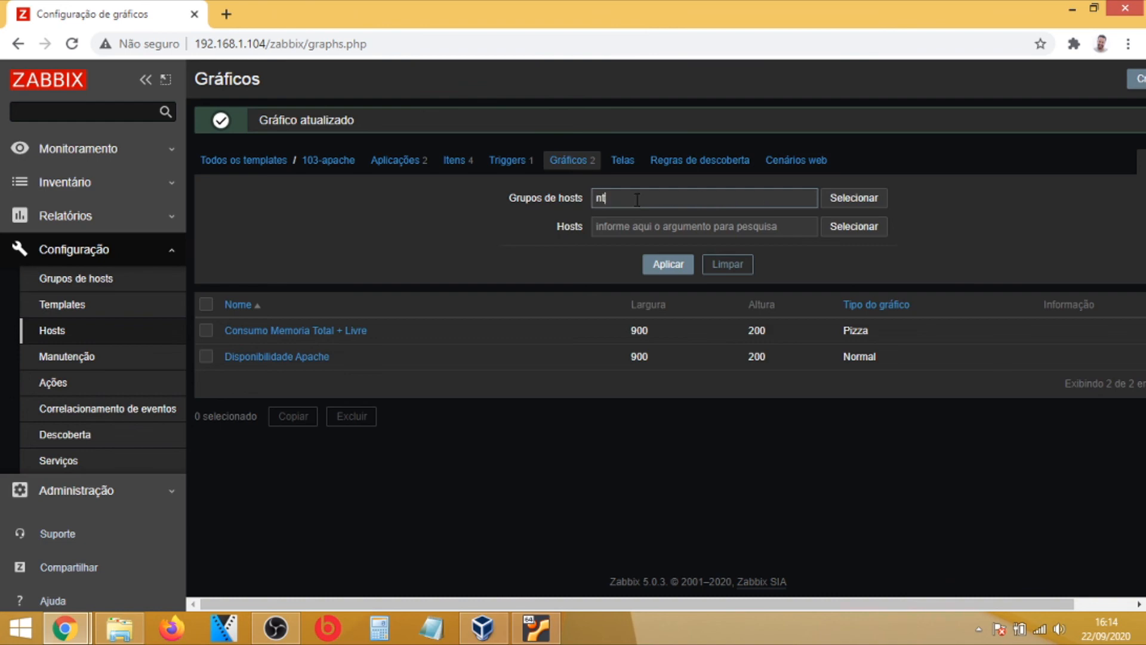
type("opng")
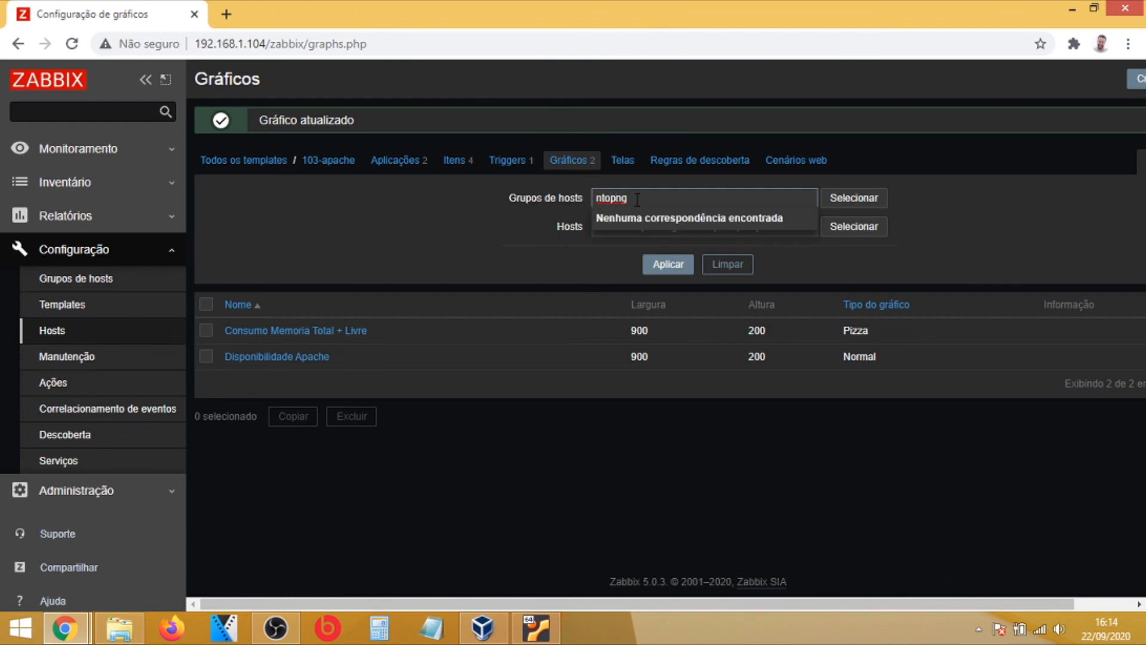
left_click(434, 246)
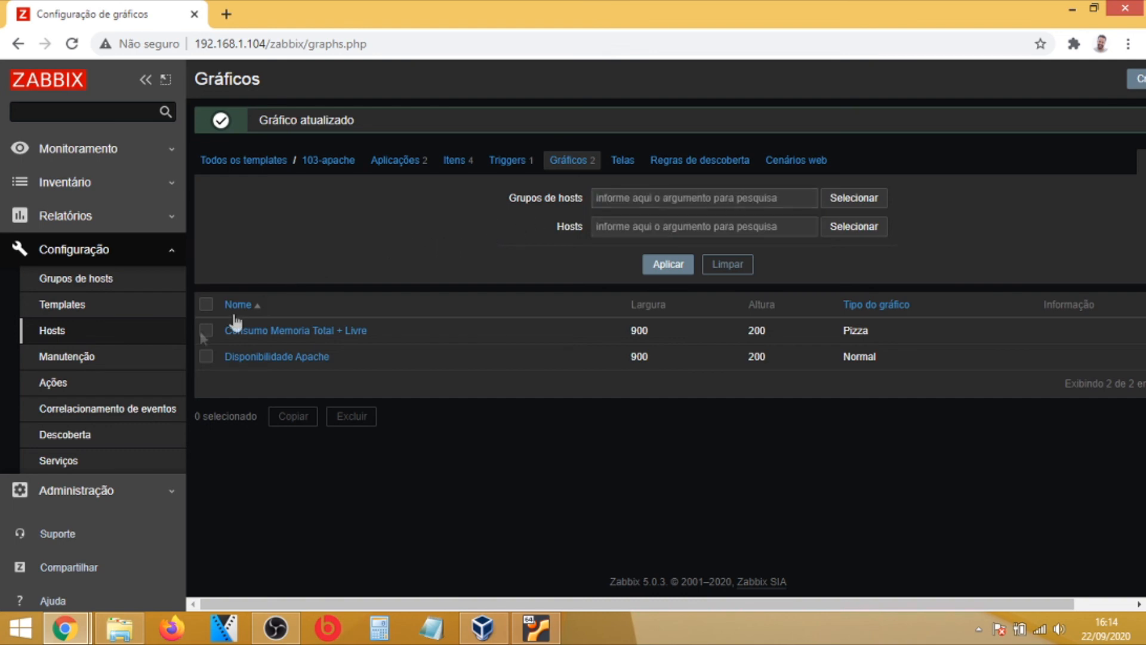
- Start a new graph in the 103-ntopng template and name it NtopNG Disponibilidade
left_click(62, 308)
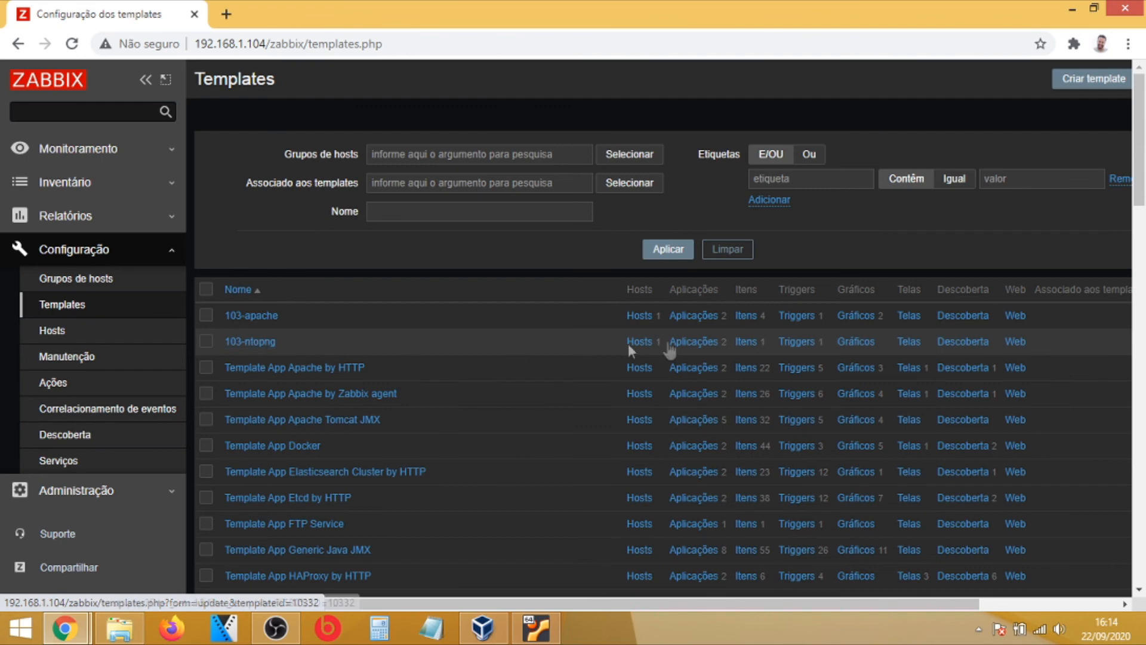
left_click(861, 343)
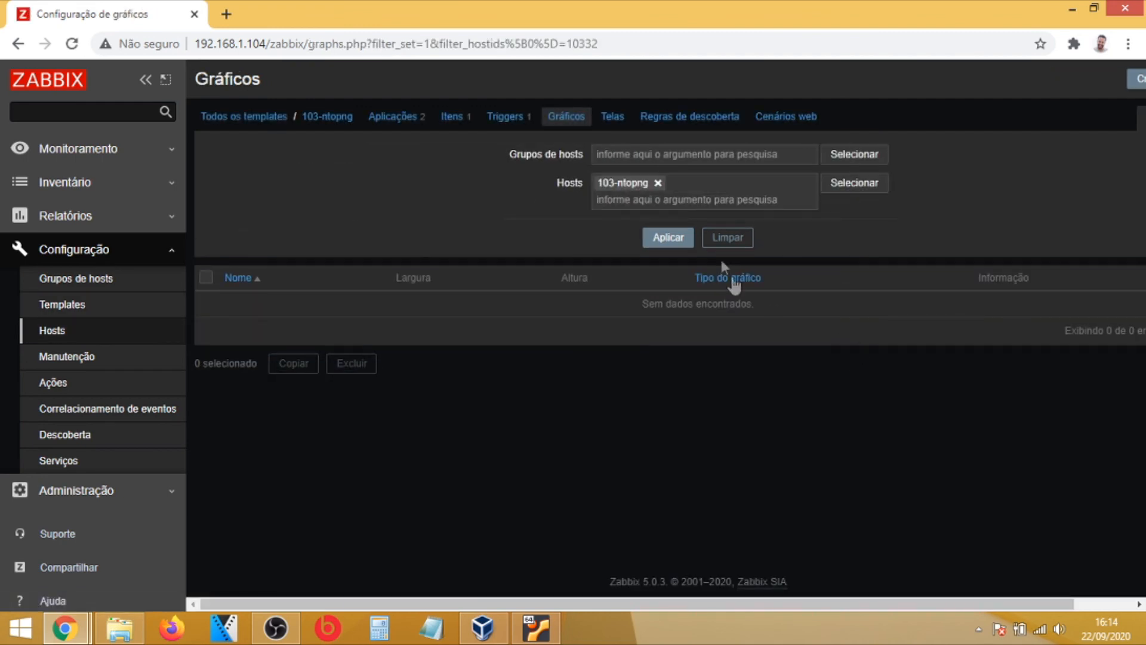
left_click(1134, 78)
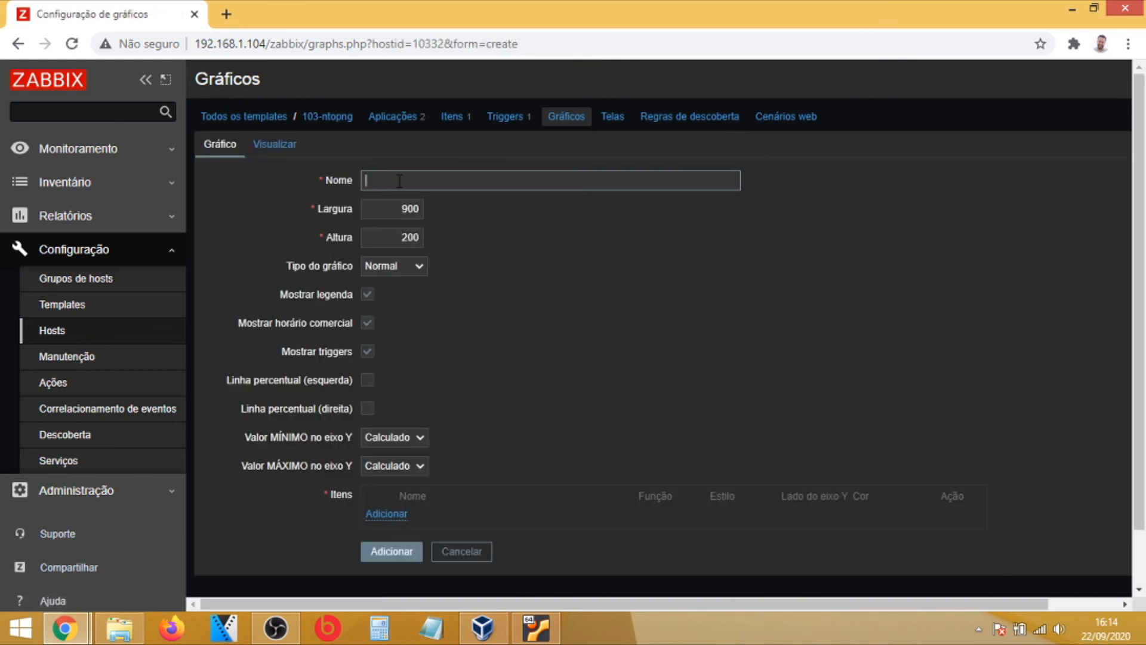
type("Ntop")
key("BackSpace")
key("BackSpace")
key("BackSpace")
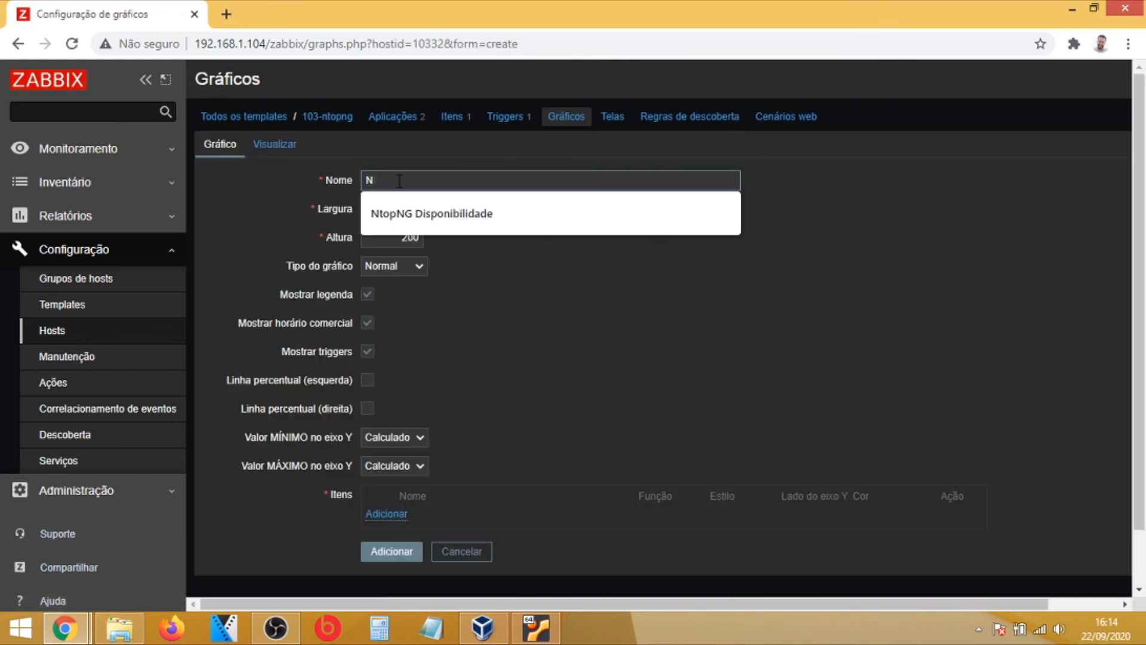
key("Down")
key("Return")
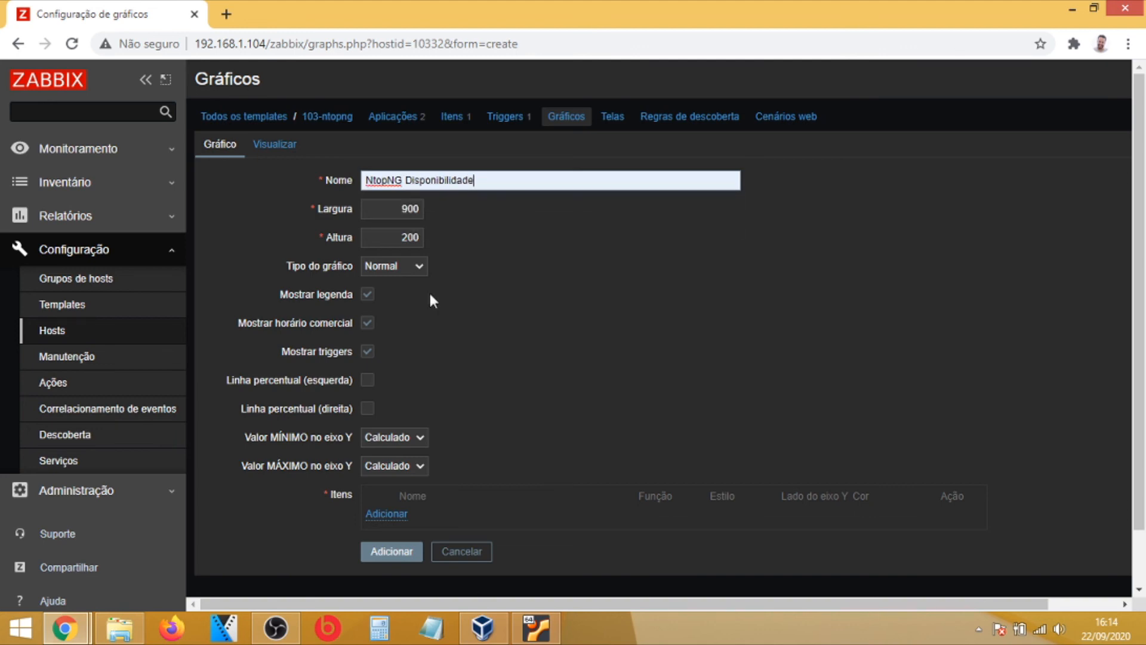
- Add the NtopNG Disponibilidade item to the graph, color it bright yellow and save the graph
left_click(386, 513)
left_click(302, 366)
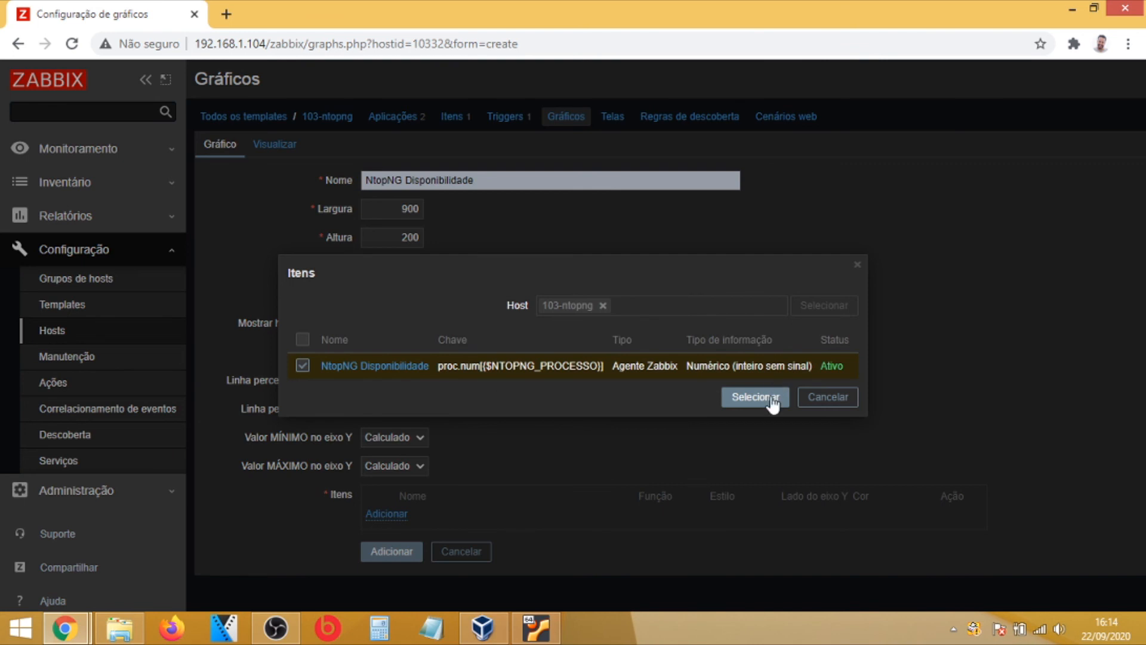
left_click(766, 399)
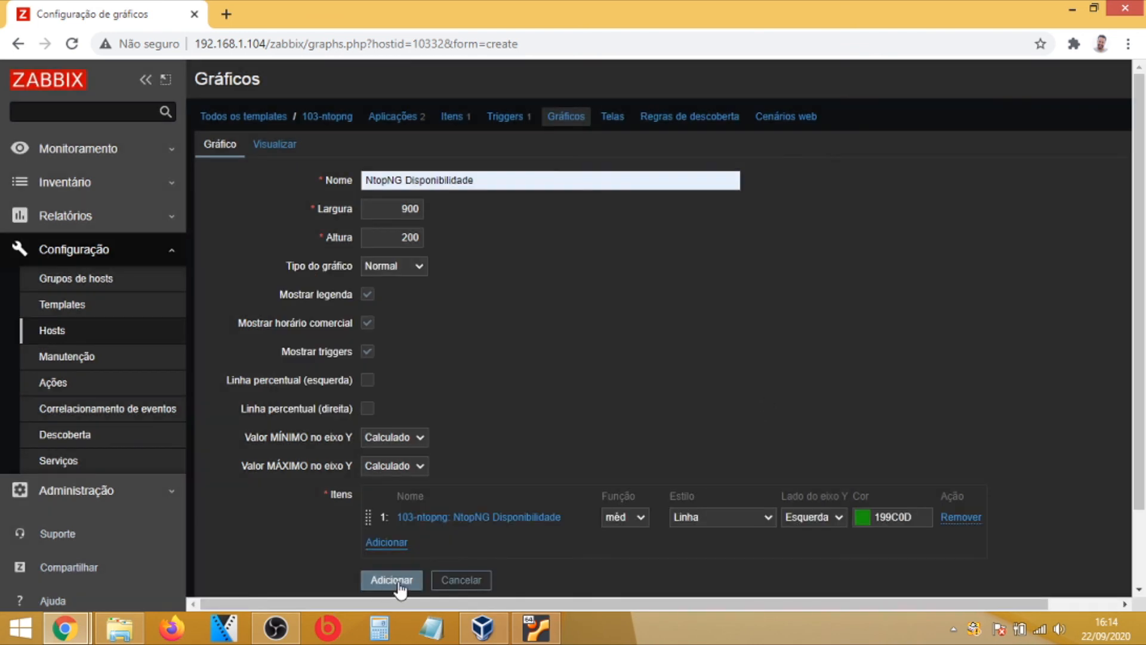
left_click(864, 519)
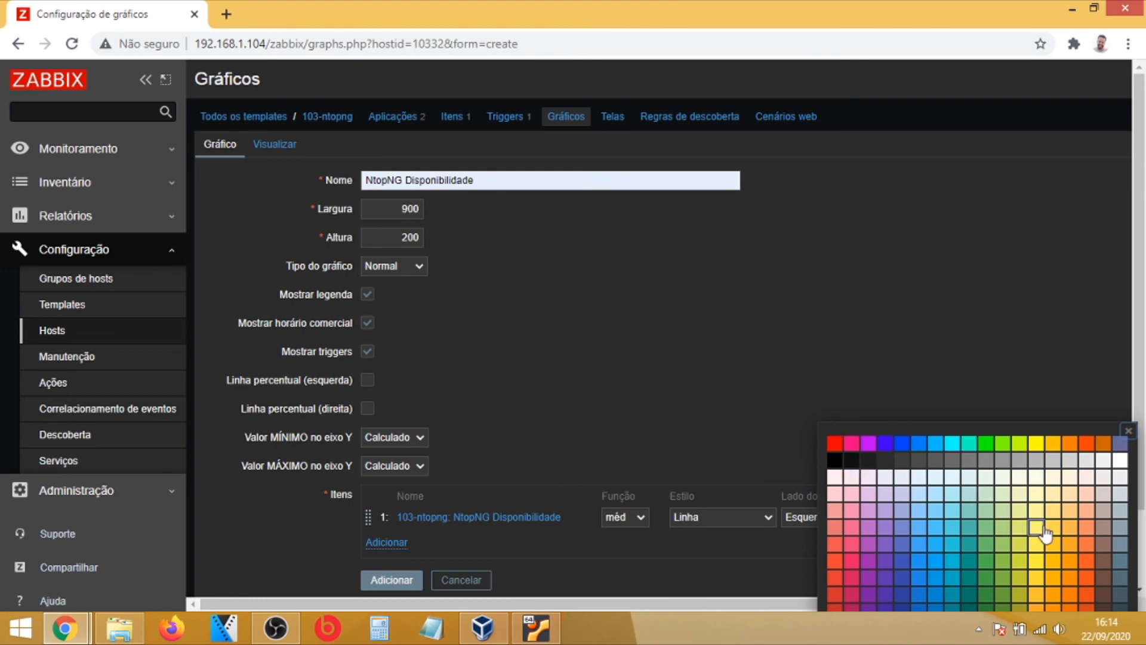
left_click(1034, 447)
left_click(387, 583)
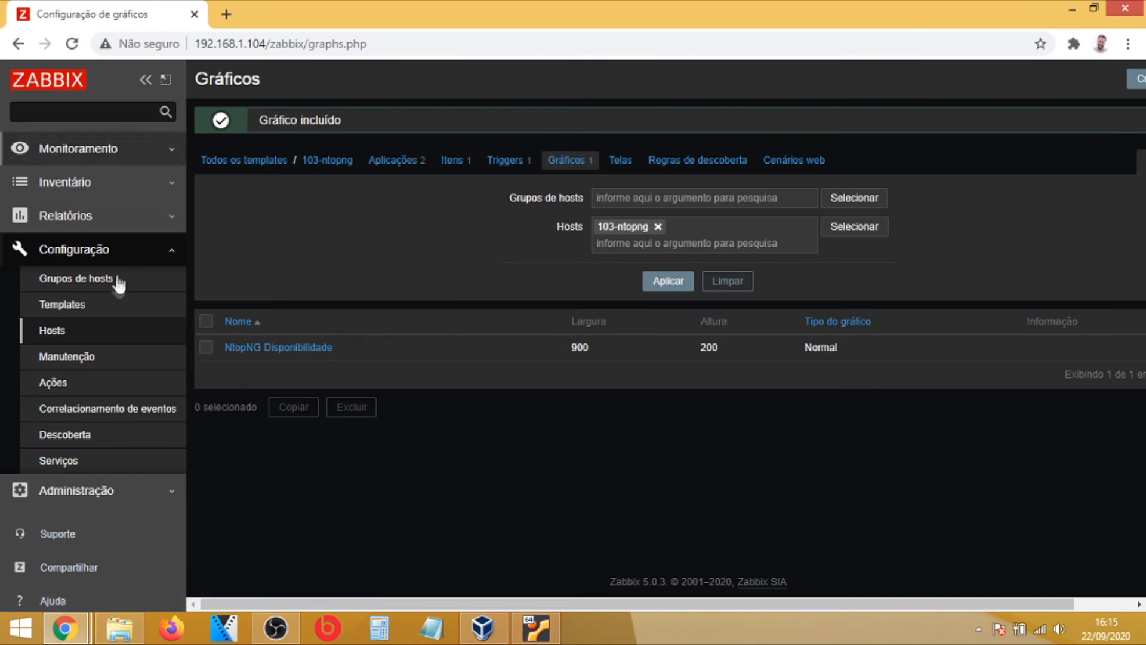
- Open the monitoring graphs of host Servidor NOC and examine the Apache and NtopNG availability graphs
left_click(81, 150)
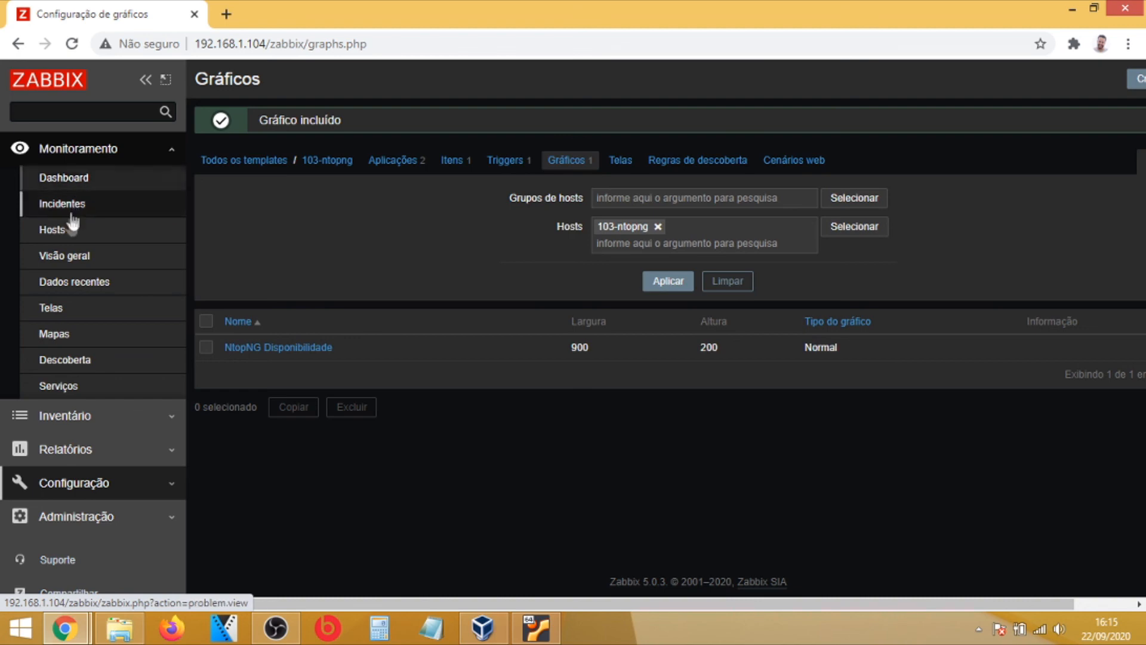
left_click(71, 283)
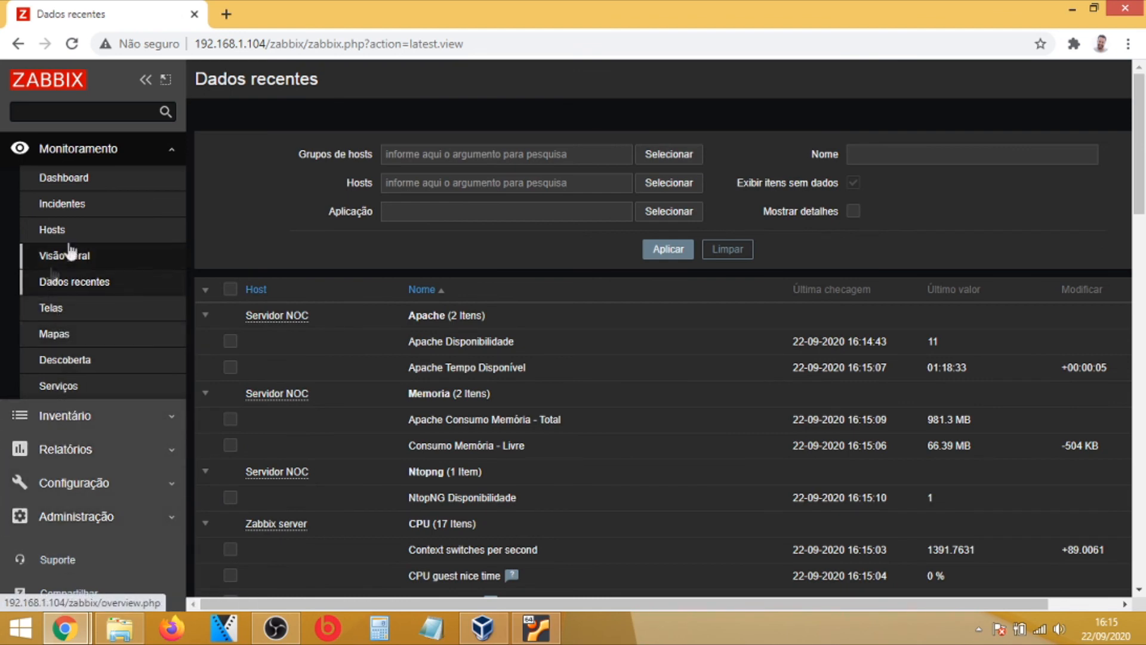
left_click(57, 229)
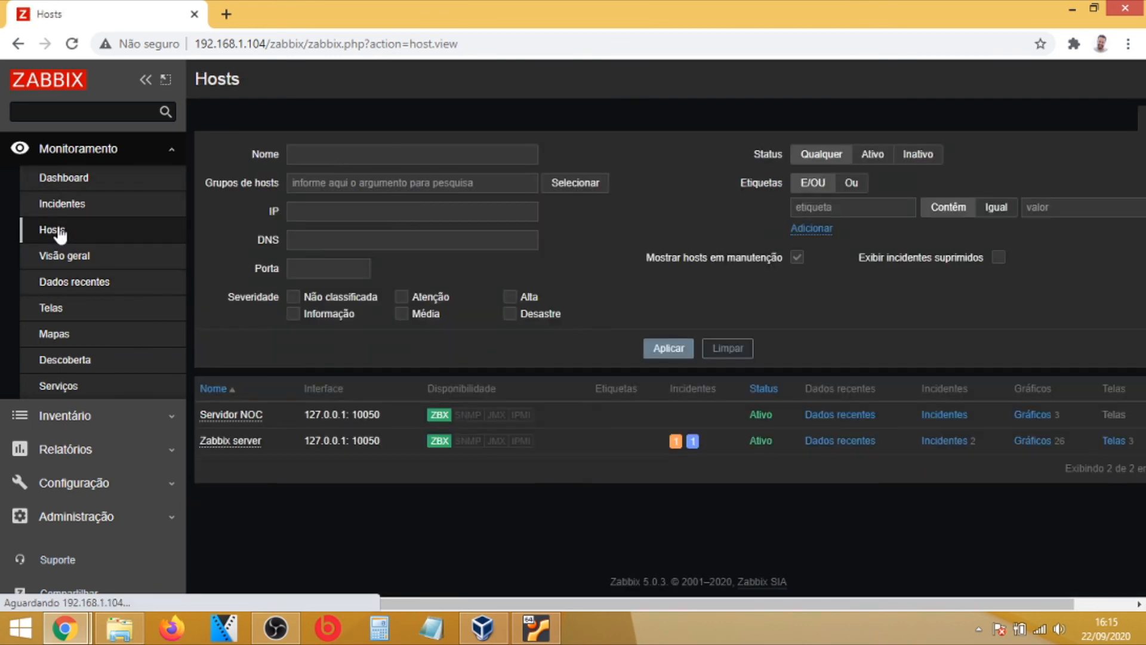
left_click(1033, 421)
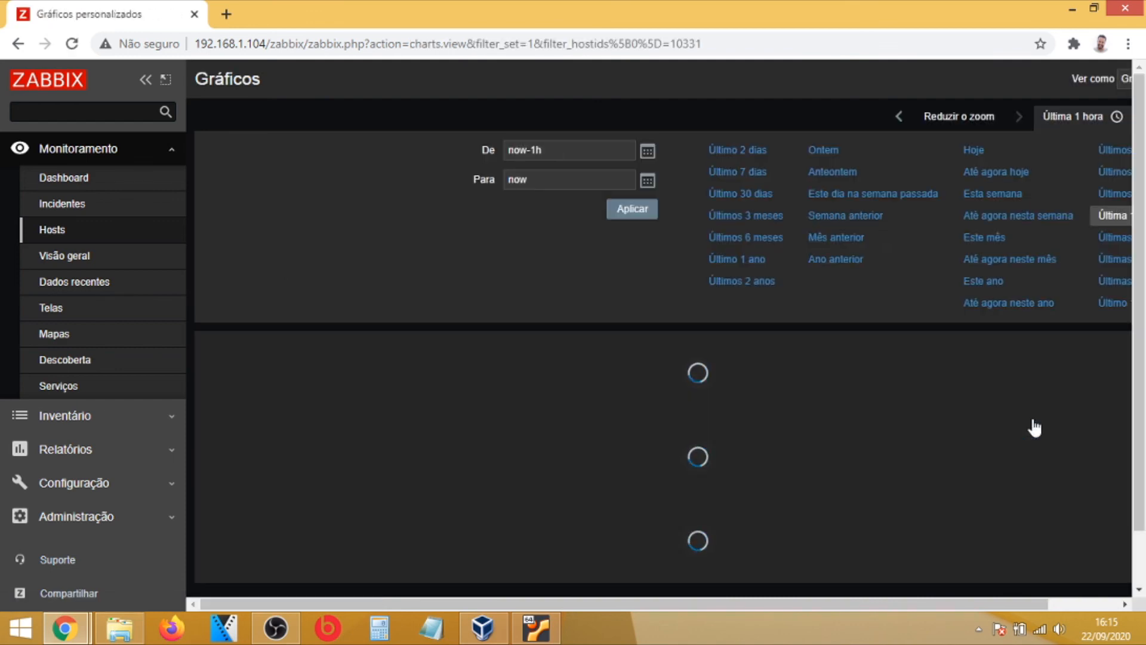
scroll(858, 407, "down", 2)
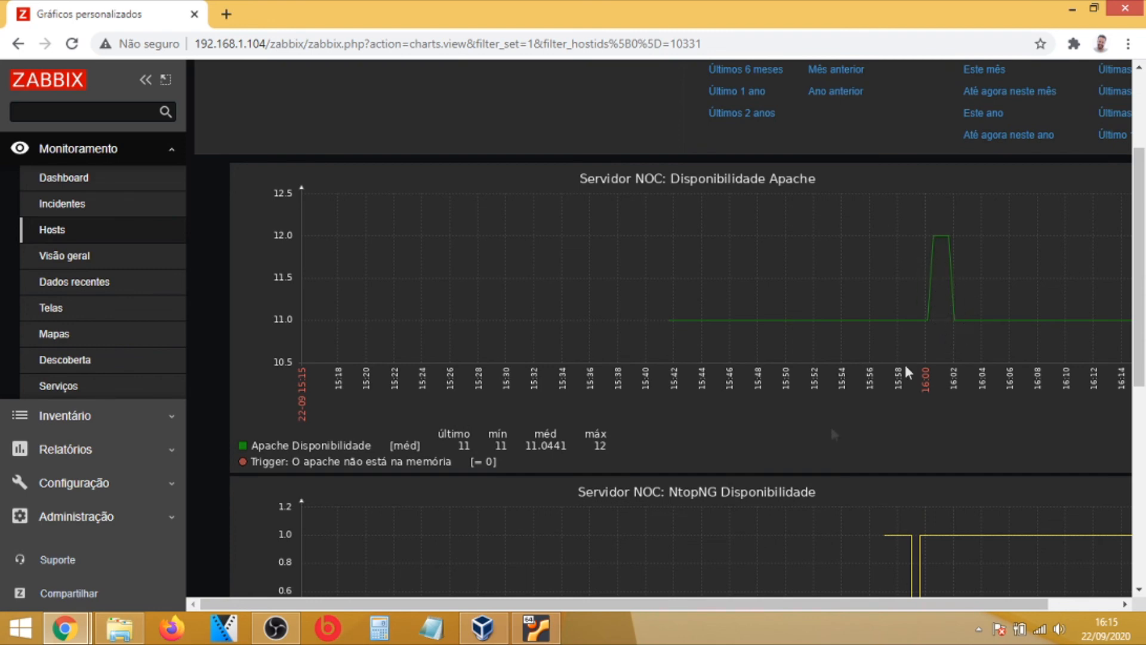
- Switch to the Ubuntu Server virtual machine and stop ntopng.service with sudo systemctl, entering the sudo password
left_click(537, 628)
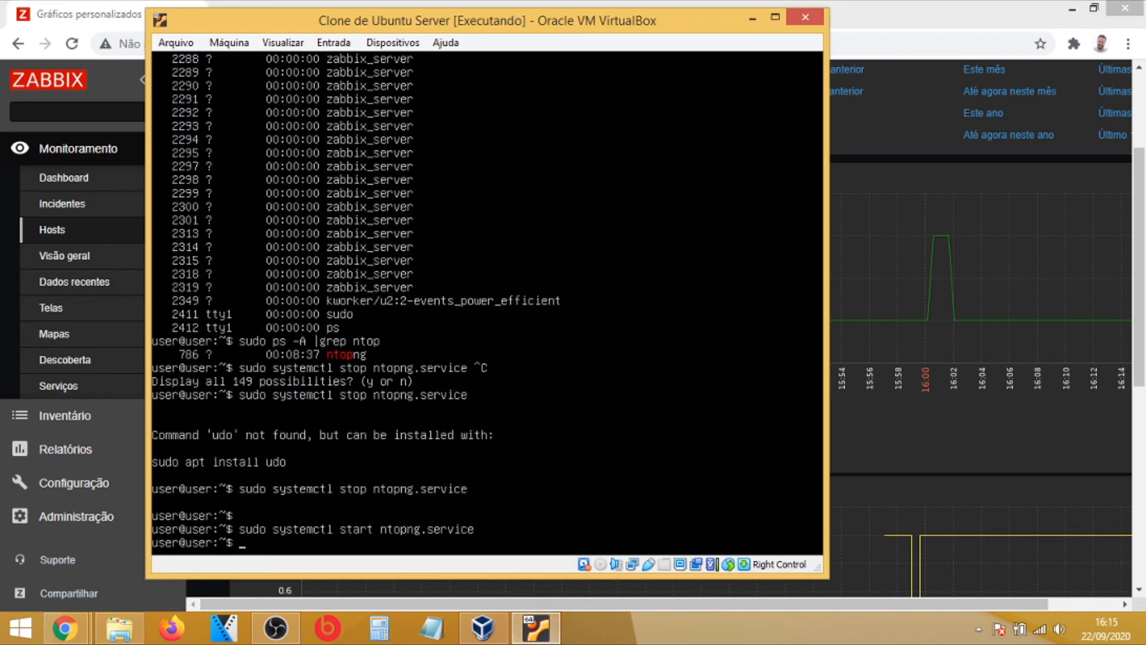
key("Up")
key("Up")
key("Up")
key("Down")
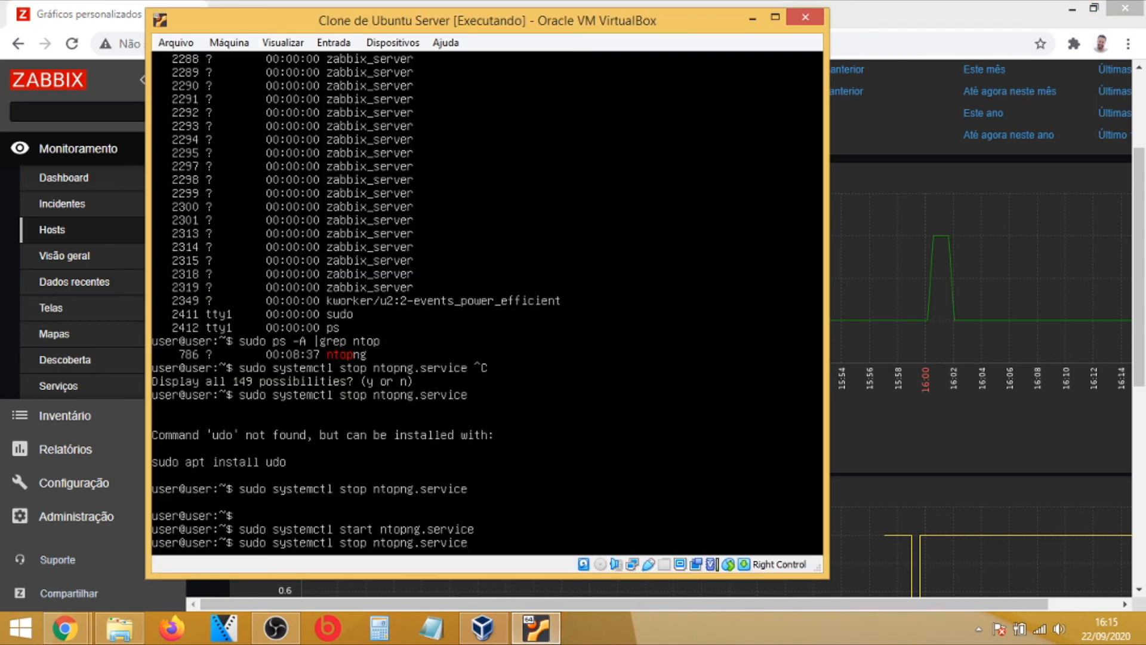
key("Return")
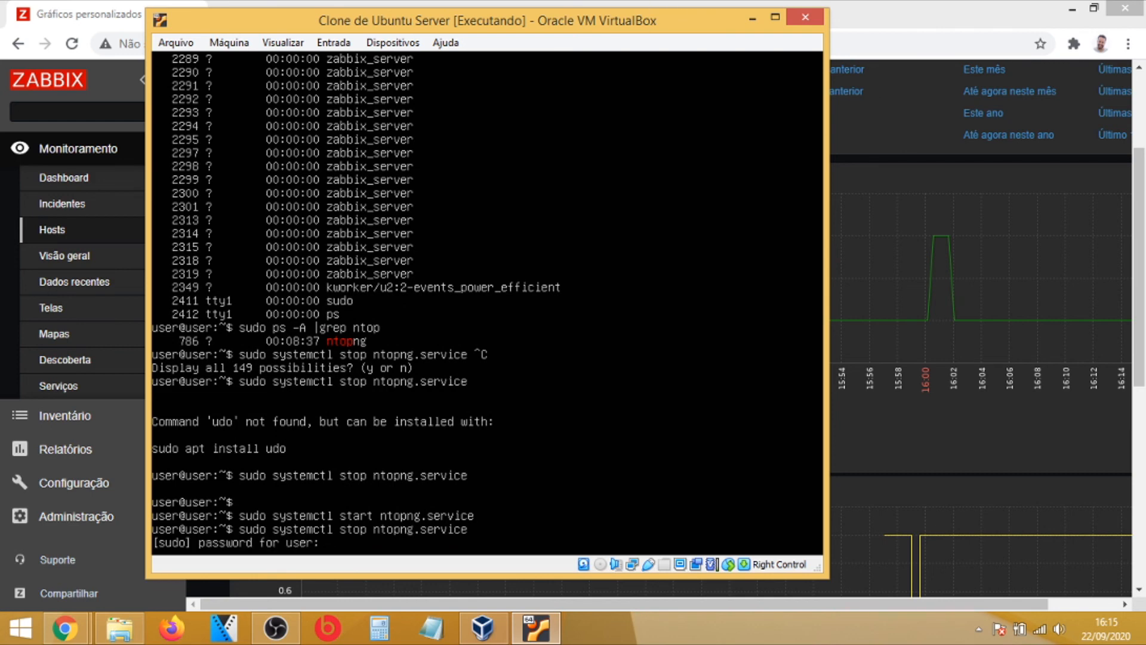
key("Return")
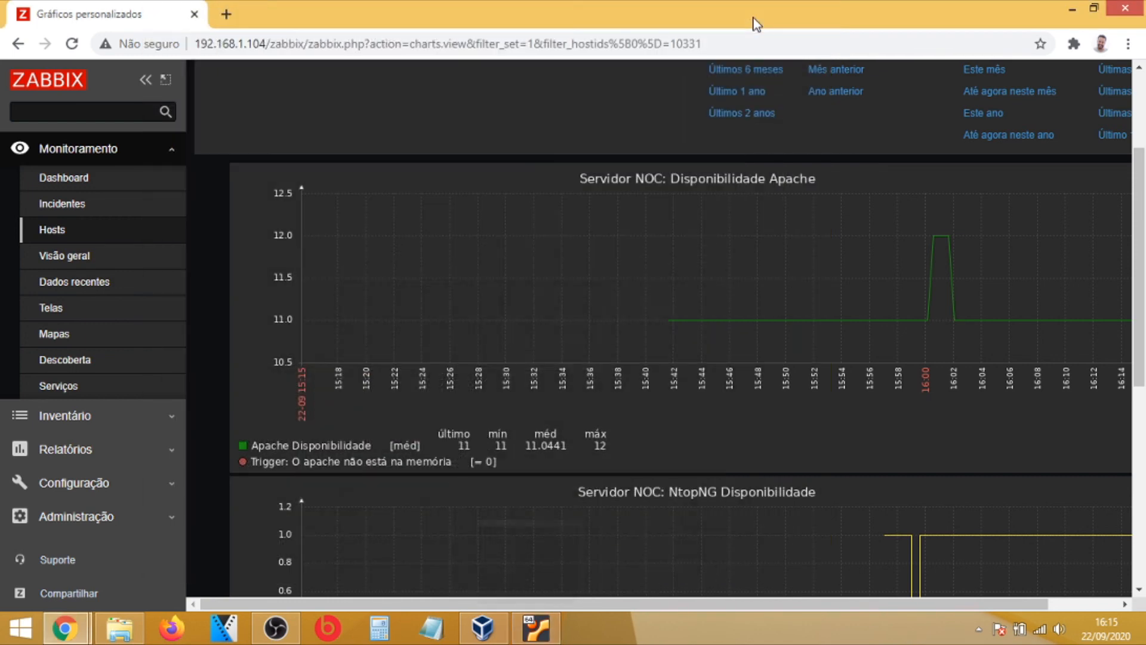
- Return to the Zabbix graphs of Servidor NOC and examine the latest values of the NtopNG Disponibilidade graph
left_click(752, 19)
left_click_drag(807, 605, 917, 604)
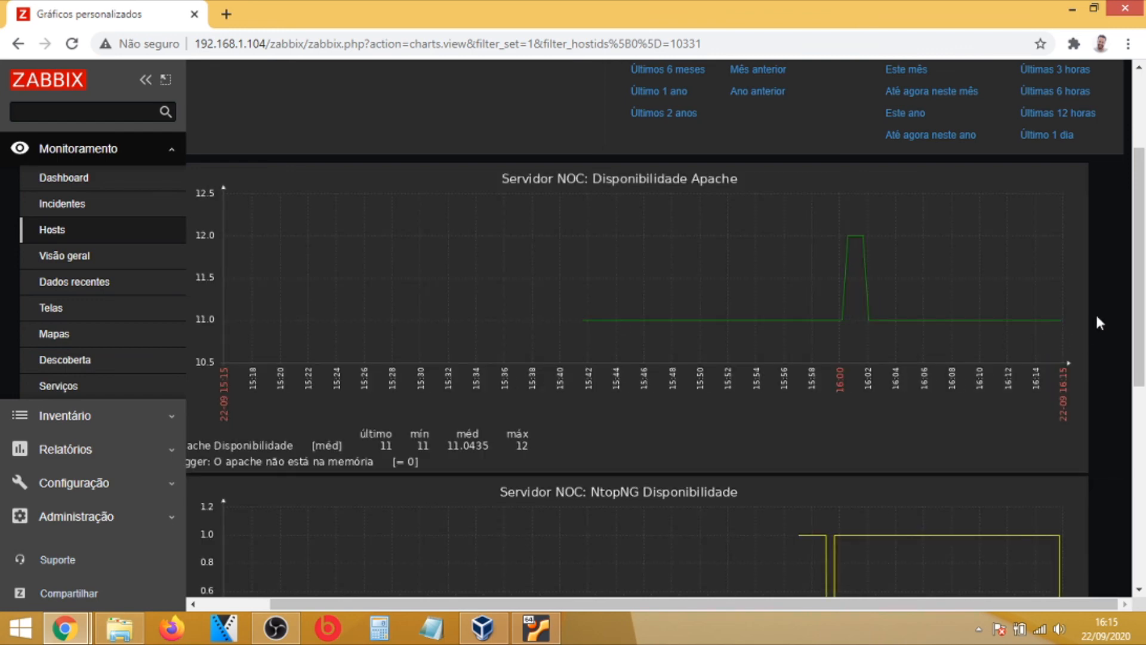
left_click_drag(1137, 311, 1137, 423)
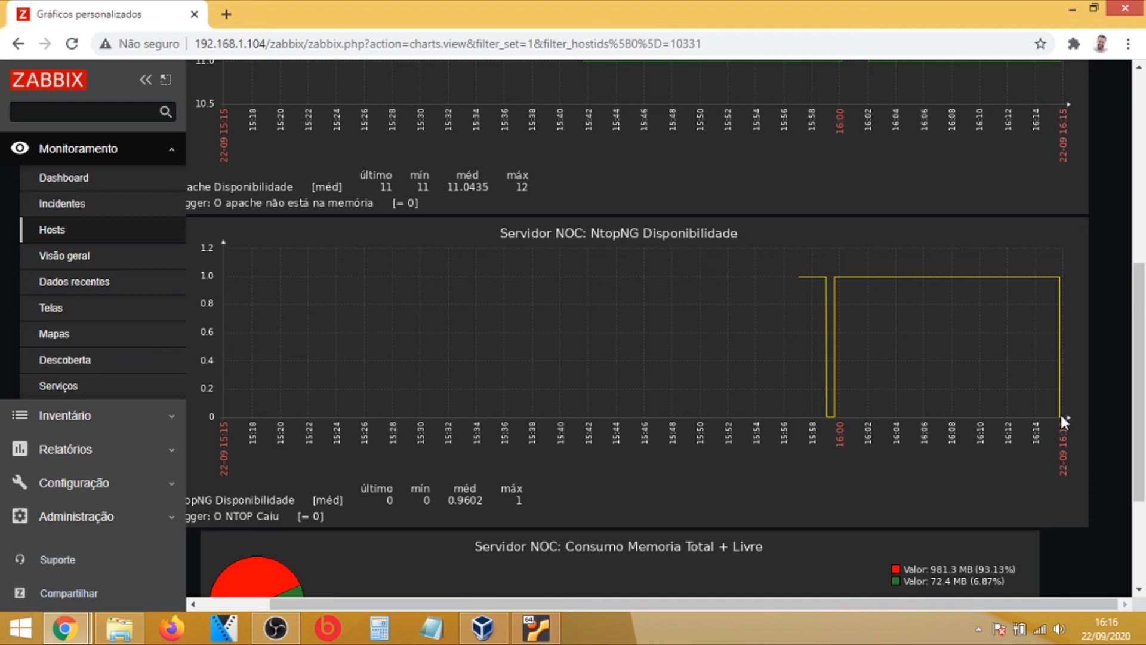
- Start ntopng.service again with sudo systemctl in the Ubuntu Server virtual machine and return to the Zabbix graphs
left_click(546, 626)
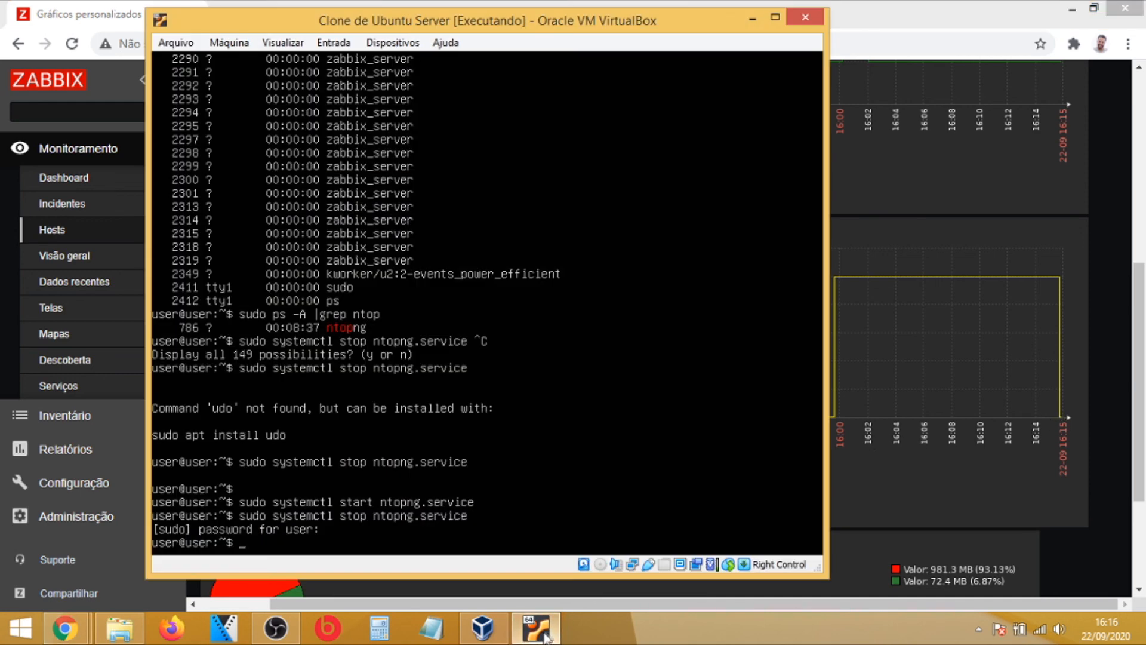
key("Up")
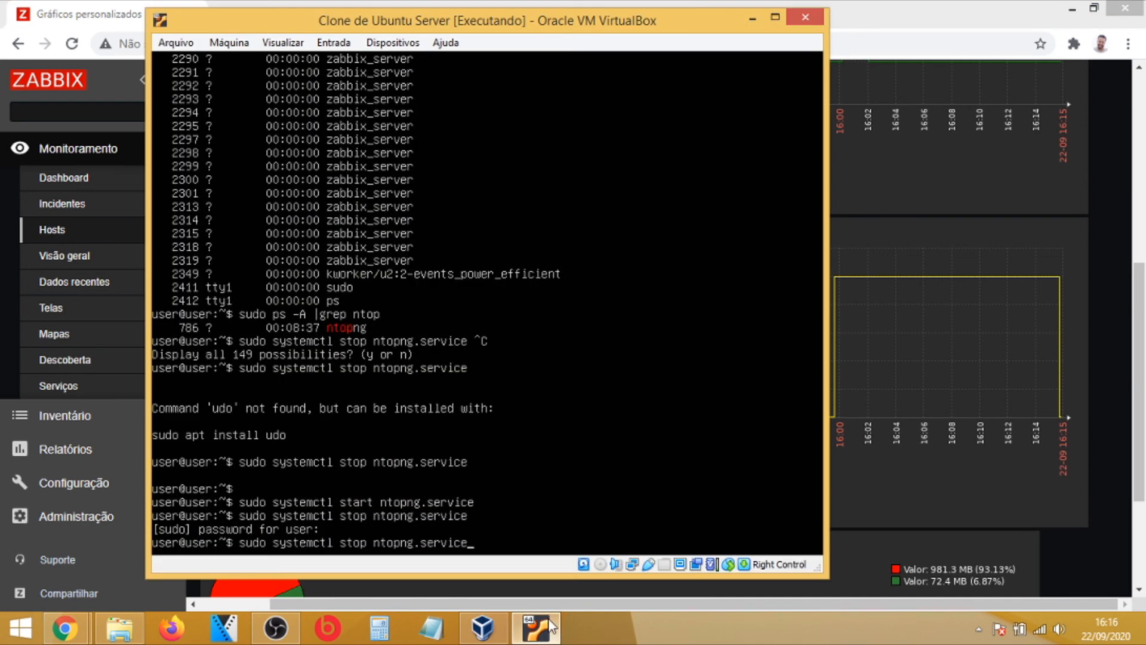
key("Up")
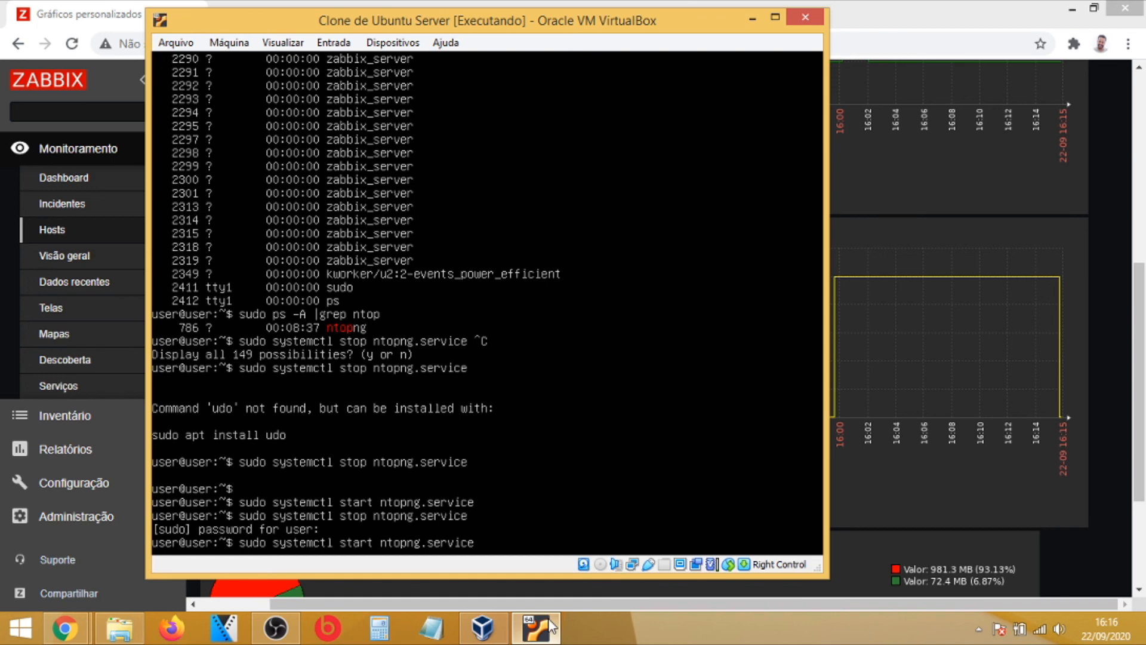
key("Return")
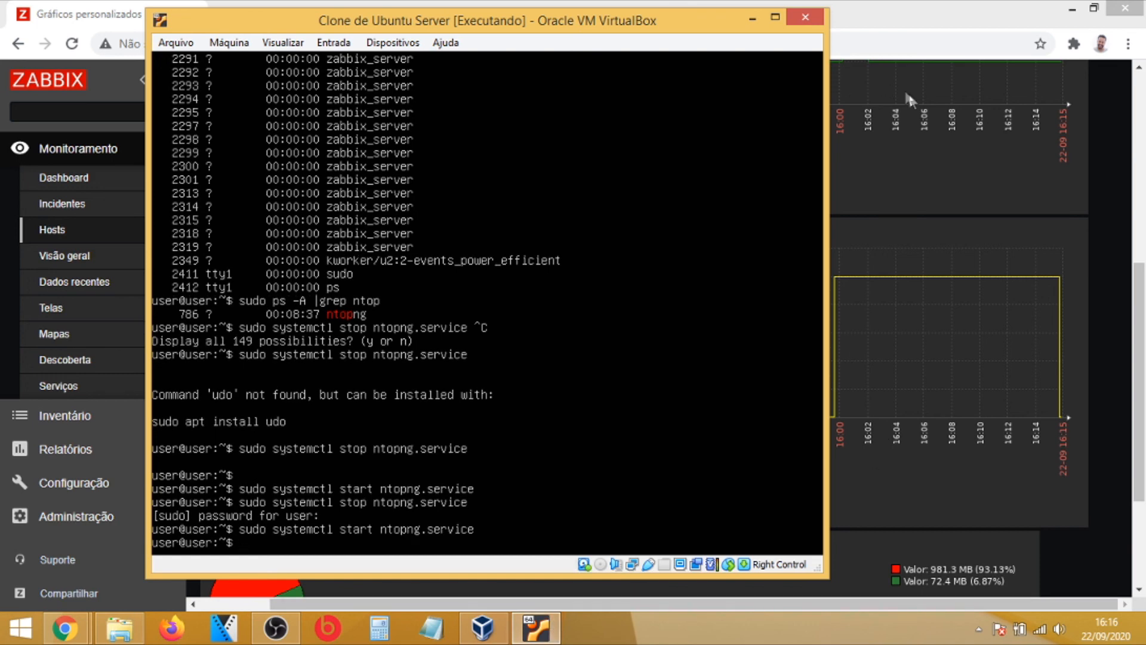
left_click(752, 20)
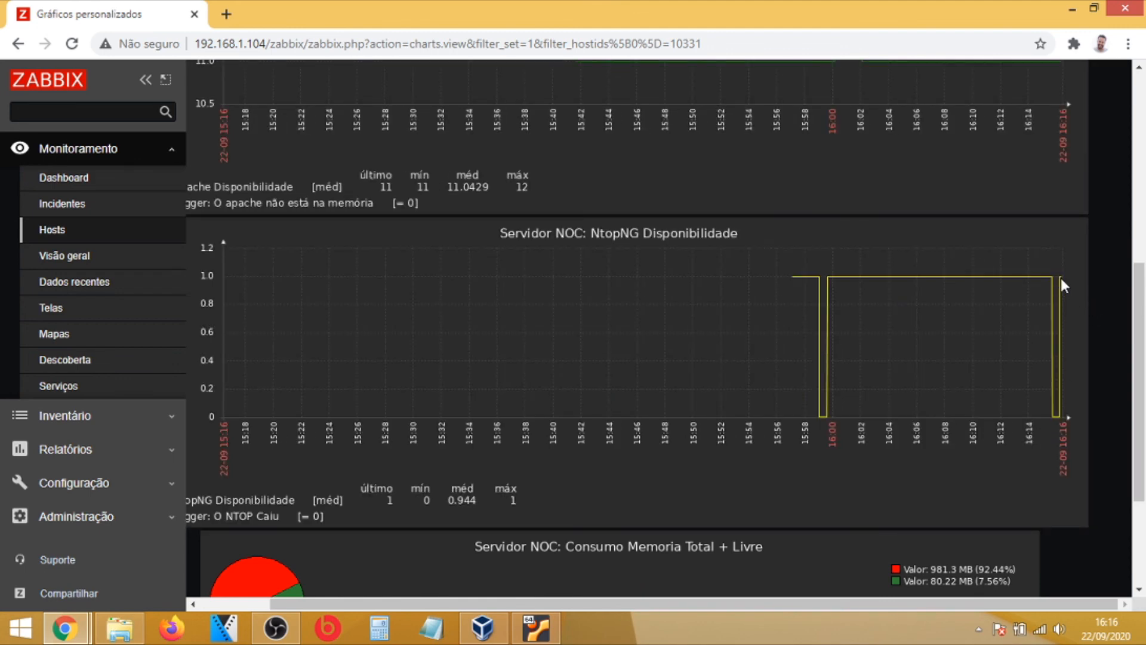
- View the Consumo Memoria Total + Livre graph and run sudo top in the Ubuntu Server virtual machine to compare memory usage
scroll(696, 319, "down", 3)
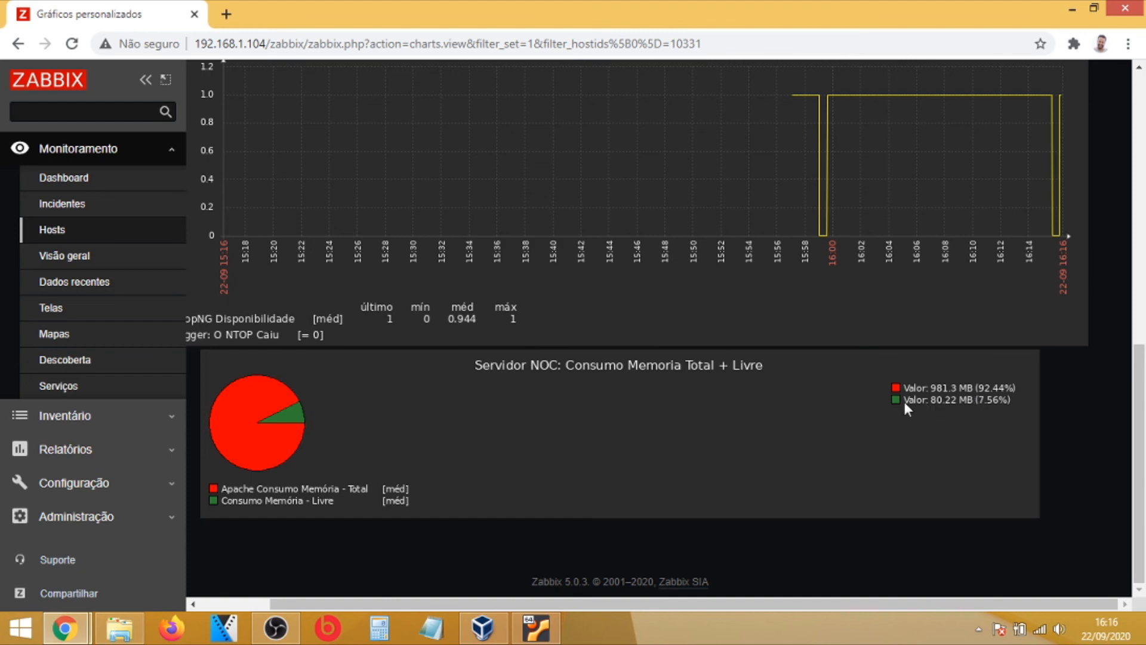
left_click(536, 627)
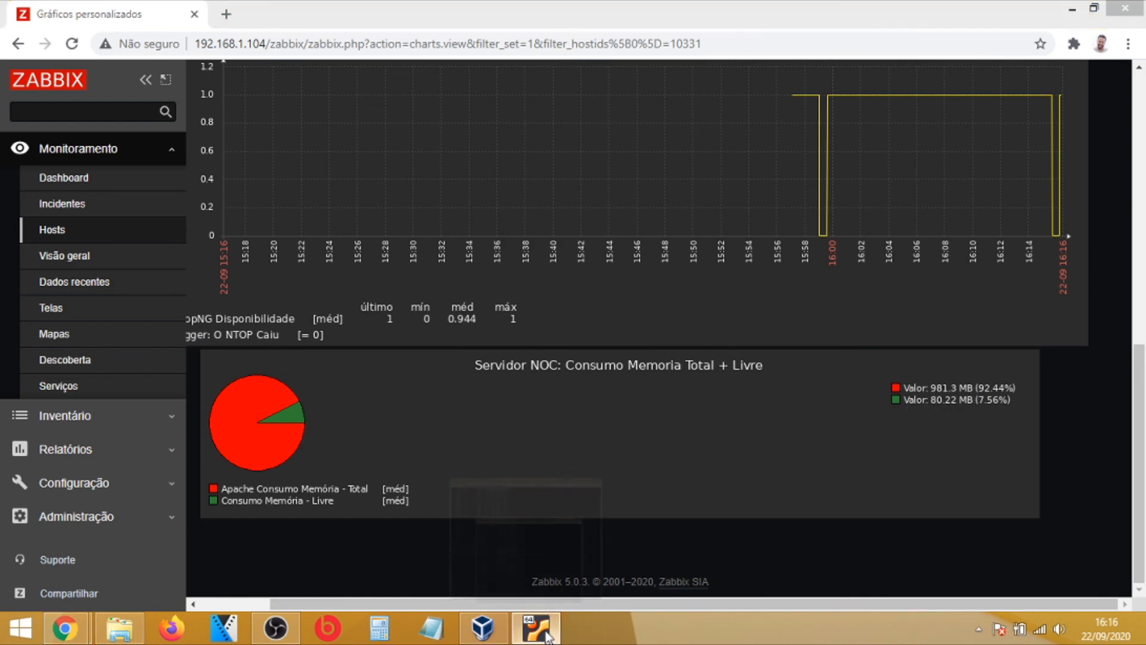
type("sudo top")
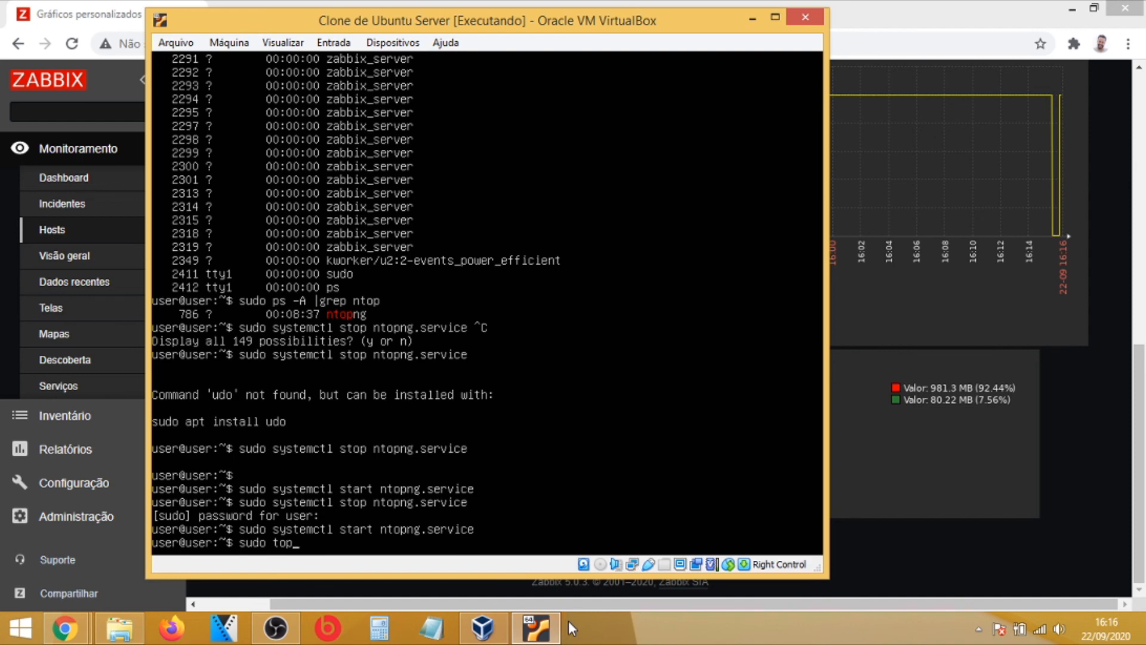
key("Return")
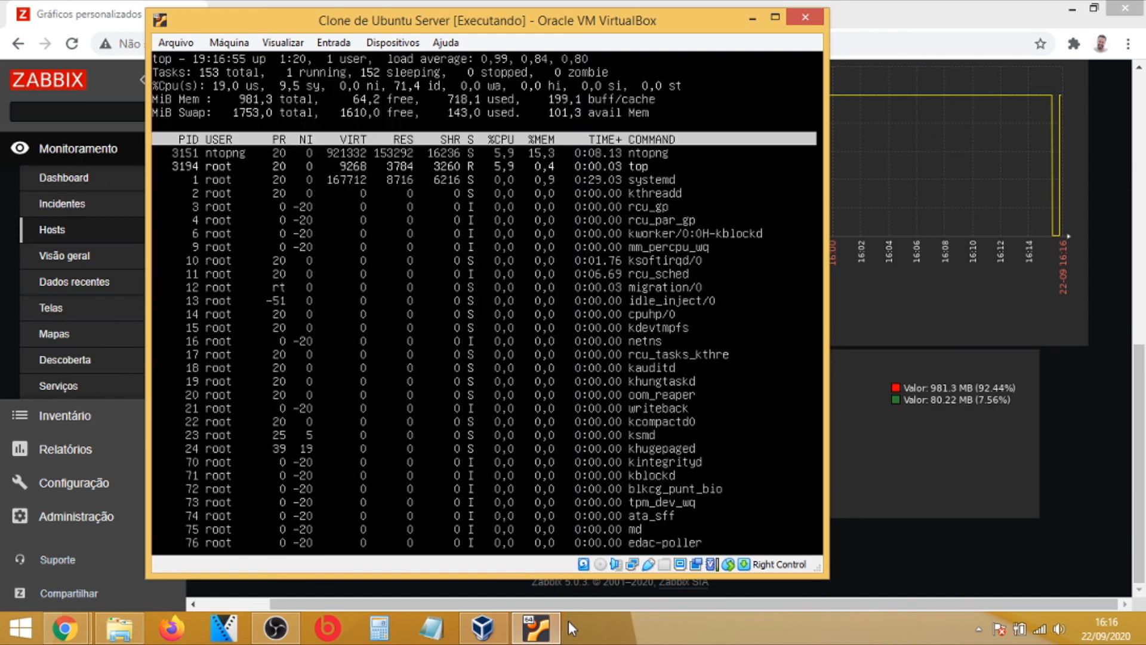